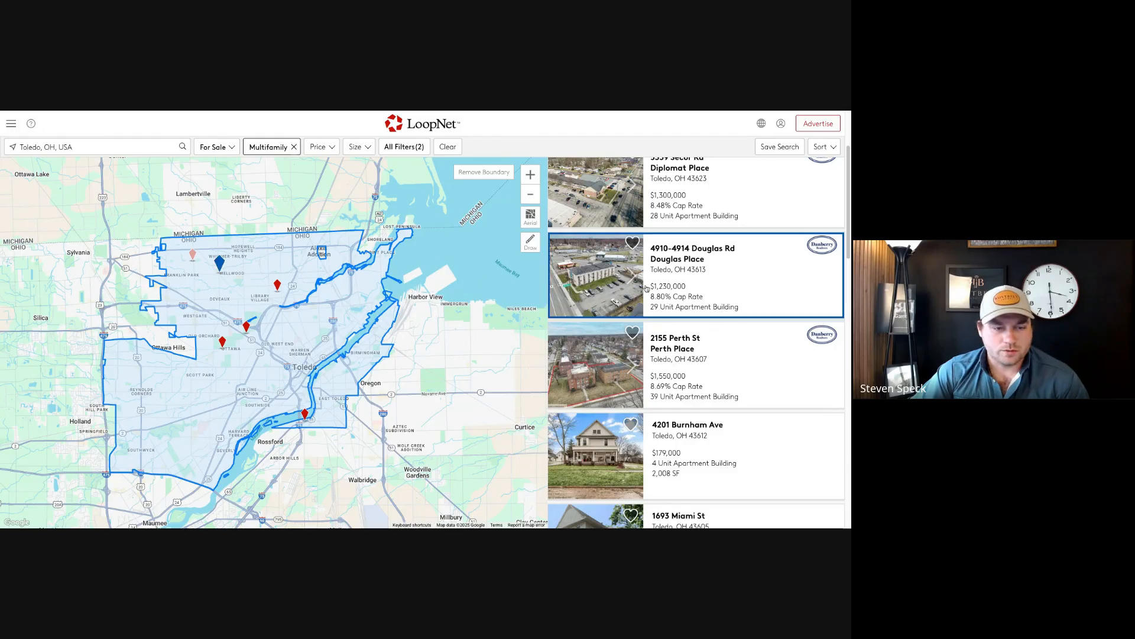
# Step: Browse the Toledo multifamily for-sale listings, comparing their asking prices, cap rates and unit counts
pyautogui.scroll(-3, 654, 277)
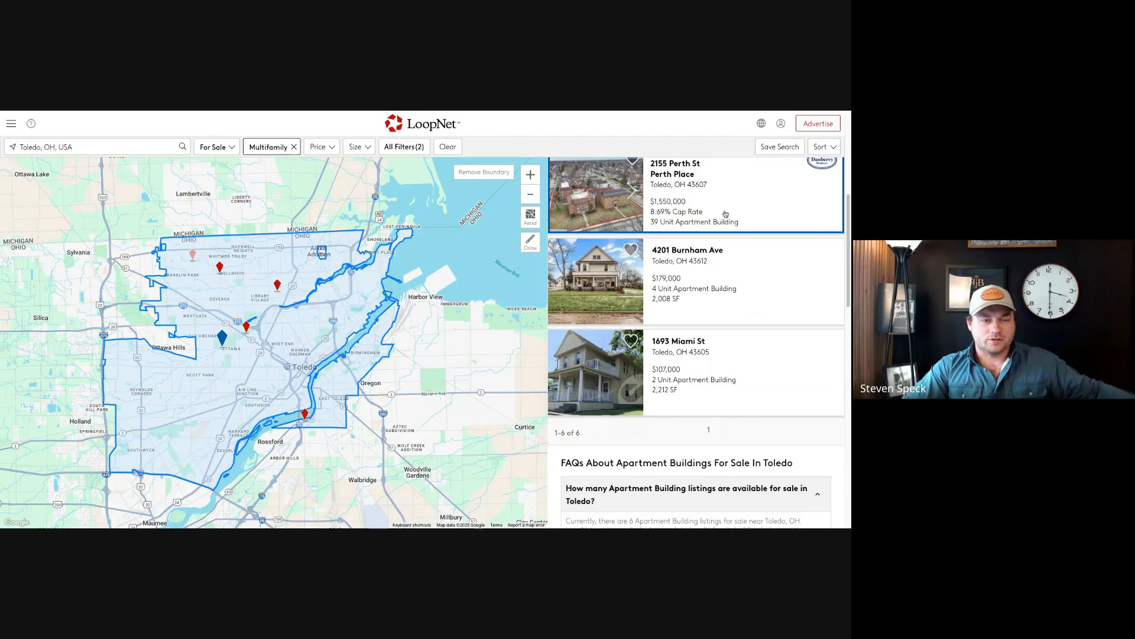
pyautogui.scroll(3, 667, 253)
pyautogui.scroll(3, 666, 254)
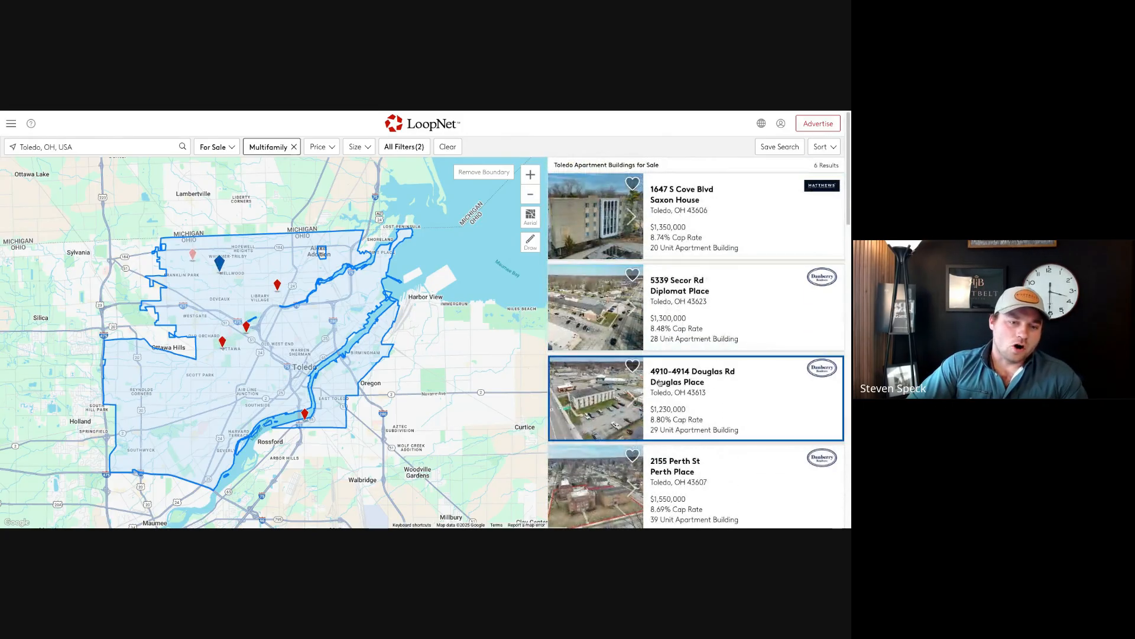
pyautogui.scroll(-3, 667, 381)
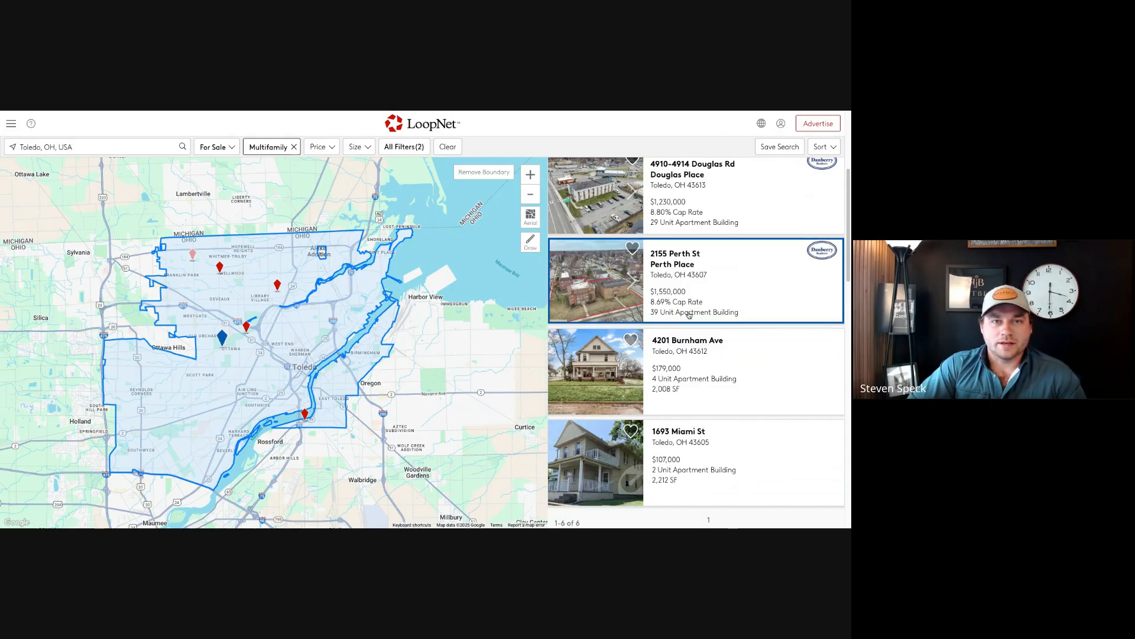
pyautogui.scroll(1, 716, 303)
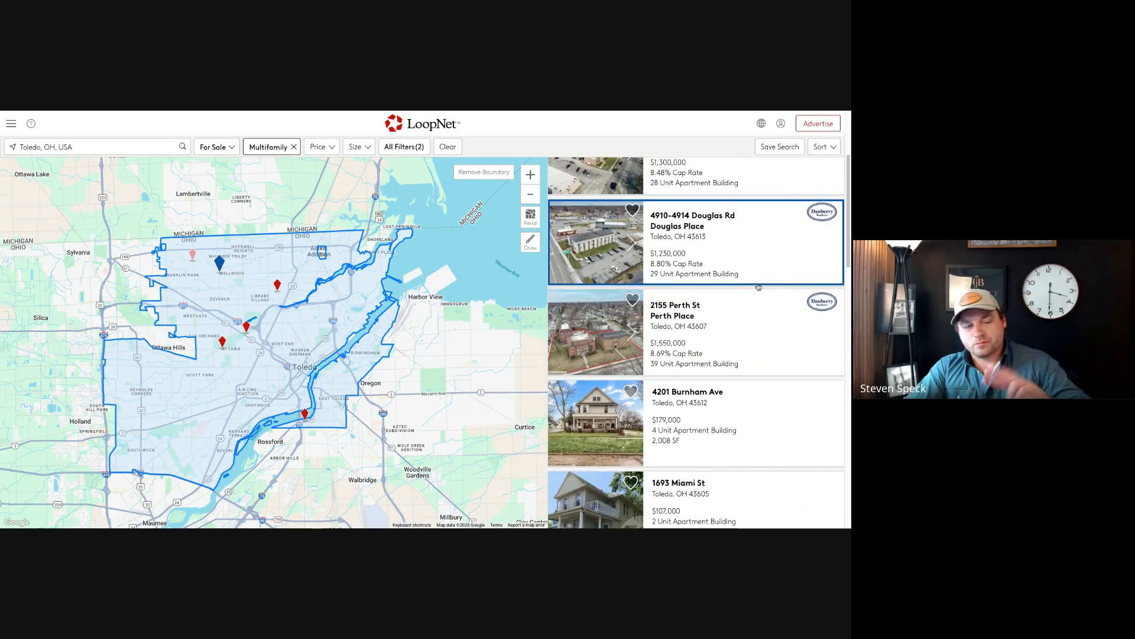
pyautogui.scroll(1, 760, 286)
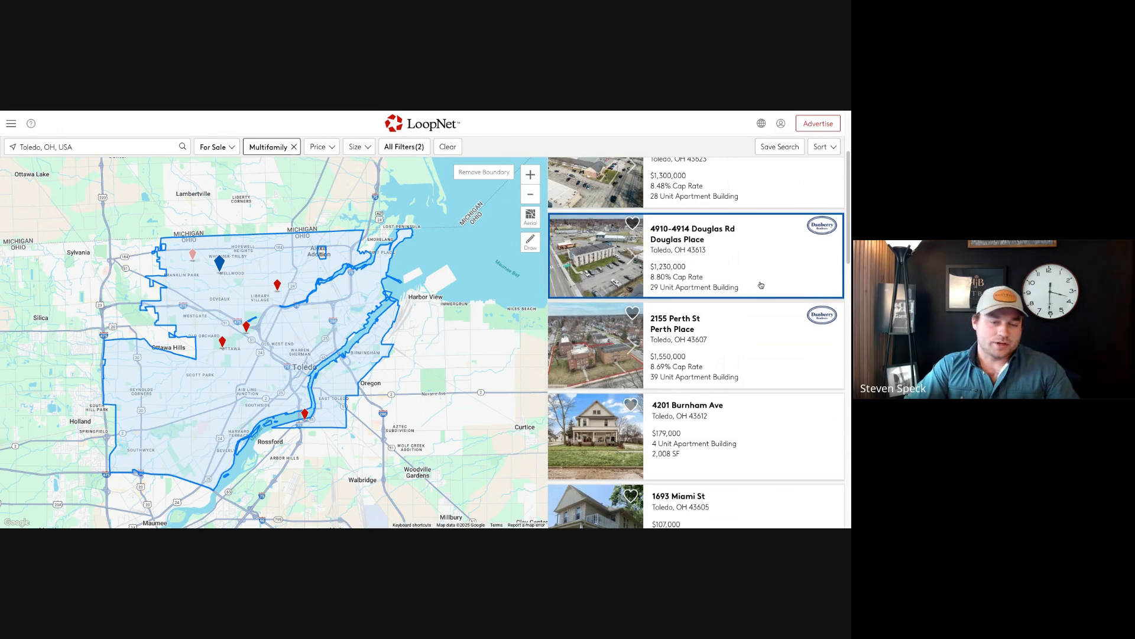
pyautogui.scroll(-1, 760, 286)
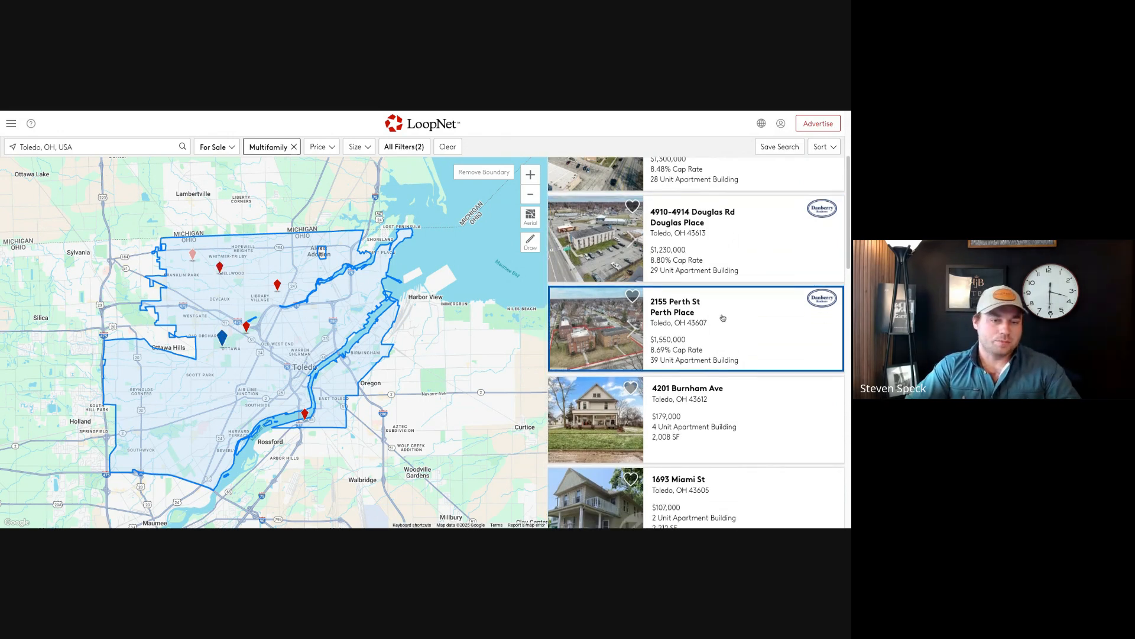
pyautogui.scroll(3, 722, 248)
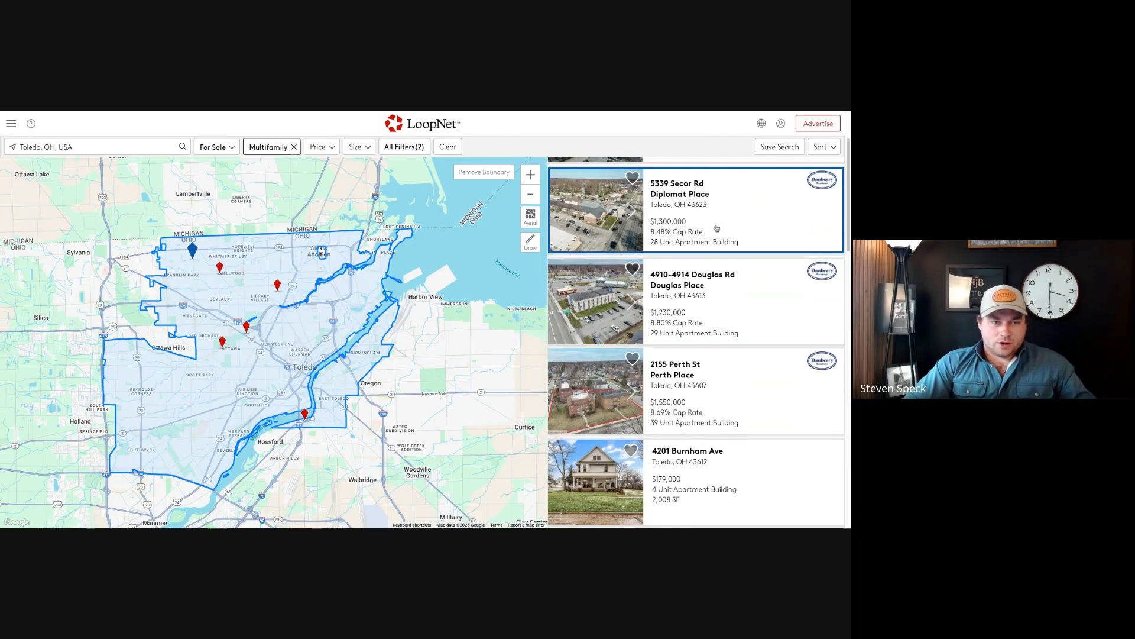
pyautogui.scroll(3, 680, 229)
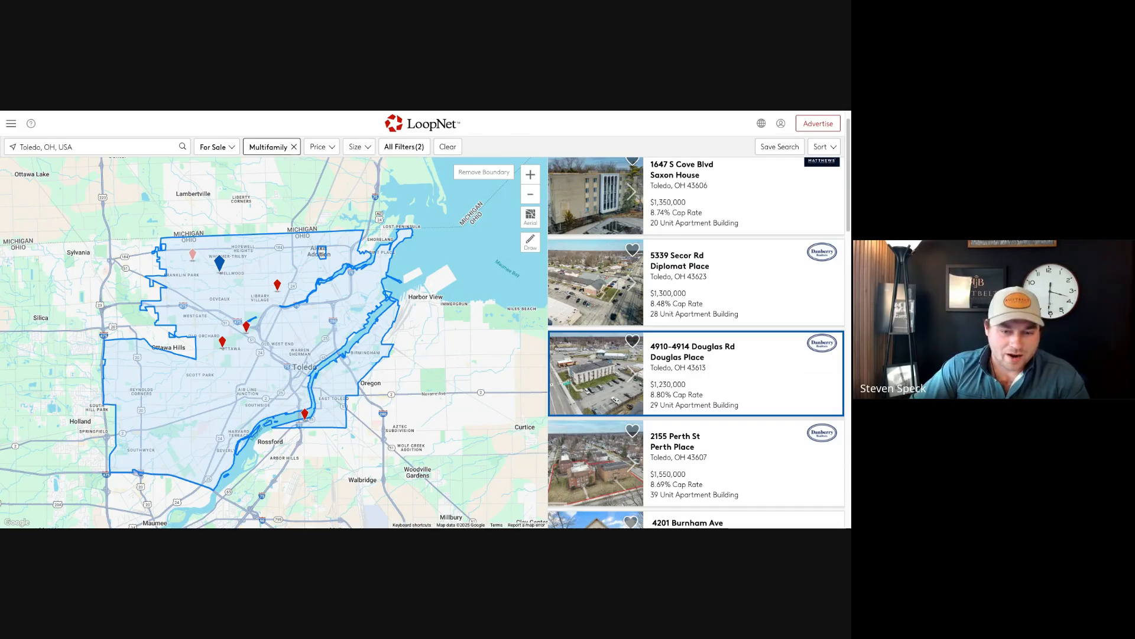
pyautogui.click(611, 385)
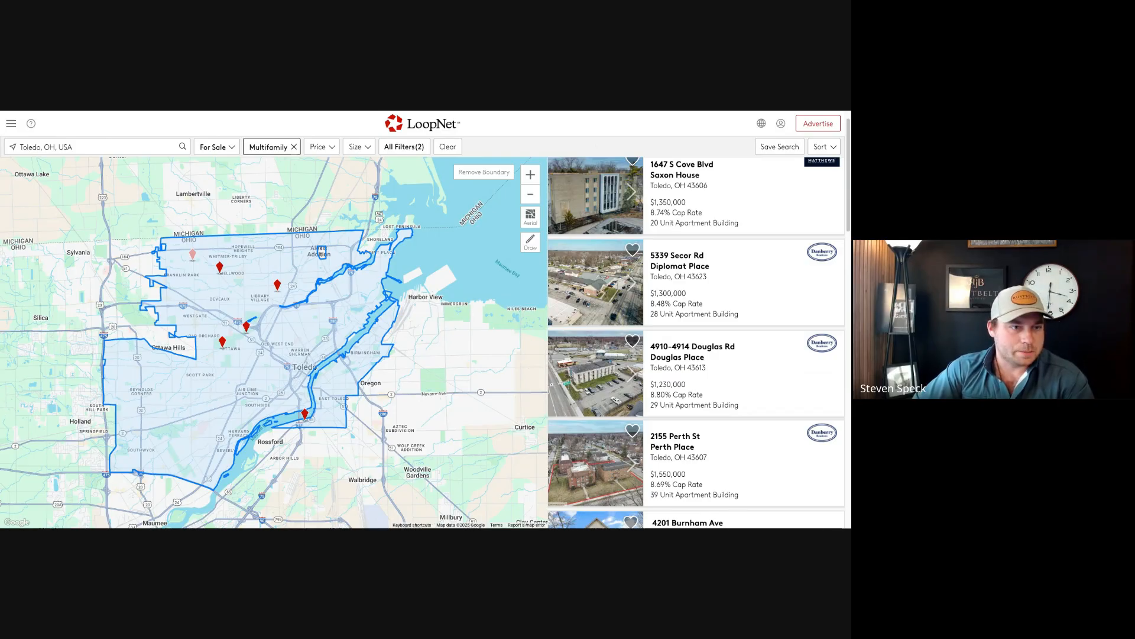
# Step: Switch to the Excel underwriting sheet and clear the "Oak Park - First Pass Estimates" title above the P&L
pyautogui.press('super+Tab')
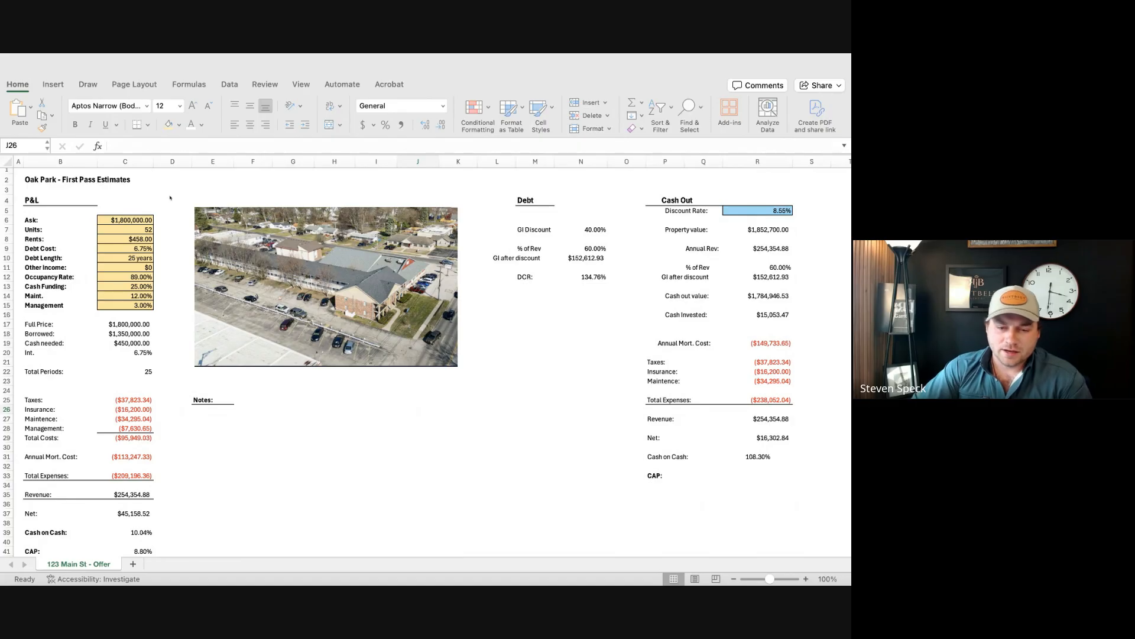
pyautogui.click(137, 199)
pyautogui.click(175, 208)
pyautogui.moveTo(175, 207); pyautogui.dragTo(65, 485)
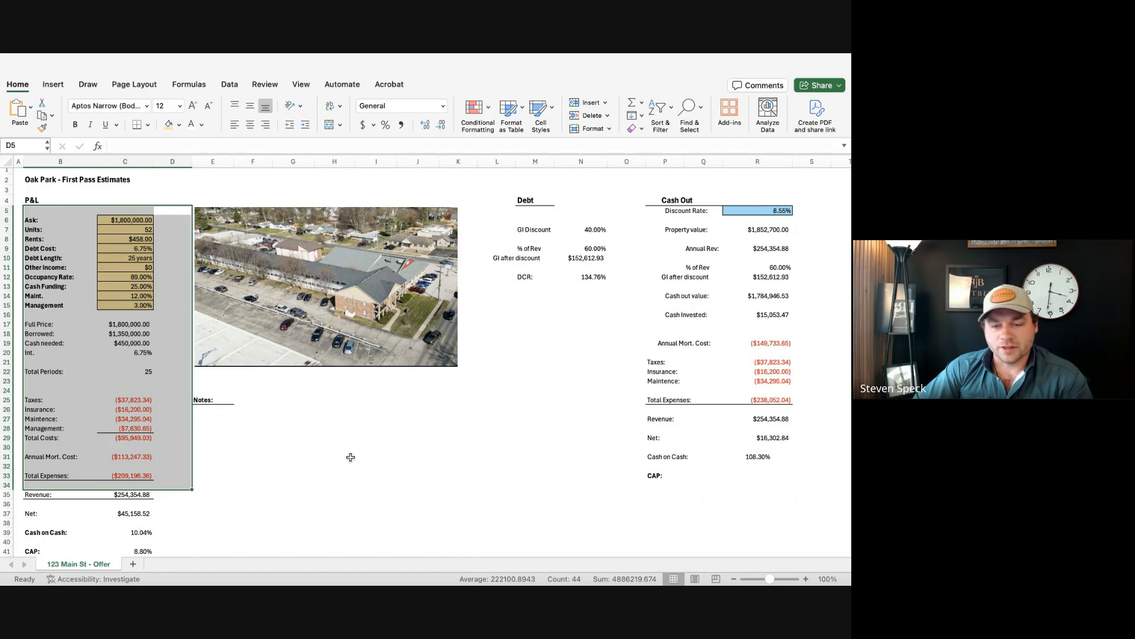
pyautogui.moveTo(334, 456); pyautogui.dragTo(324, 177)
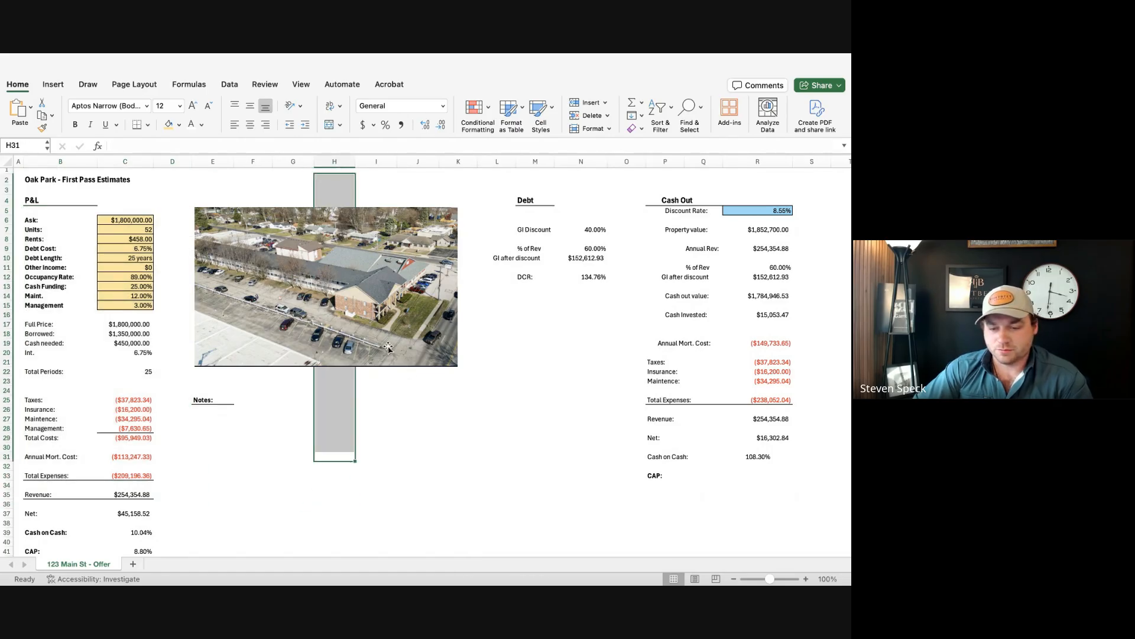
pyautogui.click(420, 382)
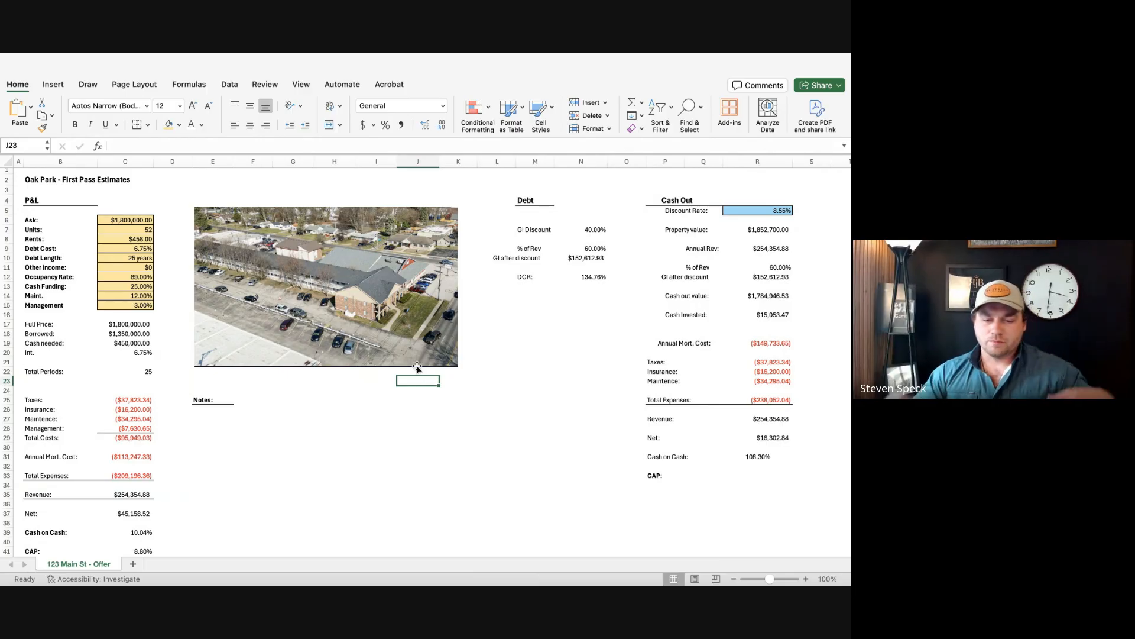
pyautogui.click(34, 181)
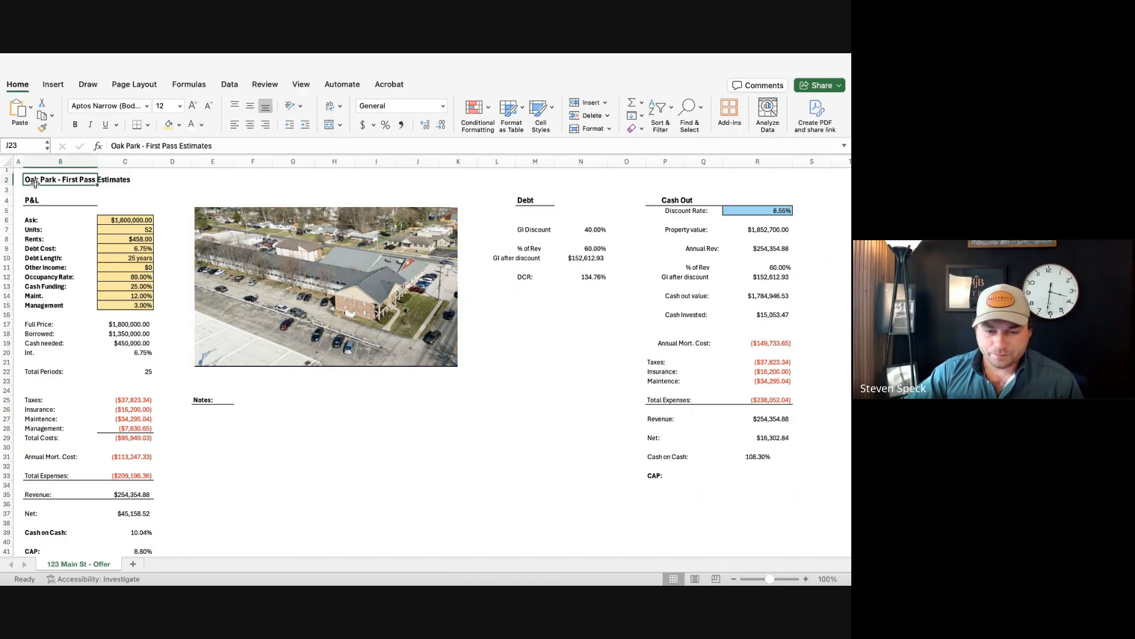
pyautogui.press('Delete')
pyautogui.click(381, 407)
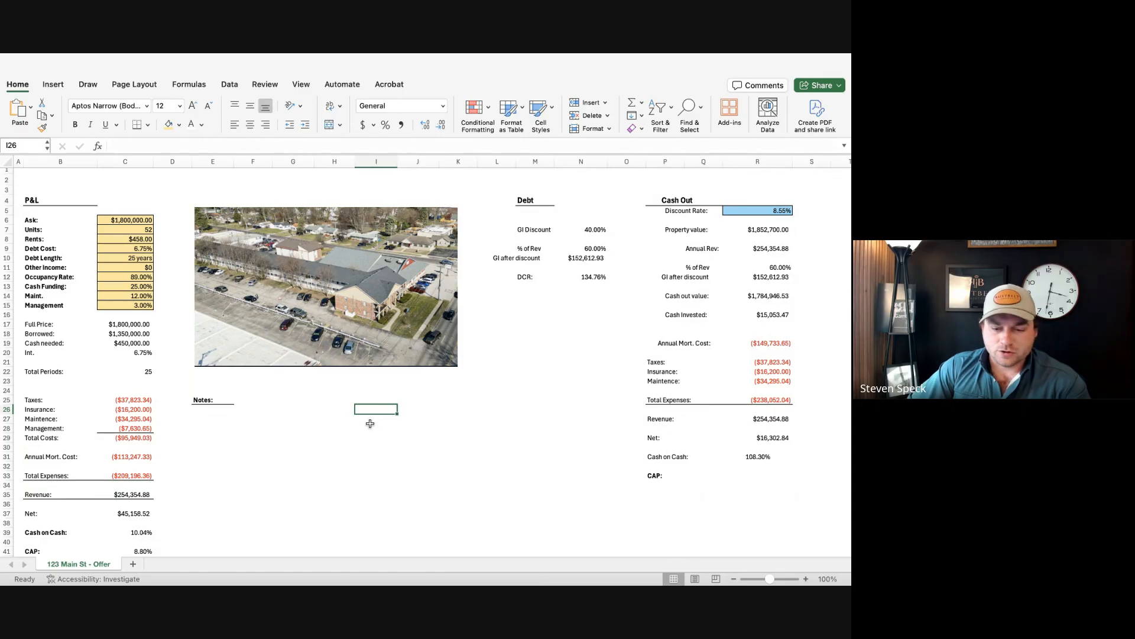
# Step: Examine the P&L section from the purchase inputs through expenses, revenue, net, cash on cash and cap rate
pyautogui.scroll(-3, 362, 425)
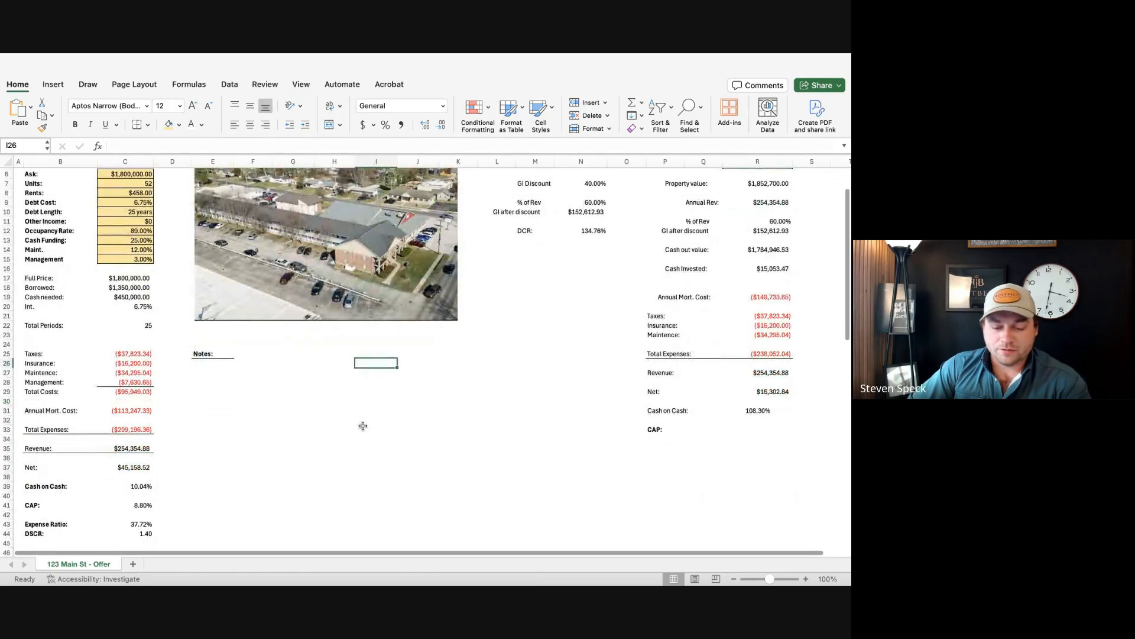
pyautogui.scroll(2, 362, 425)
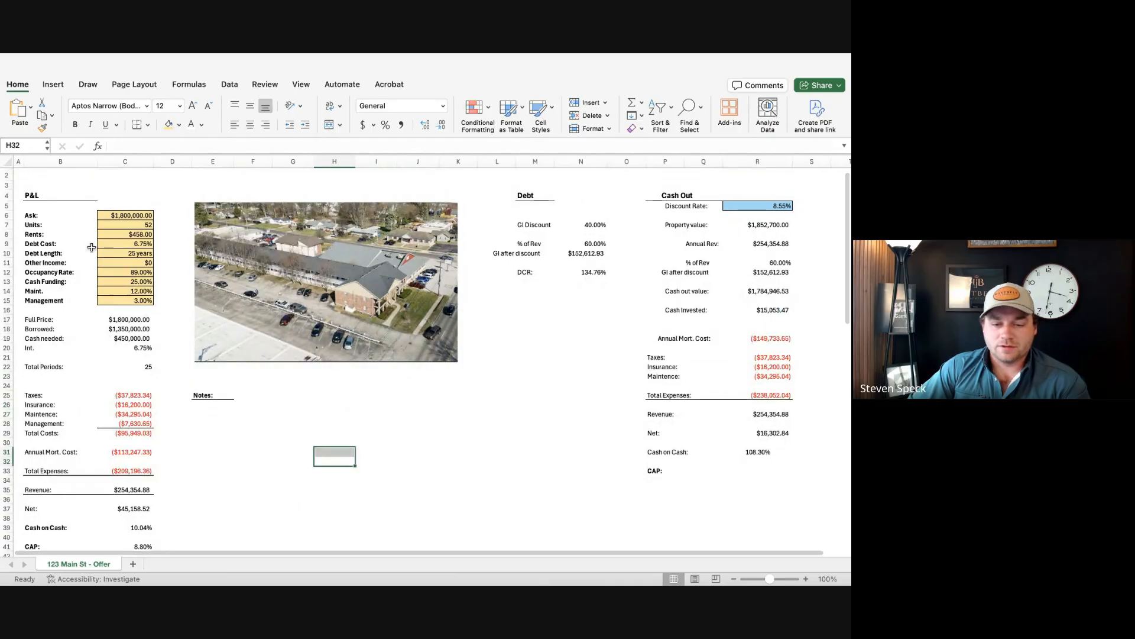
pyautogui.moveTo(36, 185); pyautogui.dragTo(118, 543)
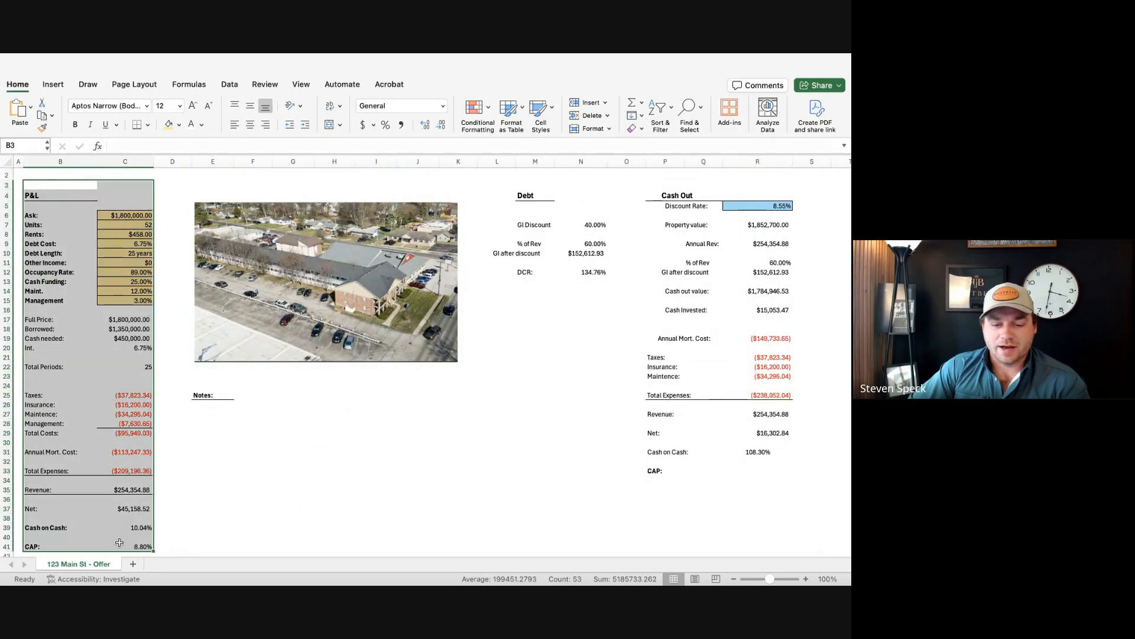
pyautogui.scroll(-1, 368, 484)
pyautogui.click(368, 483)
pyautogui.moveTo(56, 188); pyautogui.dragTo(136, 515)
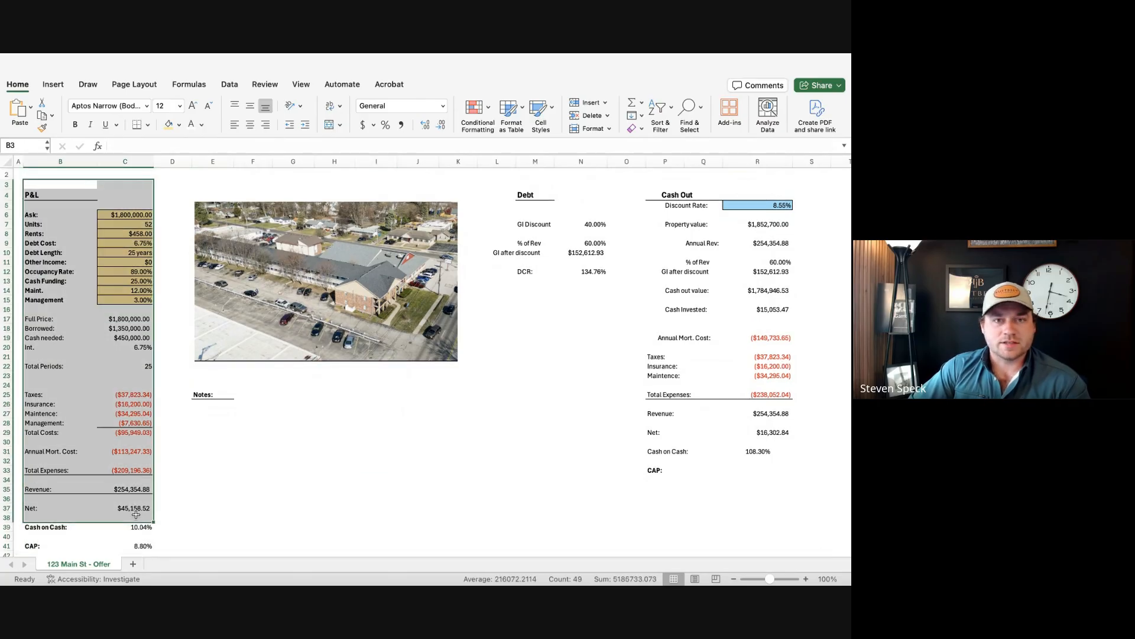
pyautogui.click(263, 488)
pyautogui.moveTo(36, 194); pyautogui.dragTo(161, 502)
pyautogui.scroll(-1, 283, 488)
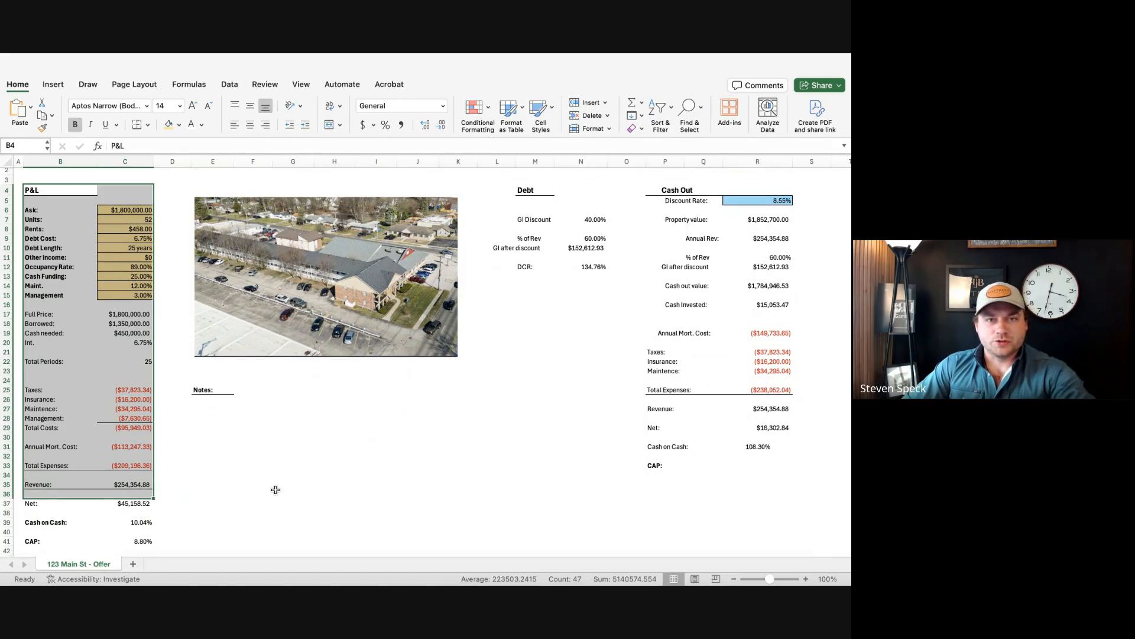
pyautogui.click(276, 487)
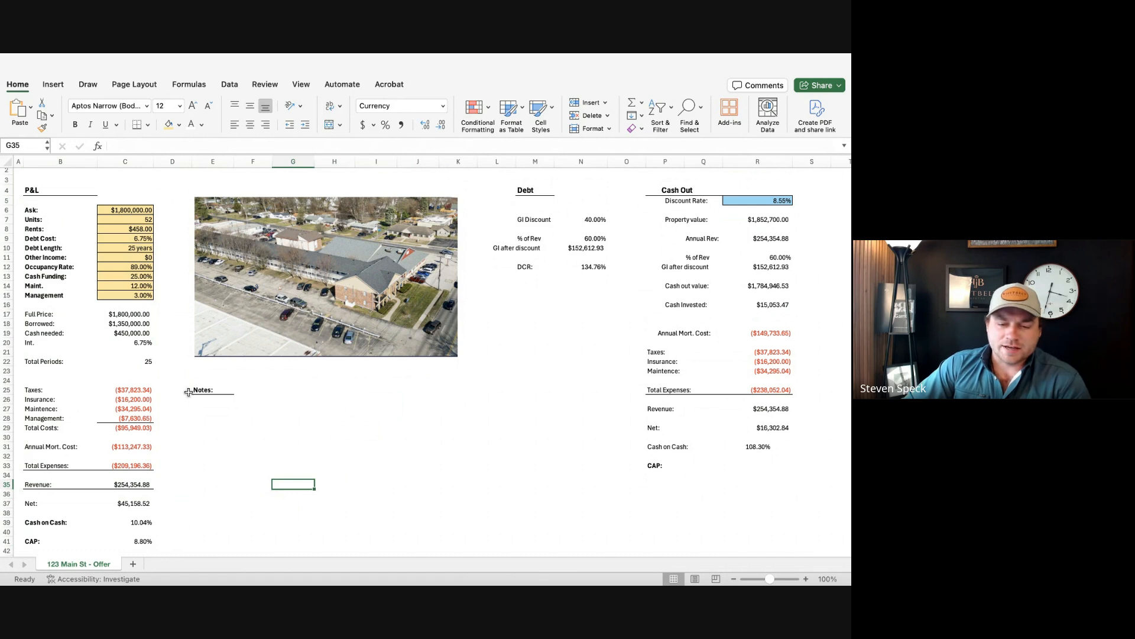
pyautogui.moveTo(83, 190); pyautogui.dragTo(148, 503)
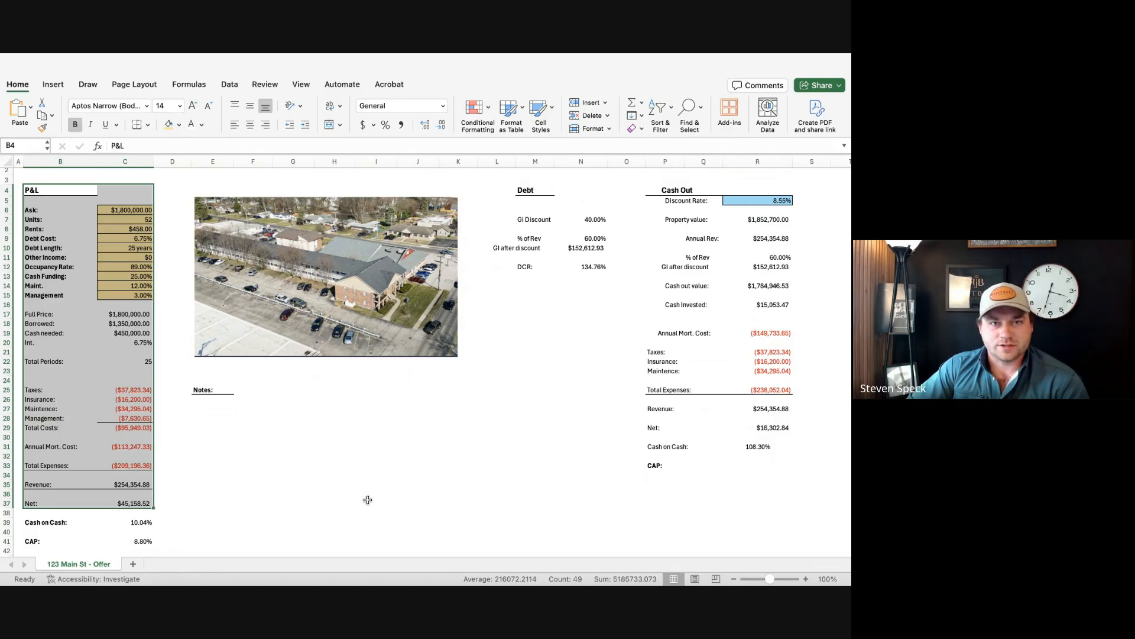
pyautogui.click(368, 500)
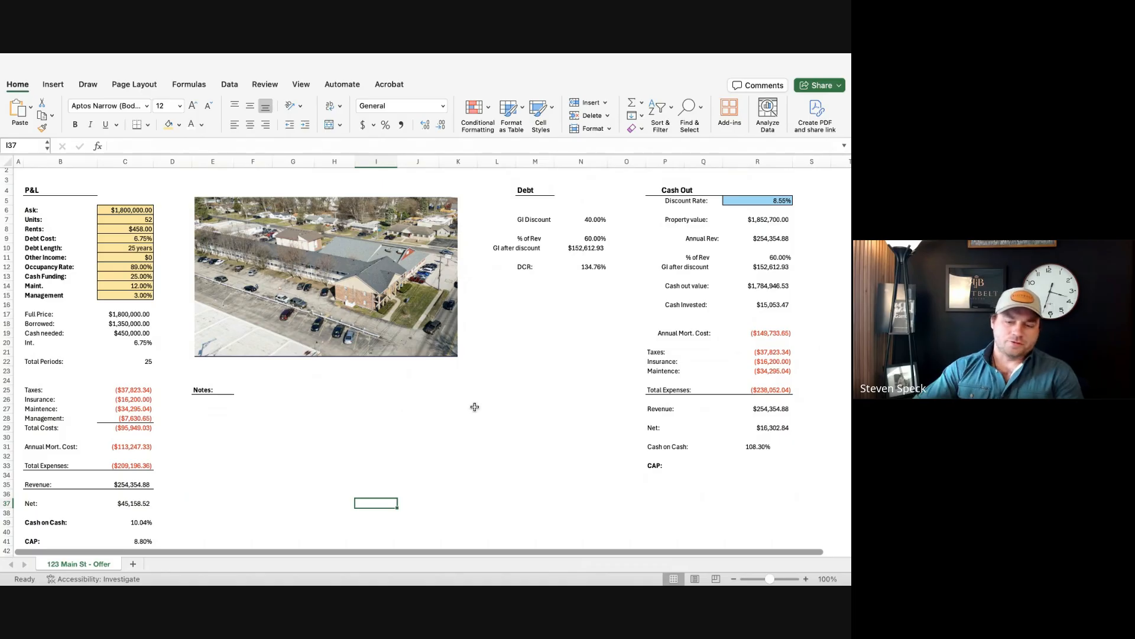
pyautogui.click(395, 299)
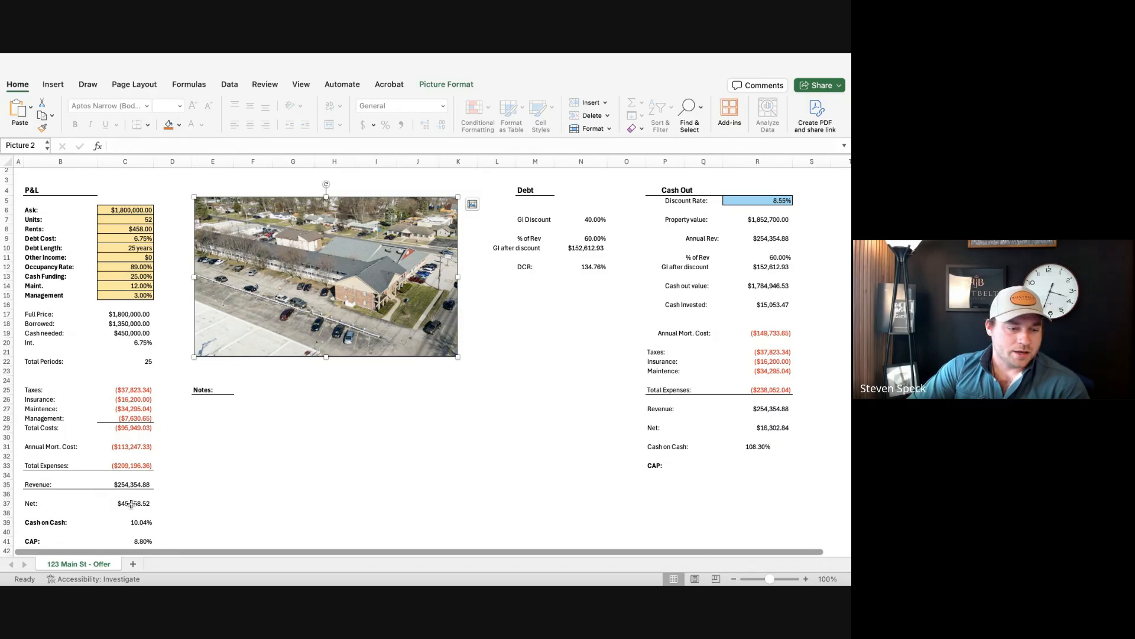
# Step: Switch back to LoopNet in the browser and open the detail page of the Saxon House apartment listing
pyautogui.press('super+Tab')
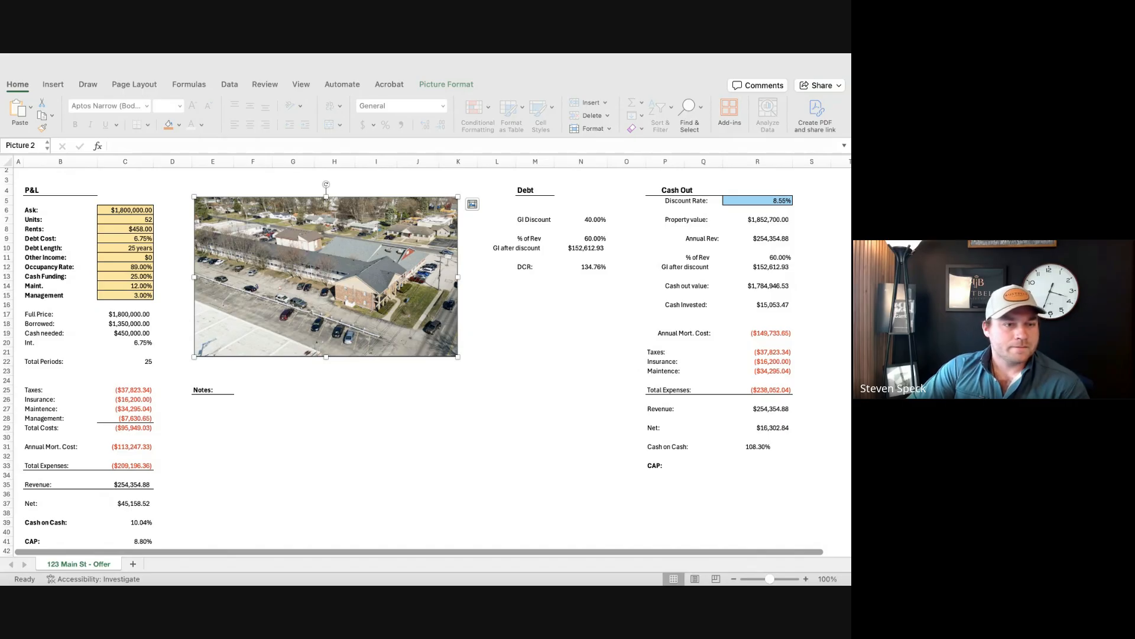
pyautogui.press('super+Tab')
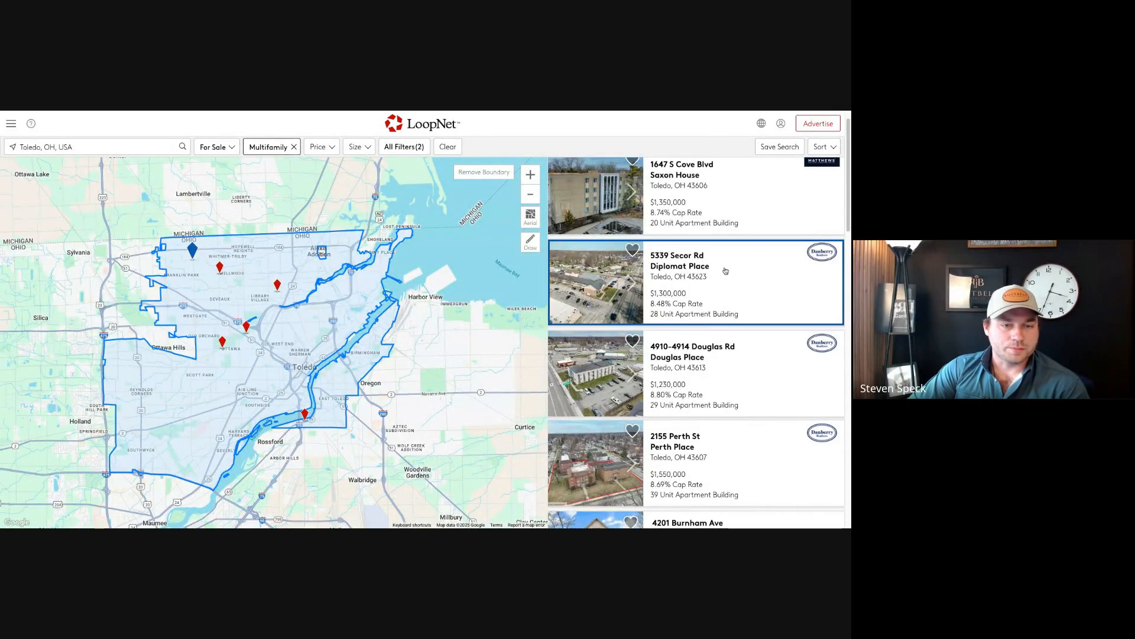
pyautogui.scroll(-3, 677, 271)
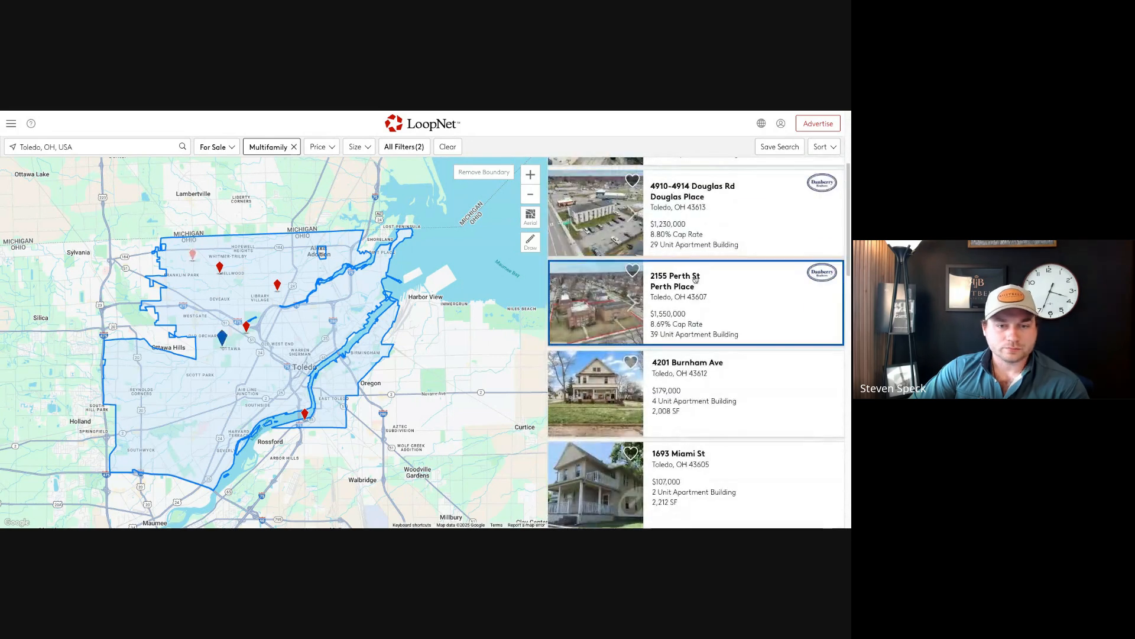
pyautogui.scroll(5, 696, 276)
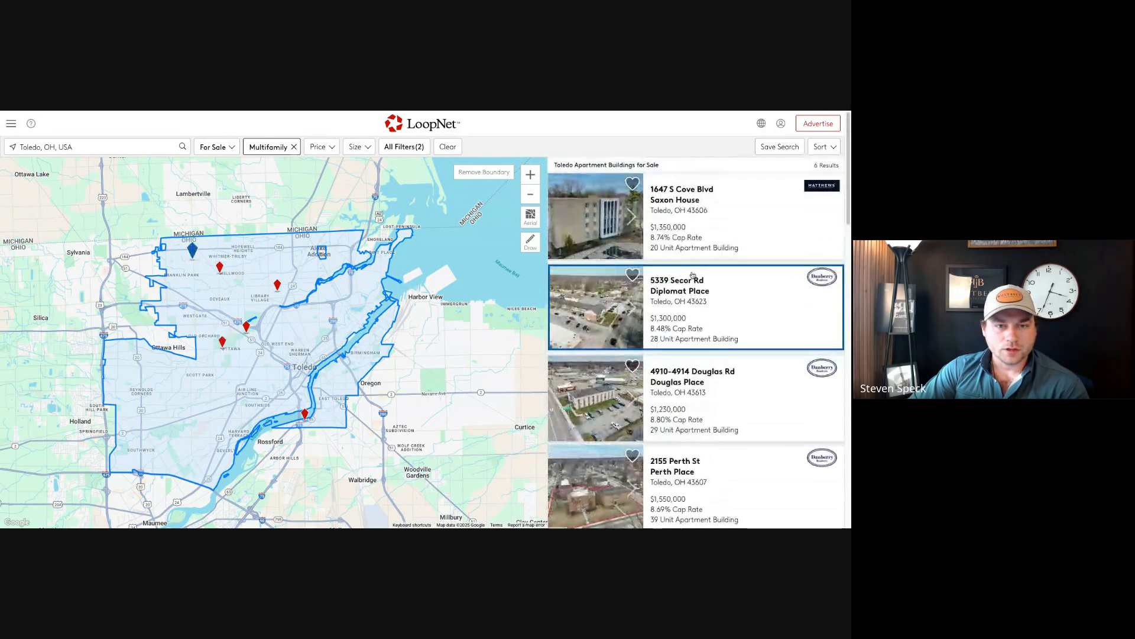
pyautogui.click(717, 185)
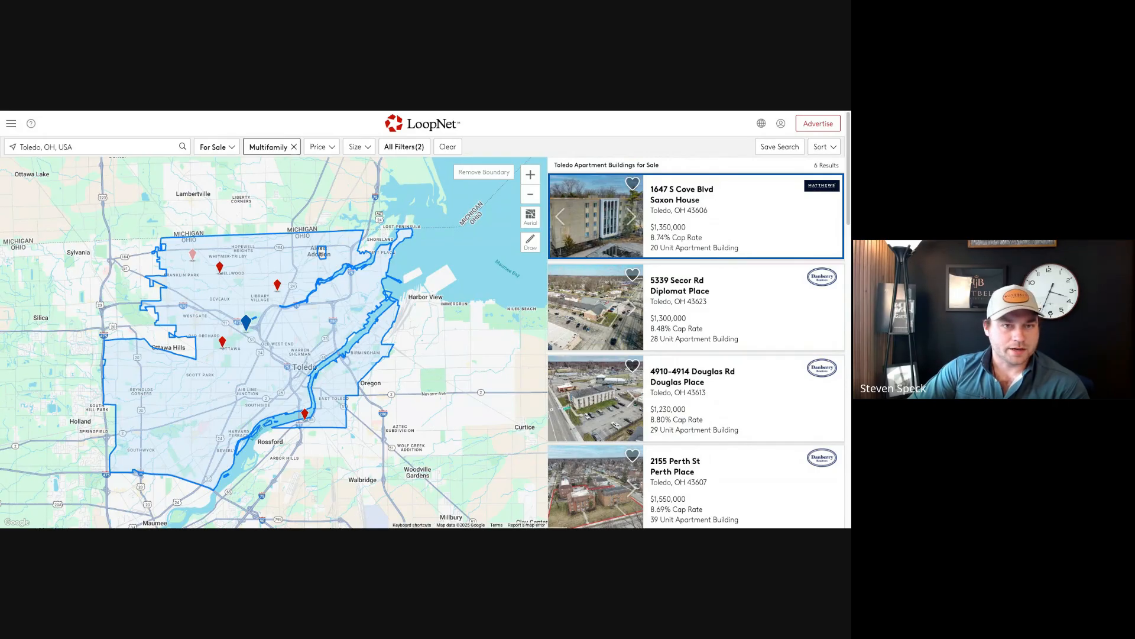
pyautogui.click(632, 216)
pyautogui.click(631, 216)
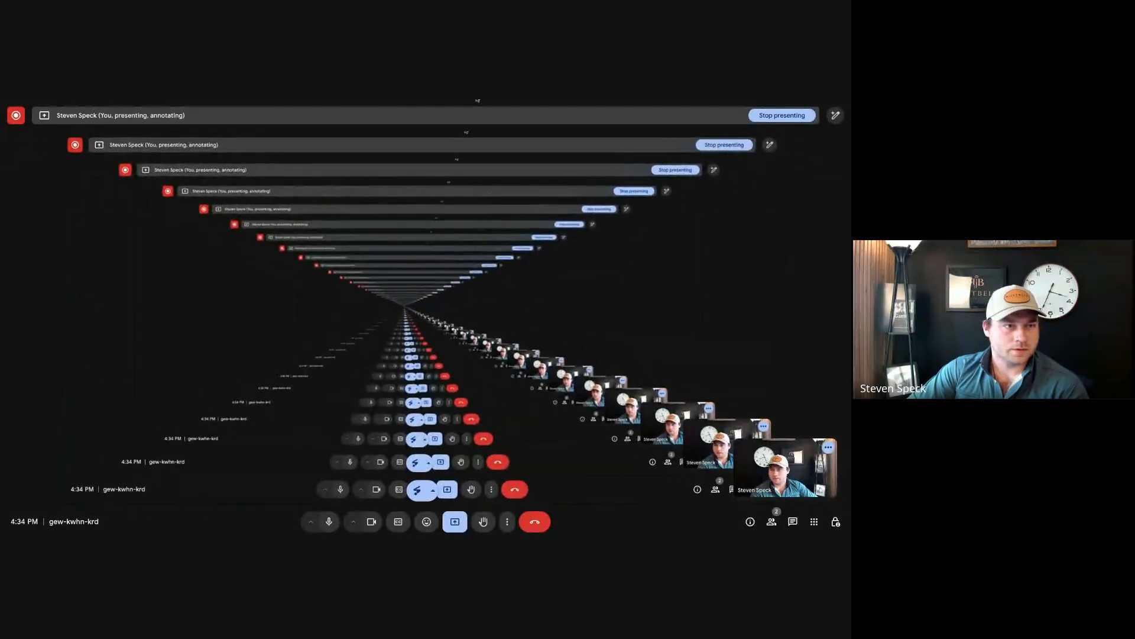
pyautogui.click(477, 100)
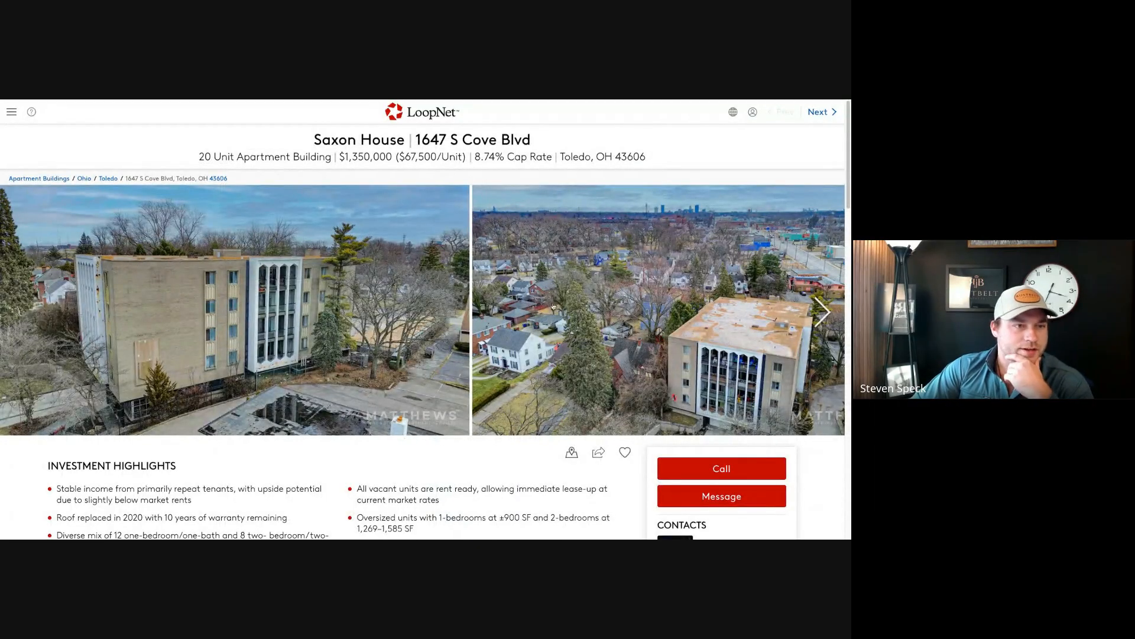
# Step: Review the Saxon House listing's cap rate, investment highlights and property facts
pyautogui.doubleClick(475, 158)
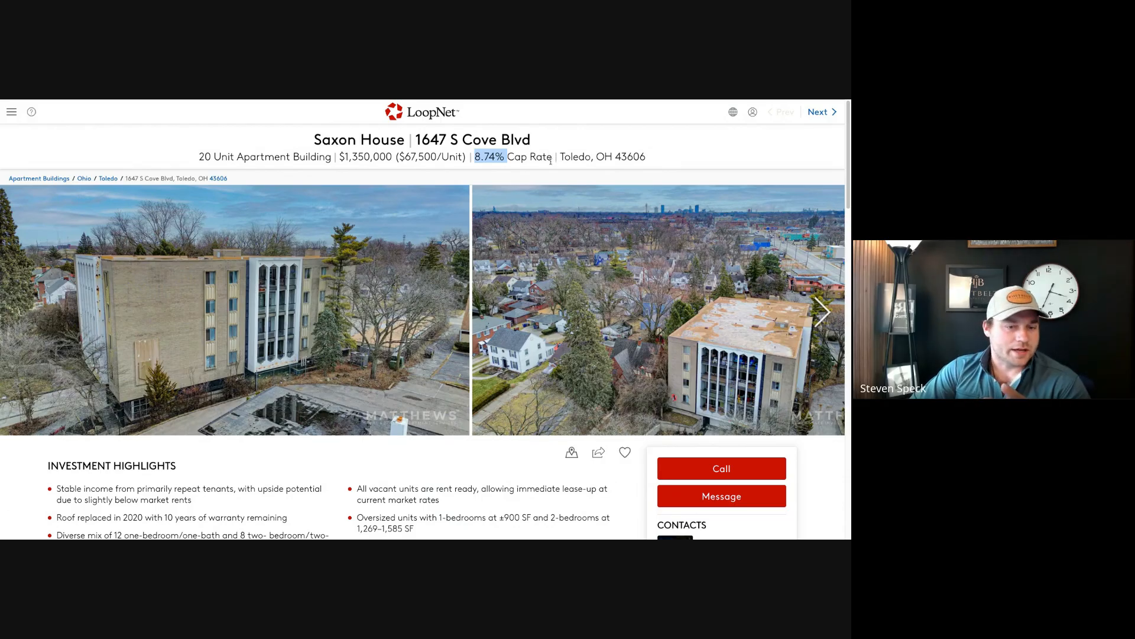
pyautogui.scroll(-4, 550, 159)
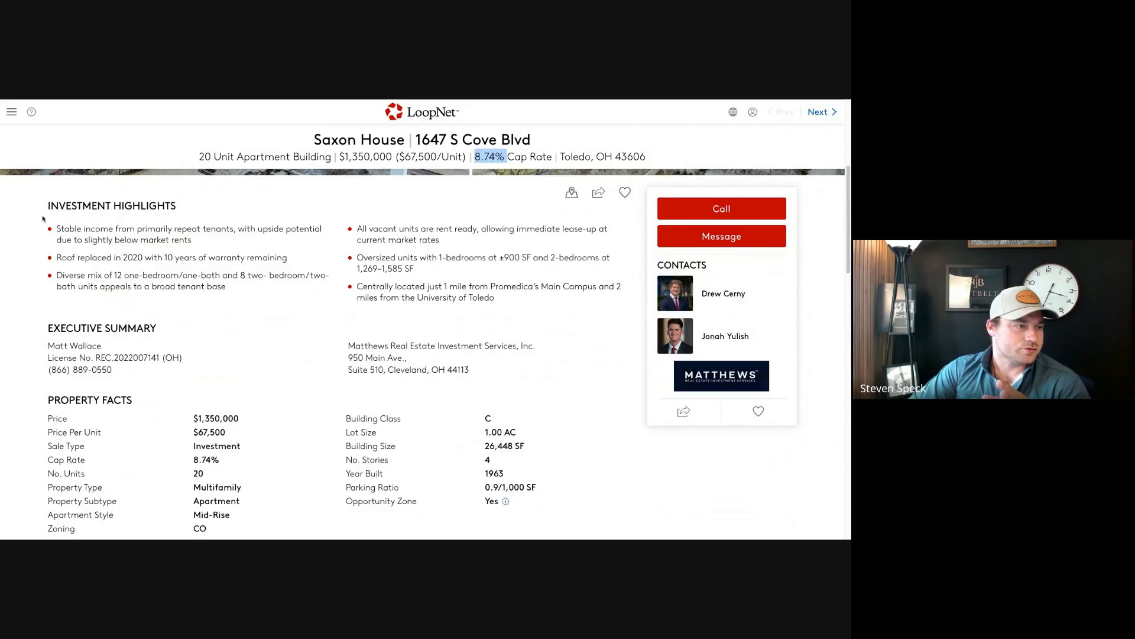
pyautogui.scroll(1, 246, 265)
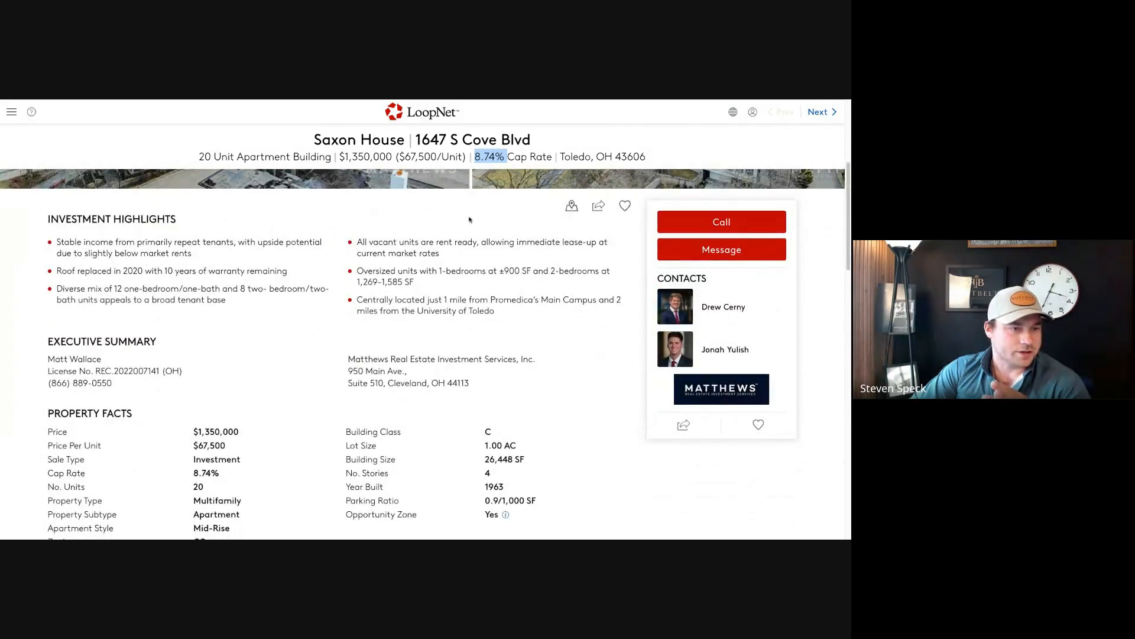
pyautogui.scroll(4, 304, 306)
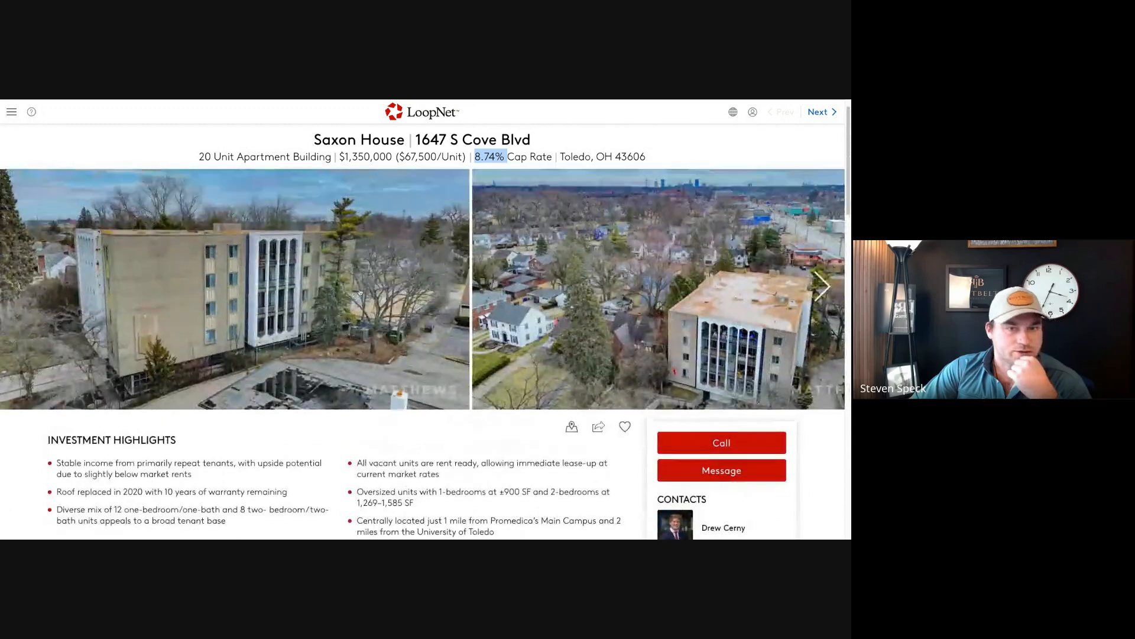
# Step: Browse the Saxon House listing's photos and check its unit mix section for the number of units and average rents
pyautogui.click(822, 285)
pyautogui.click(822, 286)
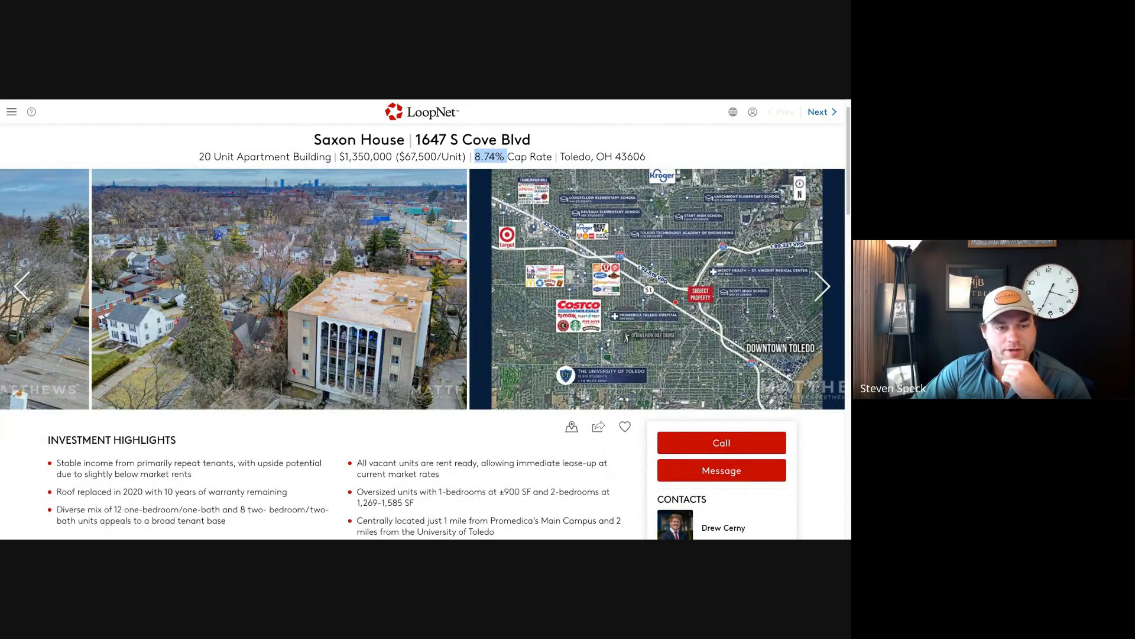
pyautogui.scroll(-5, 507, 451)
pyautogui.moveTo(505, 465)
pyautogui.scroll(-6, 506, 464)
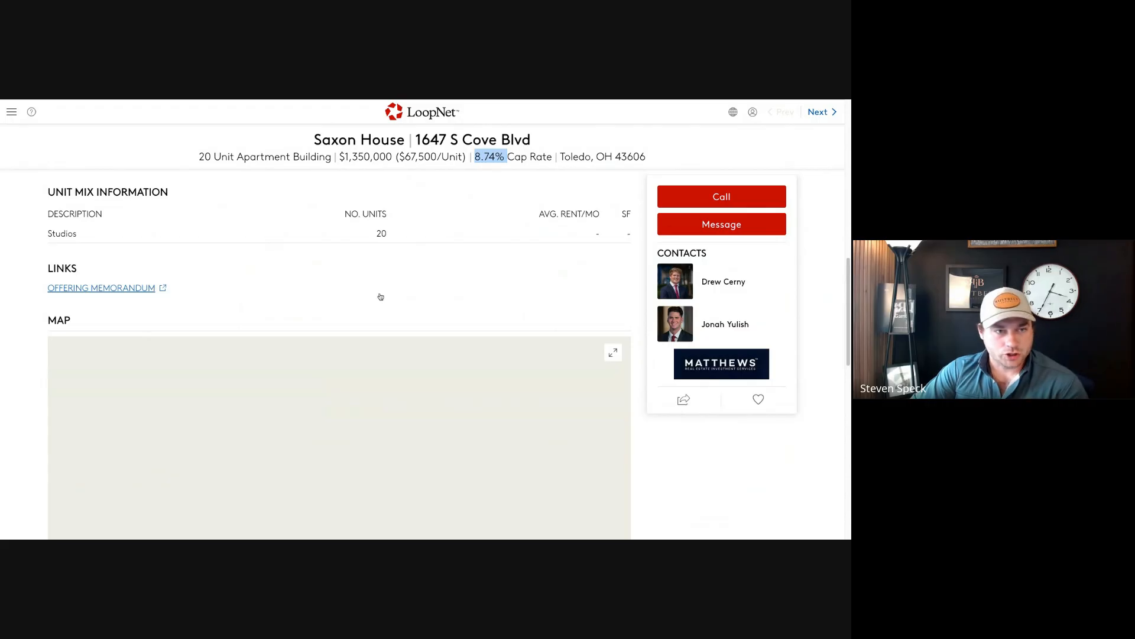
pyautogui.scroll(1, 384, 297)
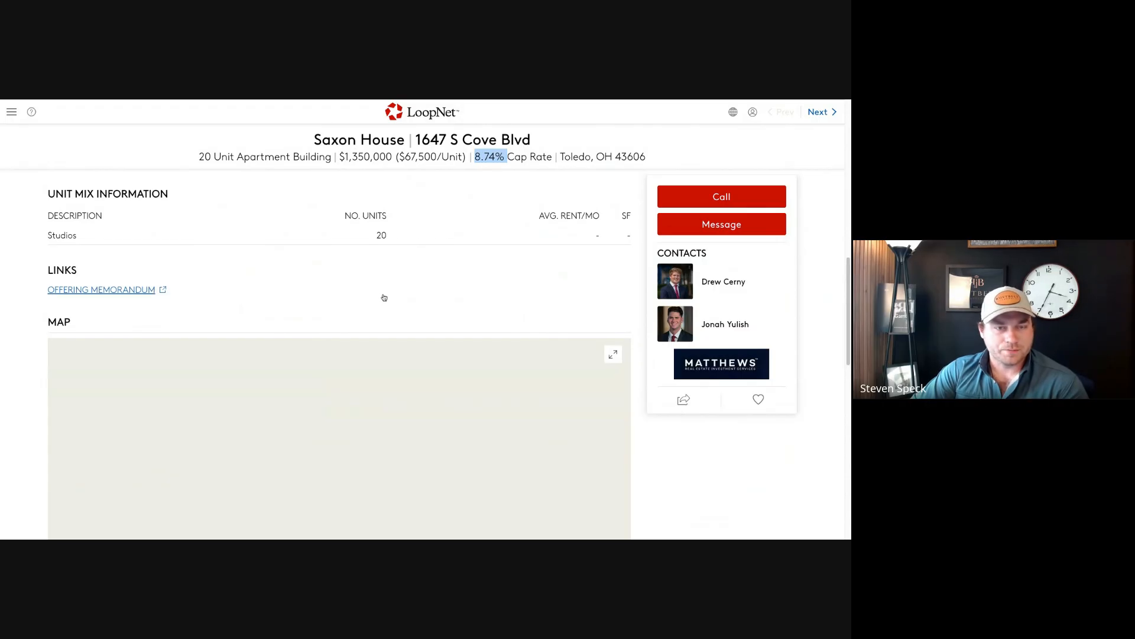
pyautogui.scroll(10, 384, 298)
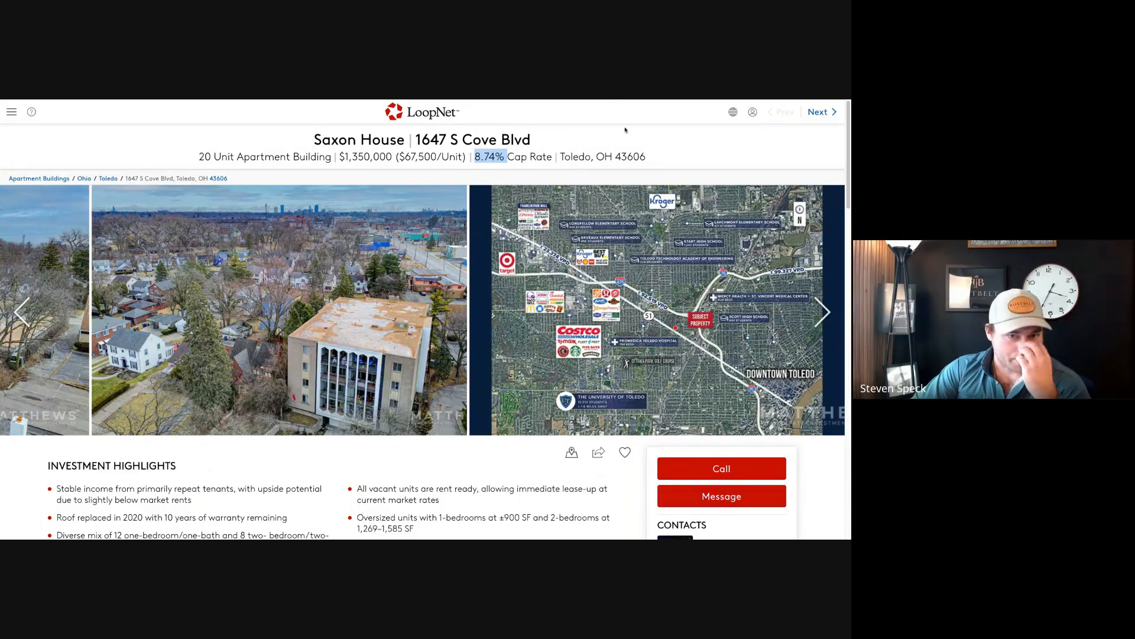
# Step: Switch to the Excel underwriting sheet and set the P&L's Units to 28
pyautogui.click(671, 101)
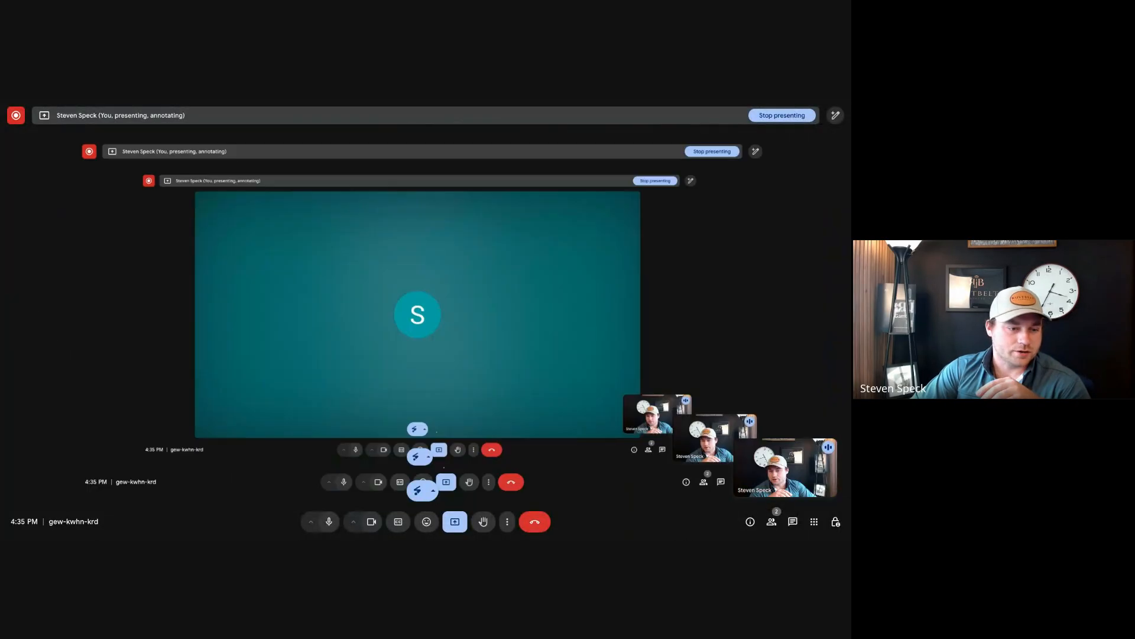
pyautogui.click(456, 523)
pyautogui.click(473, 468)
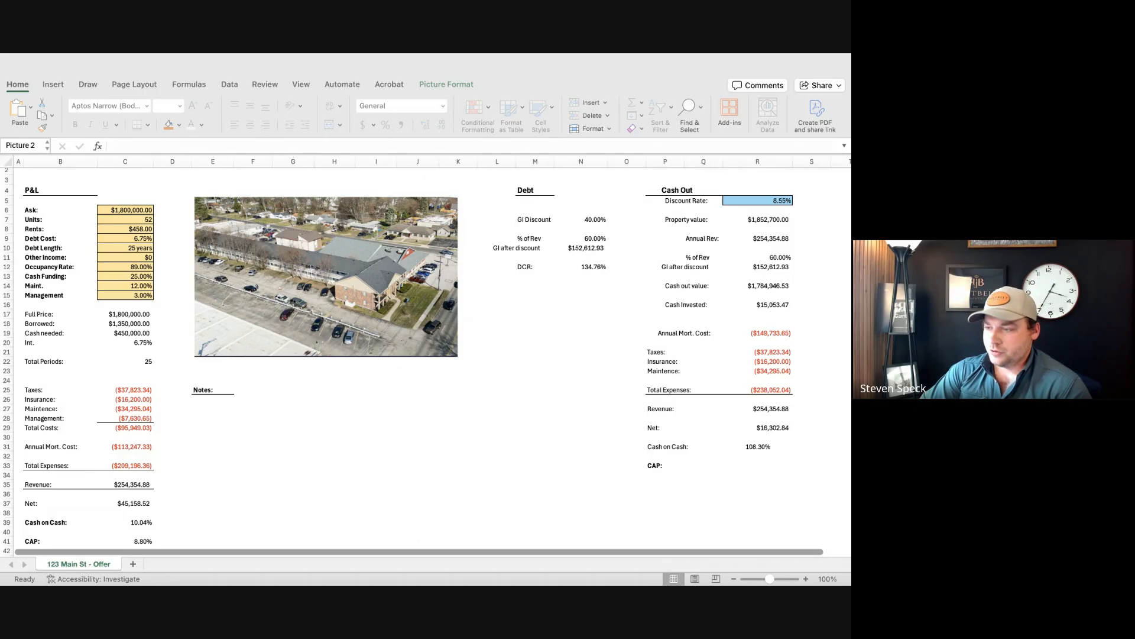
pyautogui.click(326, 244)
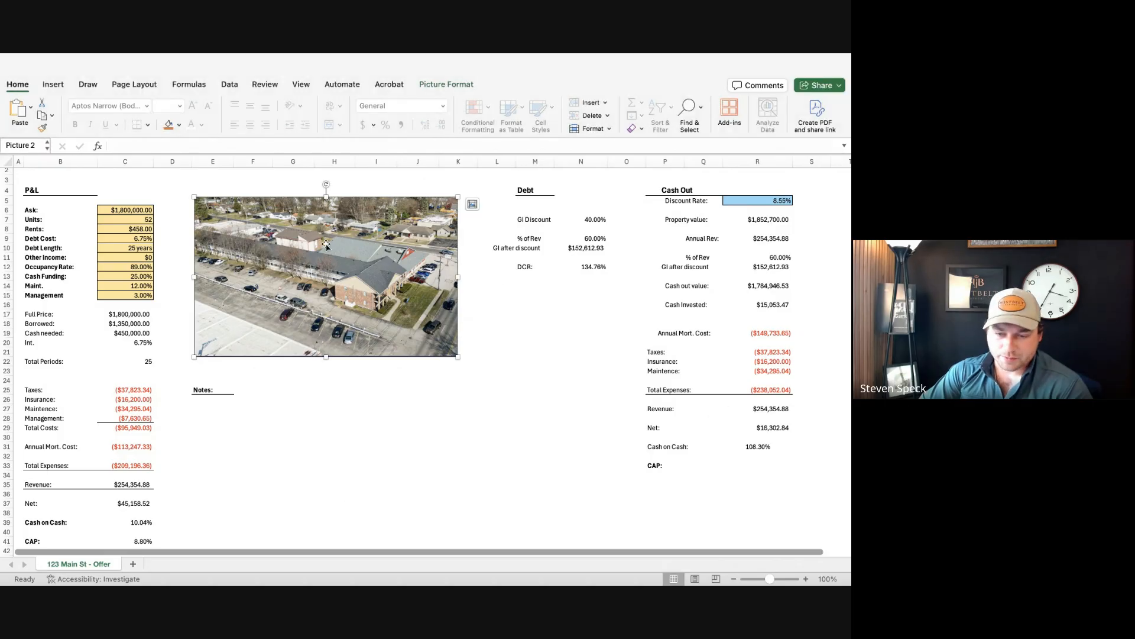
pyautogui.click(131, 218)
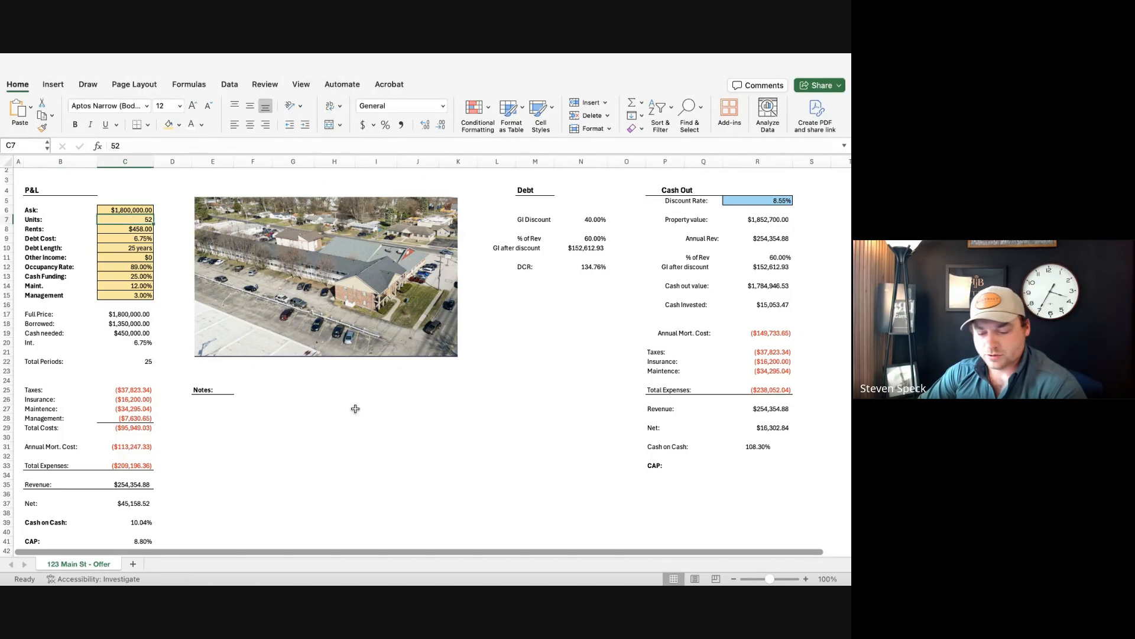
pyautogui.write('28')
pyautogui.click(382, 504)
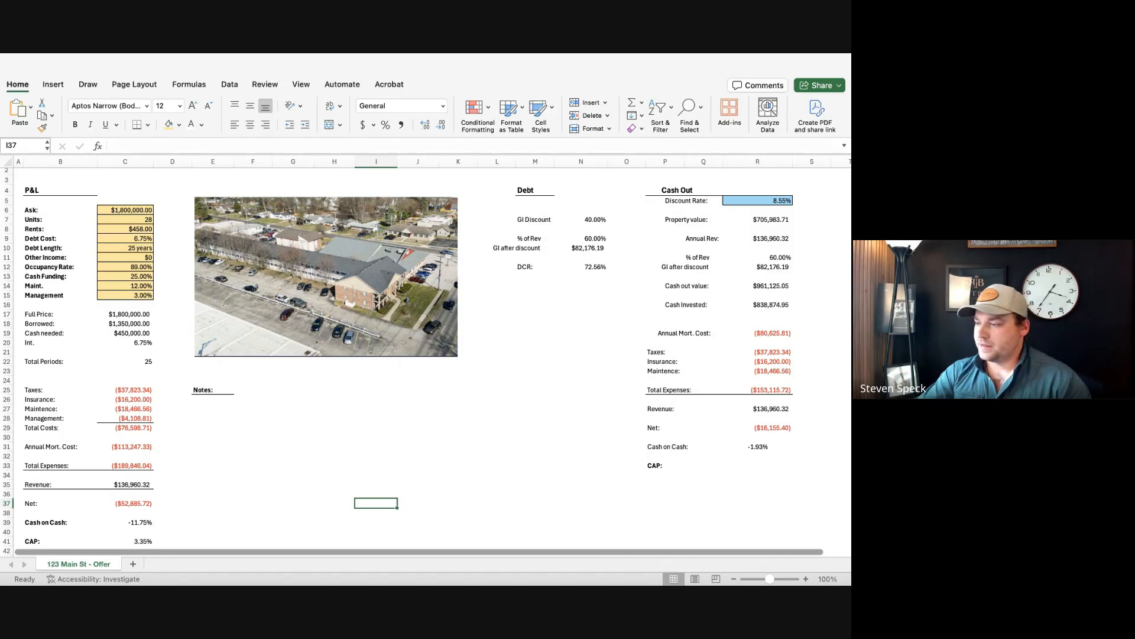
# Step: Start a unit mix below the Notes heading with 24 units in F30 and a rent of 690 in G30
pyautogui.click(252, 437)
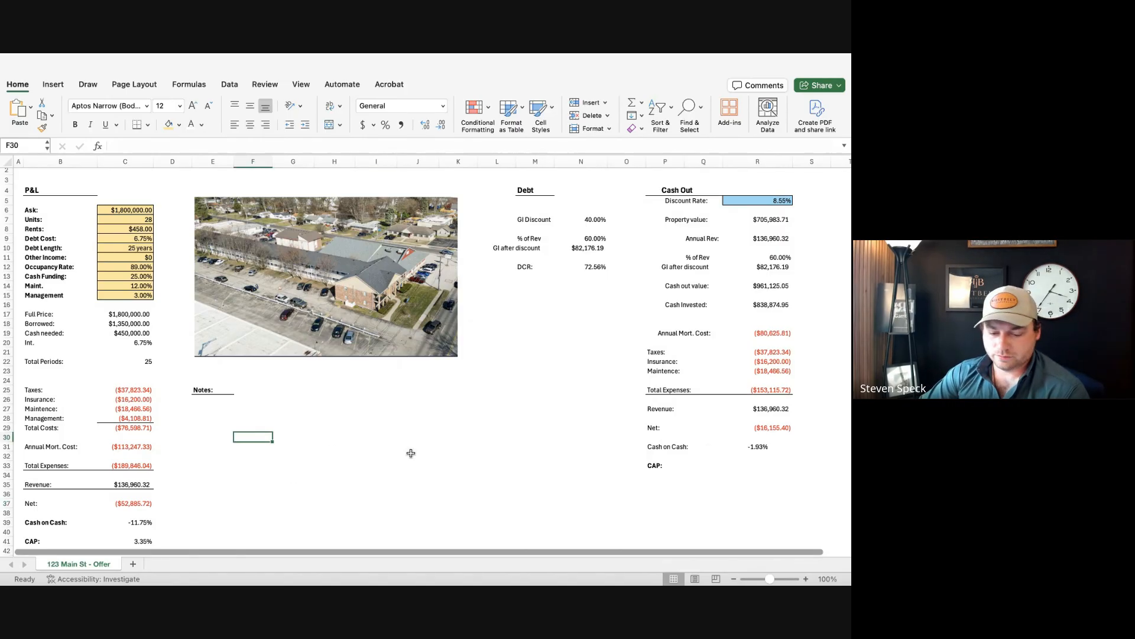
pyautogui.write('24')
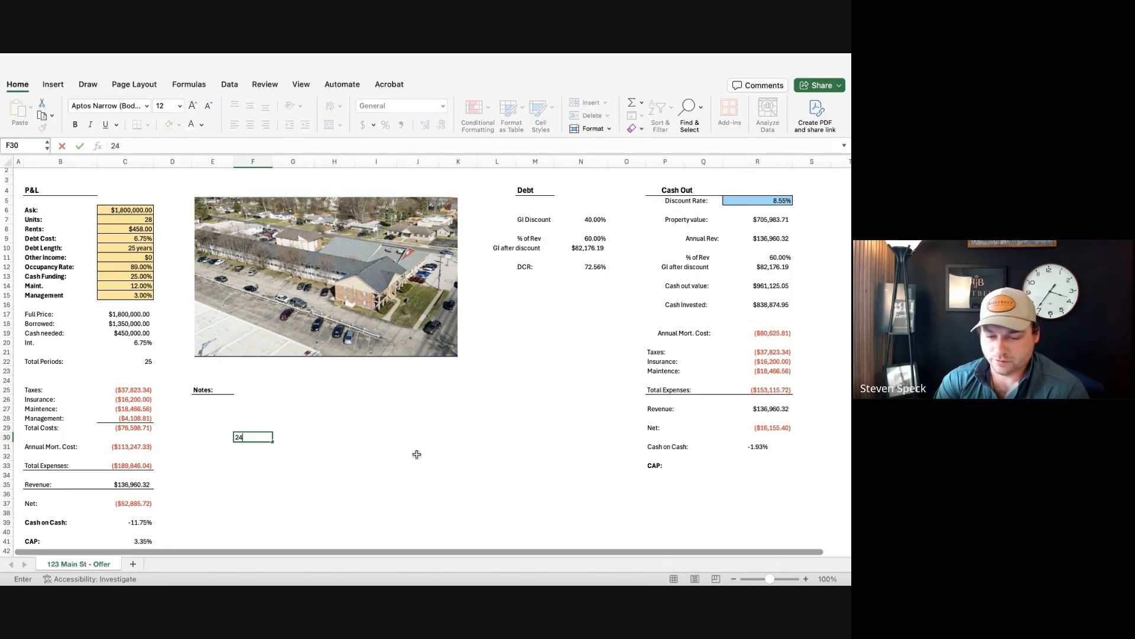
pyautogui.press('Tab')
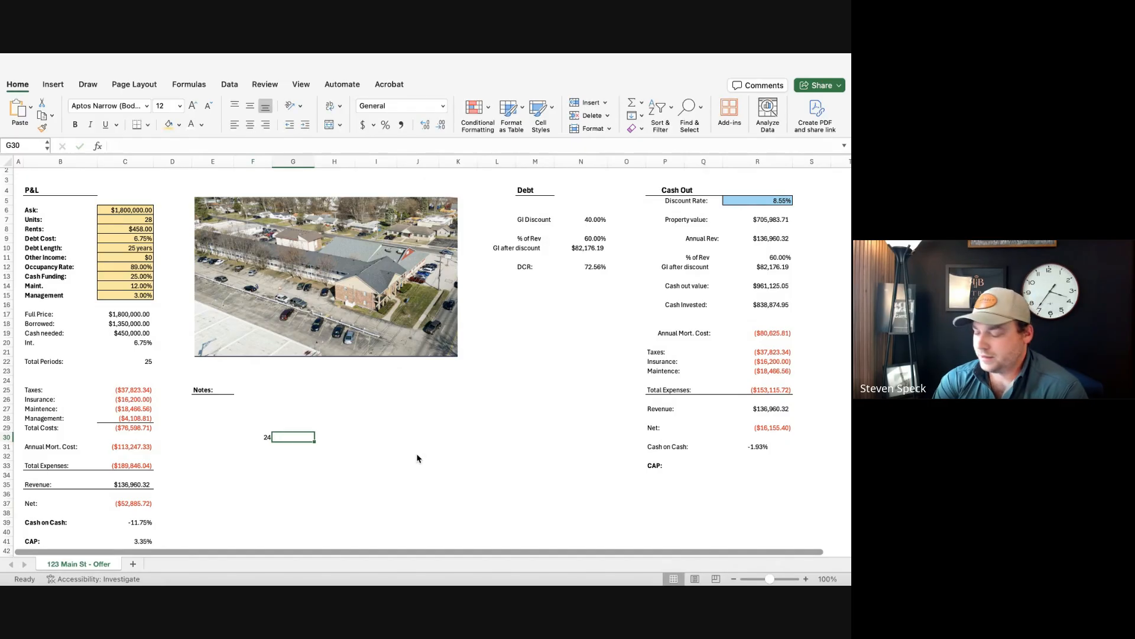
pyautogui.write('690')
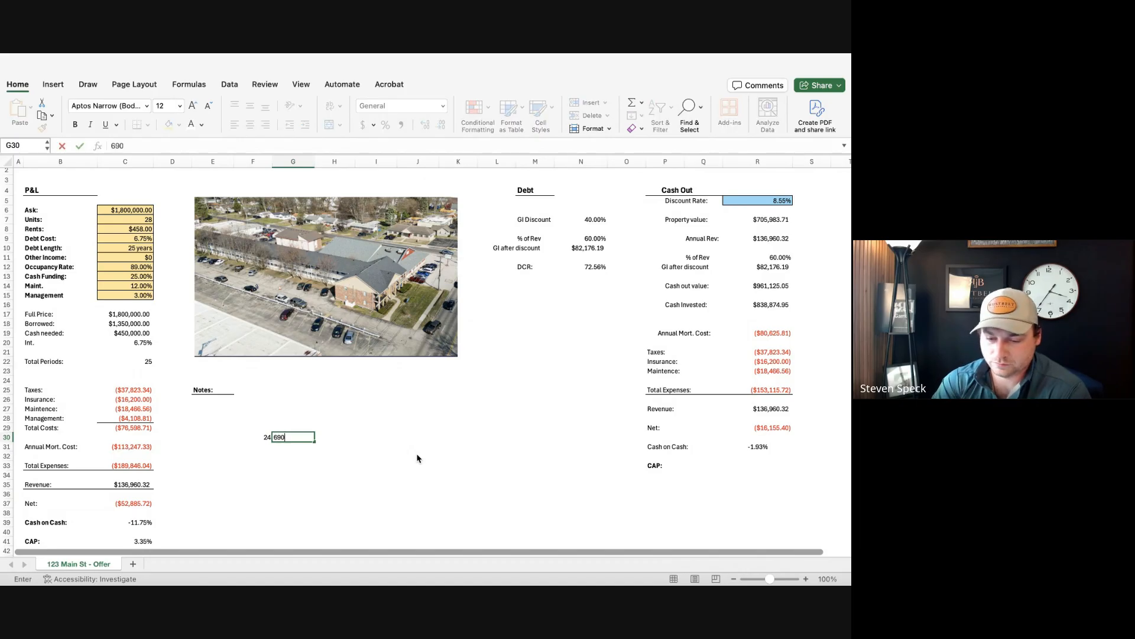
pyautogui.press('Return')
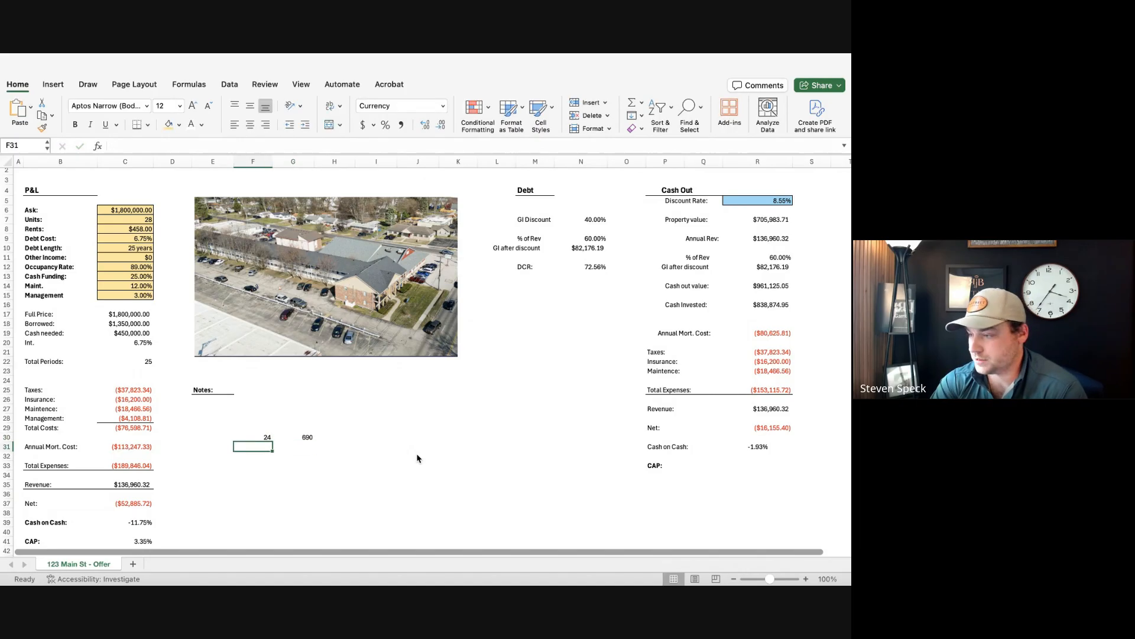
# Step: Add the second unit-mix row with 4 units in F31 and a rent of 995 in G31
pyautogui.write('4')
pyautogui.press('Tab')
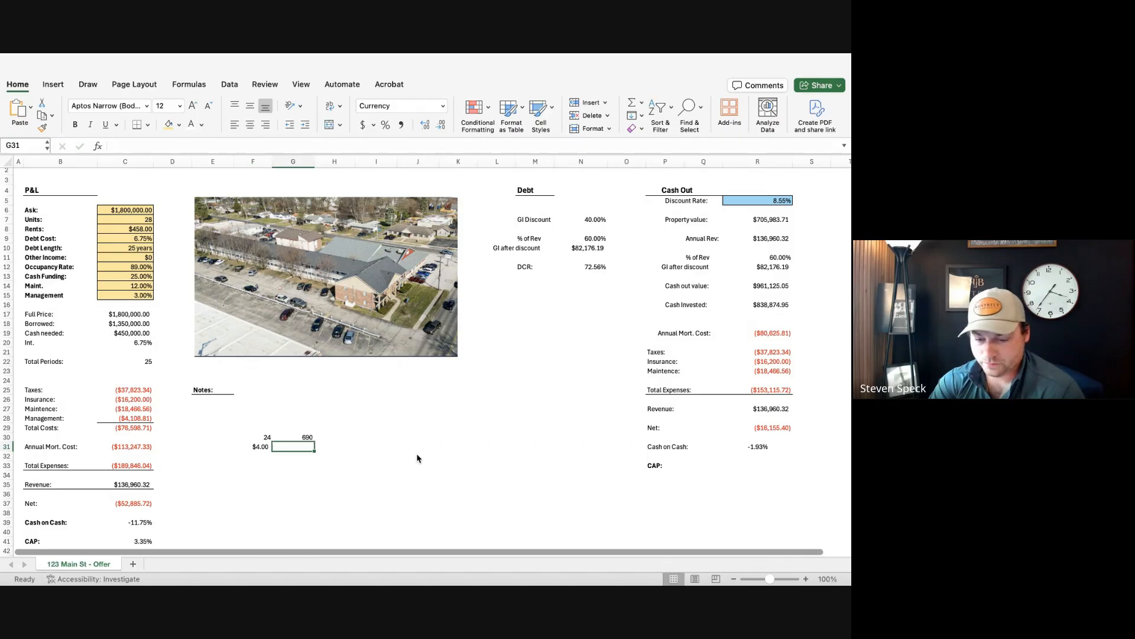
pyautogui.press('Left')
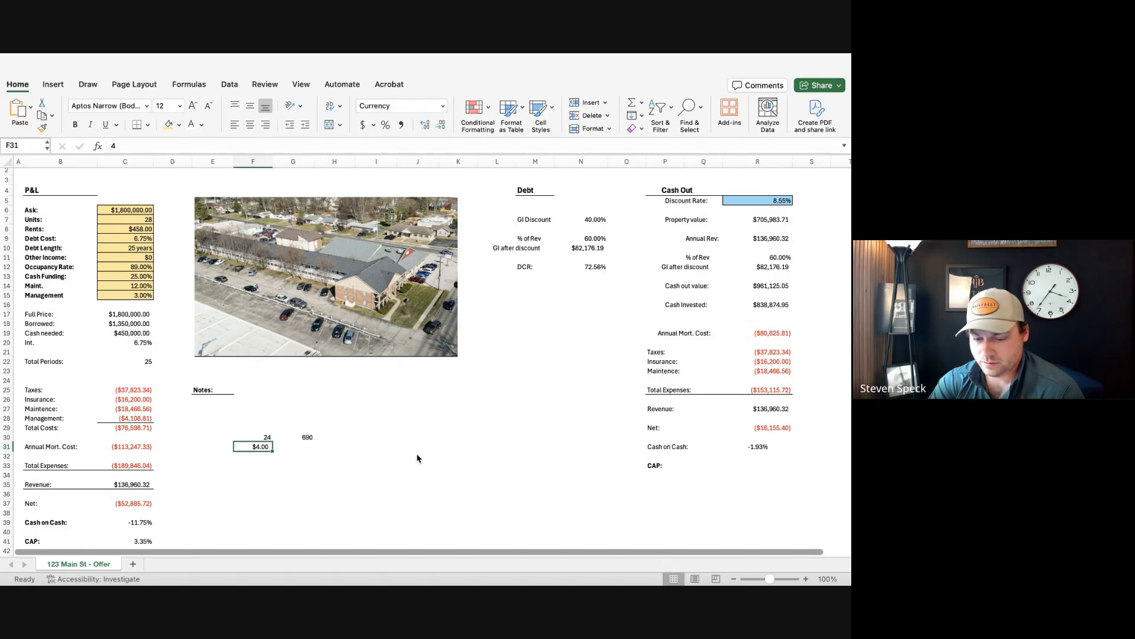
pyautogui.press('Right')
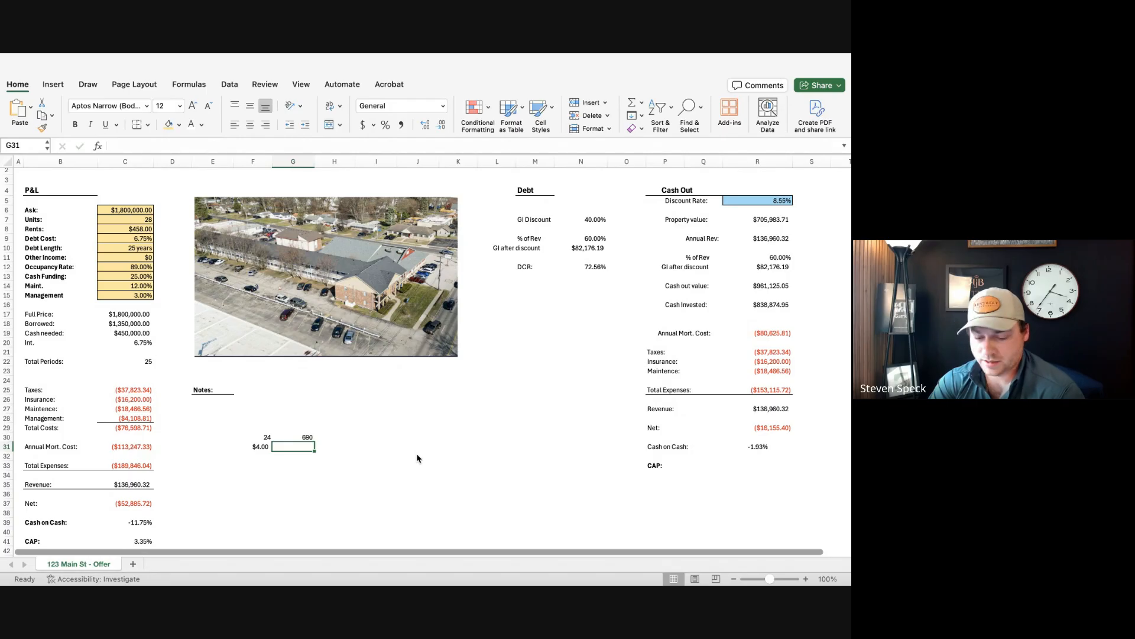
pyautogui.write('99')
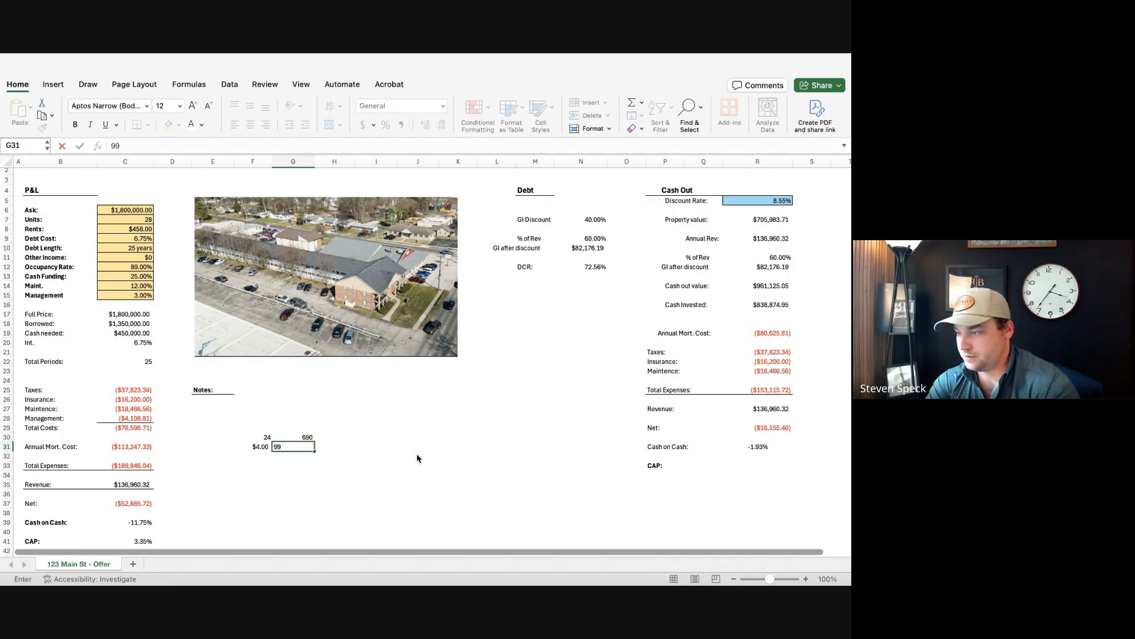
pyautogui.write('5')
# Step: Format the rents in G30:G31 as currency without decimals and the unit counts in F30:F31 as plain numbers
pyautogui.press('Up')
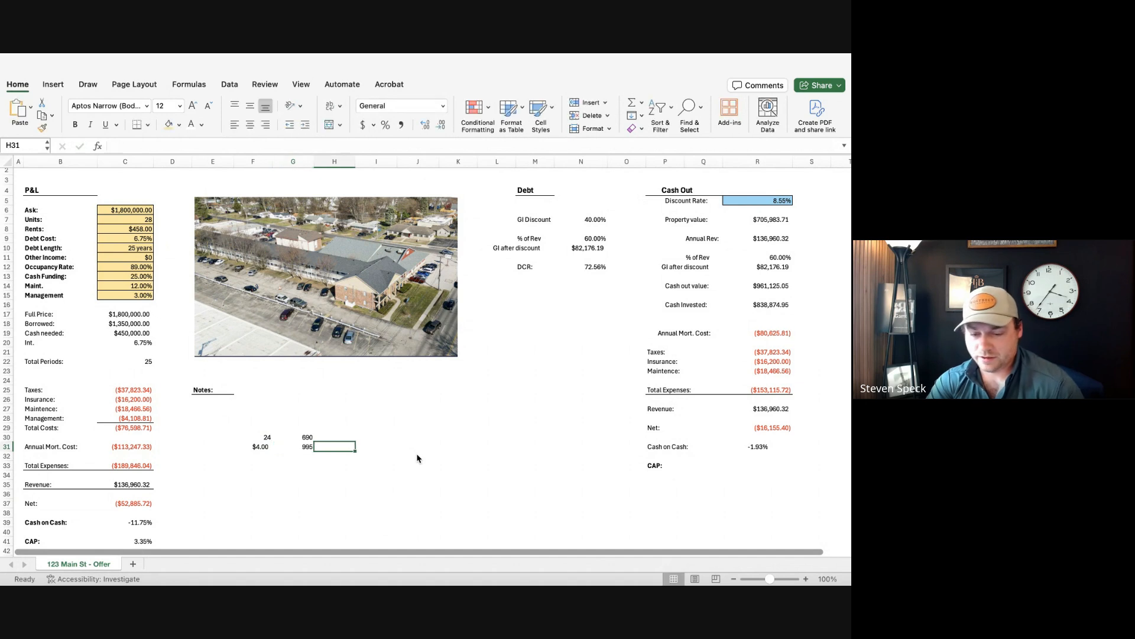
pyautogui.hotkey('shift', 'Down')
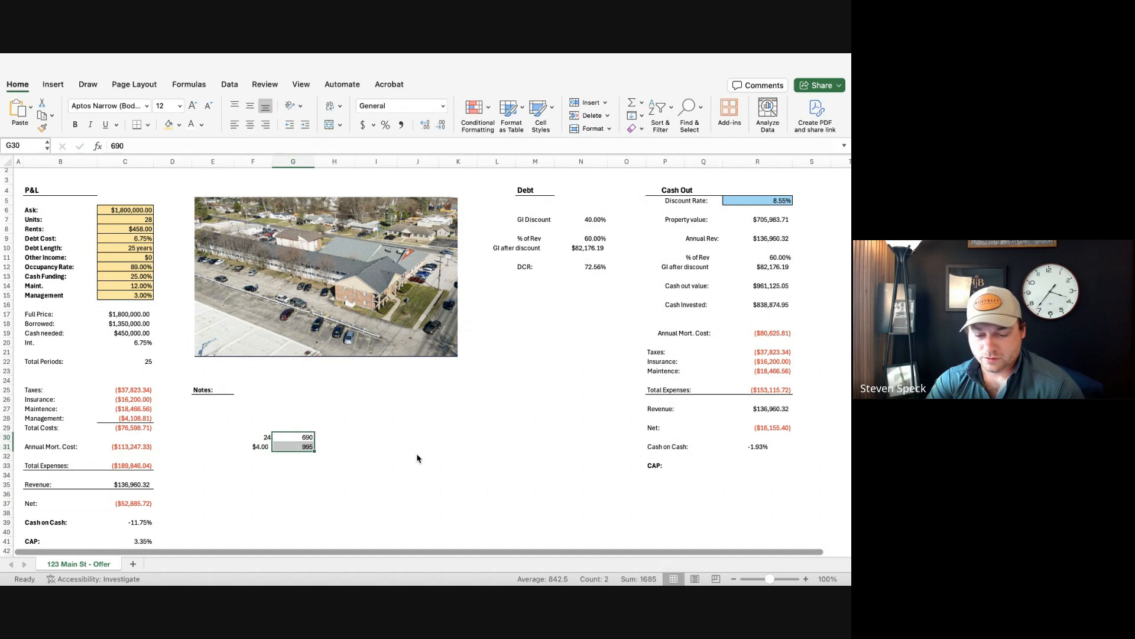
pyautogui.press('super+Tab')
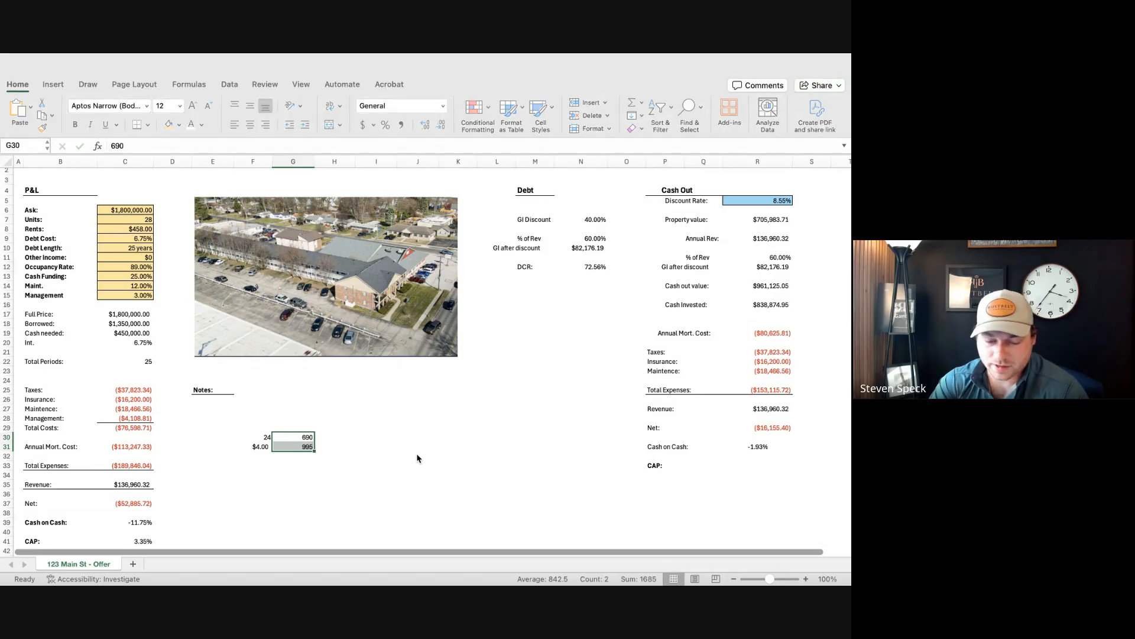
pyautogui.press('Return')
pyautogui.press('Left')
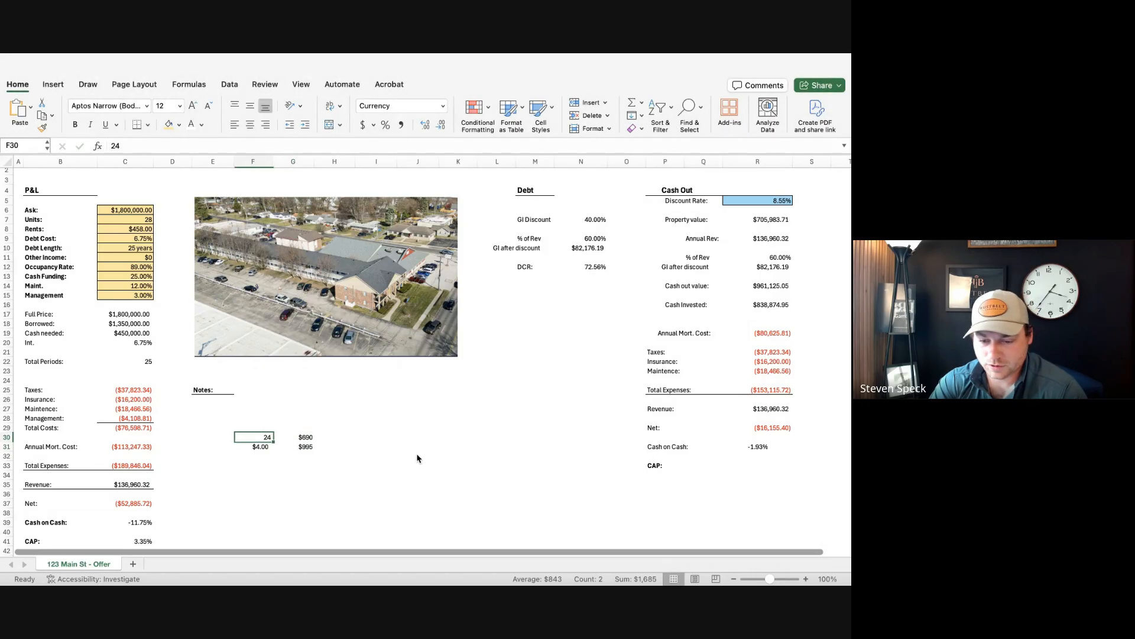
pyautogui.hotkey('shift', 'Down')
pyautogui.press('super+1')
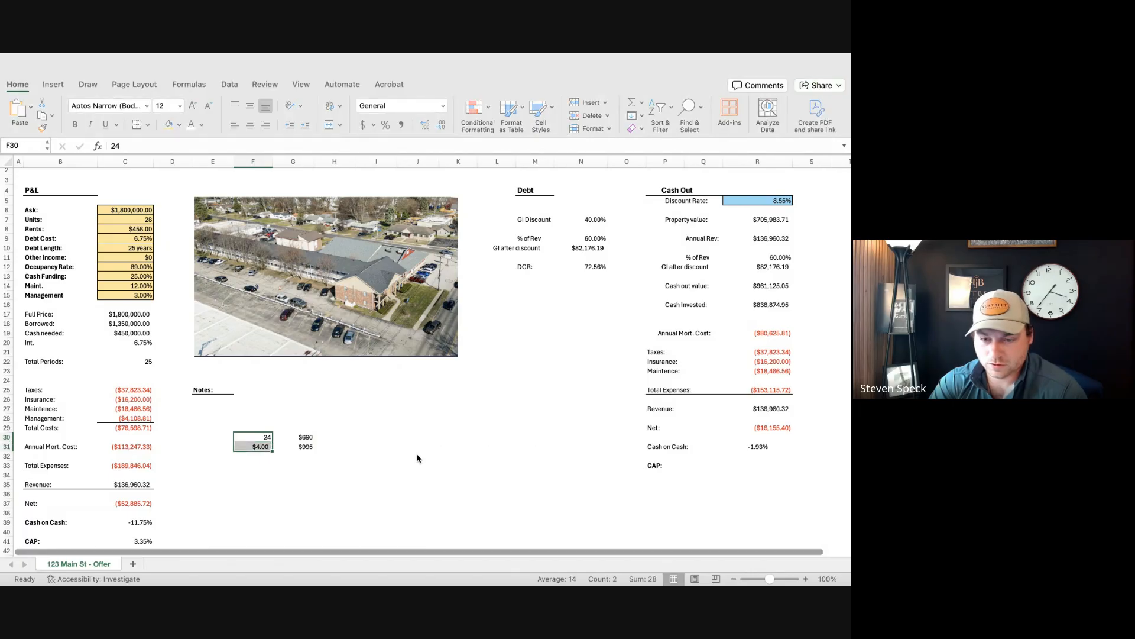
pyautogui.press('Return')
# Step: Calculate the first row's monthly rent in I30 by multiplying the rent in G30 by the unit count in F30
pyautogui.press('Right')
pyautogui.press('Right')
pyautogui.press('Right')
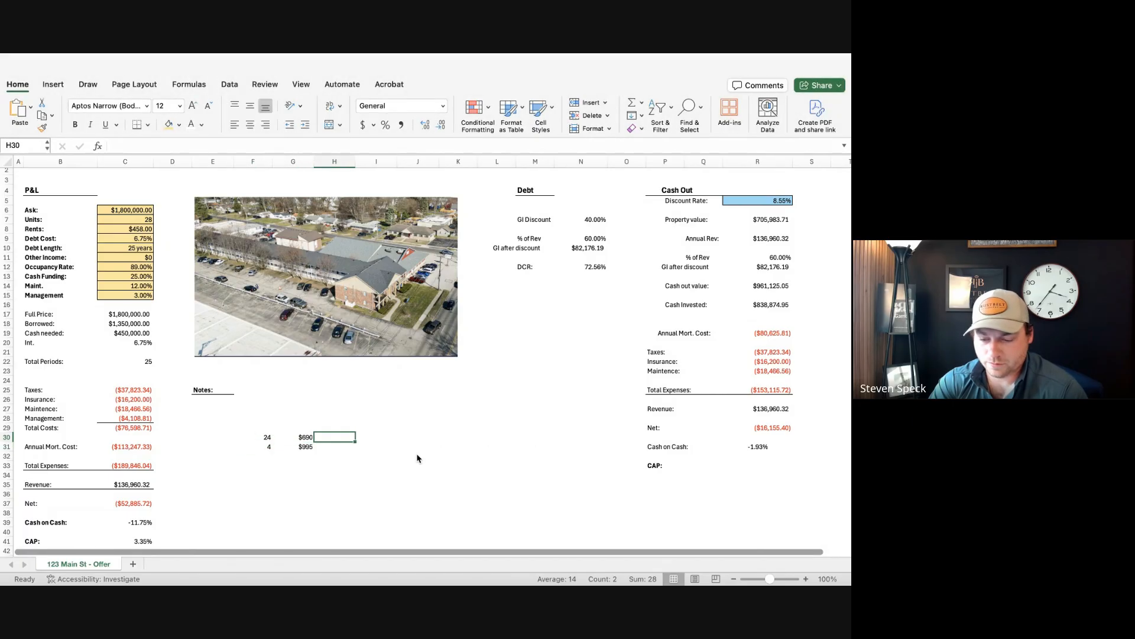
pyautogui.press('Left')
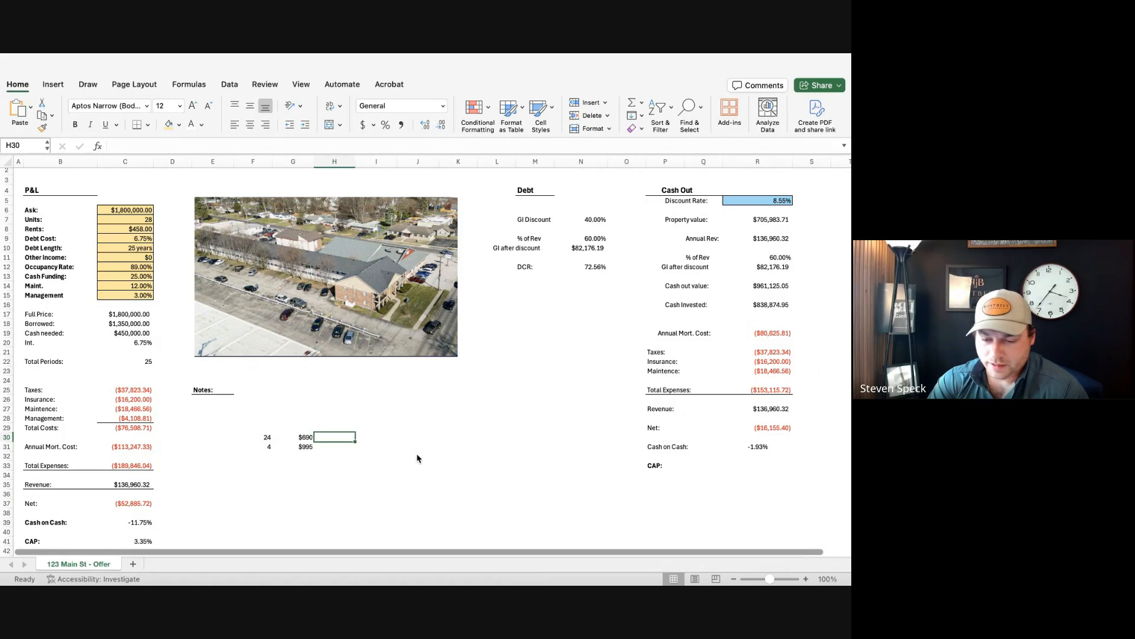
pyautogui.press('Right')
pyautogui.write('=')
pyautogui.press('Left')
pyautogui.press('Left')
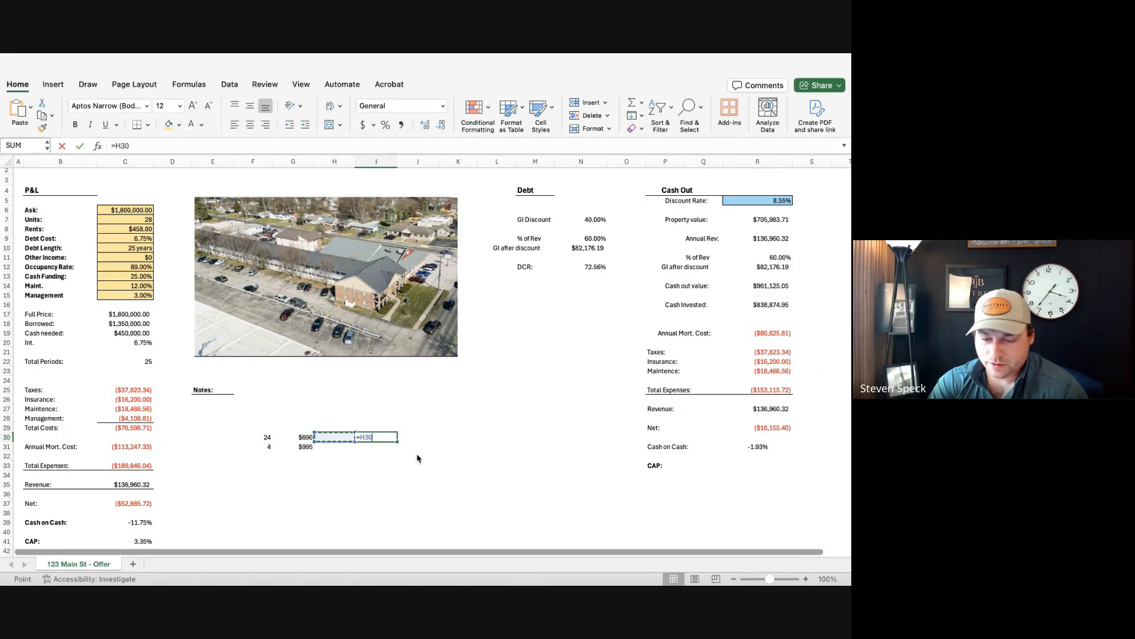
pyautogui.write('*')
pyautogui.press('Left')
pyautogui.press('Left')
pyautogui.press('Left')
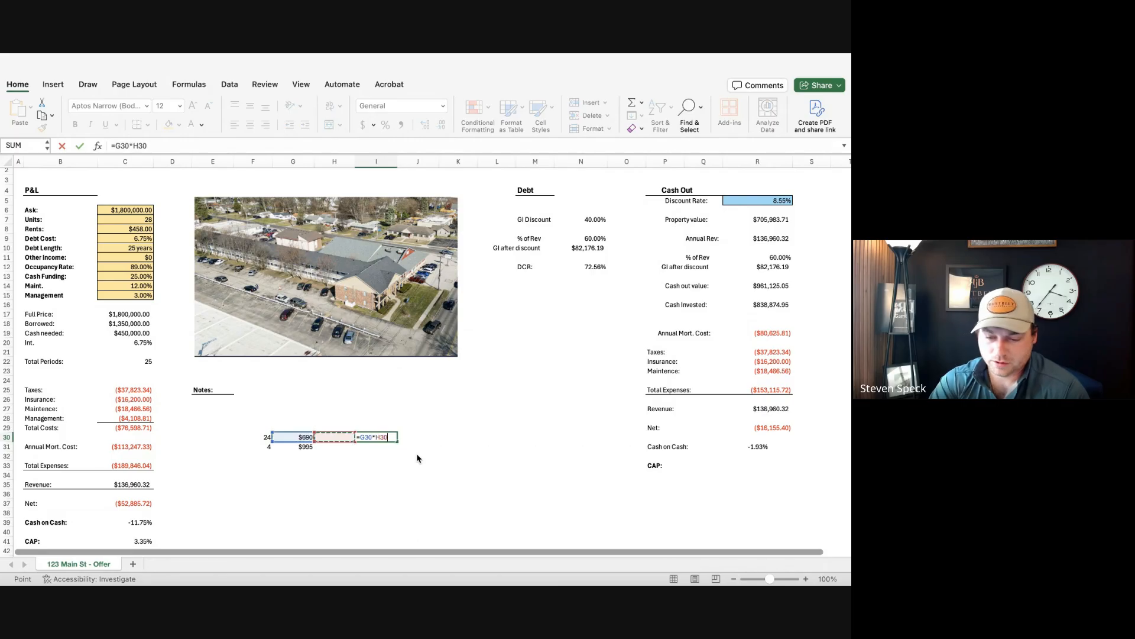
pyautogui.press('Return')
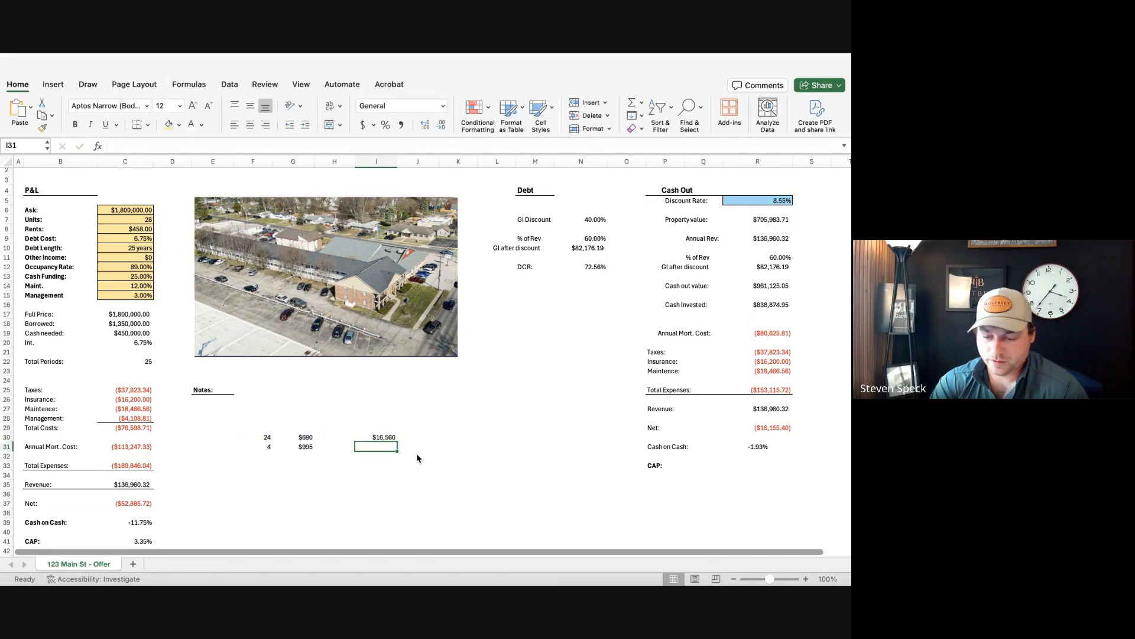
# Step: Calculate the second row's monthly rent in I31 with the formula =G31*F31
pyautogui.write('=')
pyautogui.press('Left')
pyautogui.press('Left')
pyautogui.write('*')
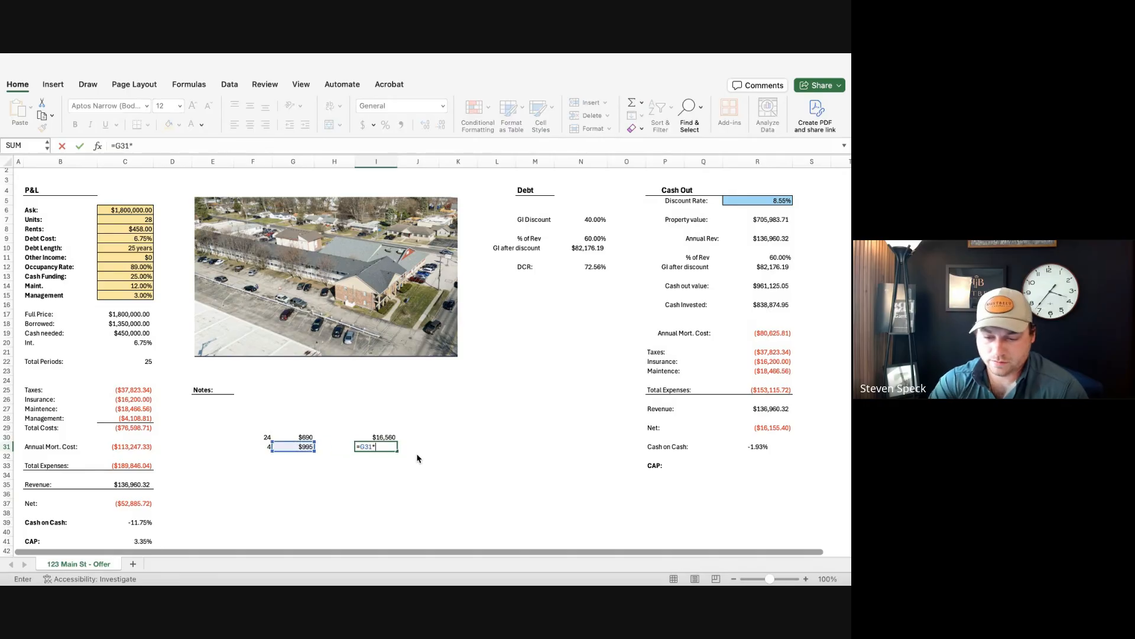
pyautogui.press('Left')
pyautogui.press('Left')
pyautogui.press('Left')
pyautogui.press('Return')
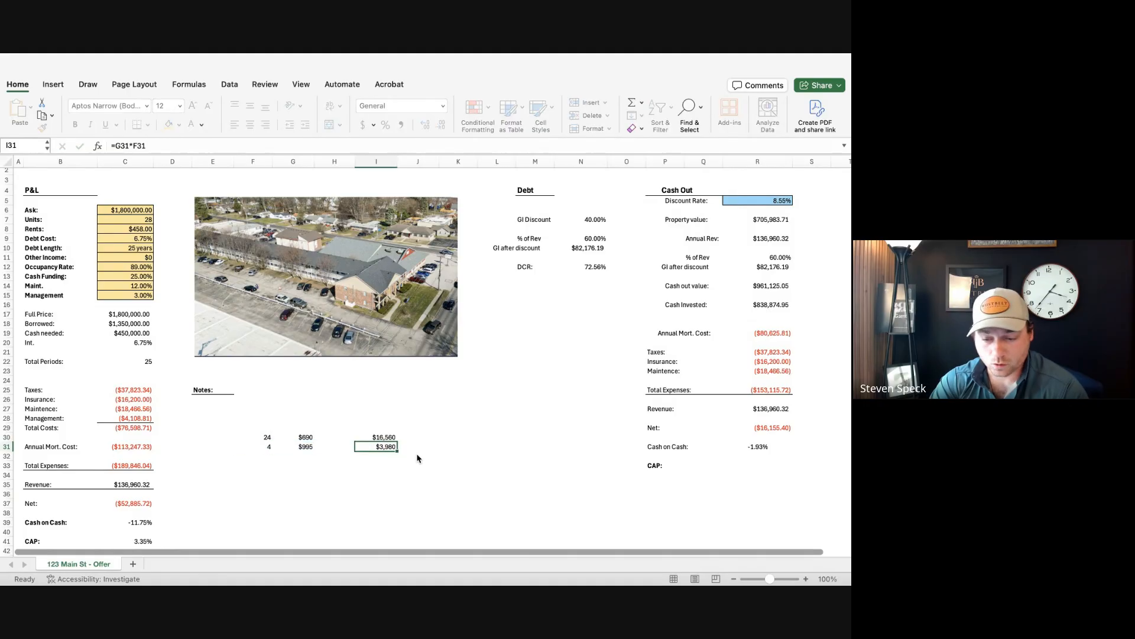
# Step: Total the two monthly rent amounts in I33 with =SUM(I30:I31)
pyautogui.press('Down')
pyautogui.press('Down')
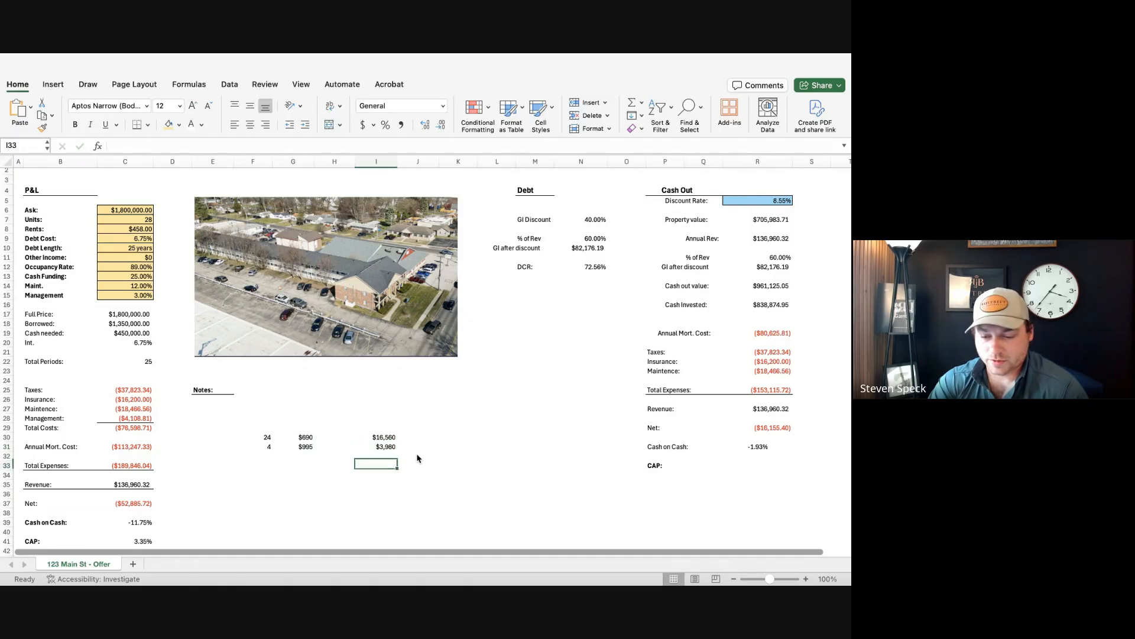
pyautogui.write('=SUM(')
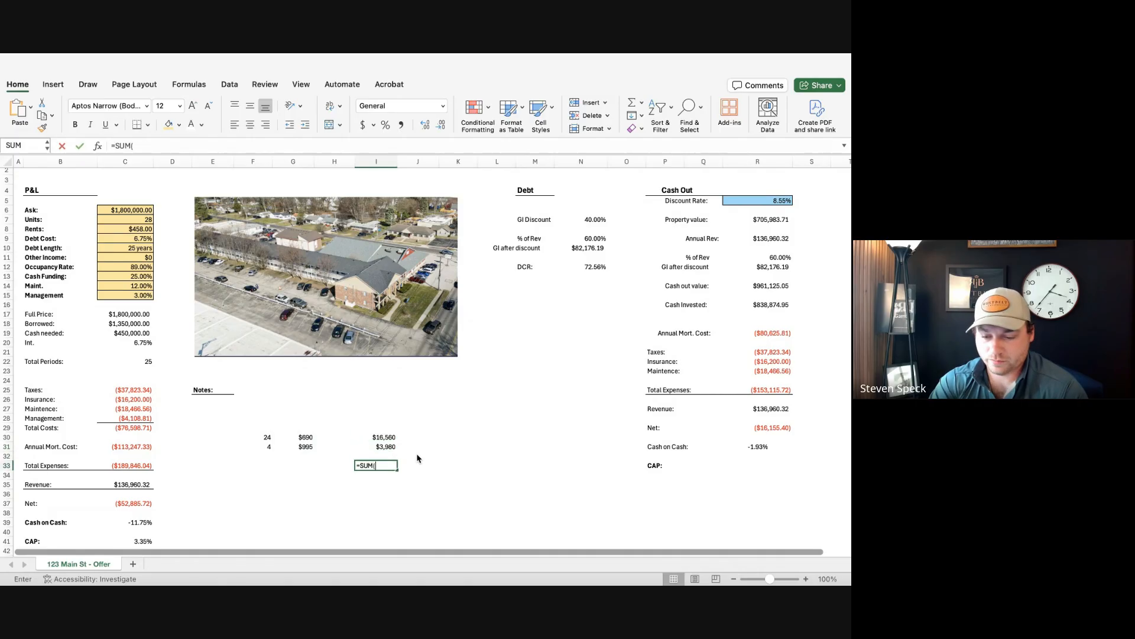
pyautogui.press('Up')
pyautogui.press('Up')
pyautogui.hotkey('shift', 'Up')
pyautogui.press('Return')
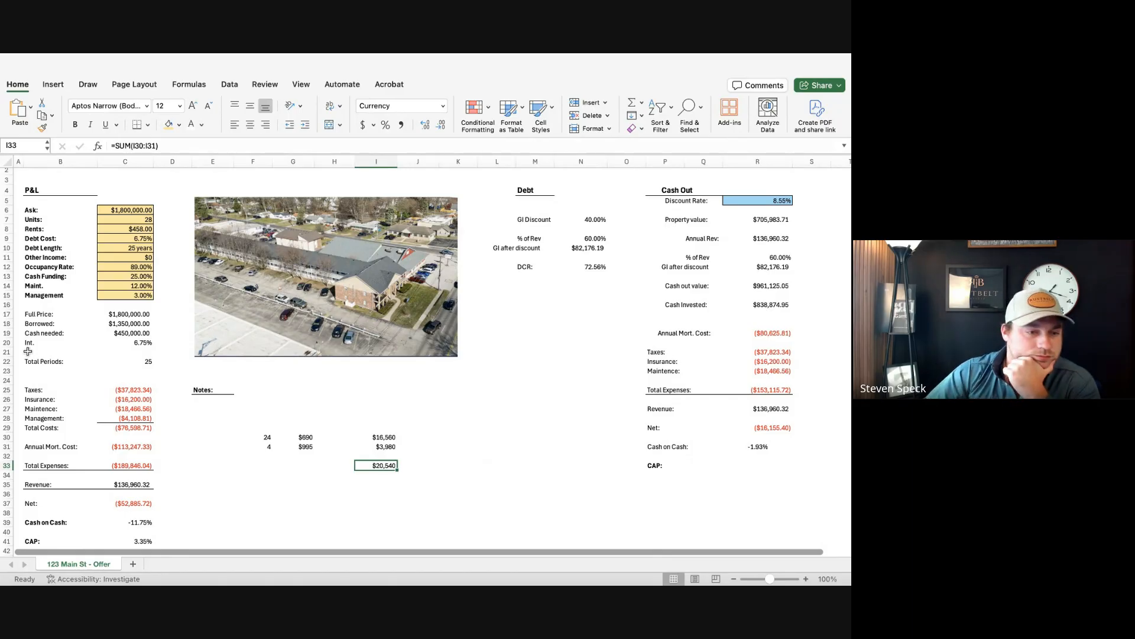
pyautogui.press('super+Tab')
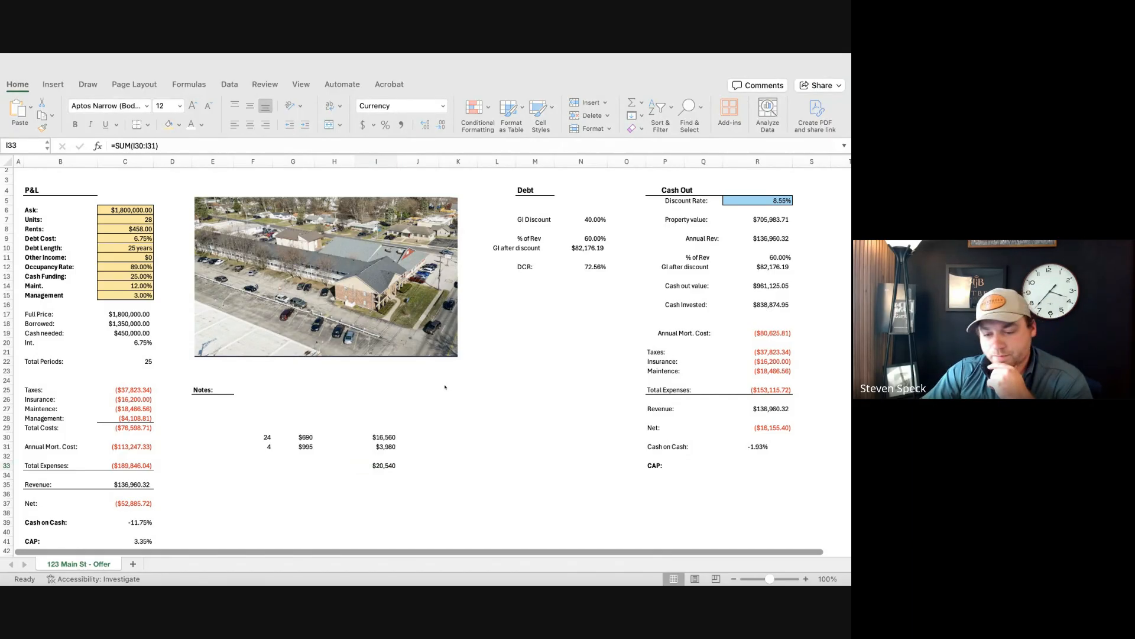
pyautogui.press('super+Tab')
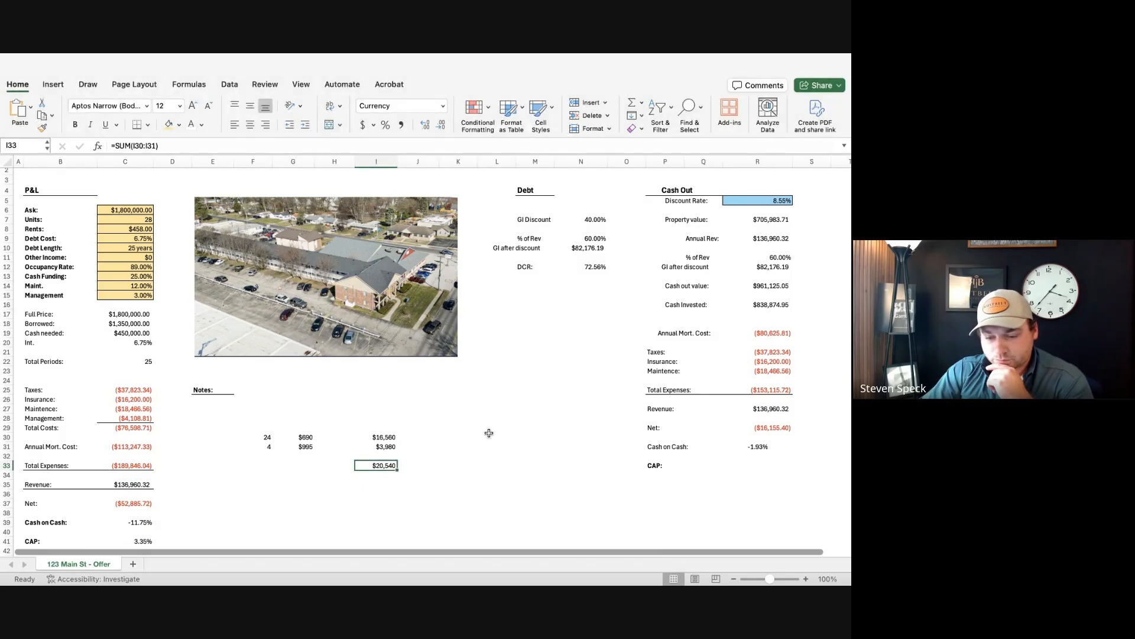
# Step: Calculate the average rent per unit in I34 by dividing the I33 total by 28
pyautogui.press('Return')
pyautogui.write('=')
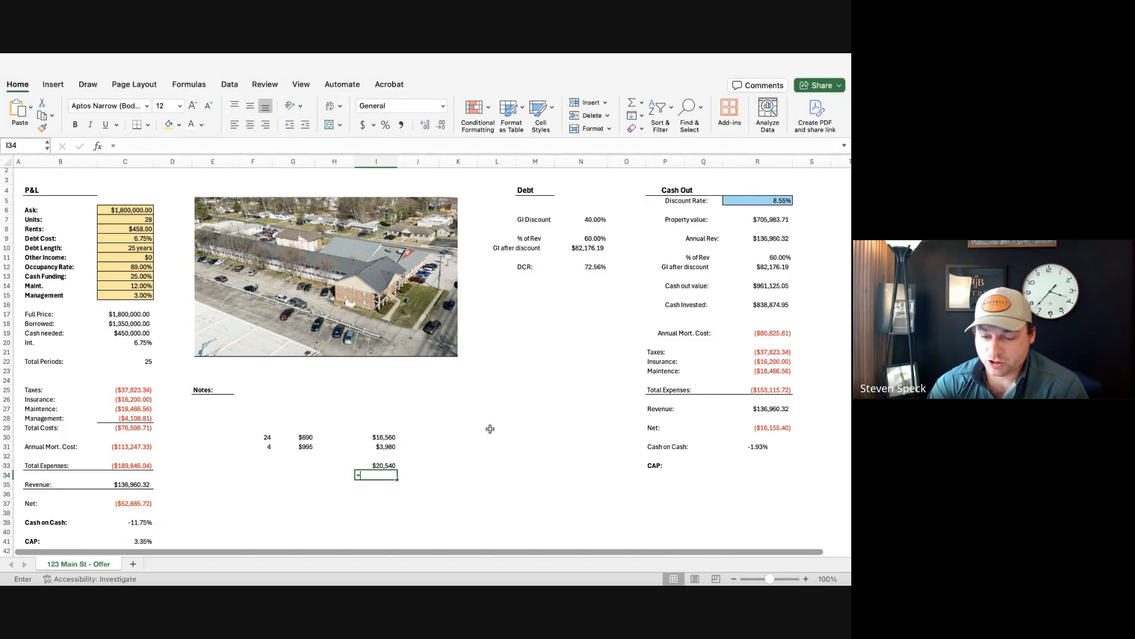
pyautogui.press('Up')
pyautogui.write('/28')
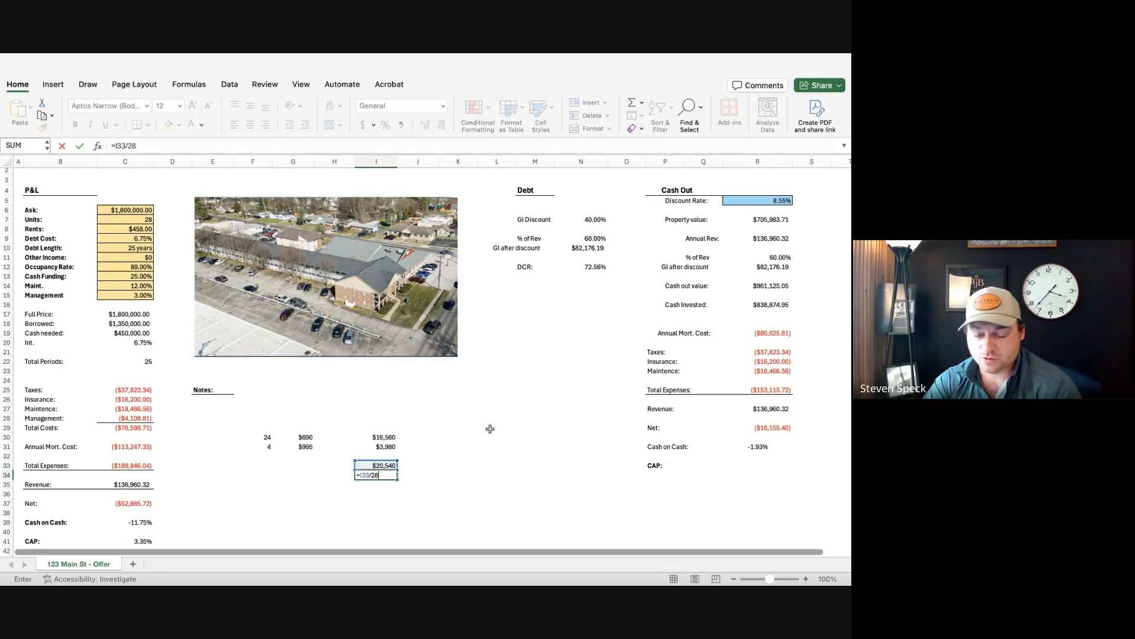
pyautogui.press('super+Return')
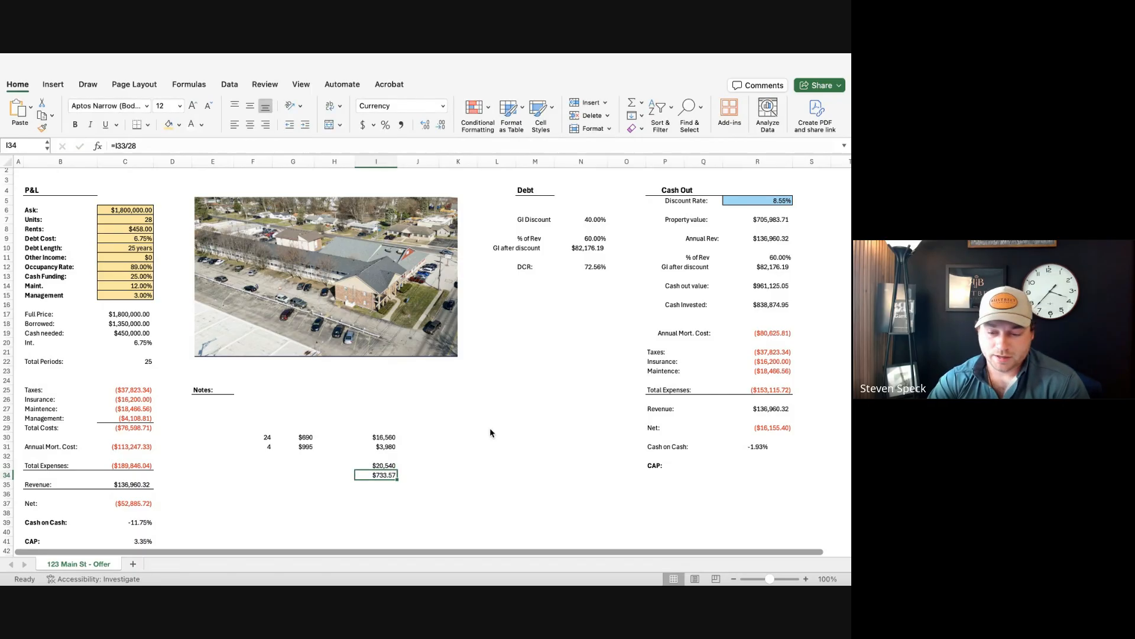
# Step: Set the Rents assumption in C8 to $733
pyautogui.click(128, 228)
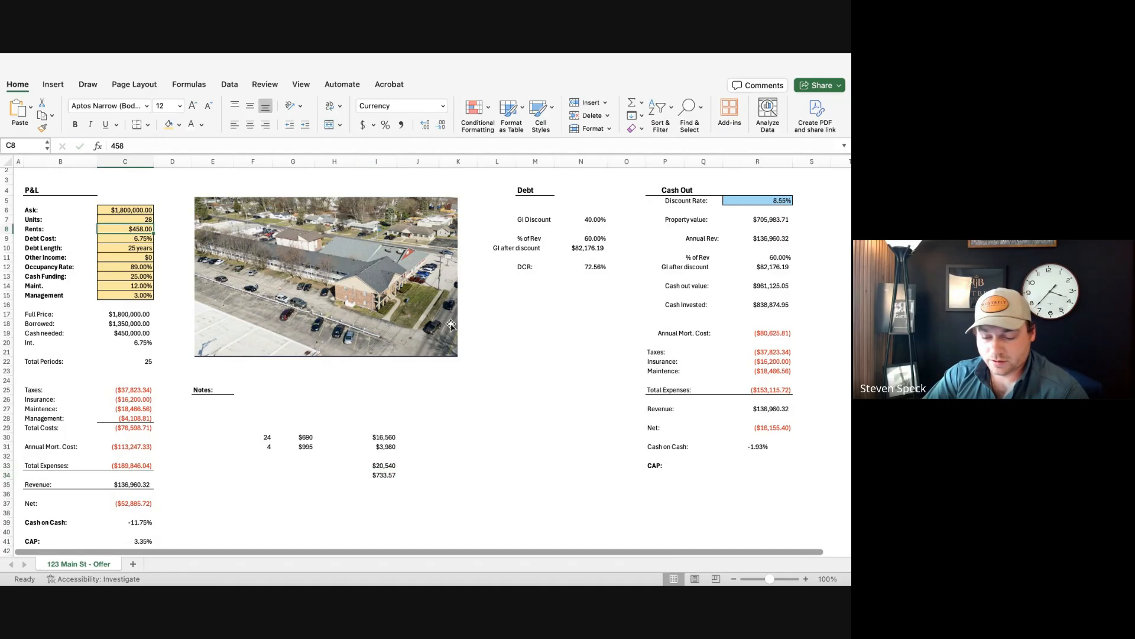
pyautogui.write('733')
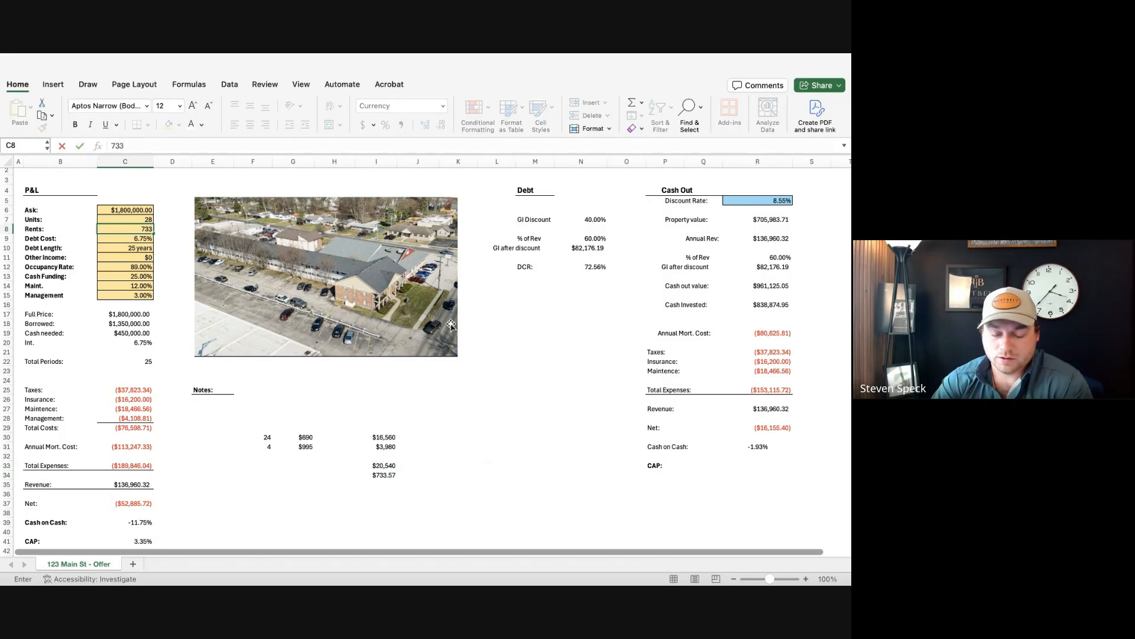
pyautogui.press('Return')
# Step: Clear the asking price in C6 of the P&L assumptions
pyautogui.click(128, 209)
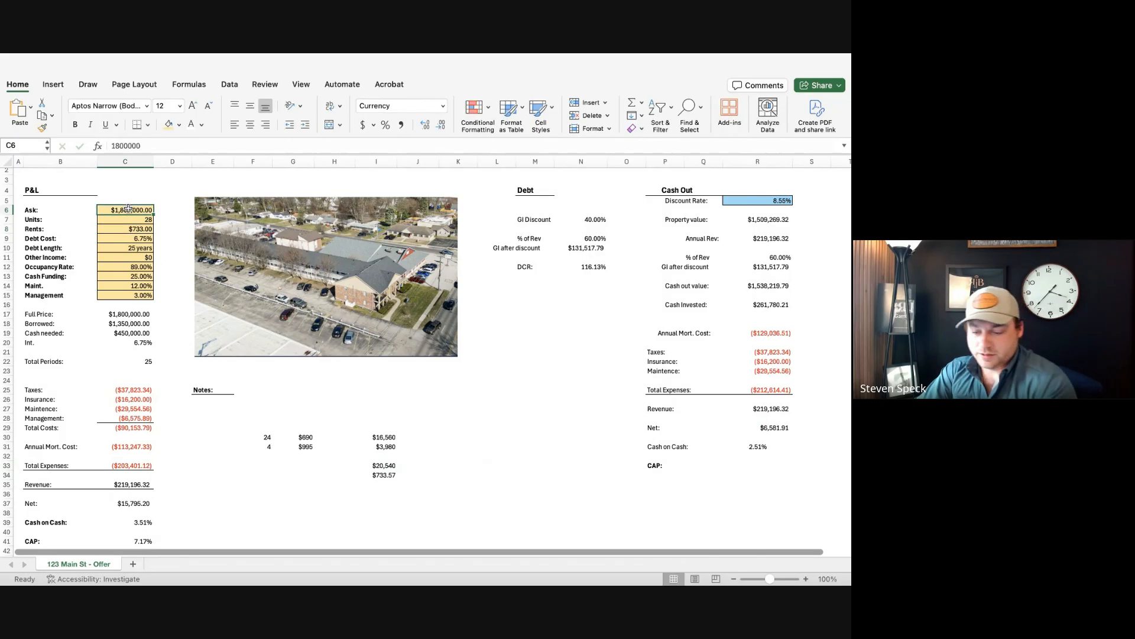
pyautogui.press('Delete')
pyautogui.click(168, 201)
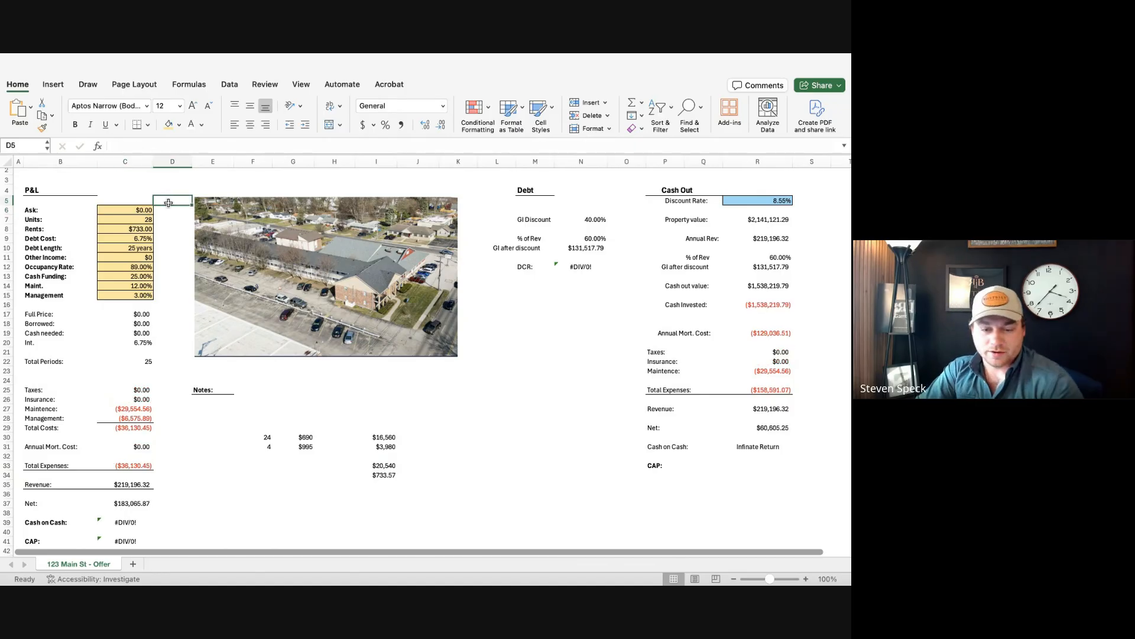
pyautogui.click(135, 239)
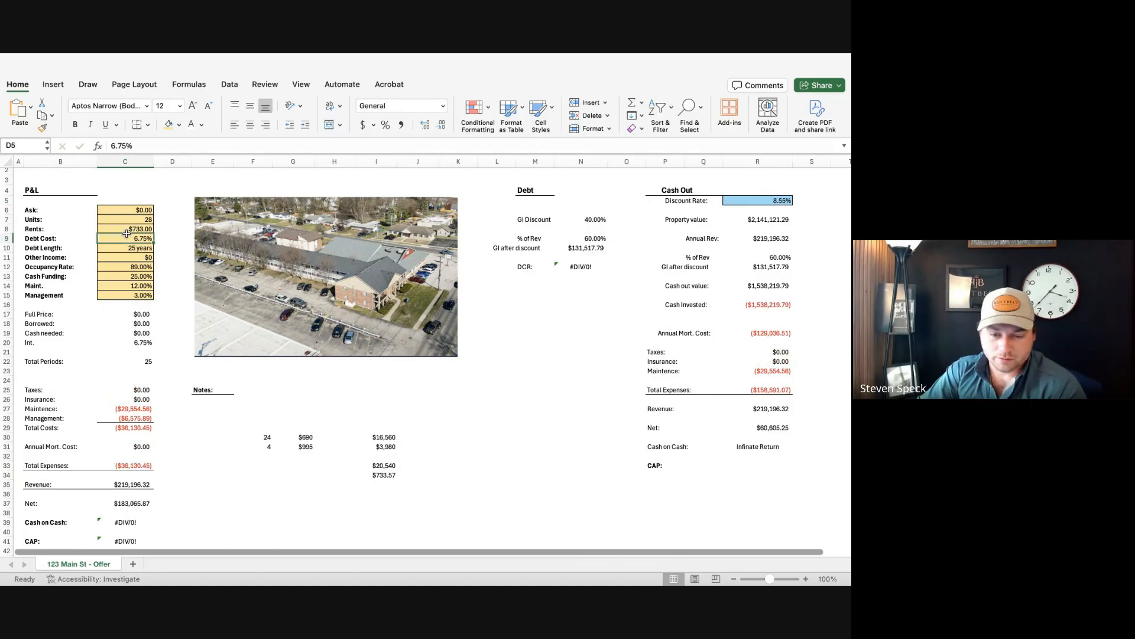
pyautogui.press('Up')
pyautogui.press('Up')
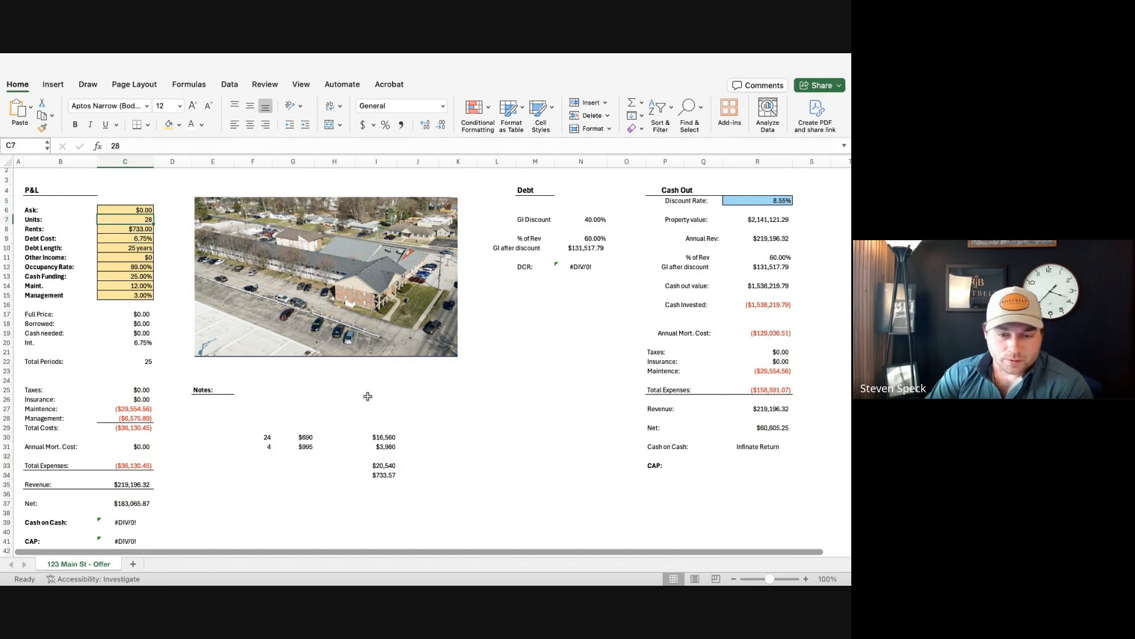
pyautogui.moveTo(75, 218); pyautogui.dragTo(51, 231)
pyautogui.click(169, 333)
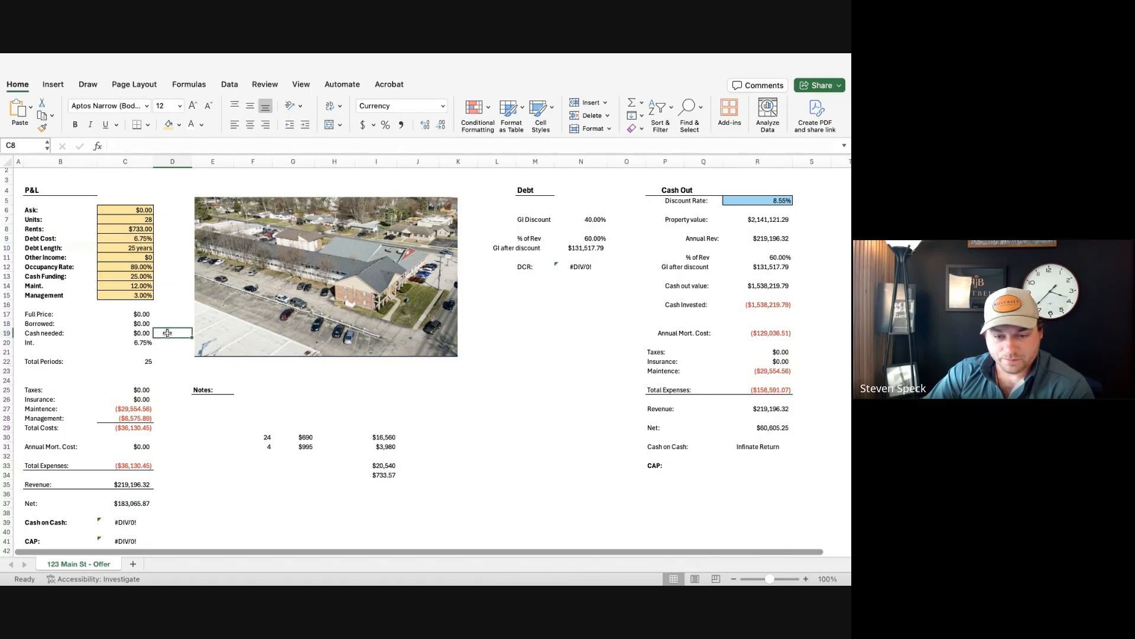
# Step: Set the Debt Cost assumption in C9 to 7.25%
pyautogui.click(114, 238)
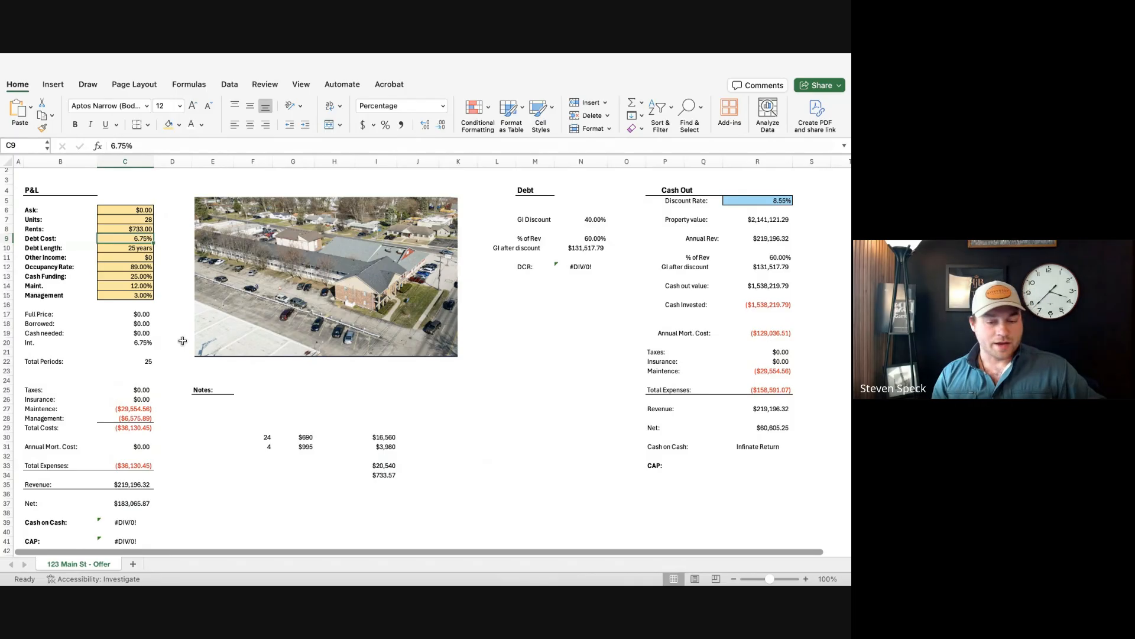
pyautogui.write('7.25')
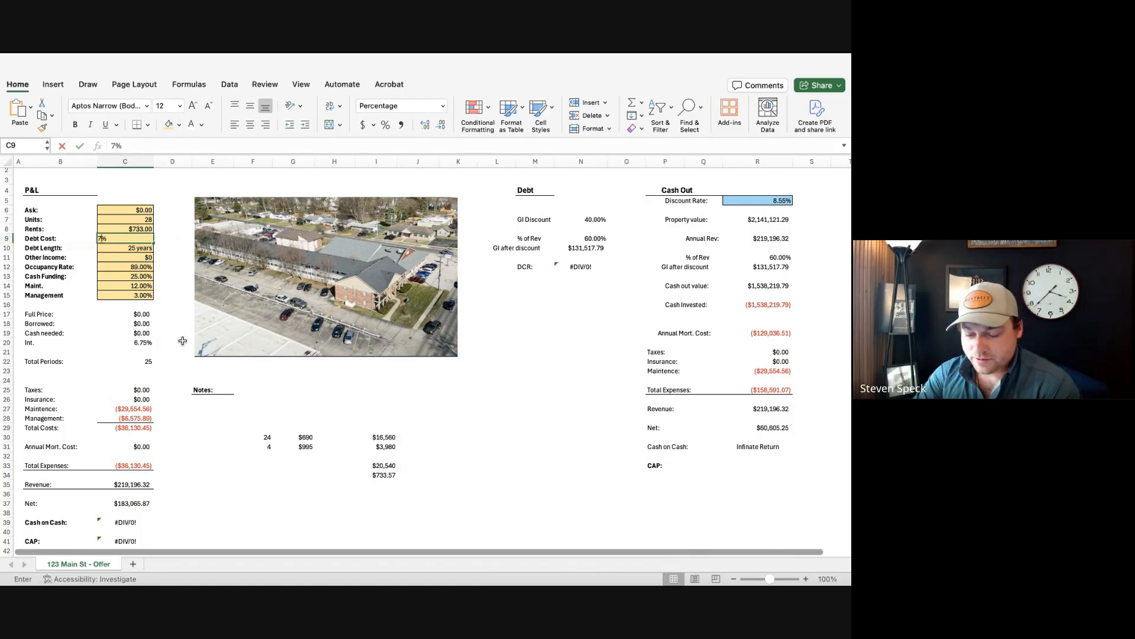
pyautogui.press('Tab')
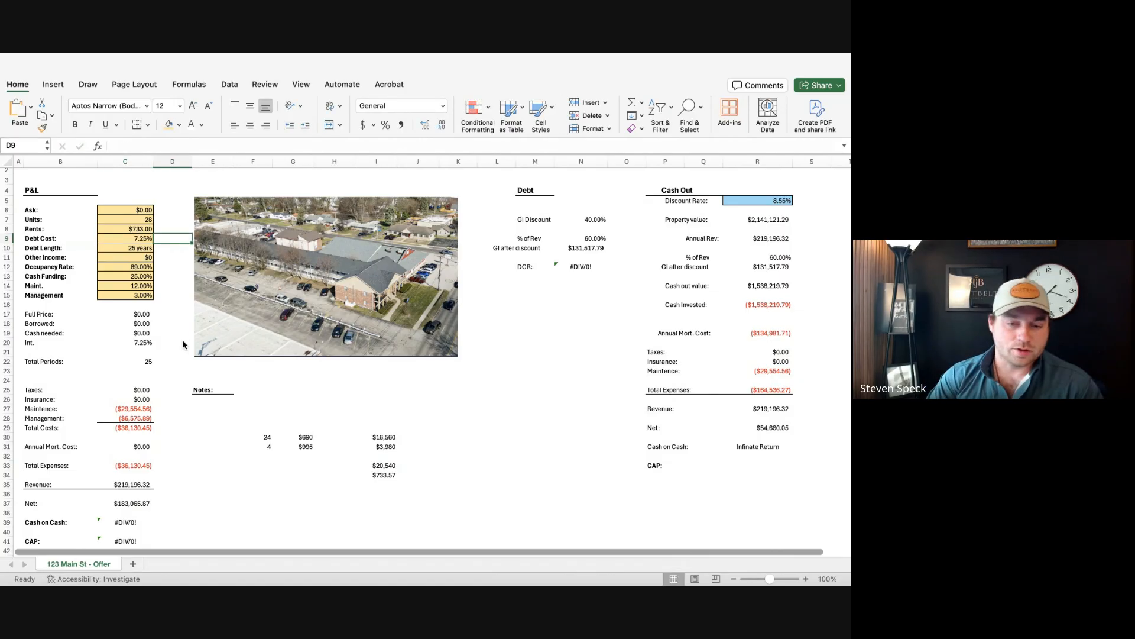
pyautogui.press('Return')
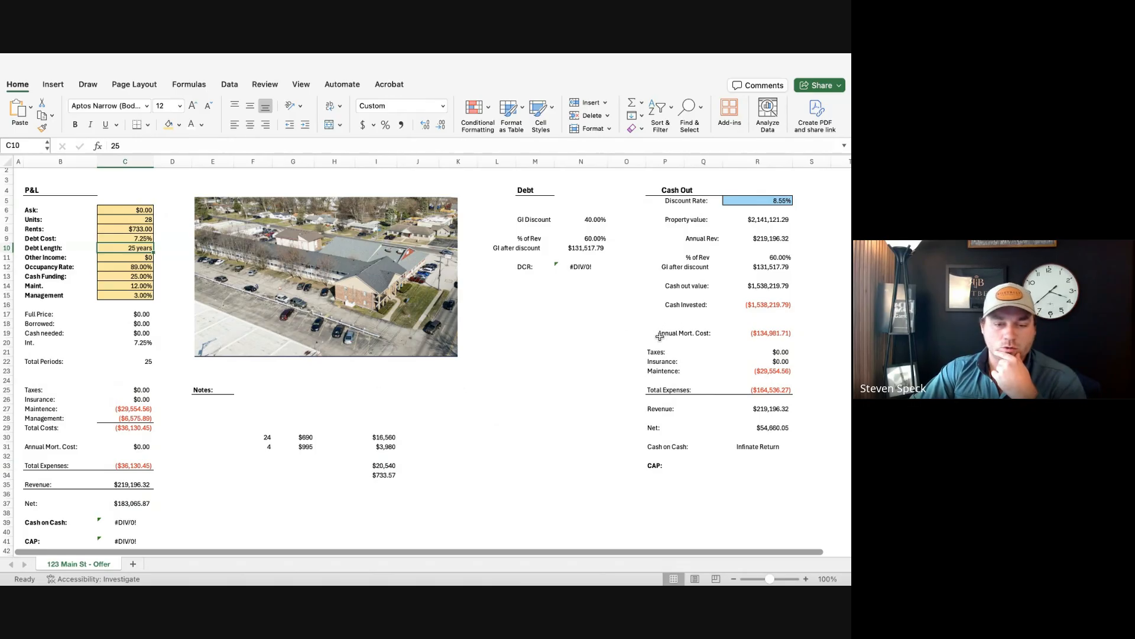
# Step: Review the unit mix block in F30:I34, checking each row's unit count, rent and monthly amount, and the combined total
pyautogui.click(448, 415)
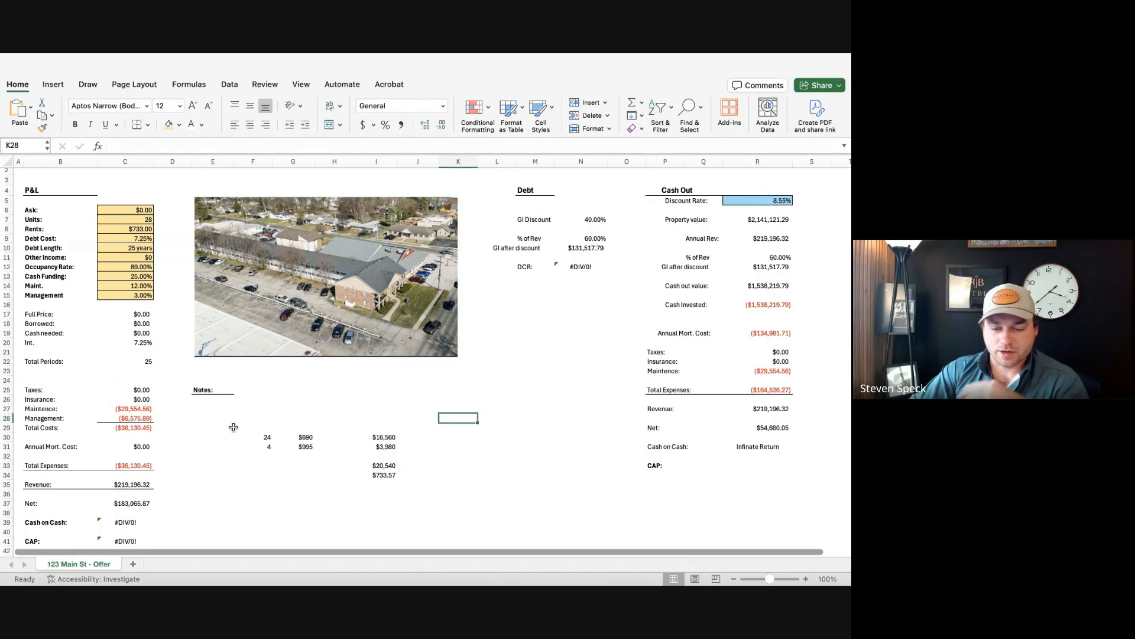
pyautogui.moveTo(236, 424); pyautogui.dragTo(387, 471)
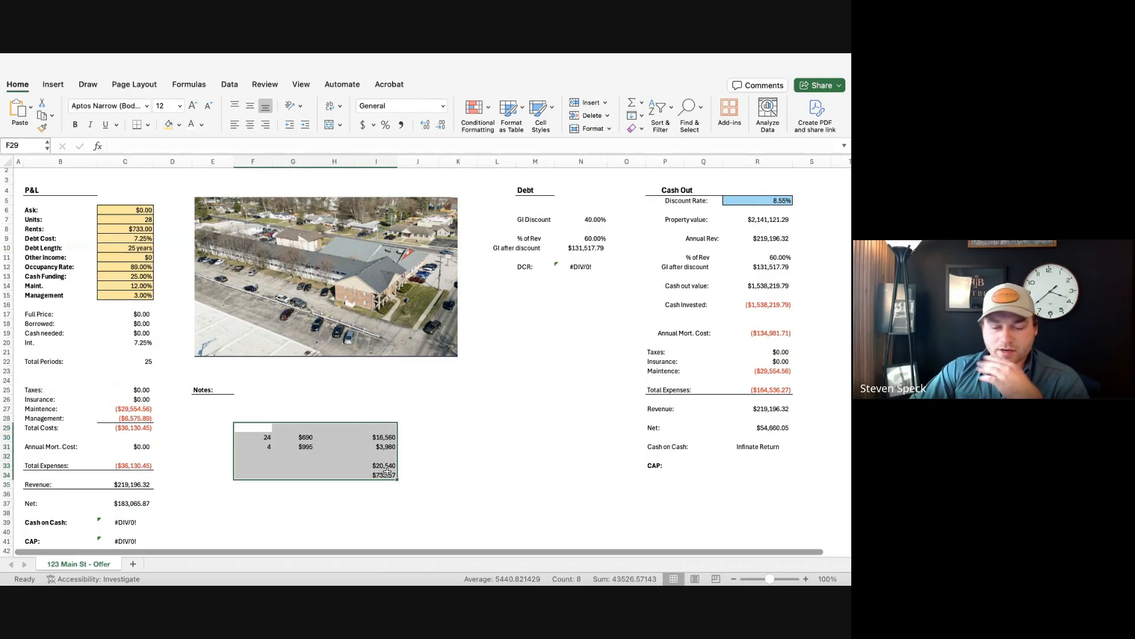
pyautogui.click(470, 445)
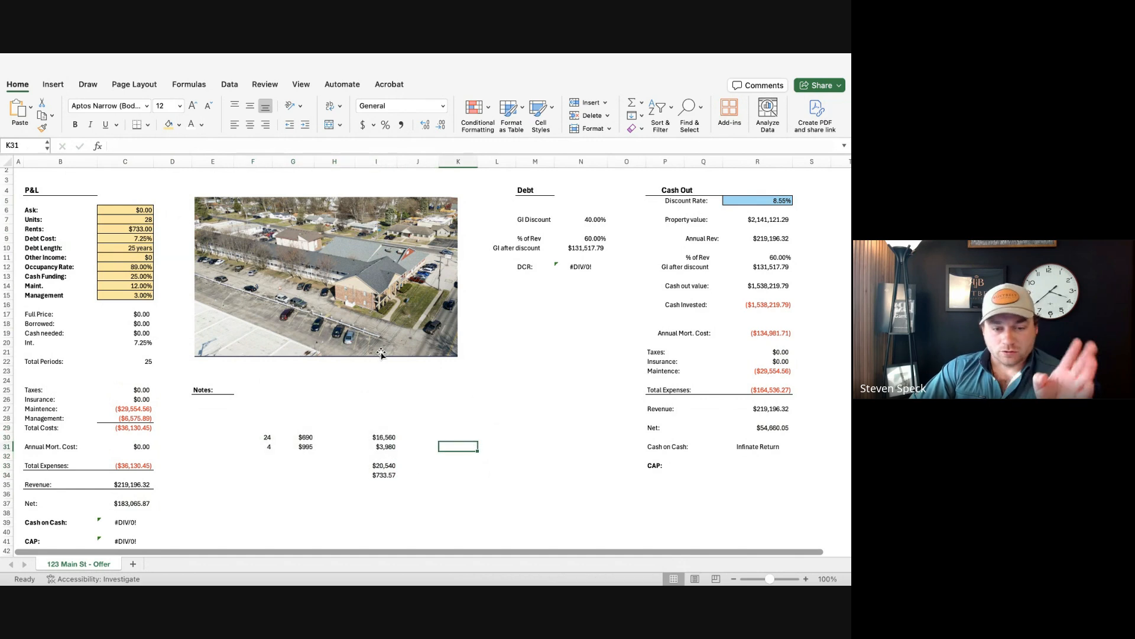
pyautogui.click(267, 436)
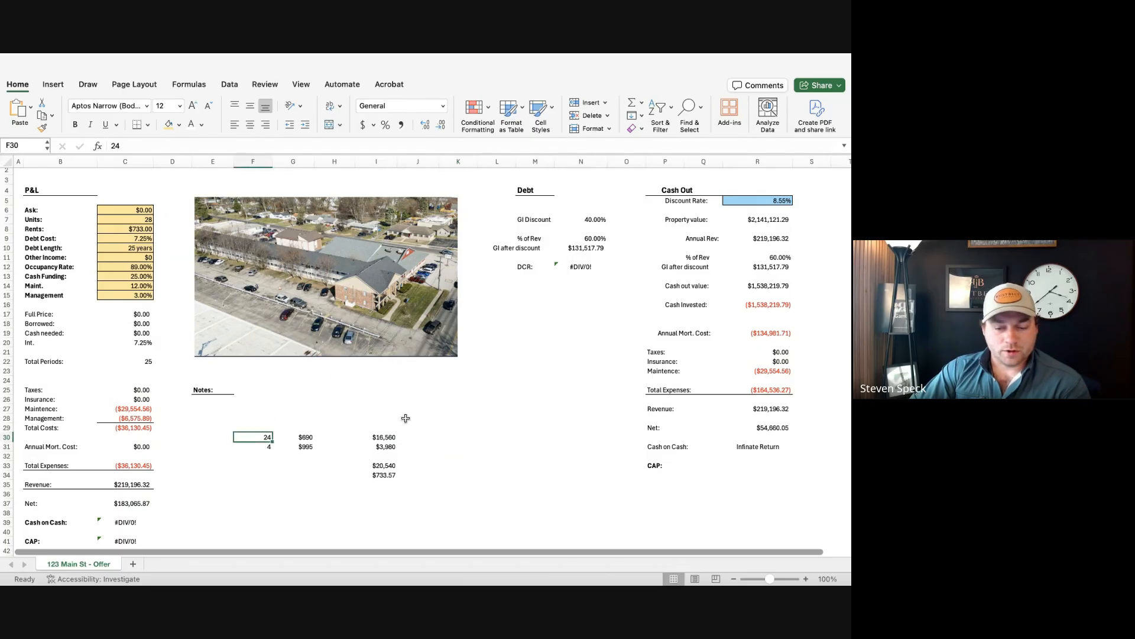
pyautogui.press('Right')
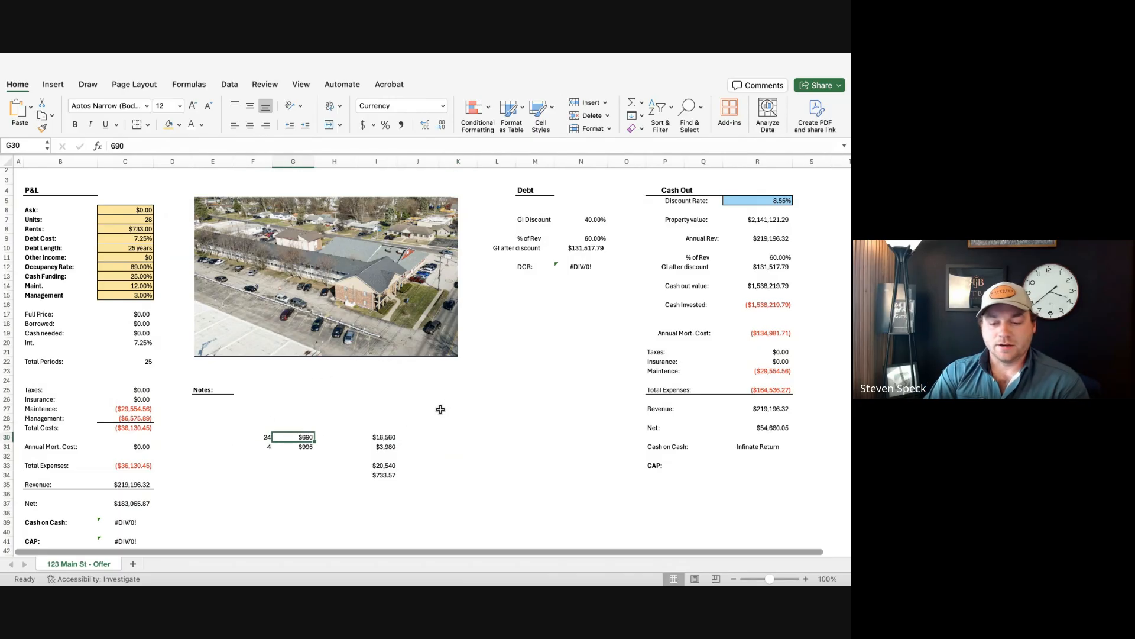
pyautogui.press('Down')
pyautogui.press('Left')
pyautogui.press('Right')
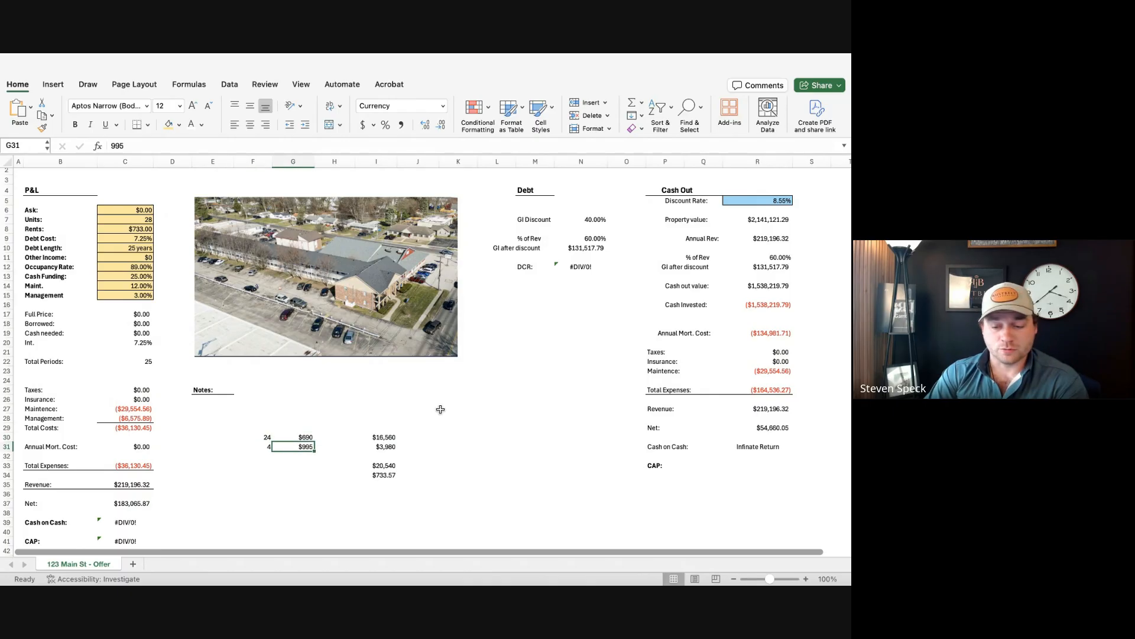
pyautogui.press('Right')
pyautogui.press('Right')
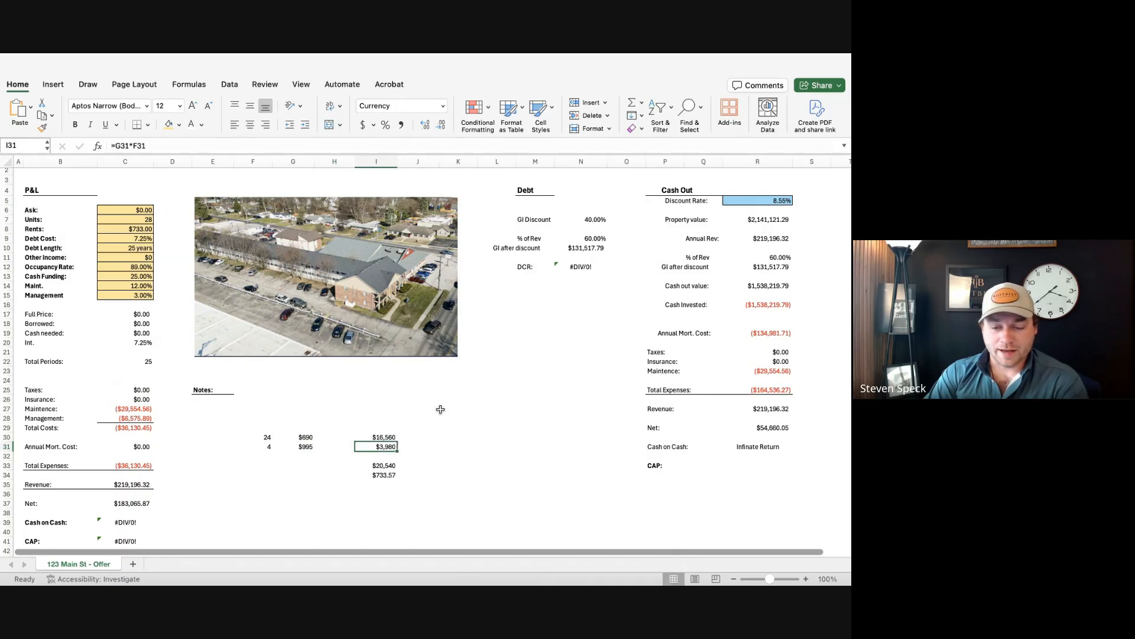
pyautogui.press('Left')
pyautogui.press('Left')
pyautogui.press('Left')
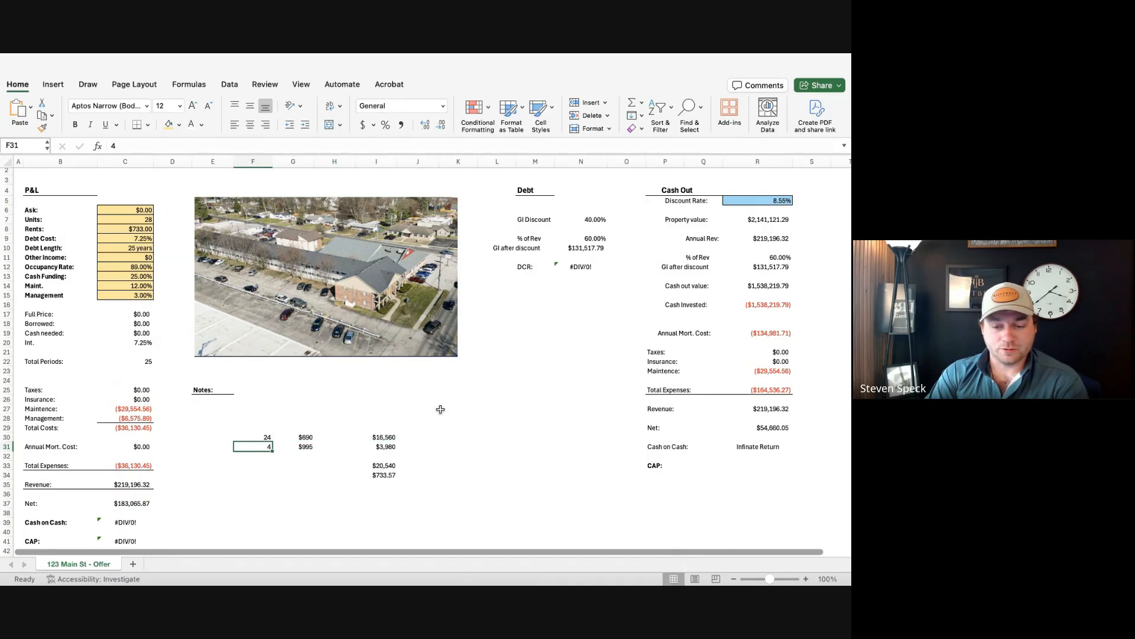
pyautogui.press('Up')
pyautogui.press('Right')
pyautogui.press('Right')
pyautogui.press('Right')
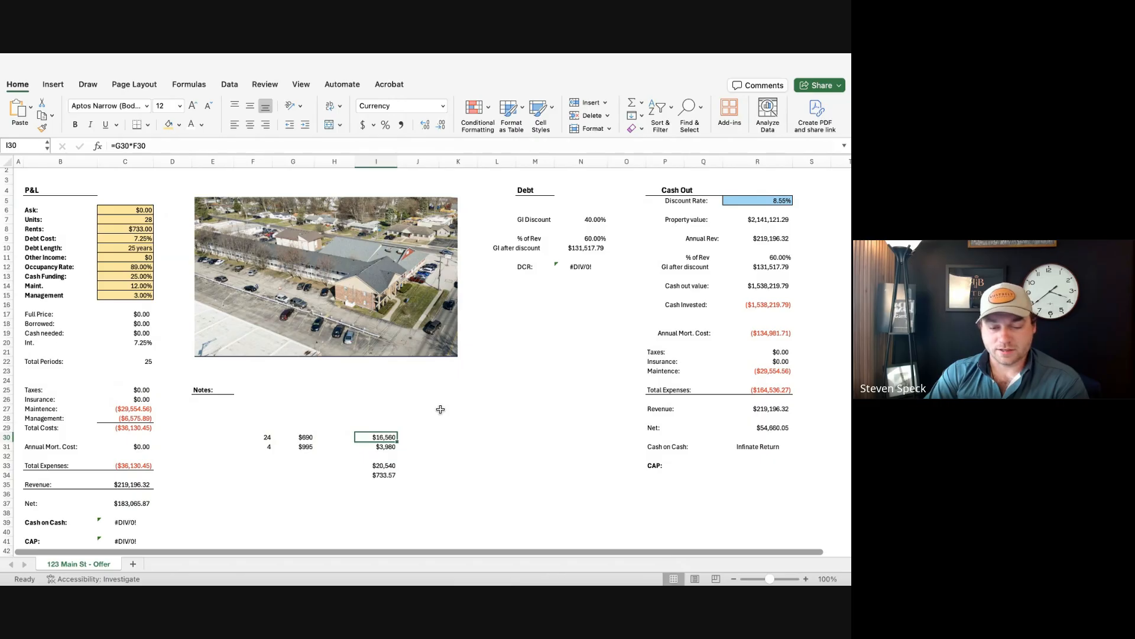
pyautogui.press('Down')
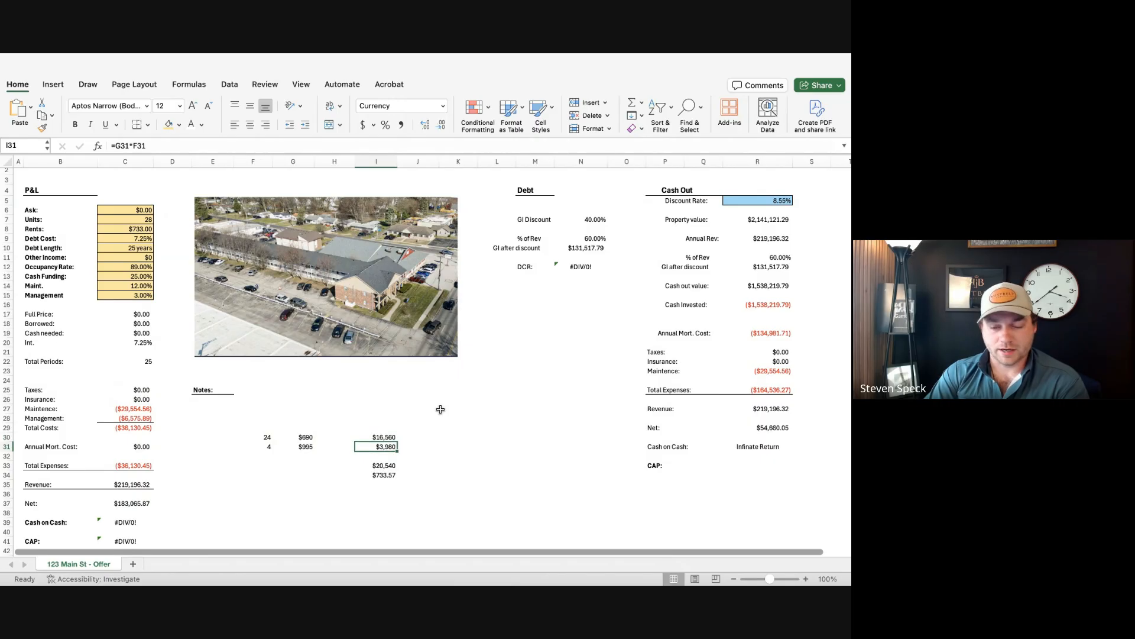
pyautogui.press('Down')
pyautogui.press('Down')
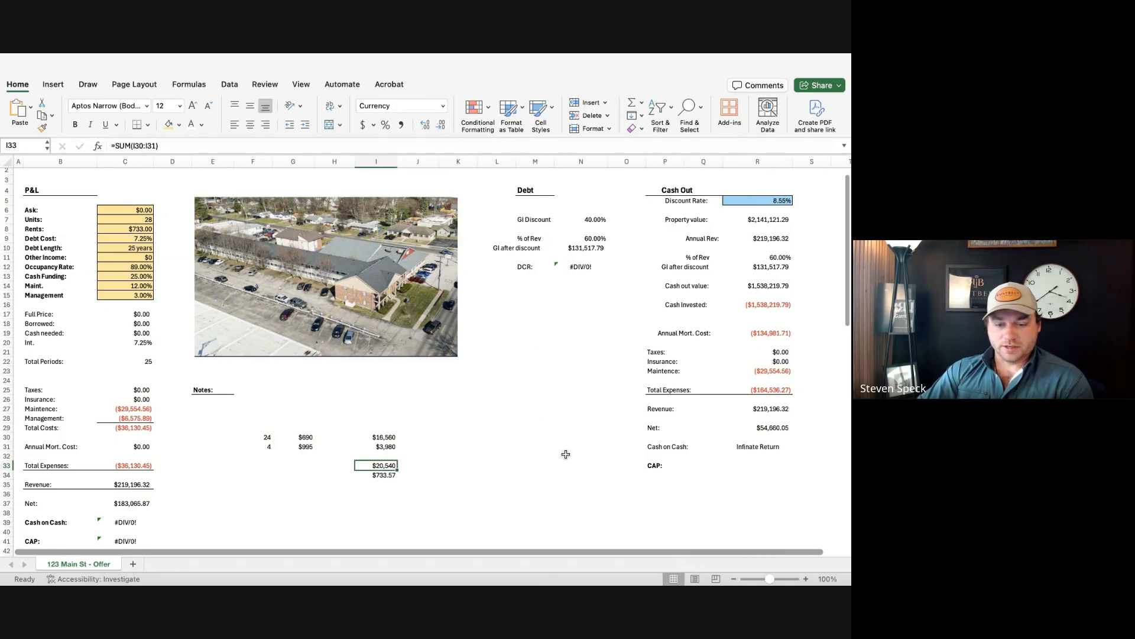
# Step: Set the Occupancy Rate assumption in C12 to 95%
pyautogui.press('super+Tab')
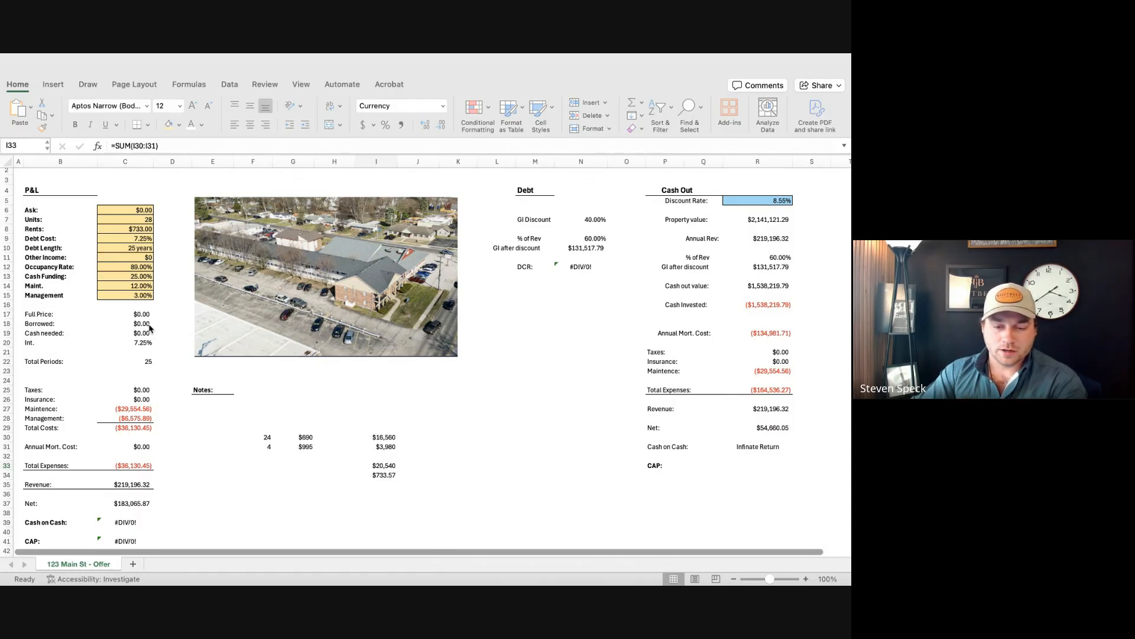
pyautogui.click(125, 266)
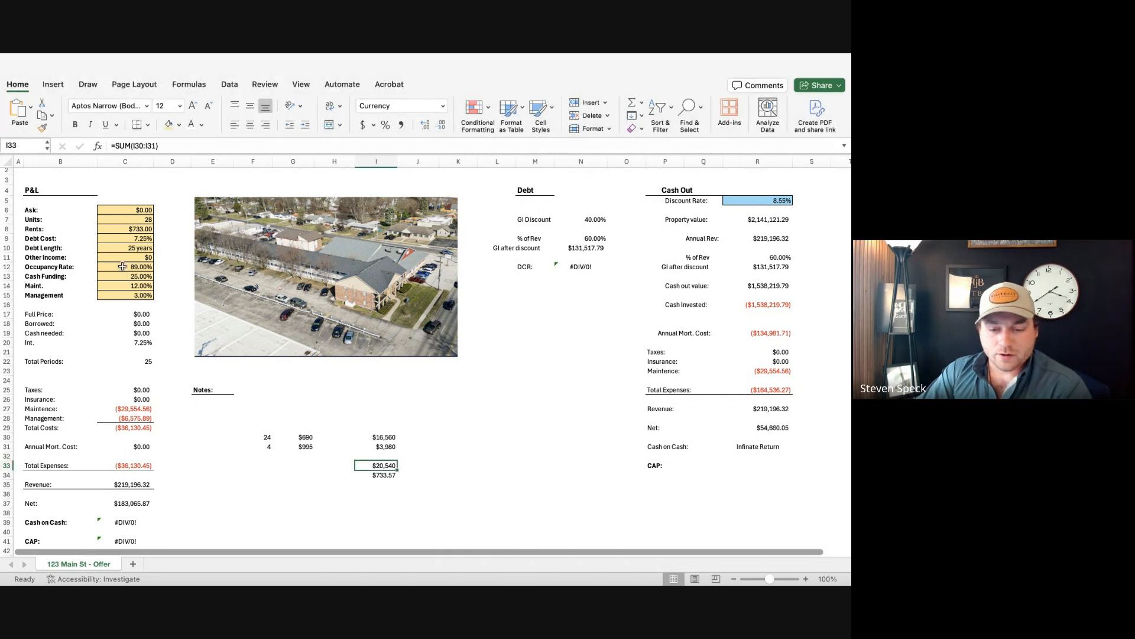
pyautogui.click(124, 267)
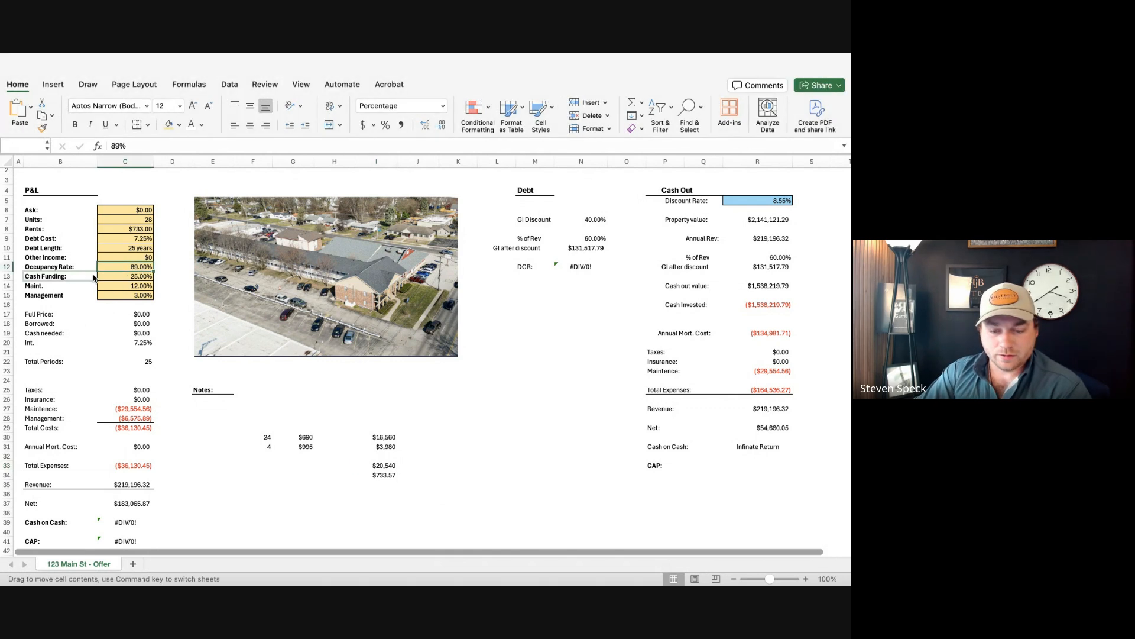
pyautogui.moveTo(170, 266); pyautogui.dragTo(50, 270)
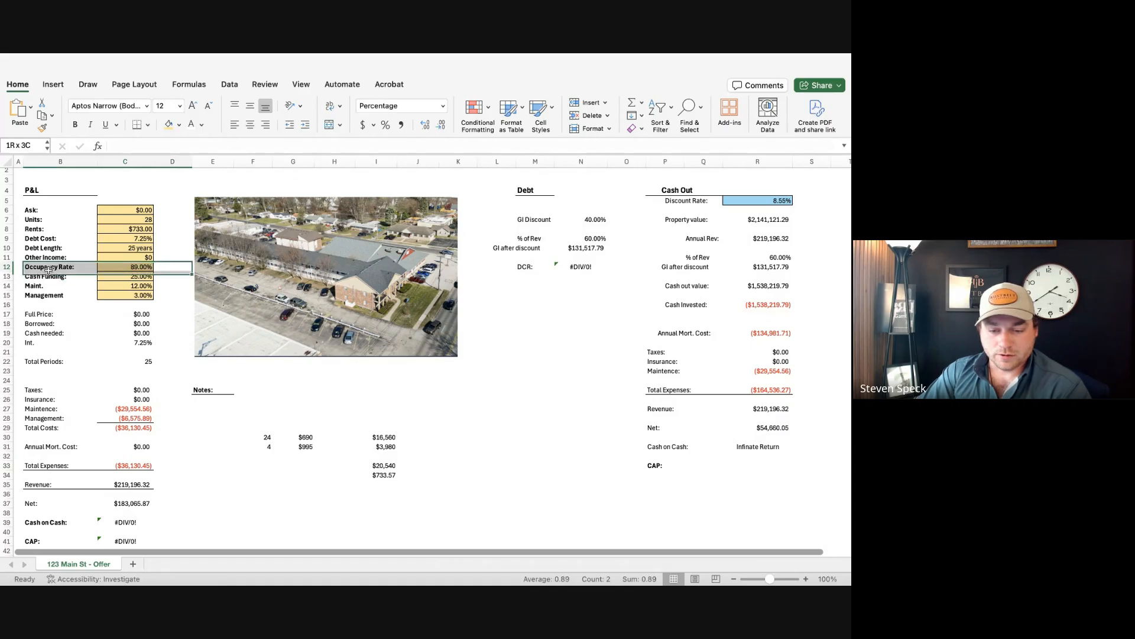
pyautogui.click(158, 314)
pyautogui.click(126, 267)
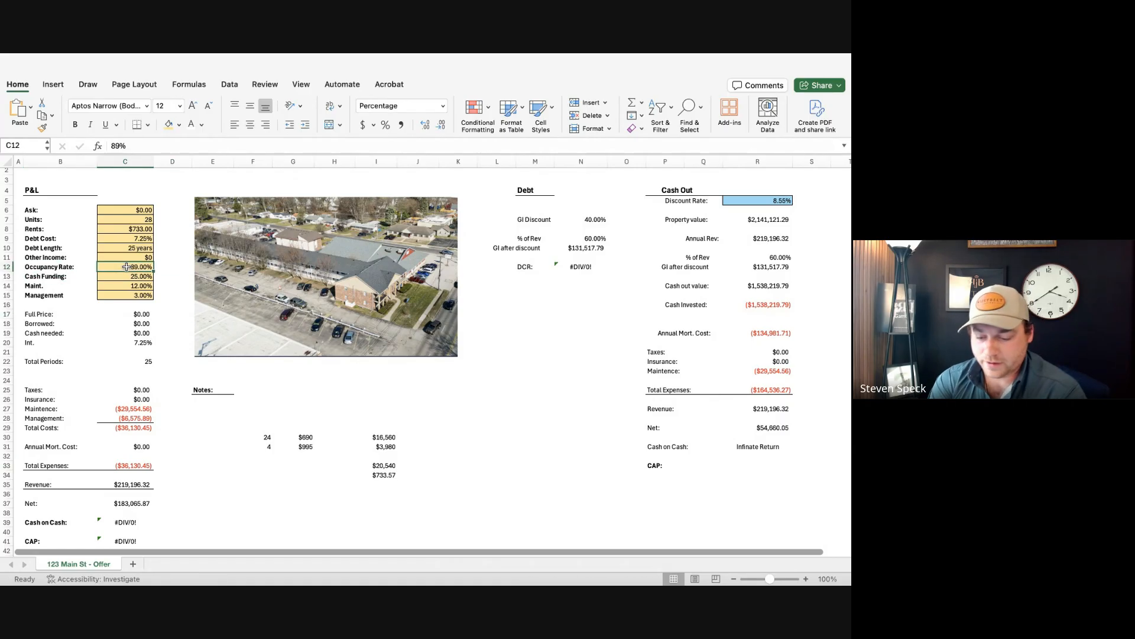
pyautogui.write('95')
pyautogui.press('Tab')
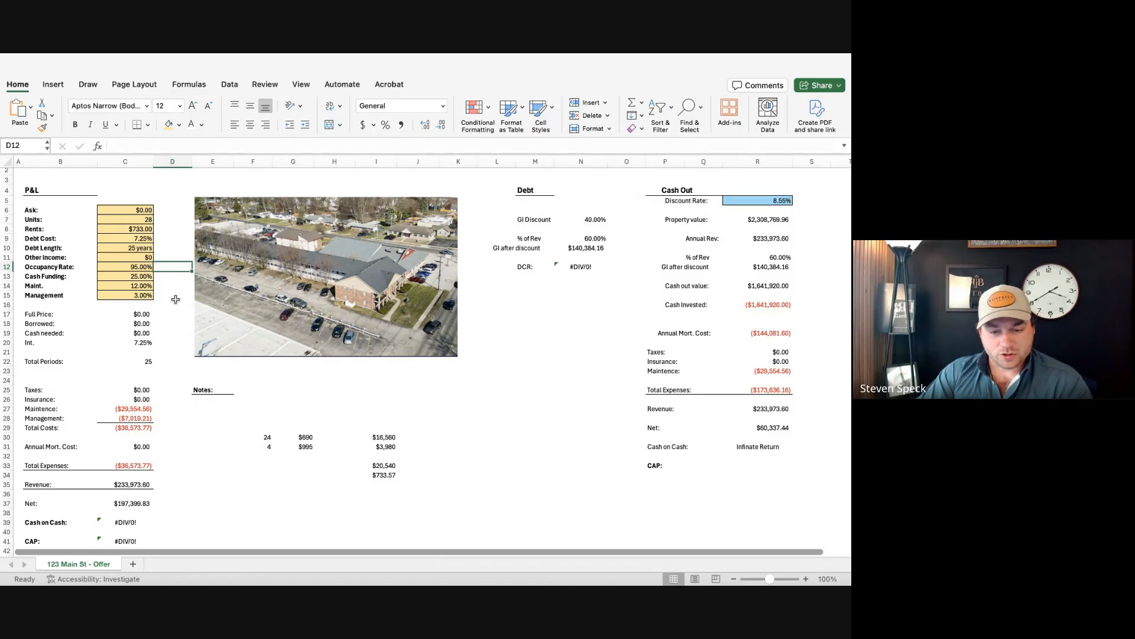
pyautogui.click(525, 389)
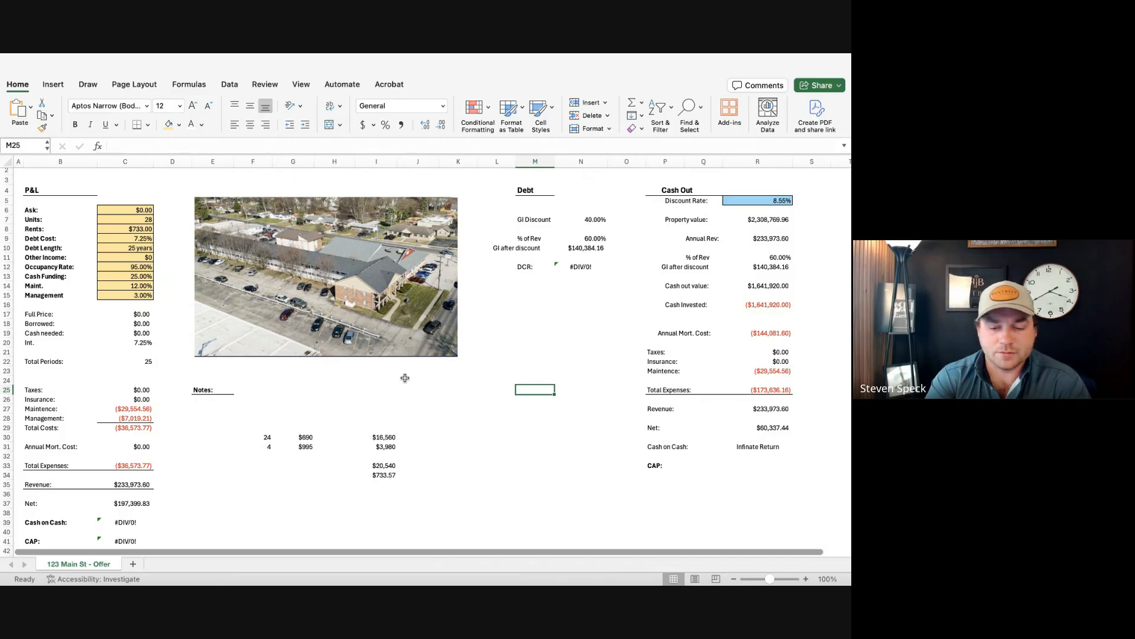
pyautogui.click(118, 277)
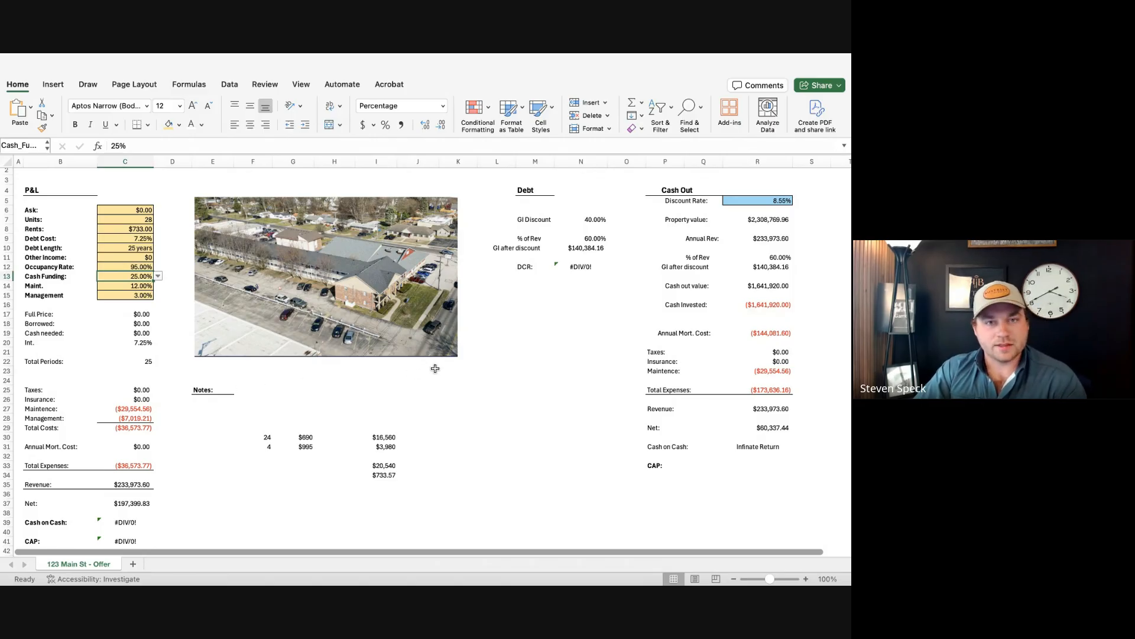
pyautogui.click(514, 426)
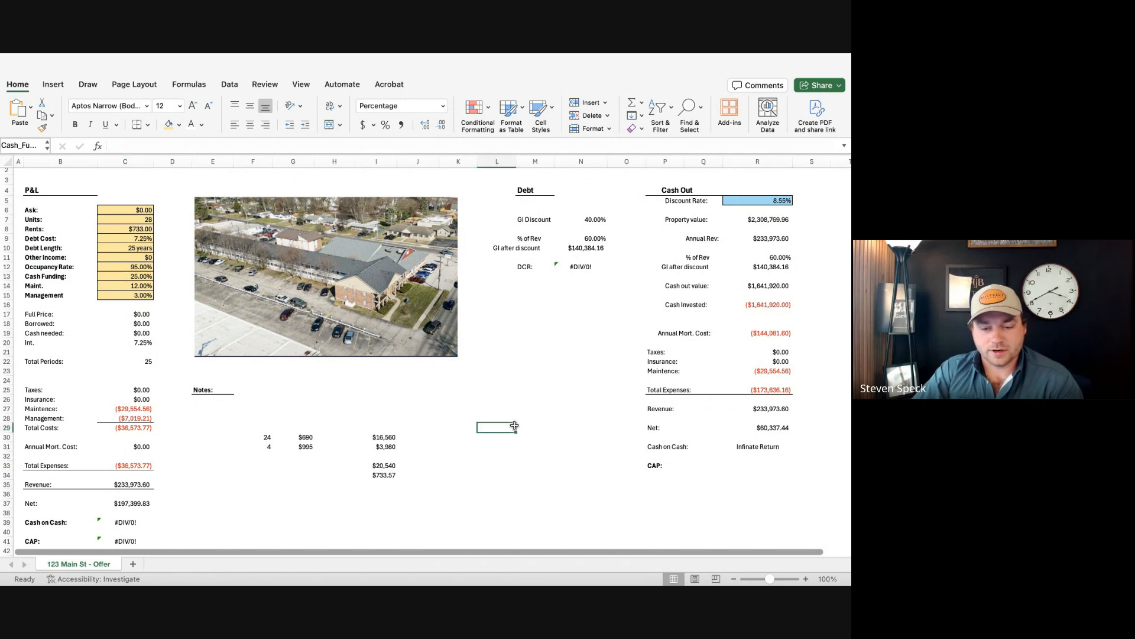
pyautogui.click(115, 286)
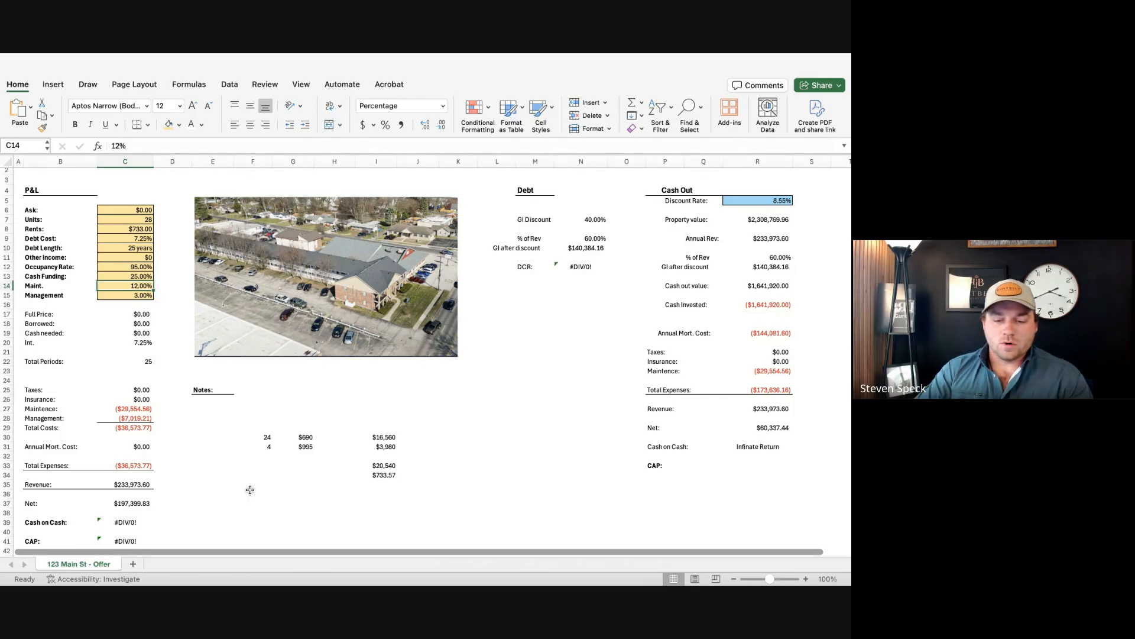
# Step: Set the Management assumption in C15 to 5%
pyautogui.click(178, 286)
pyautogui.click(139, 286)
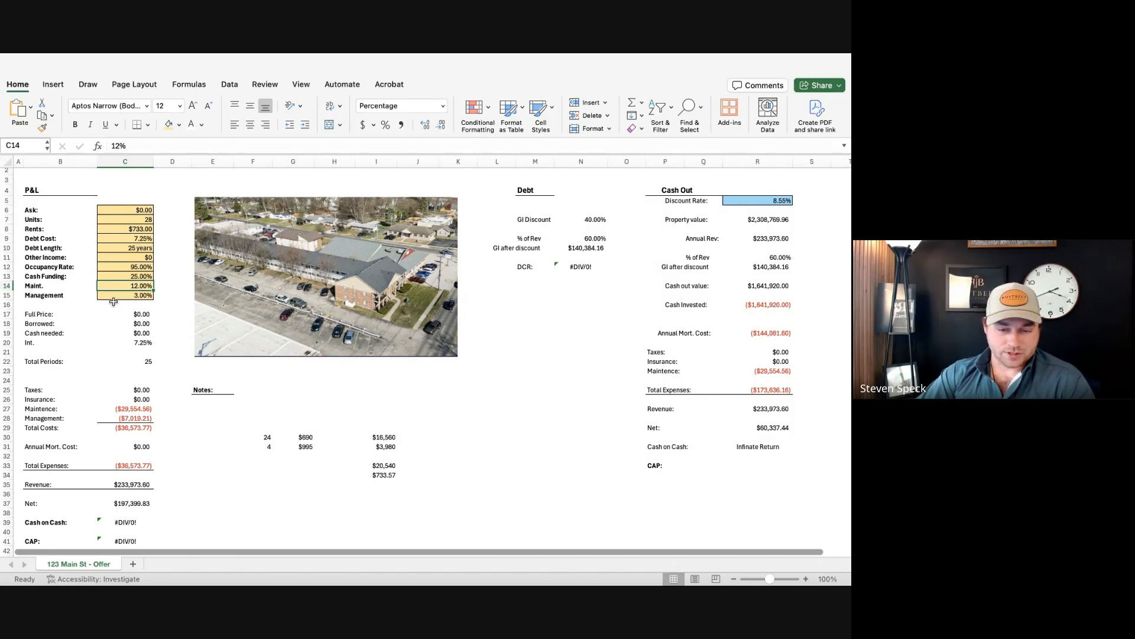
pyautogui.click(111, 297)
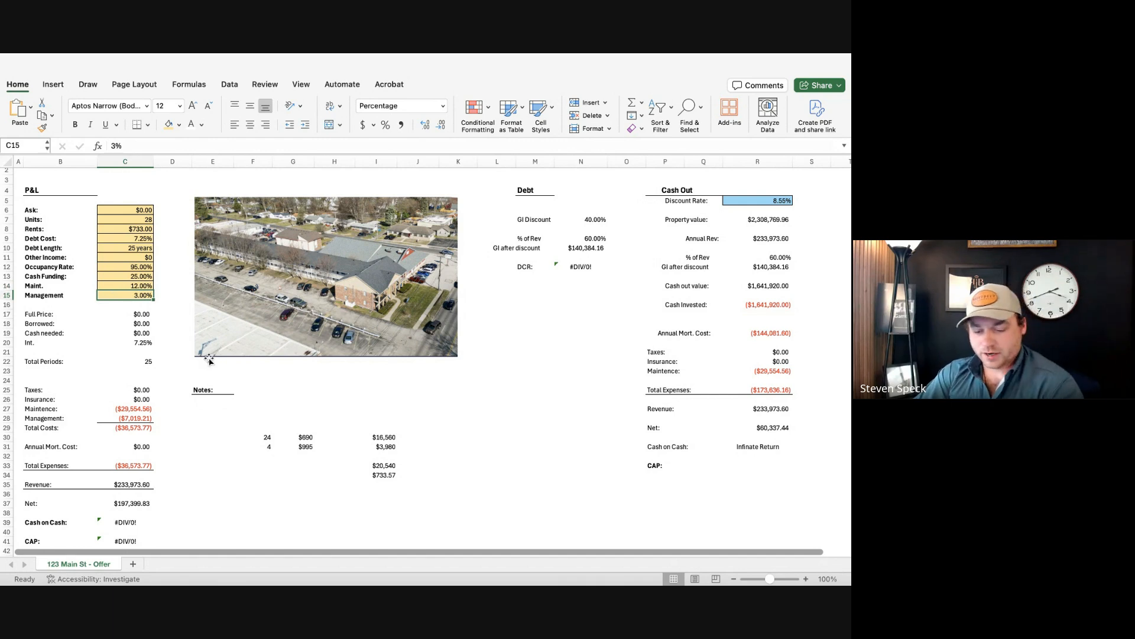
pyautogui.write('5')
pyautogui.click(172, 304)
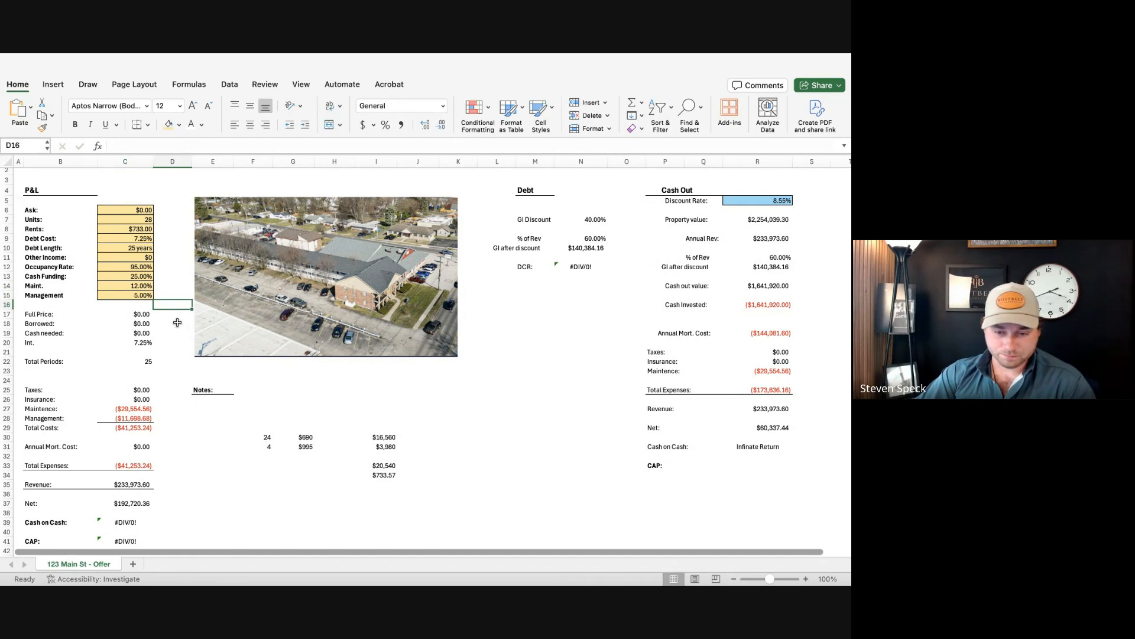
# Step: Set the Management assumption in C15 to 7%
pyautogui.click(134, 295)
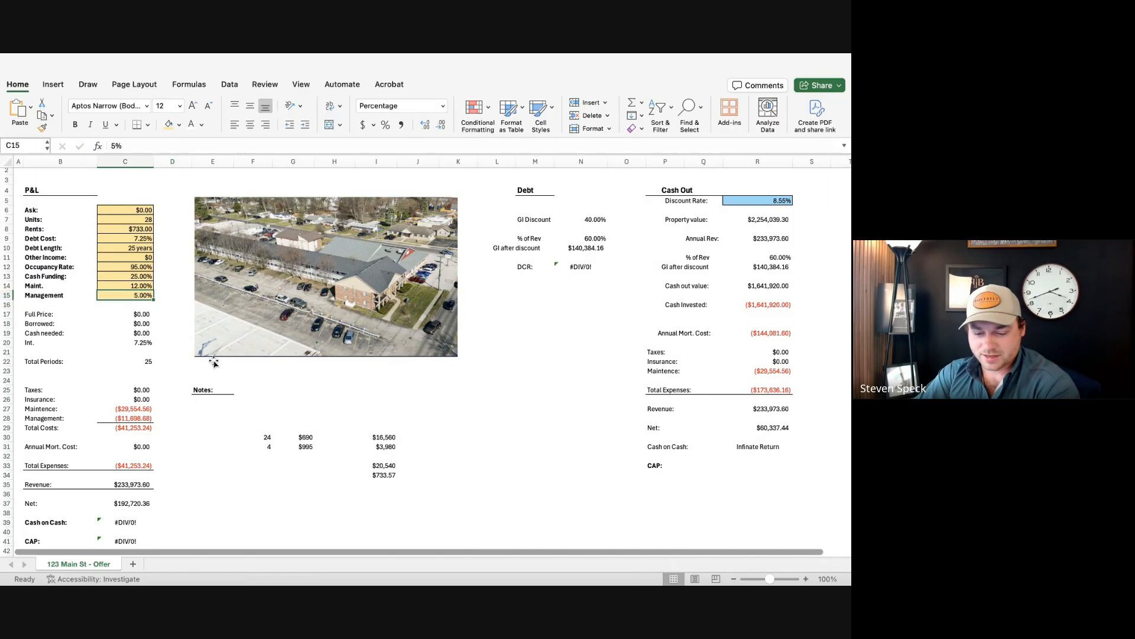
pyautogui.write('7')
pyautogui.click(171, 304)
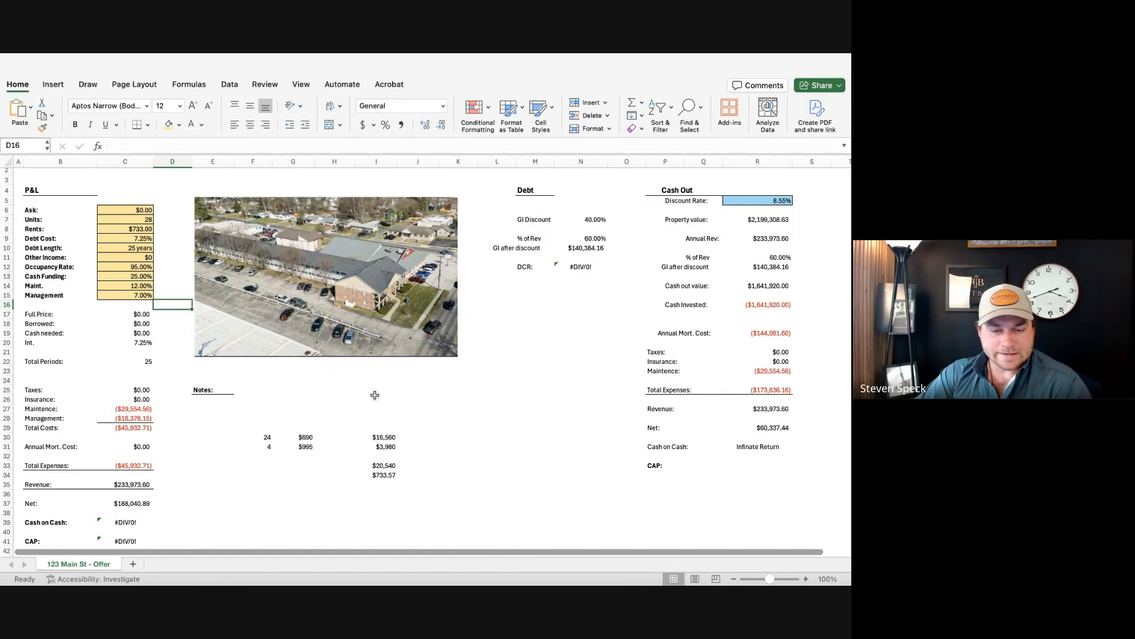
# Step: Review the Full Price, Borrowed and Cash needed rows of the P&L
pyautogui.scroll(-1, 324, 398)
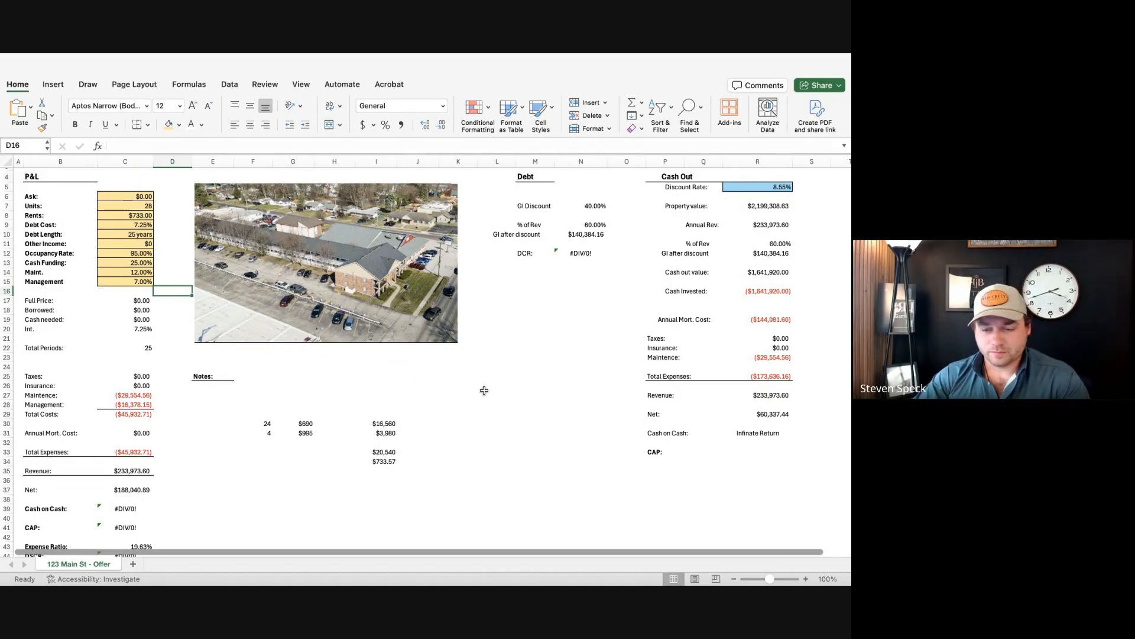
pyautogui.scroll(-1, 279, 385)
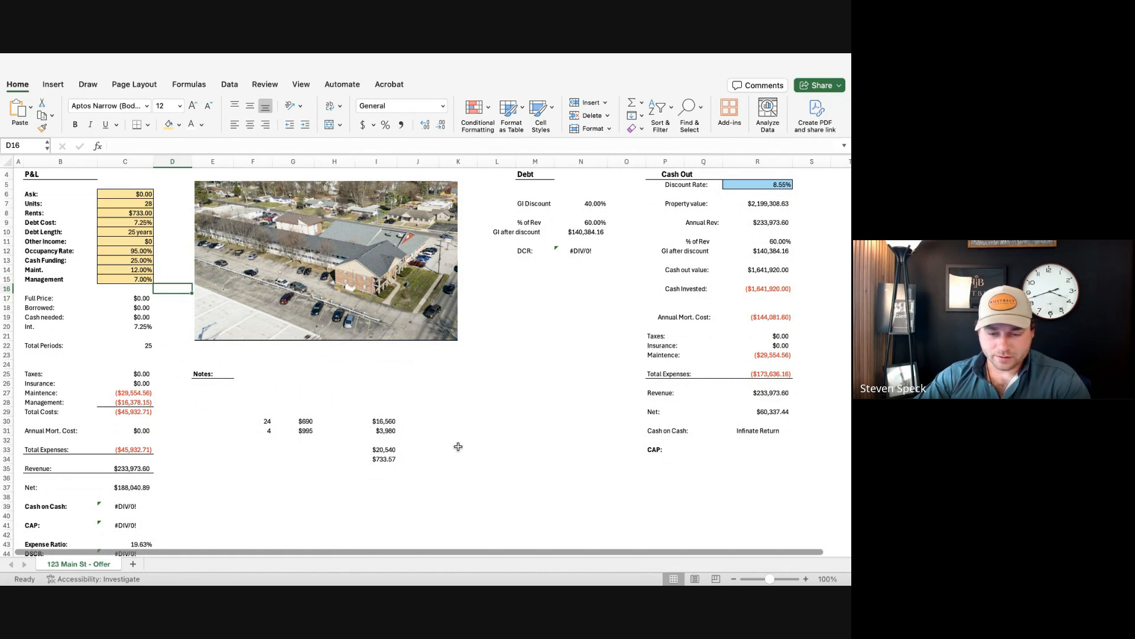
pyautogui.click(227, 401)
pyautogui.click(444, 395)
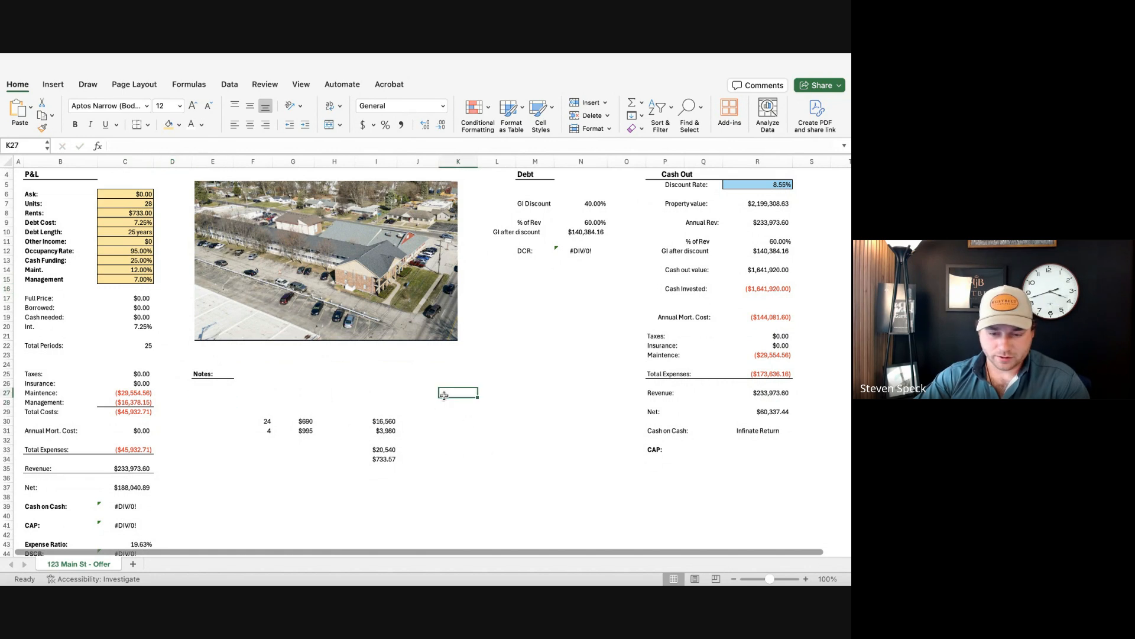
pyautogui.click(94, 297)
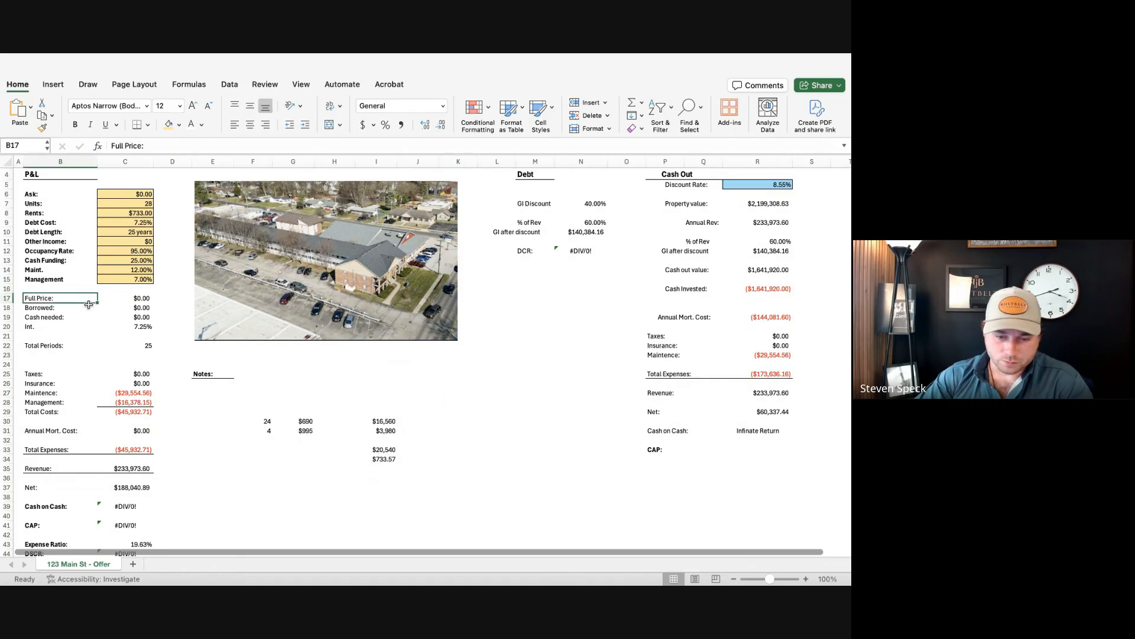
pyautogui.click(128, 307)
pyautogui.click(84, 317)
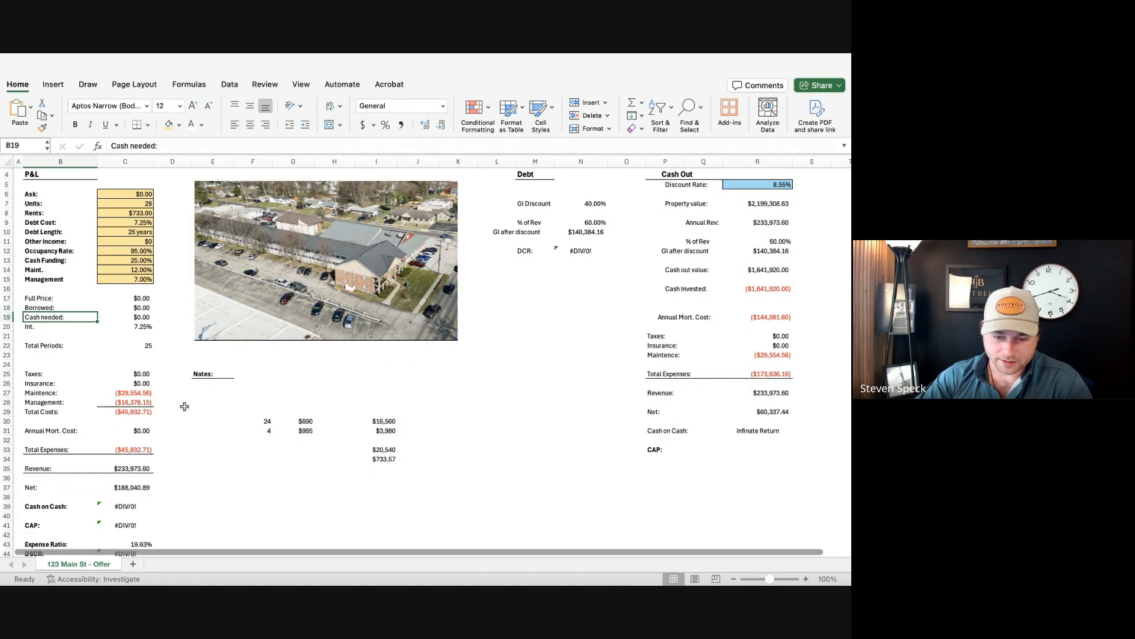
# Step: Set the asking price in C6 to $1,300,000
pyautogui.click(131, 194)
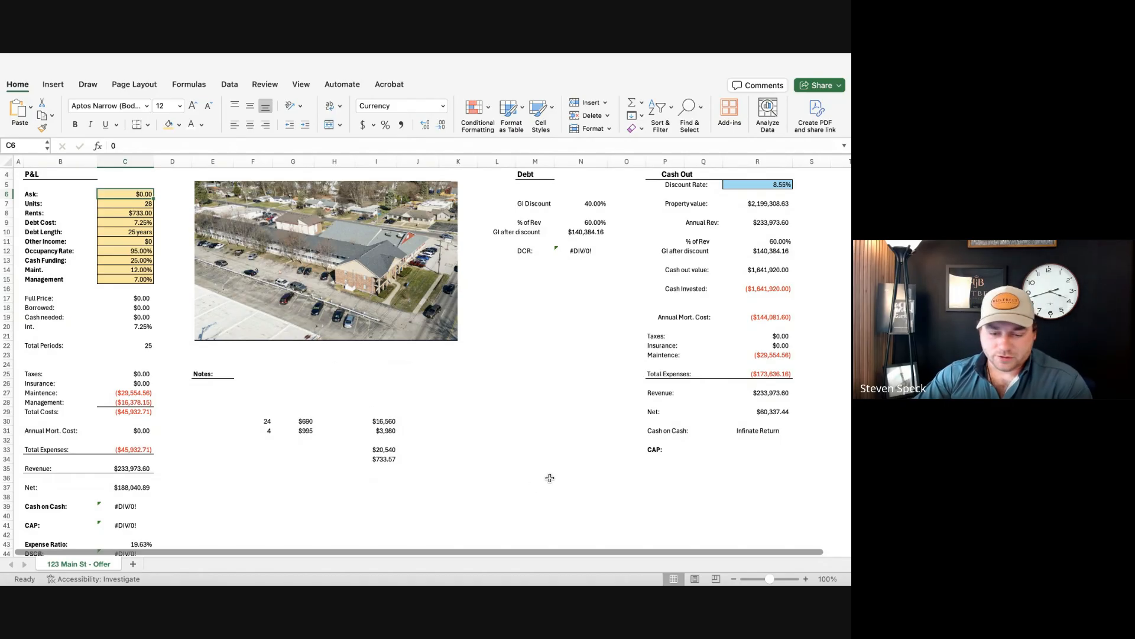
pyautogui.write('13000')
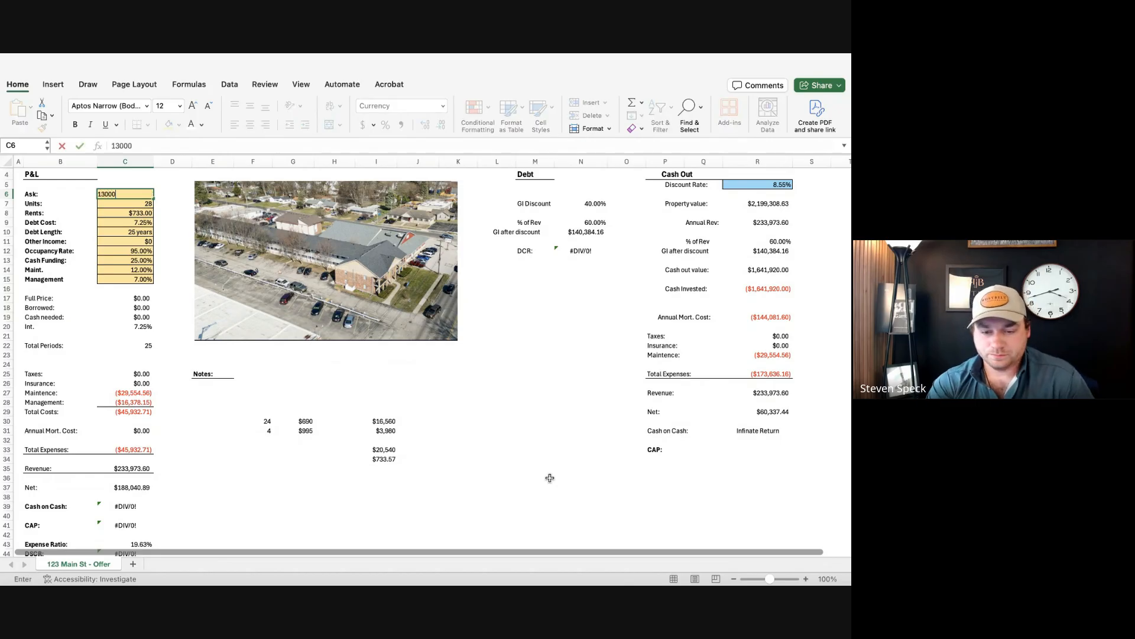
pyautogui.write('0')
pyautogui.press('Return')
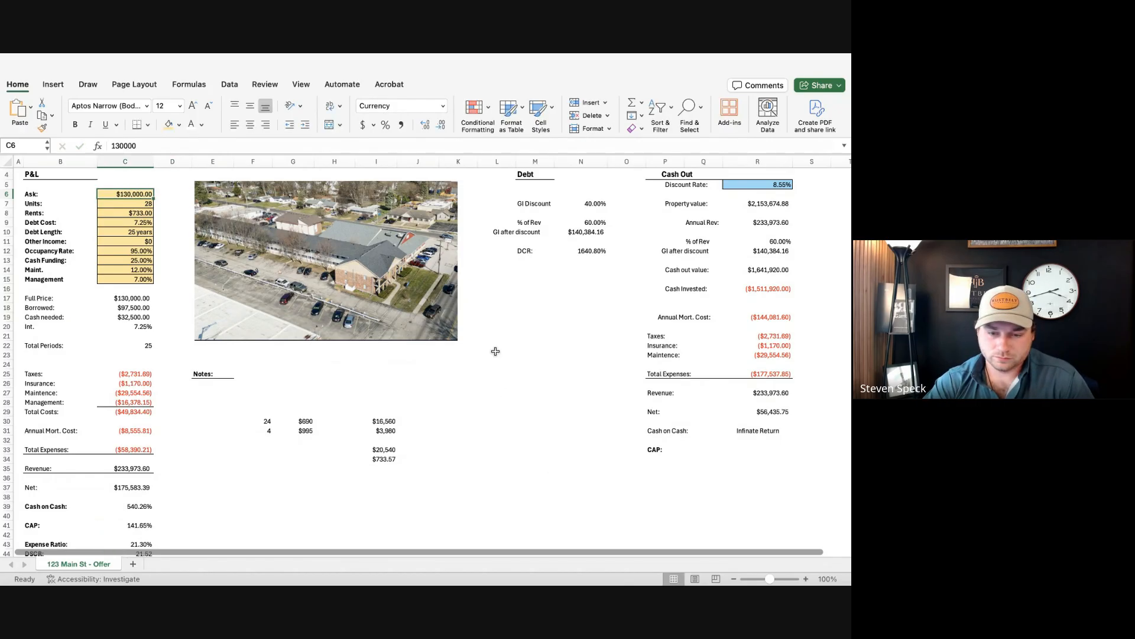
pyautogui.click(191, 145)
pyautogui.write('0')
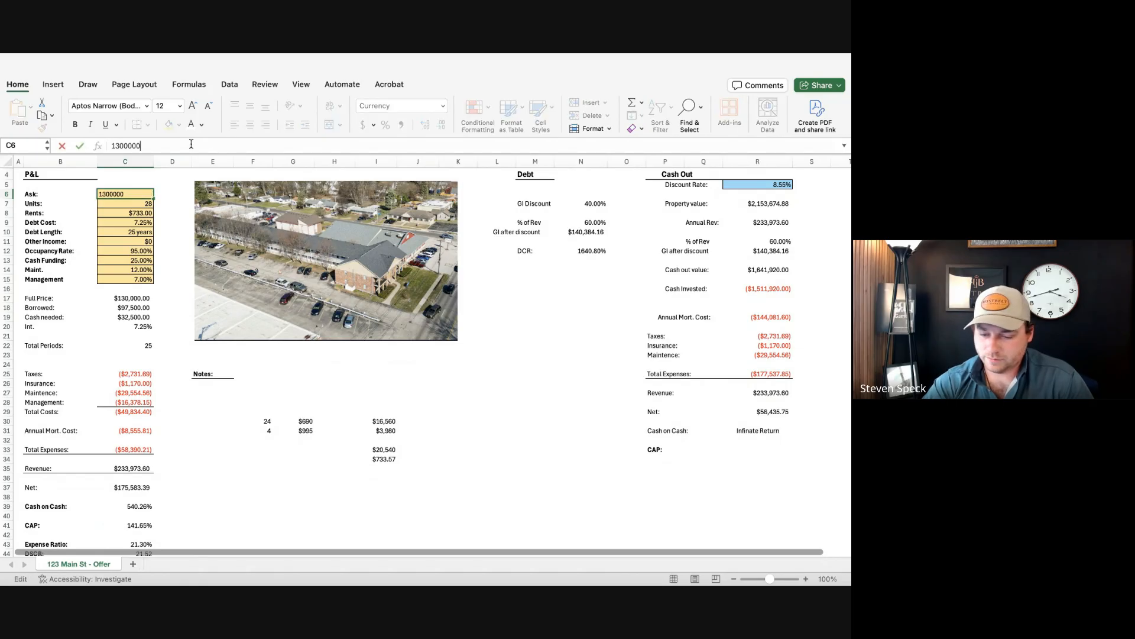
pyautogui.press('Return')
pyautogui.click(212, 382)
# Step: Examine the Taxes formula in C25 and the CAP formula in C41 along with the P&L return figures
pyautogui.scroll(-1, 158, 328)
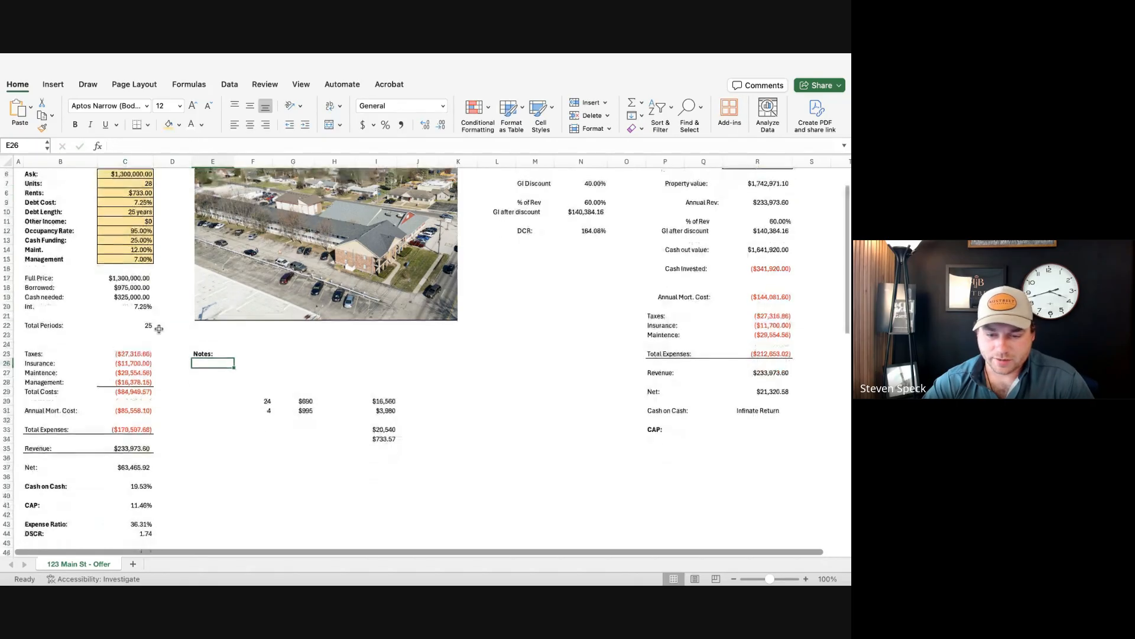
pyautogui.scroll(1, 159, 328)
pyautogui.click(134, 370)
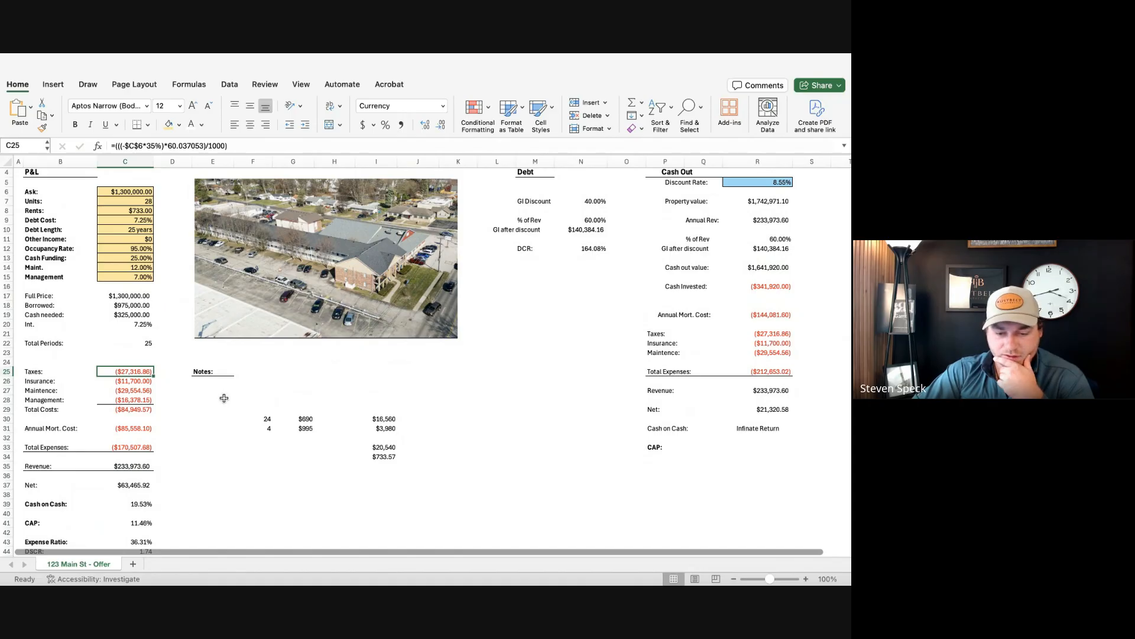
pyautogui.click(144, 523)
pyautogui.scroll(1, 237, 480)
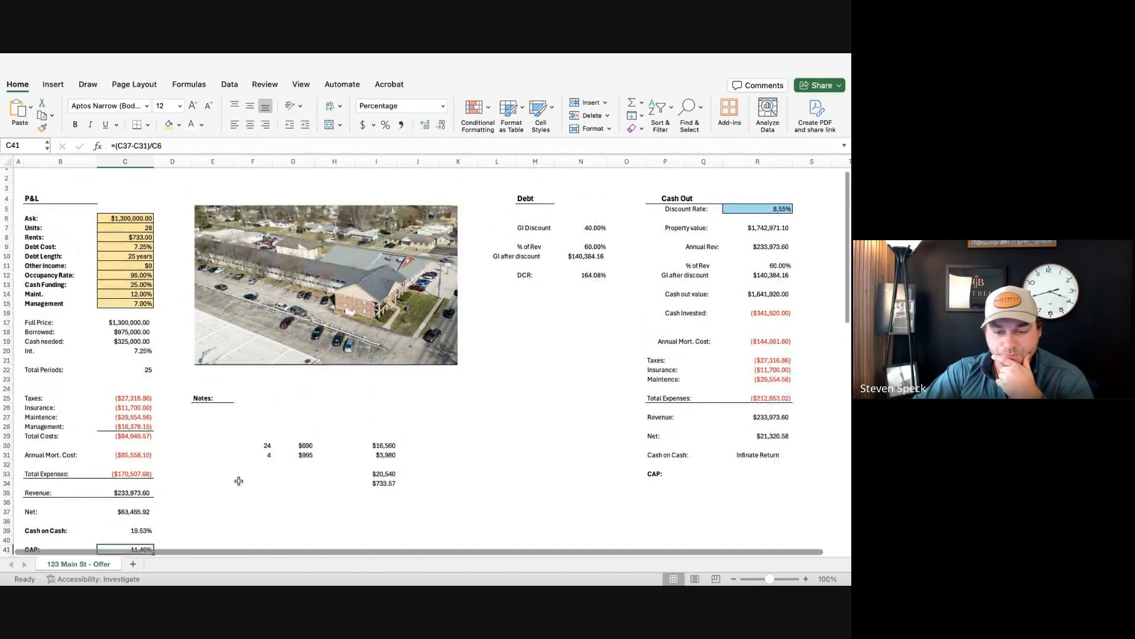
pyautogui.scroll(-3, 239, 481)
pyautogui.click(240, 471)
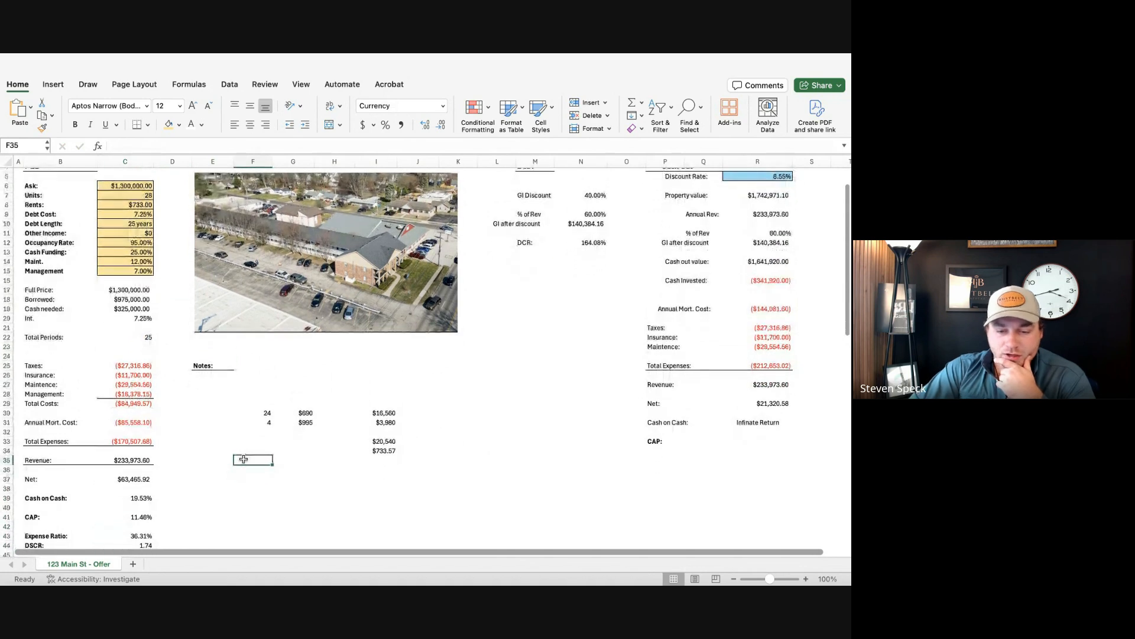
# Step: Replace the Taxes formula in C25 with =-C6*2.3%, basing taxes on the asking price
pyautogui.click(139, 375)
pyautogui.click(138, 367)
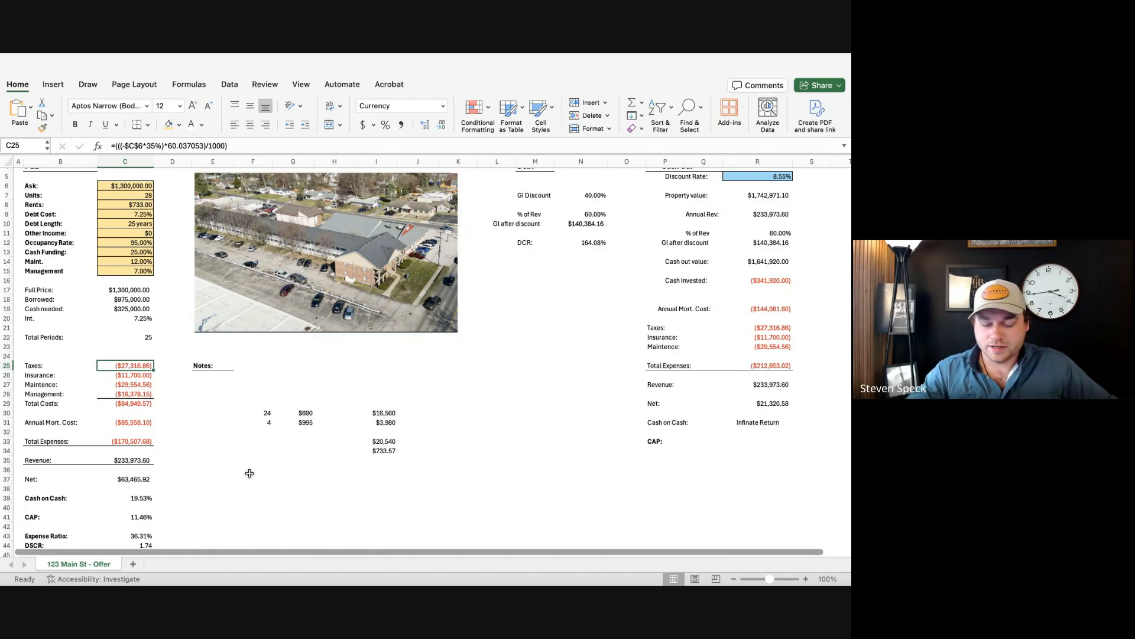
pyautogui.click(166, 430)
pyautogui.click(126, 366)
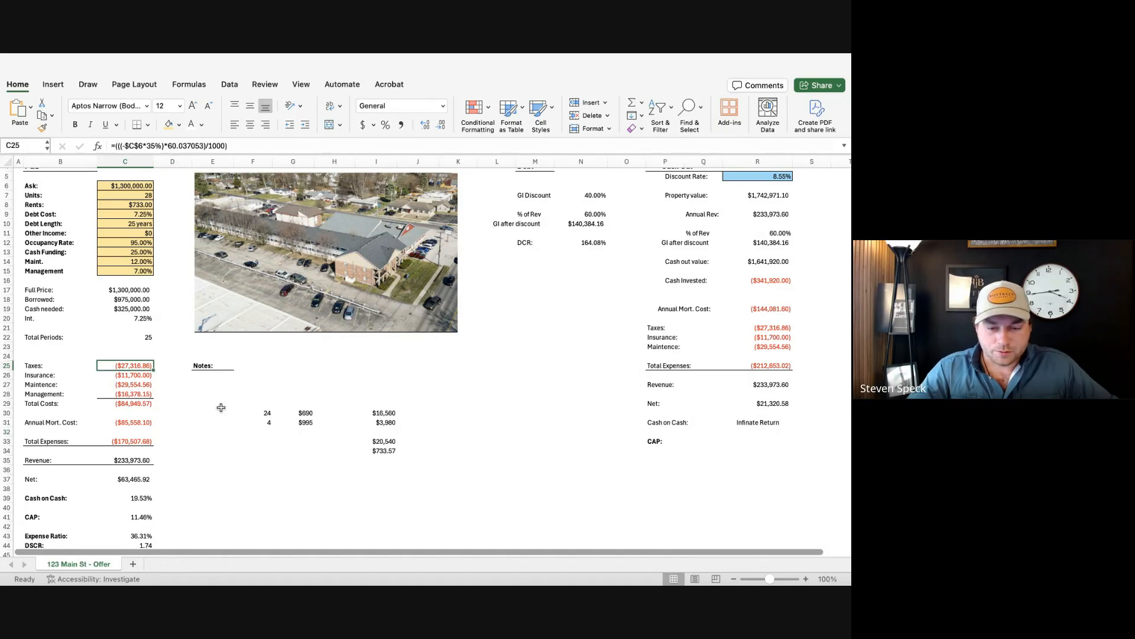
pyautogui.write('=')
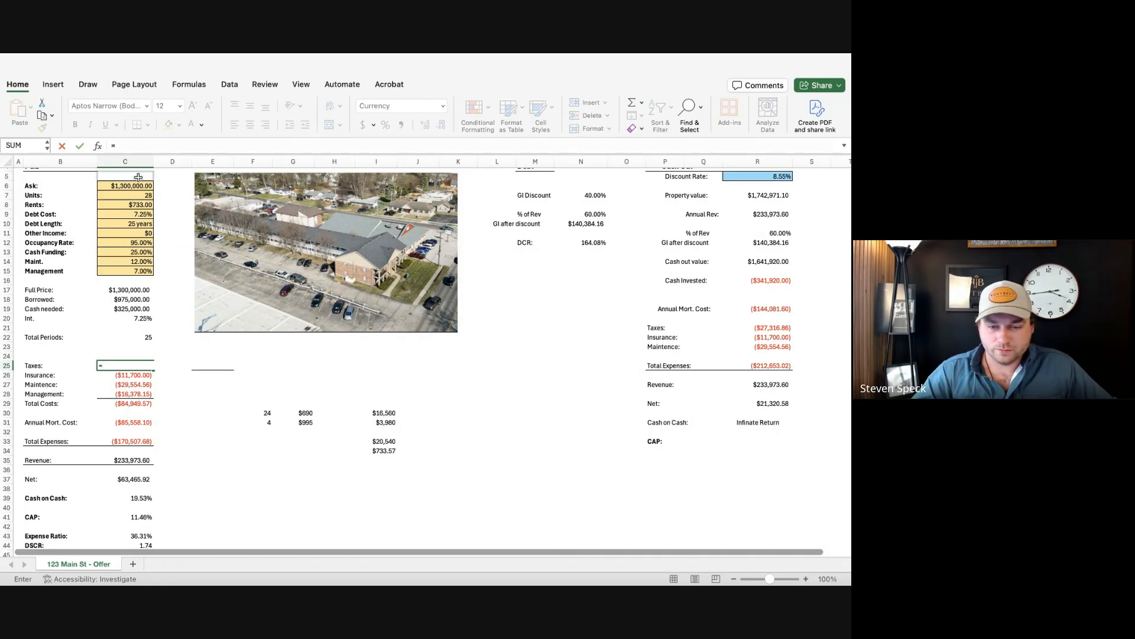
pyautogui.click(131, 146)
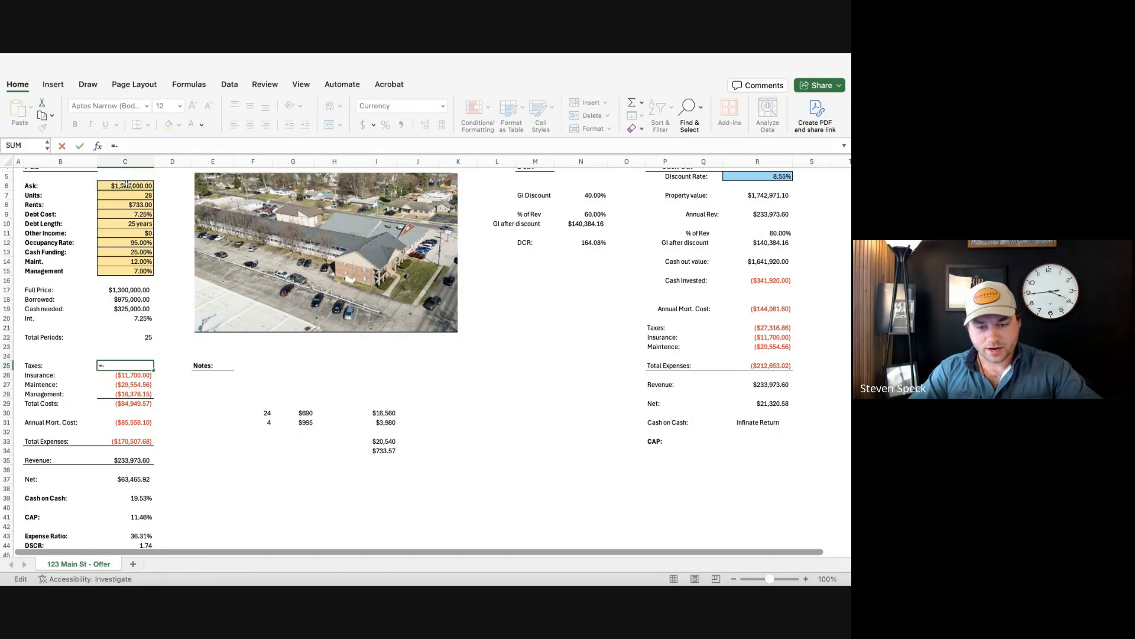
pyautogui.click(126, 184)
pyautogui.write('*')
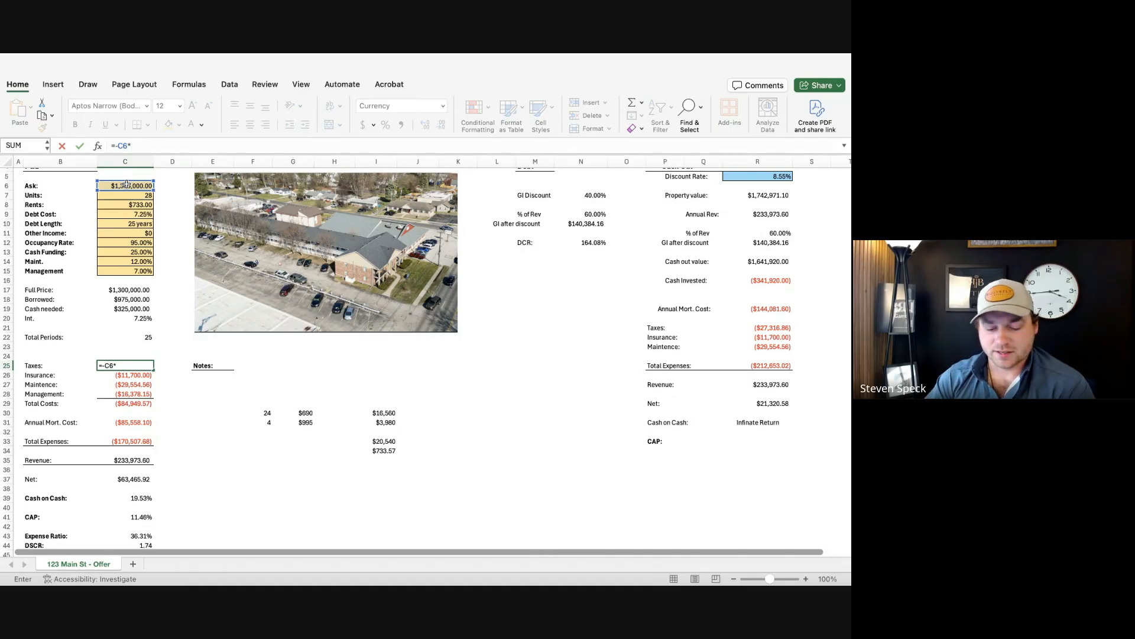
pyautogui.write('2.3%')
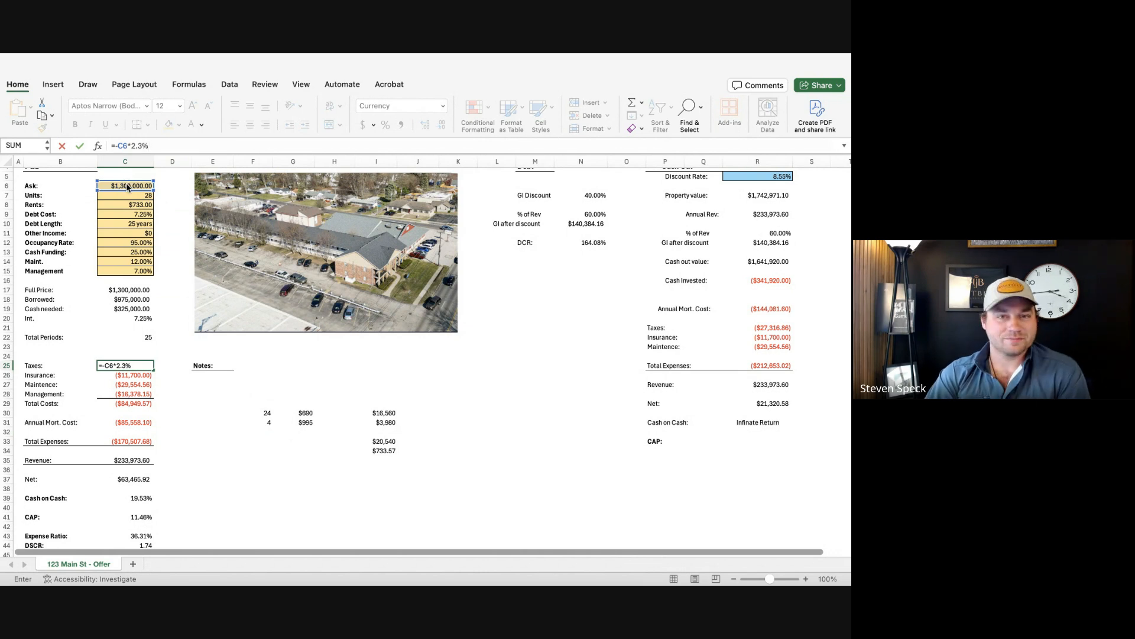
pyautogui.hotkey('ctrl', 'Return')
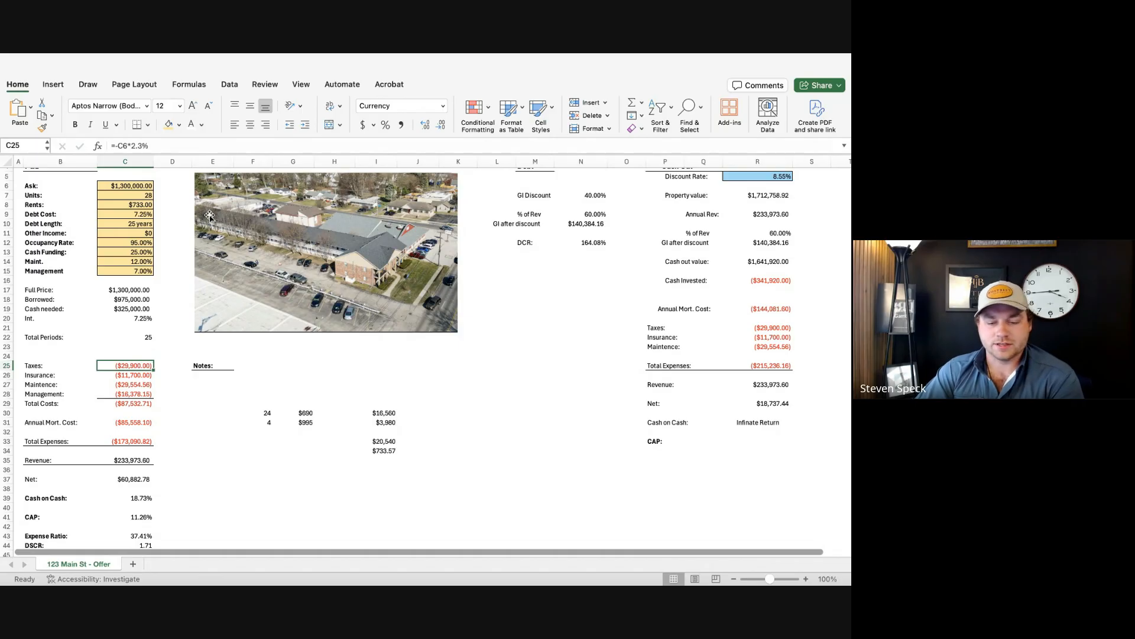
# Step: Change the Insurance formula in C26 to =-C17*0.015
pyautogui.click(220, 420)
pyautogui.click(147, 379)
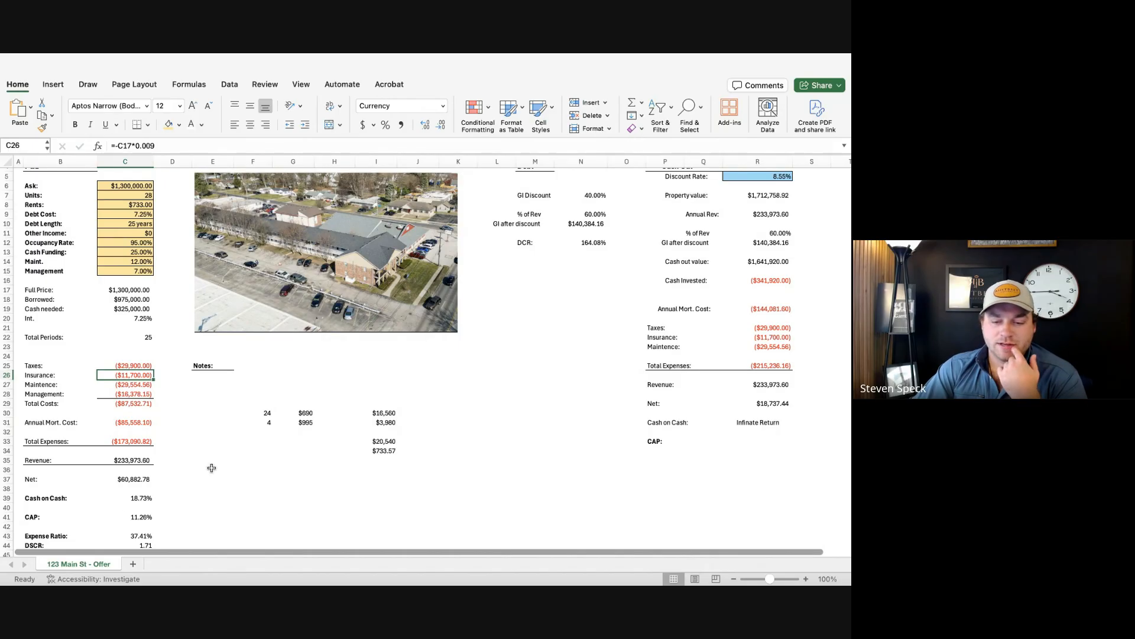
pyautogui.click(178, 147)
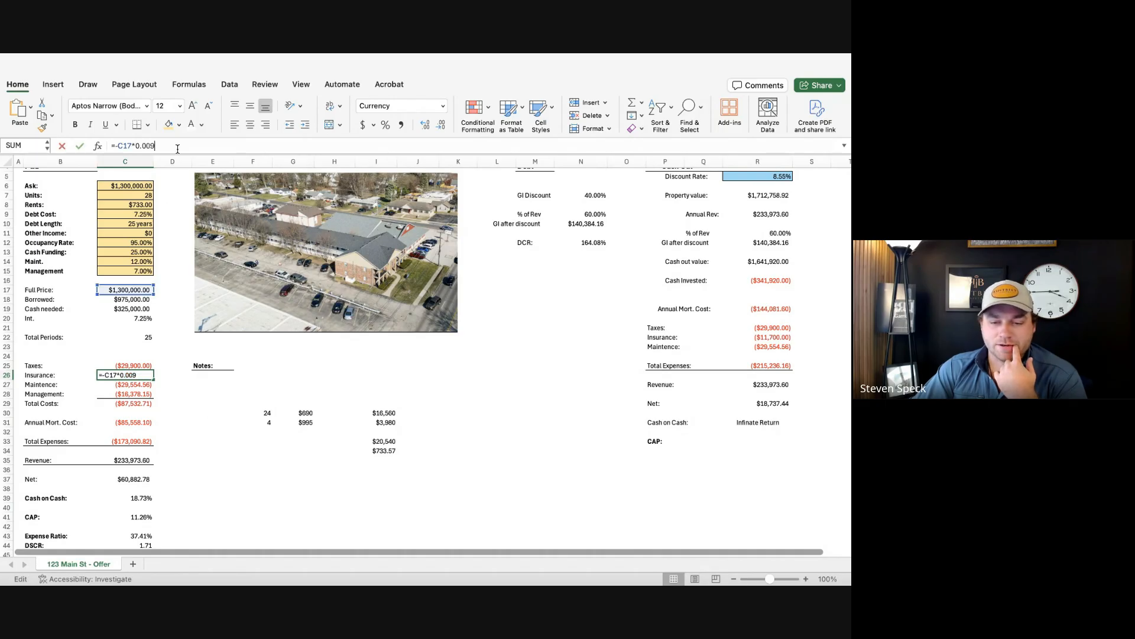
pyautogui.press('BackSpace')
pyautogui.press('BackSpace')
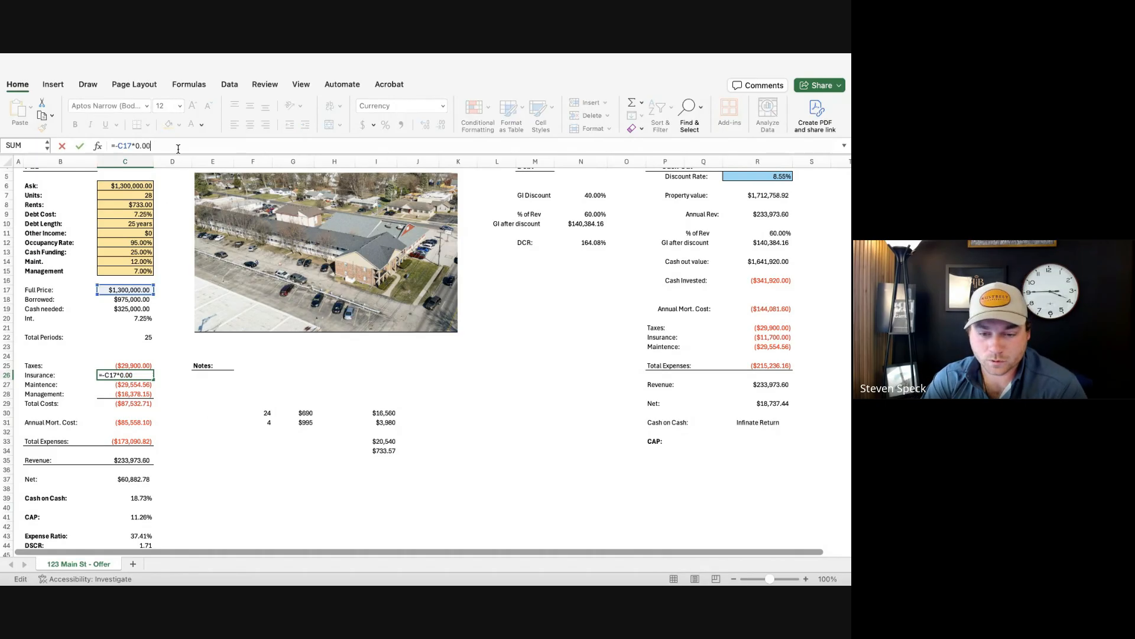
pyautogui.write('1.5')
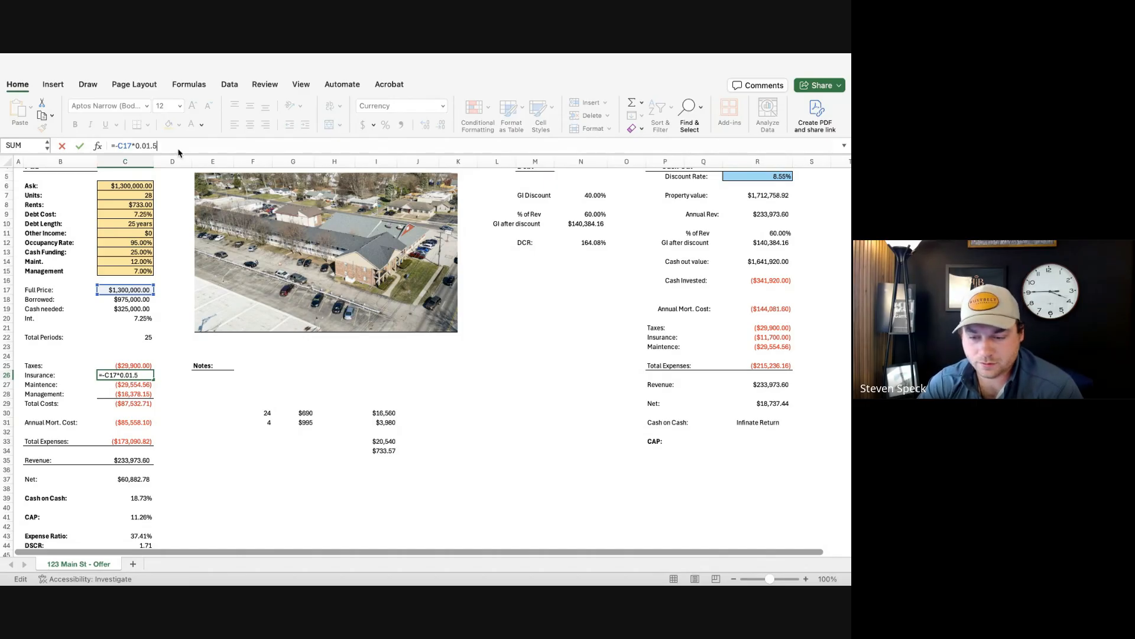
pyautogui.press('Left')
pyautogui.press('BackSpace')
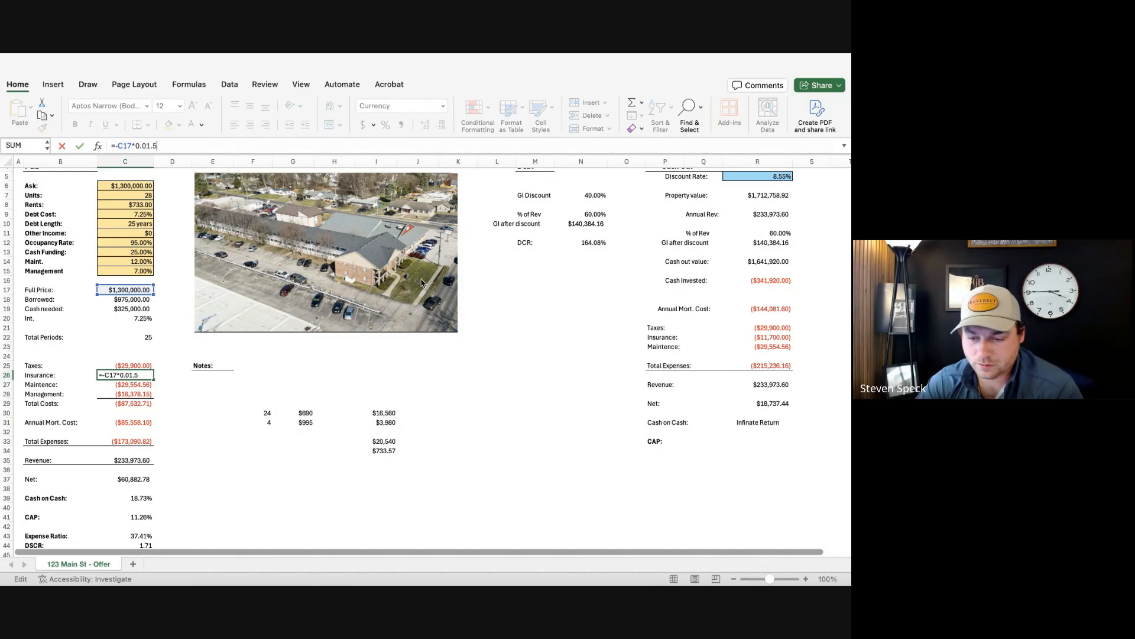
pyautogui.press('Return')
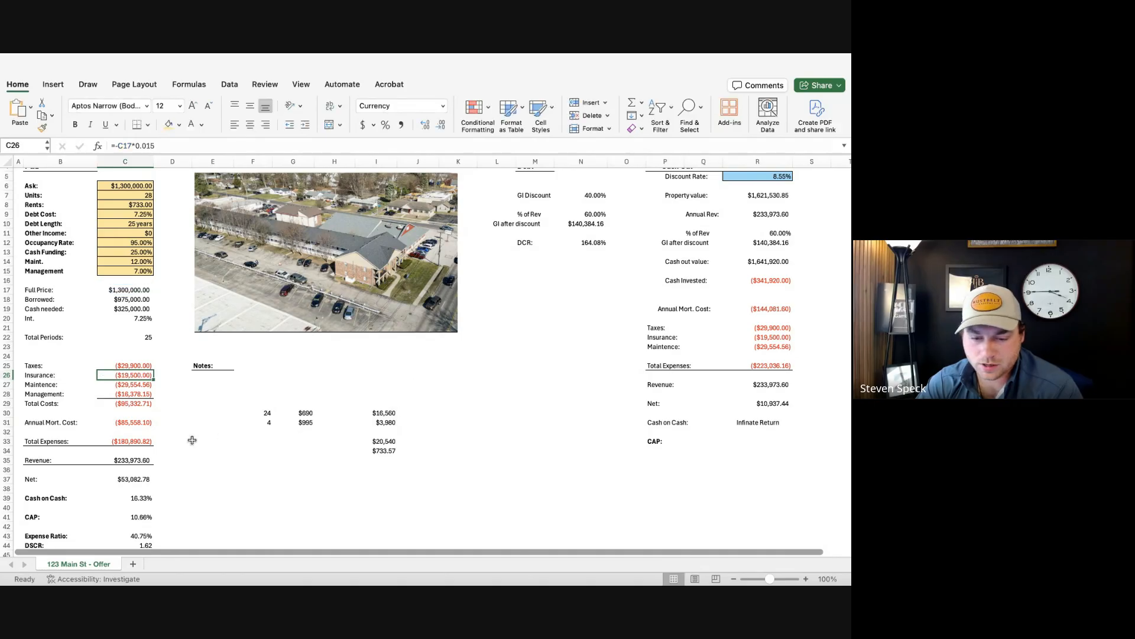
# Step: Reduce the Insurance multiplier in C26 so the formula reads =-C17*0.013
pyautogui.click(156, 146)
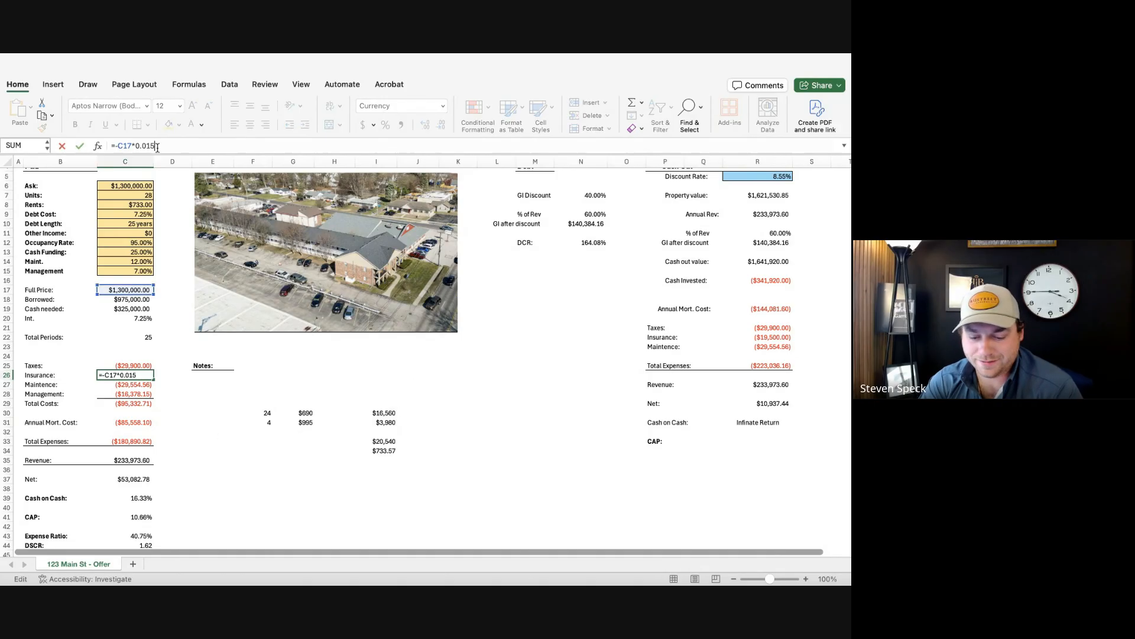
pyautogui.press('BackSpace')
pyautogui.write('3')
pyautogui.press('Return')
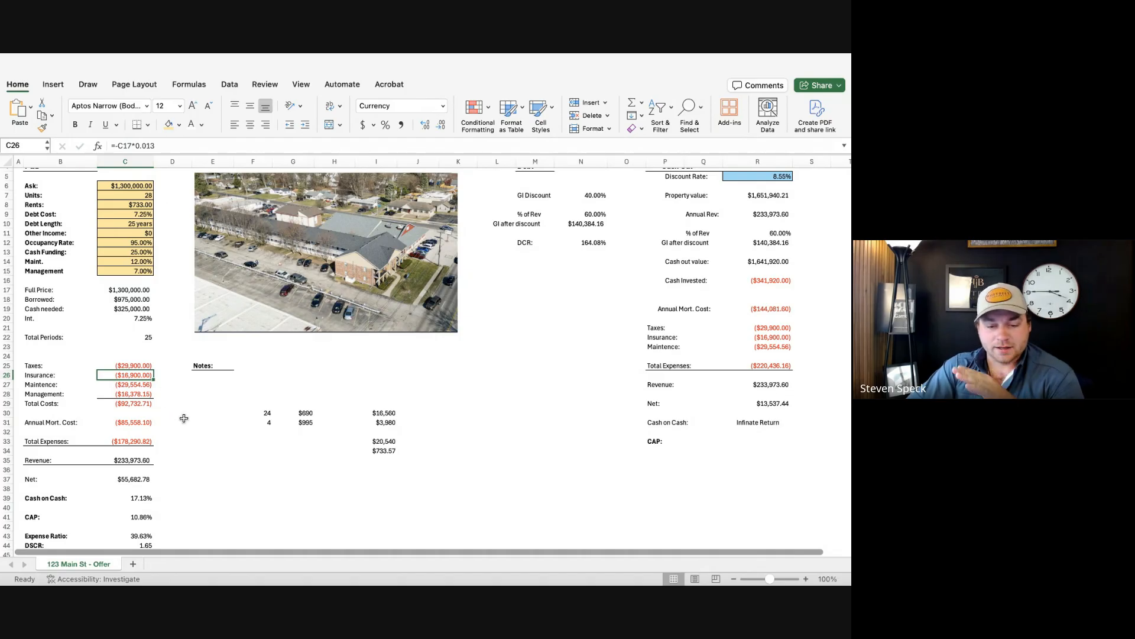
# Step: Examine the Maintenance, Management and Total Costs formulas in C27, C28 and C29
pyautogui.click(215, 413)
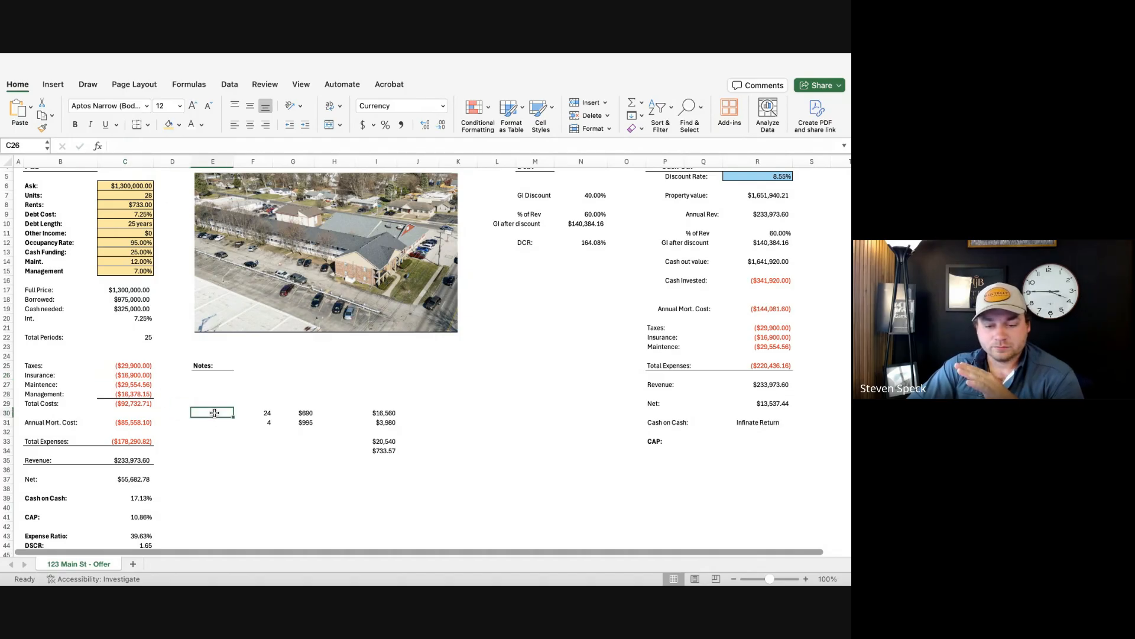
pyautogui.click(131, 384)
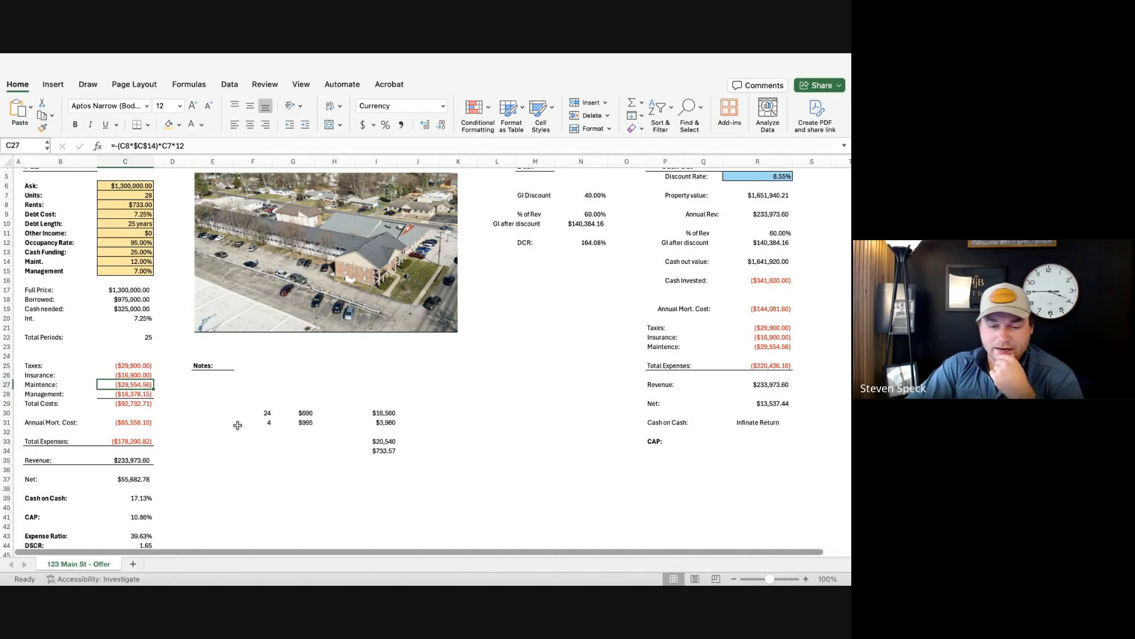
pyautogui.click(139, 394)
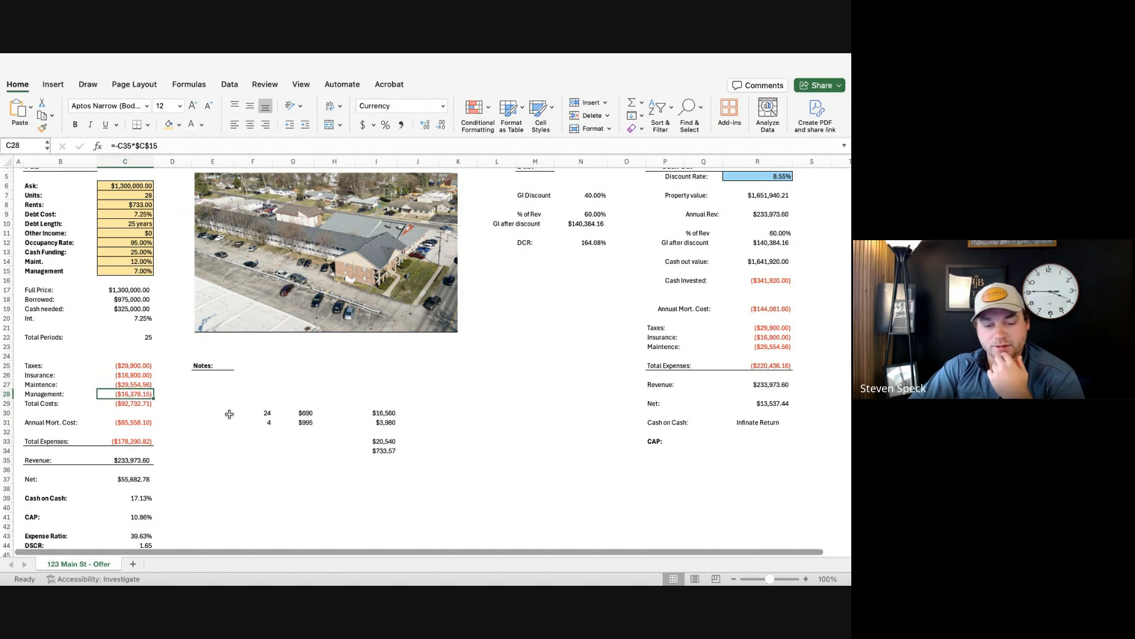
pyautogui.click(168, 408)
pyautogui.click(145, 405)
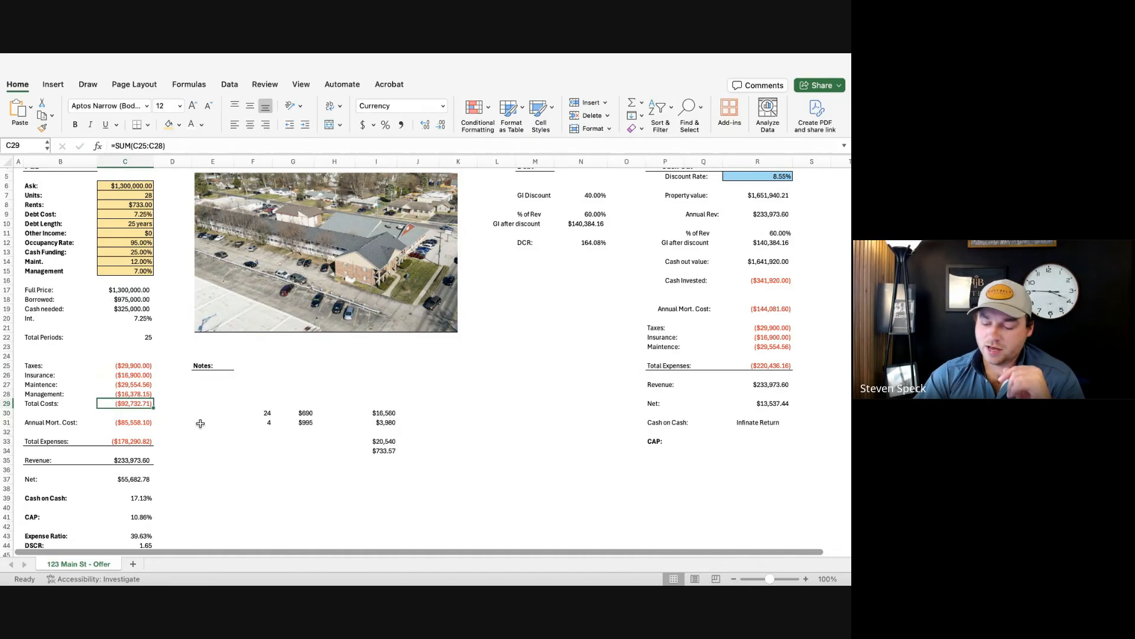
pyautogui.press('Up')
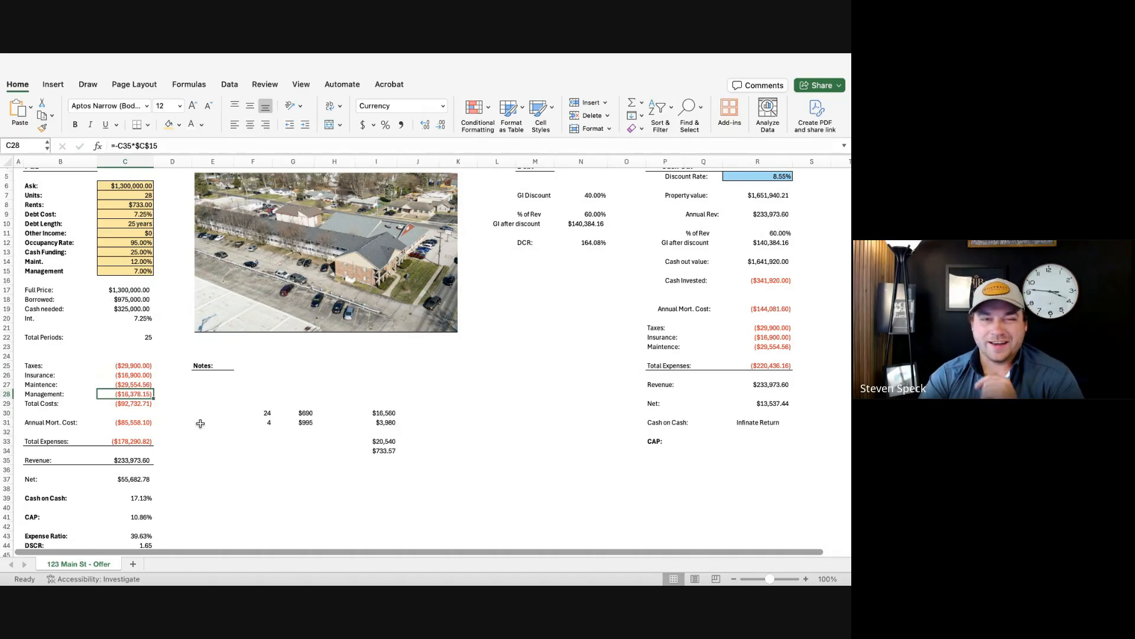
# Step: Review the Management, Maintenance and Insurance expense lines in rows 28, 27 and 26, each label together with its amount
pyautogui.press('Left')
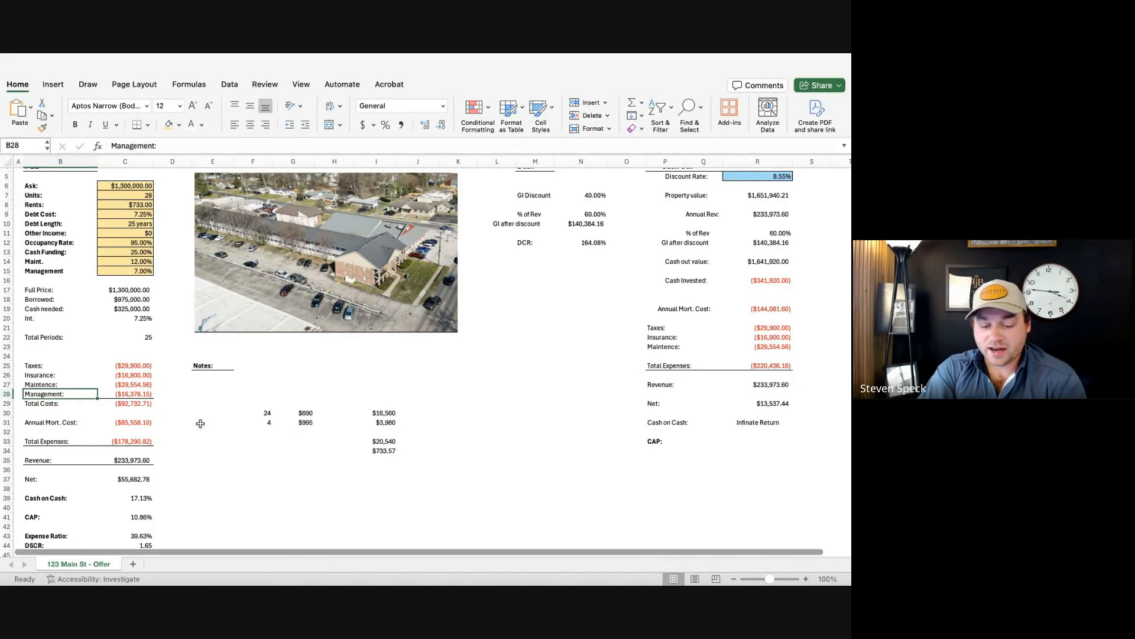
pyautogui.hotkey('shift', 'Right')
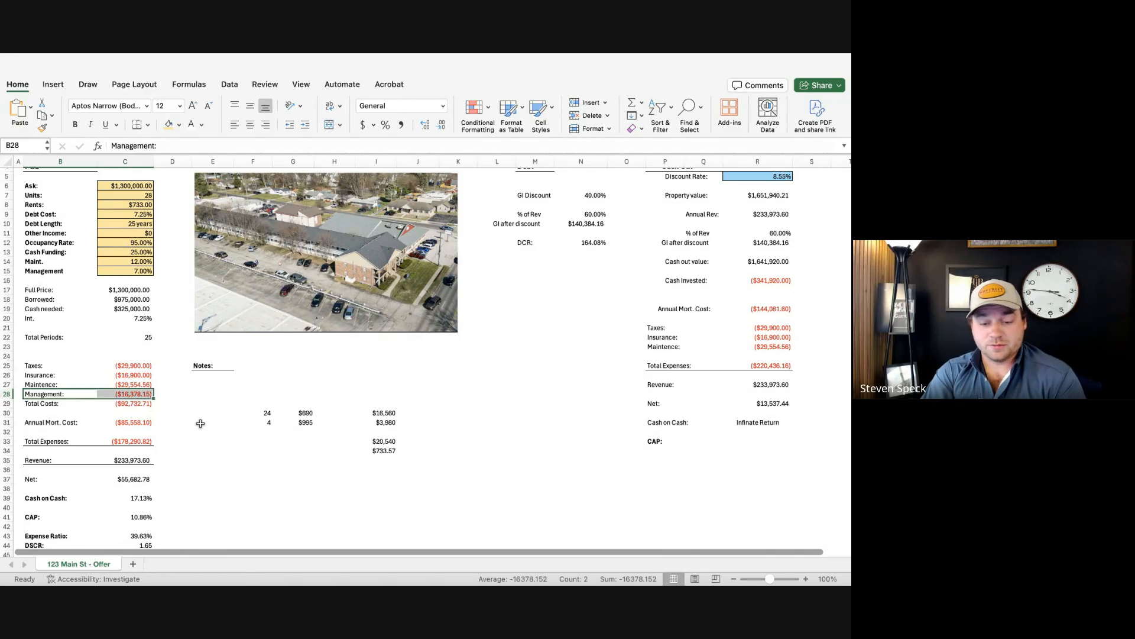
pyautogui.press('Up')
pyautogui.hotkey('shift', 'Right')
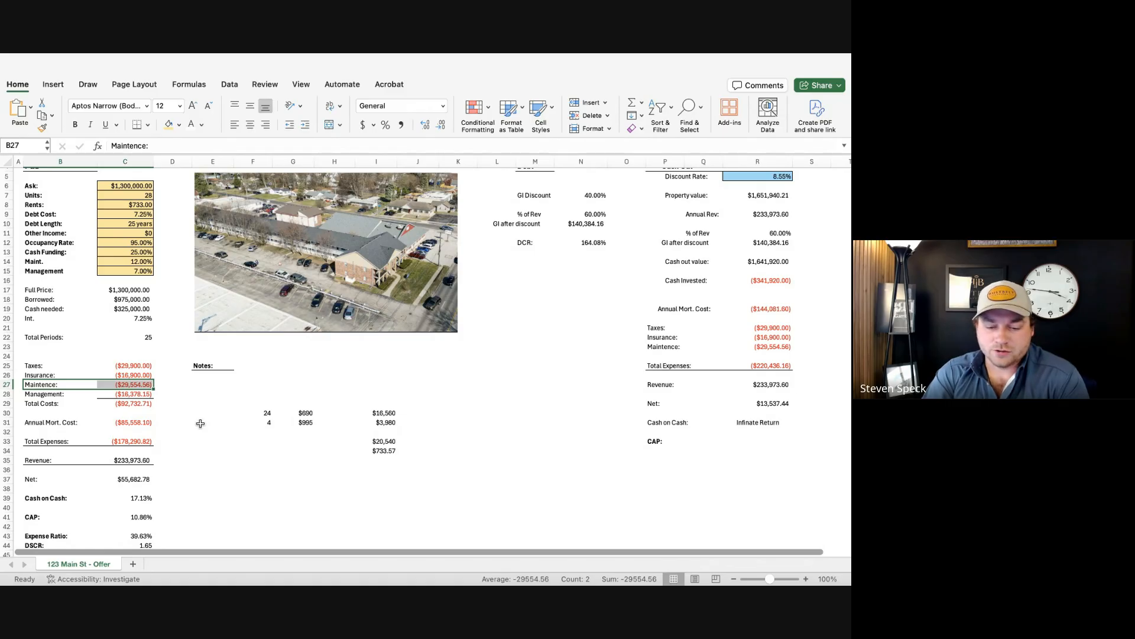
pyautogui.press('Right')
pyautogui.press('Left')
pyautogui.press('Right')
pyautogui.press('Left')
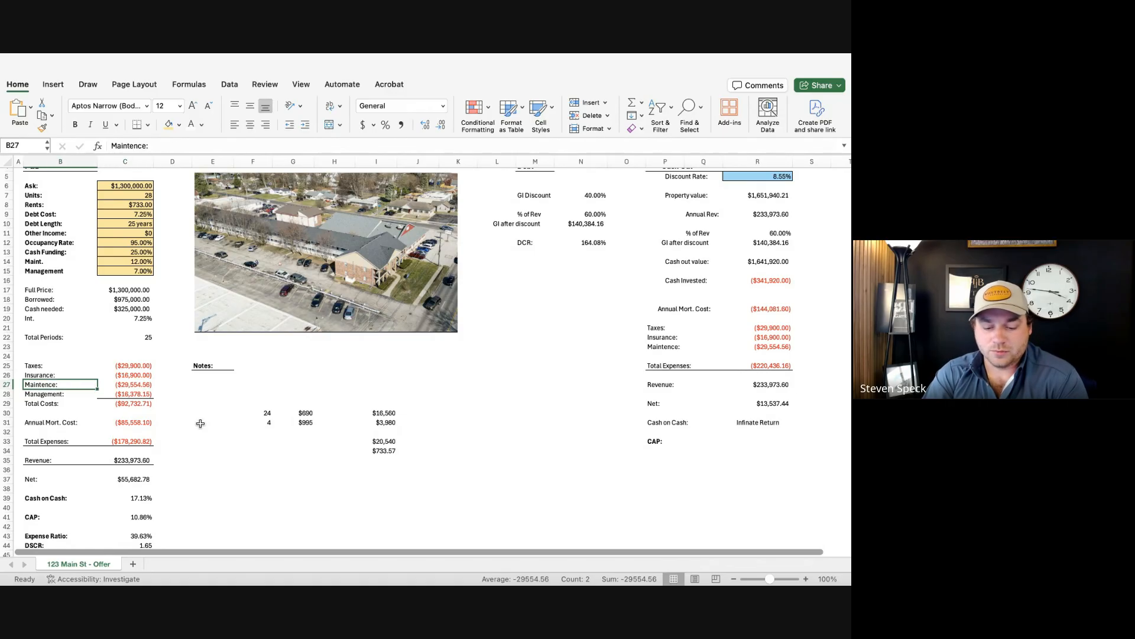
pyautogui.hotkey('shift', 'Right')
pyautogui.hotkey('shift', 'Down')
pyautogui.press('Up')
pyautogui.hotkey('shift', 'Right')
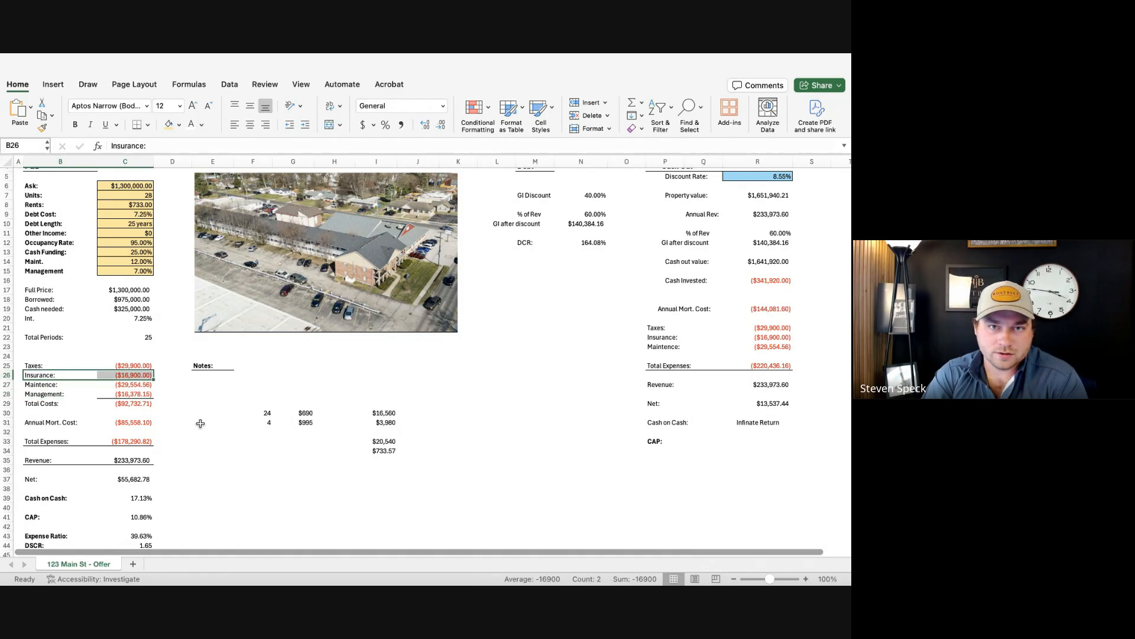
pyautogui.press('Right')
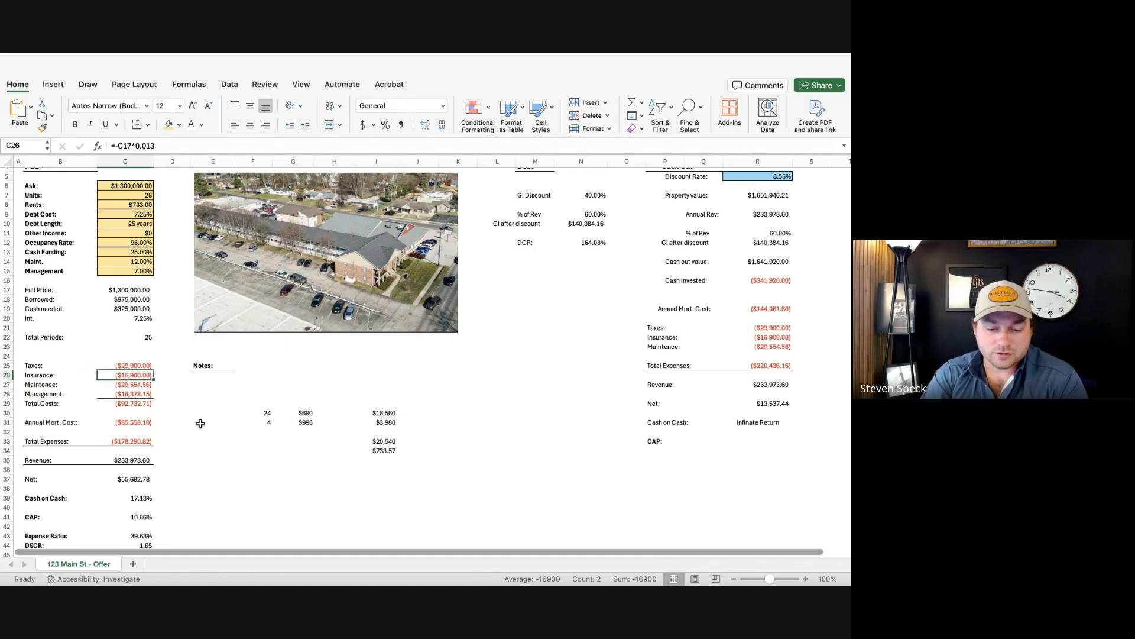
pyautogui.hotkey('shift', 'Left')
pyautogui.hotkey('shift', 'Right')
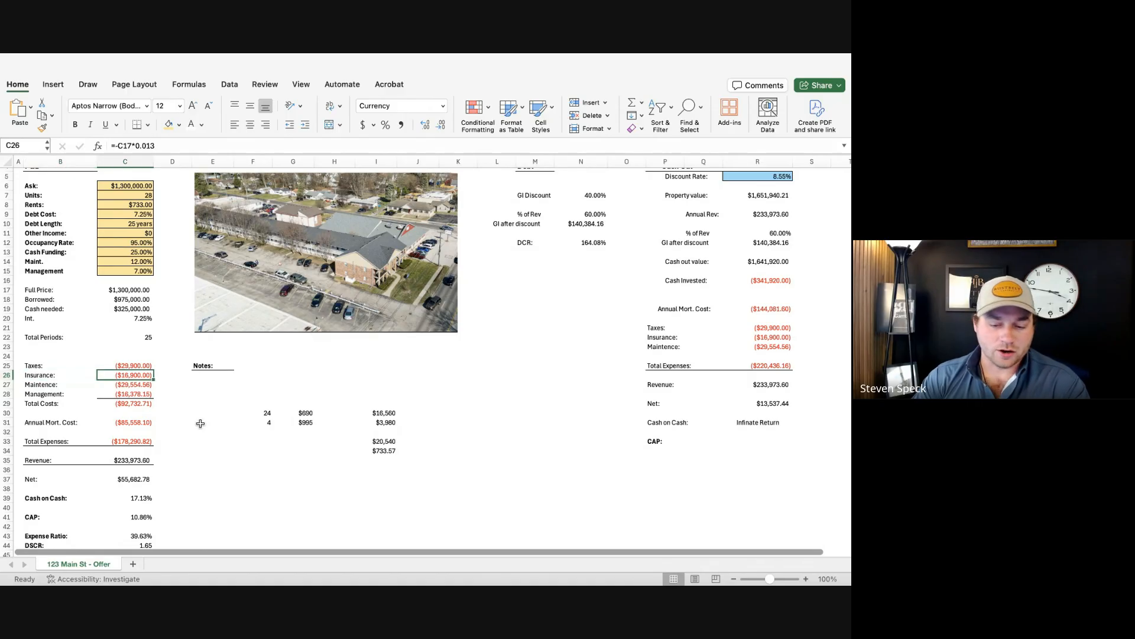
# Step: Step through the expense formulas from Taxes in C25 to Total Costs in C29
pyautogui.press('Up')
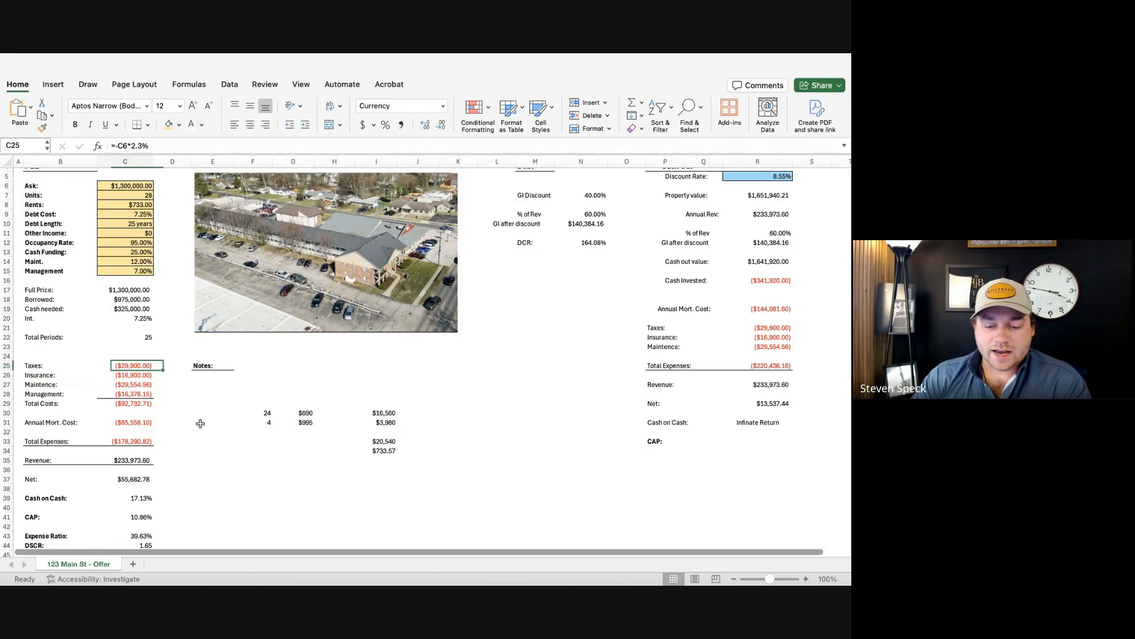
pyautogui.press('Down')
pyautogui.press('Down')
pyautogui.press('Down')
pyautogui.press('Up')
pyautogui.press('Up')
pyautogui.press('Up')
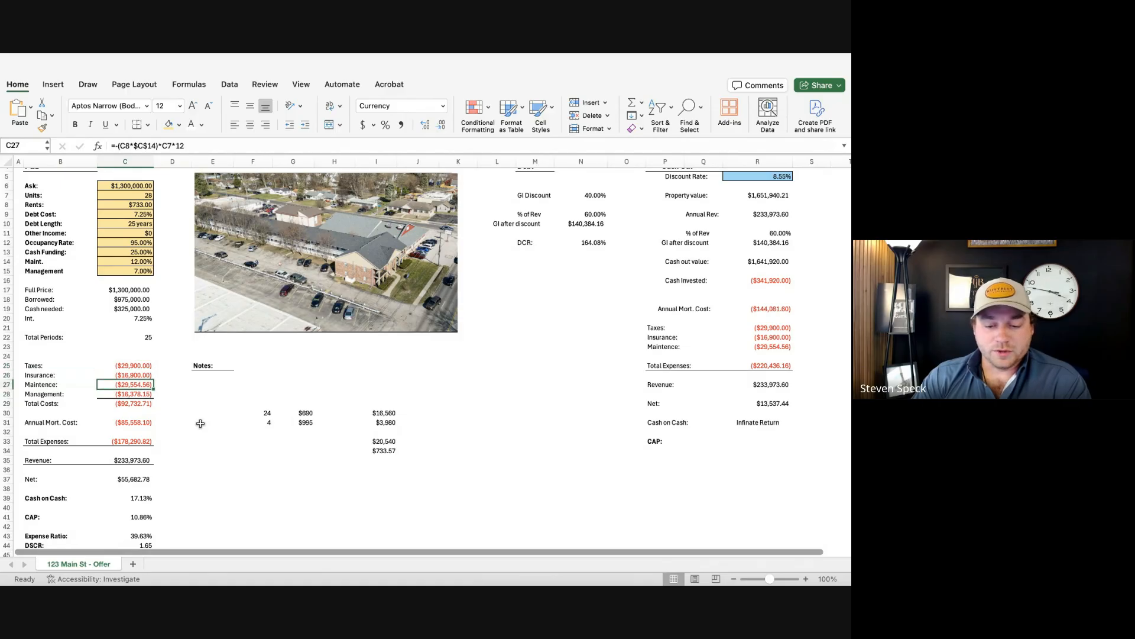
pyautogui.press('Down')
pyautogui.press('Down')
pyautogui.press('Down')
pyautogui.press('Down')
pyautogui.press('Down')
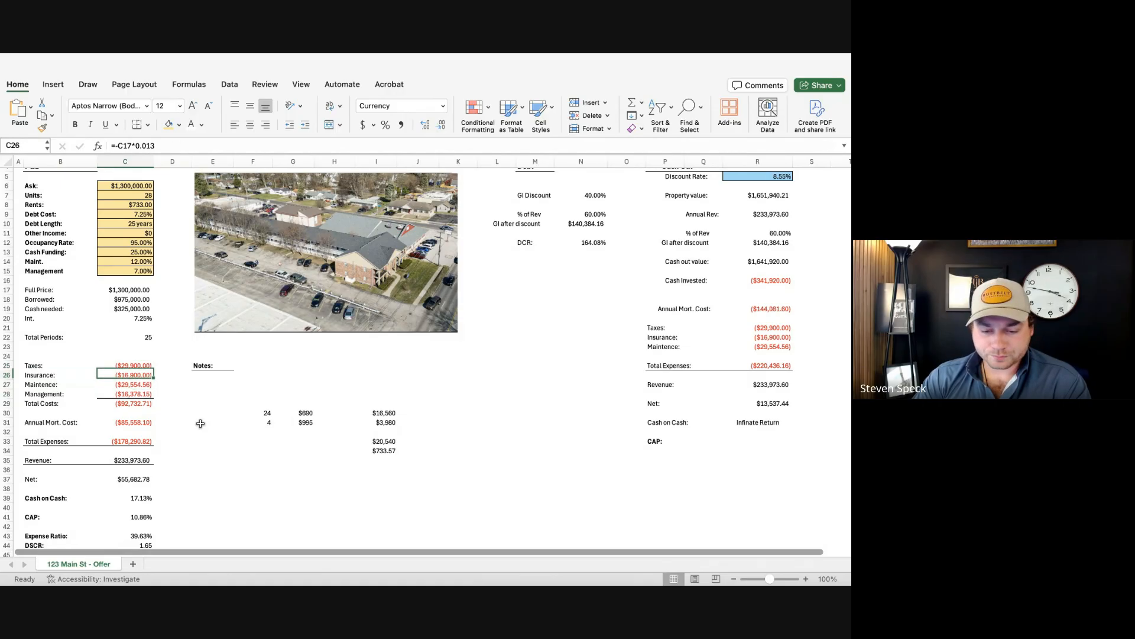
pyautogui.press('Up')
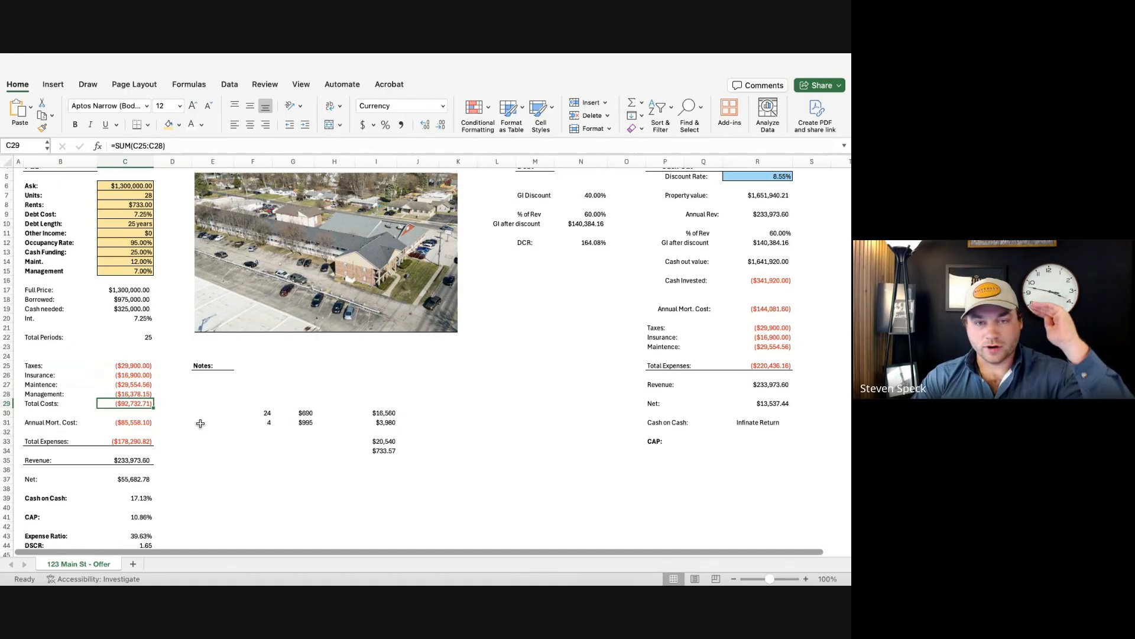
# Step: Examine the Total Expenses formula in C33 and the Revenue formula in C35 against Total Costs in C29
pyautogui.press('Down')
pyautogui.press('Down')
pyautogui.press('Down')
pyautogui.press('Down')
pyautogui.press('Down')
pyautogui.press('Down')
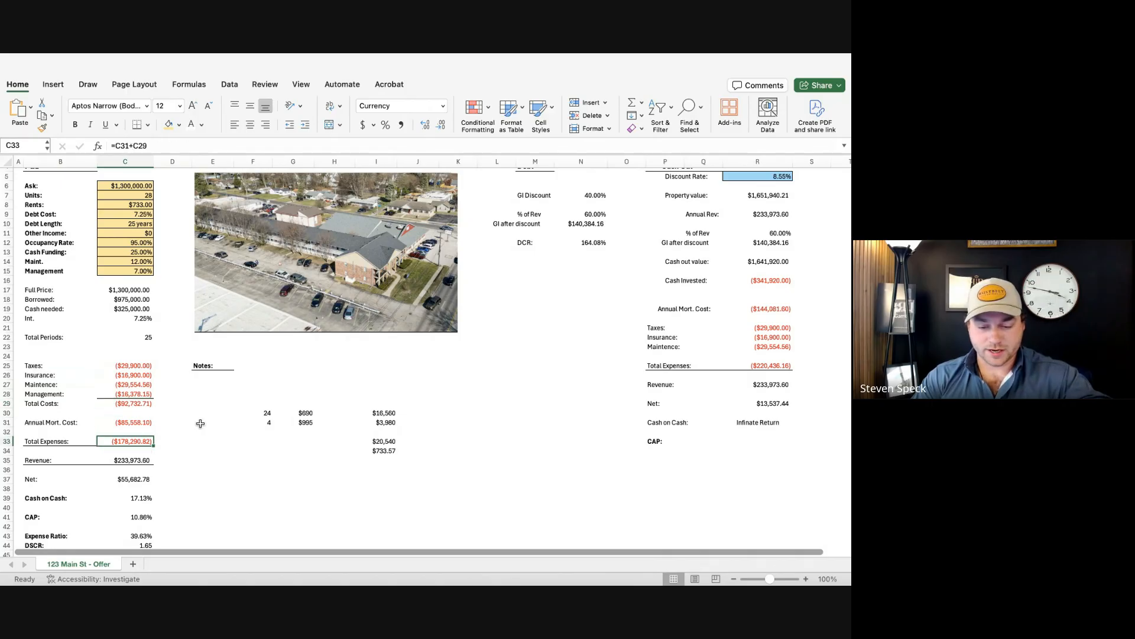
pyautogui.hotkey('shift', 'Left')
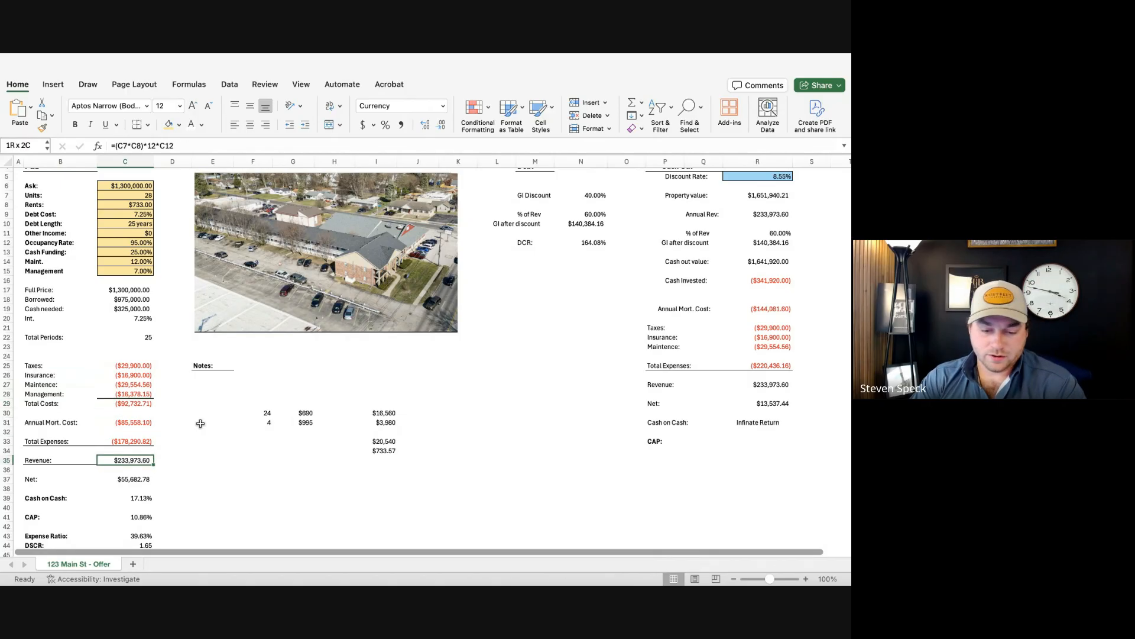
pyautogui.hotkey('shift', 'Right')
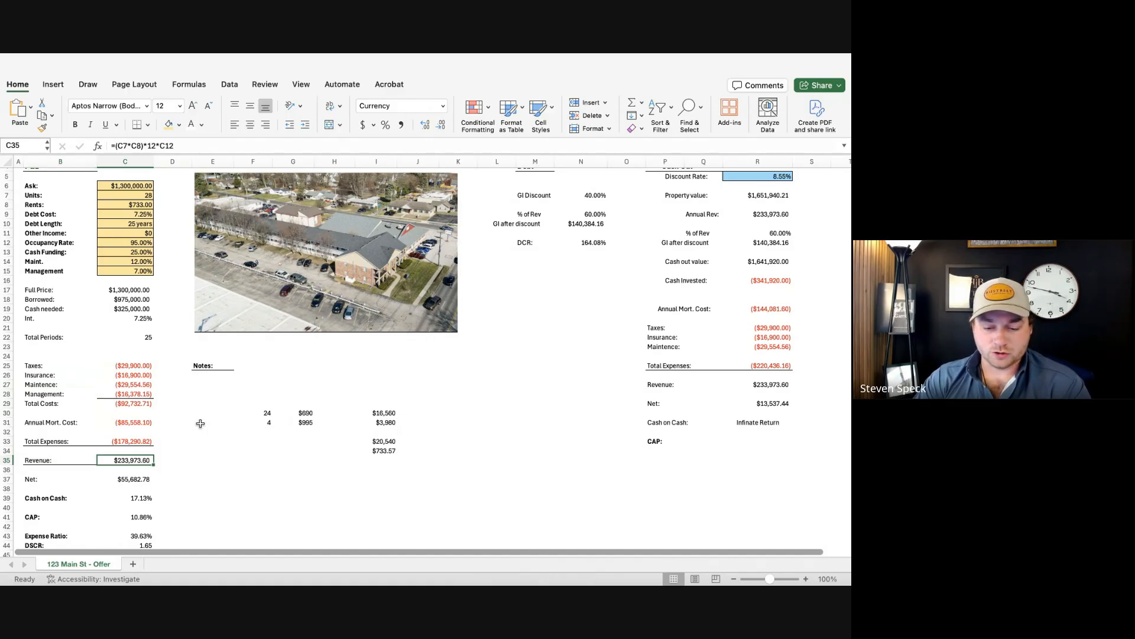
pyautogui.click(137, 405)
pyautogui.press('Down')
pyautogui.press('Down')
pyautogui.press('Down')
pyautogui.press('Down')
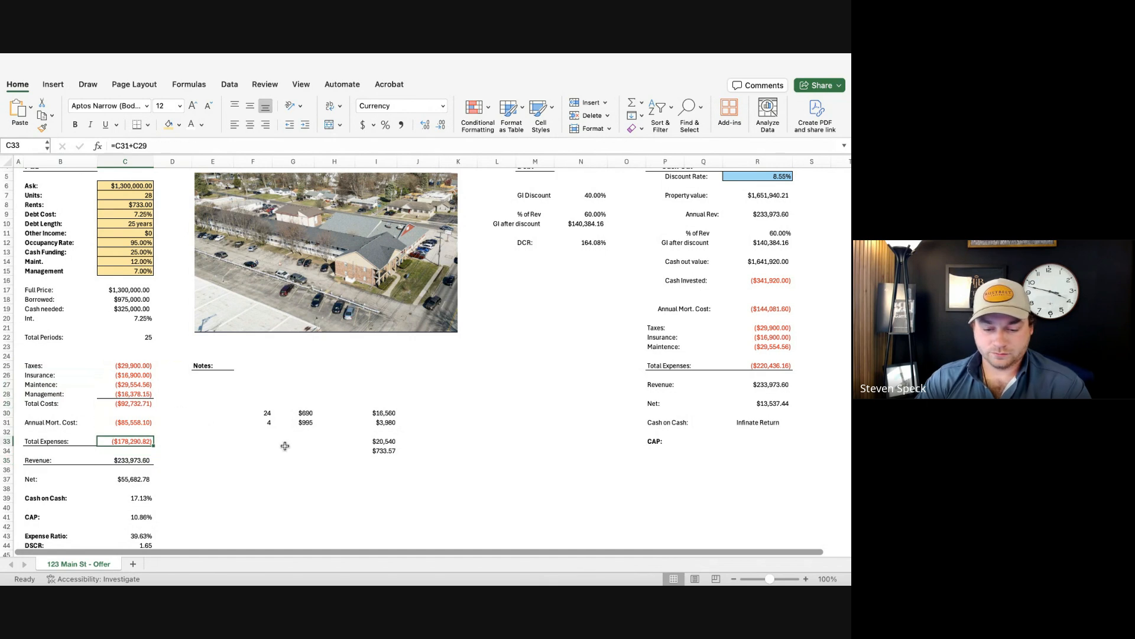
# Step: Begin a net operating income formula in E35 as =C35-C29, using Revenue and Total Costs
pyautogui.press('Right')
pyautogui.press('Right')
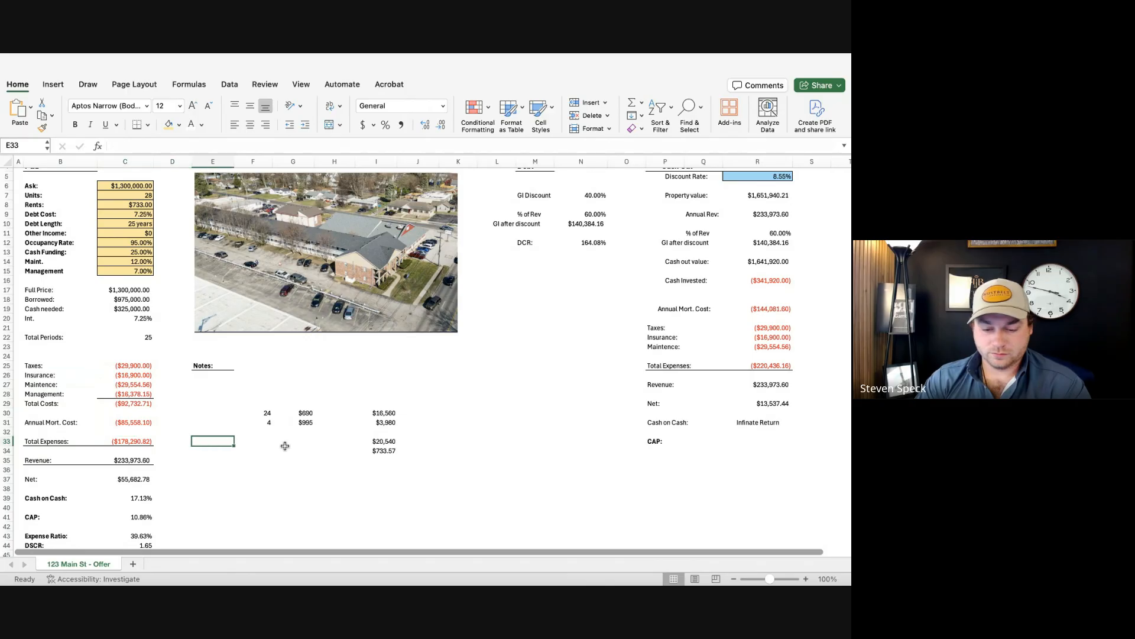
pyautogui.press('Down')
pyautogui.press('Down')
pyautogui.press('Left')
pyautogui.press('Right')
pyautogui.write('=')
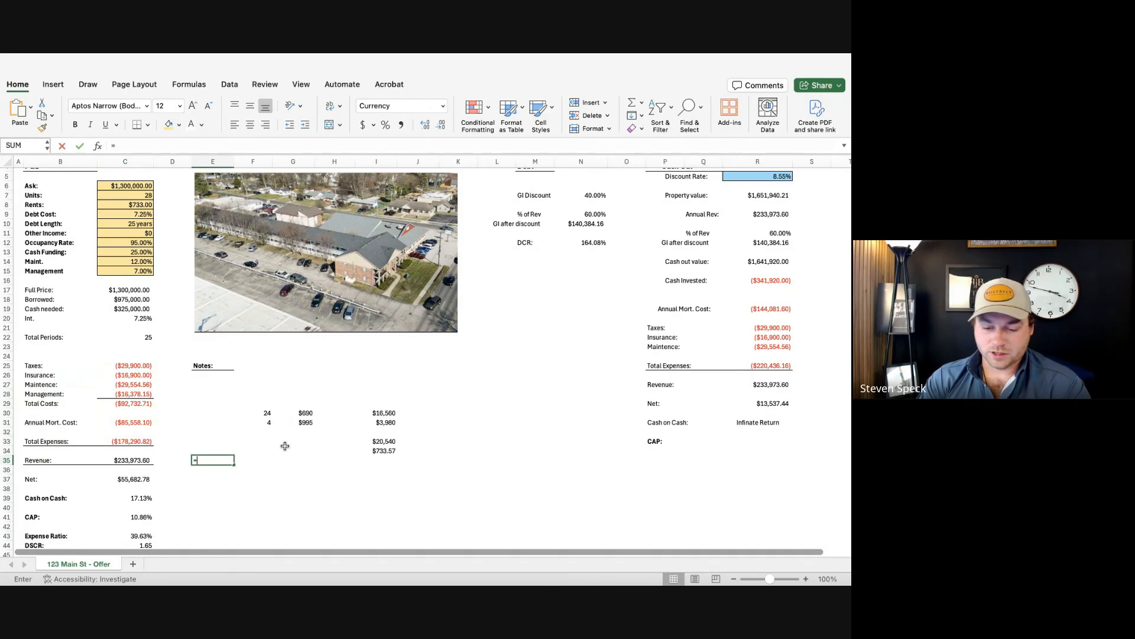
pyautogui.press('Left')
pyautogui.press('Left')
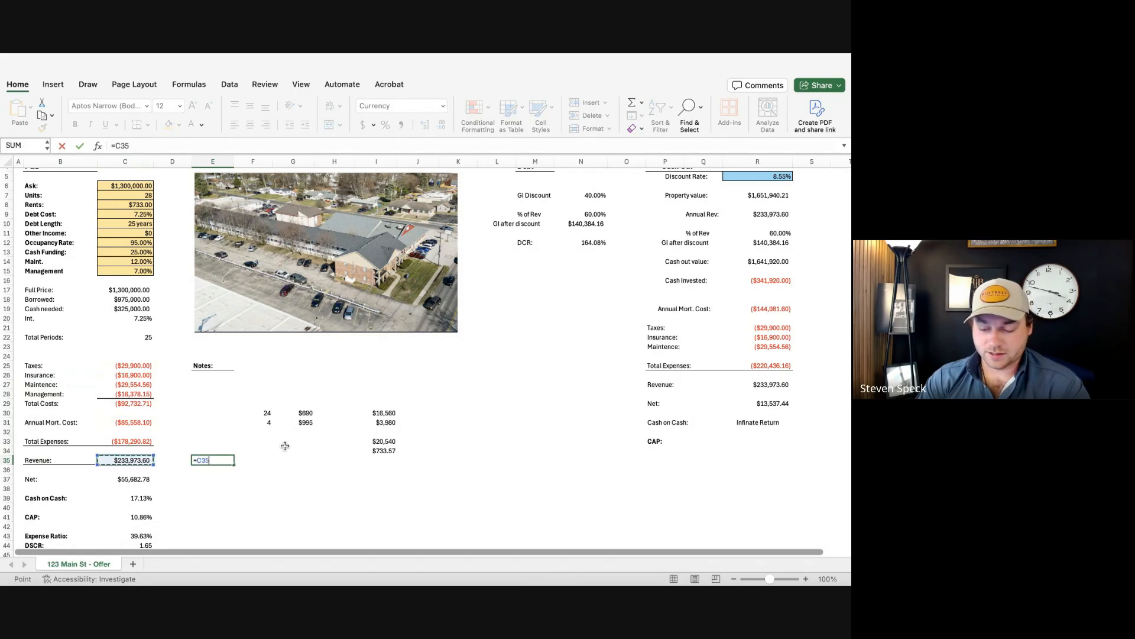
pyautogui.write('-')
pyautogui.press('Left')
pyautogui.press('Left')
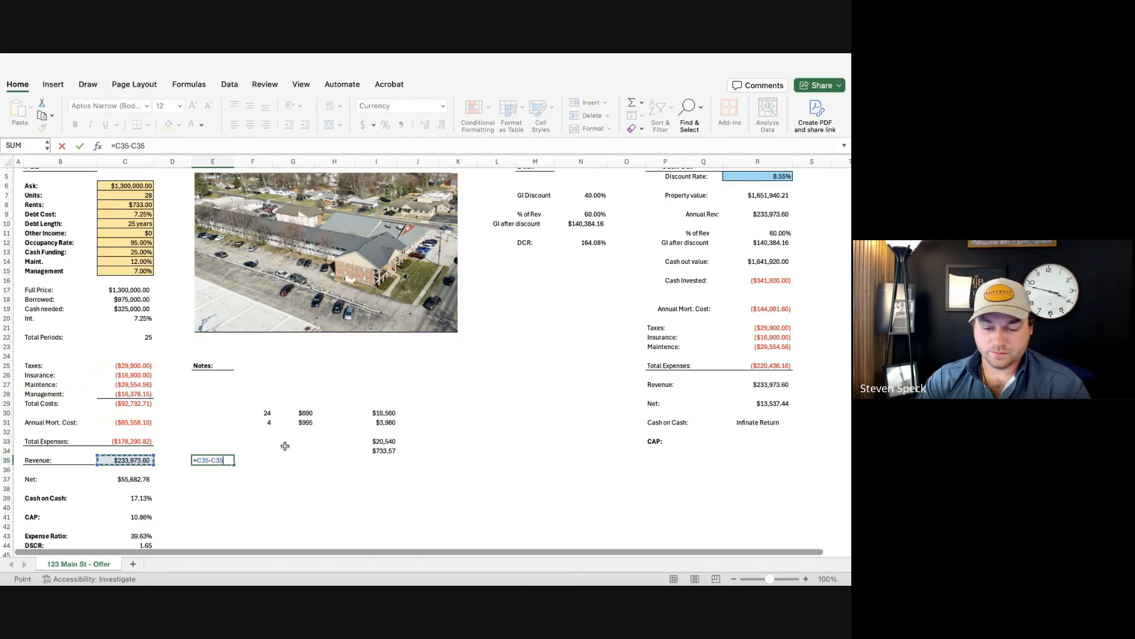
pyautogui.press('Up')
pyautogui.press('Up')
pyautogui.press('Up')
pyautogui.press('Up')
pyautogui.press('Up')
pyautogui.press('Up')
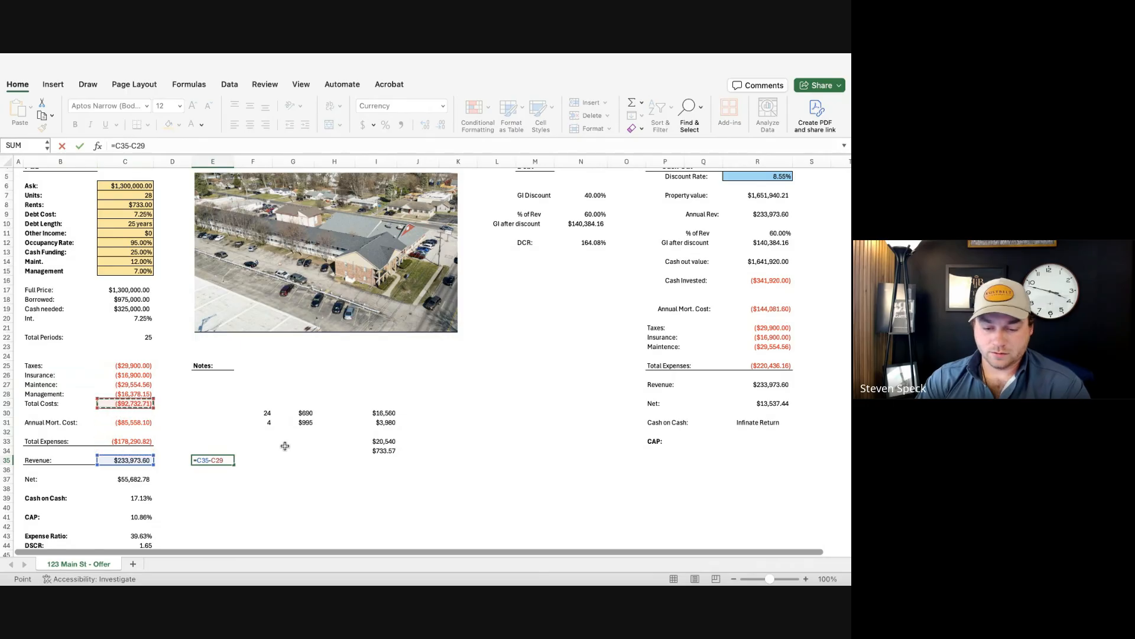
# Step: Correct the unfinished formula in E35 to =C35+C29 and enter it
pyautogui.press('BackSpace')
pyautogui.press('BackSpace')
pyautogui.press('BackSpace')
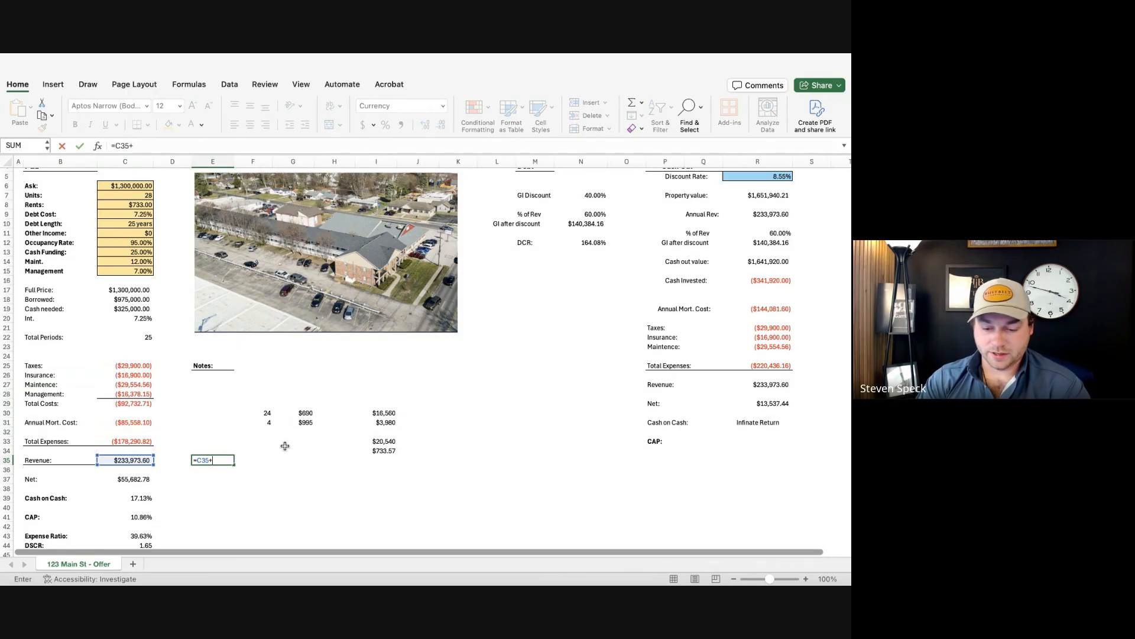
pyautogui.write('+')
pyautogui.press('Left')
pyautogui.press('Left')
pyautogui.press('Up')
pyautogui.press('Up')
pyautogui.press('Up')
pyautogui.press('Up')
pyautogui.press('Up')
pyautogui.press('Up')
pyautogui.press('Return')
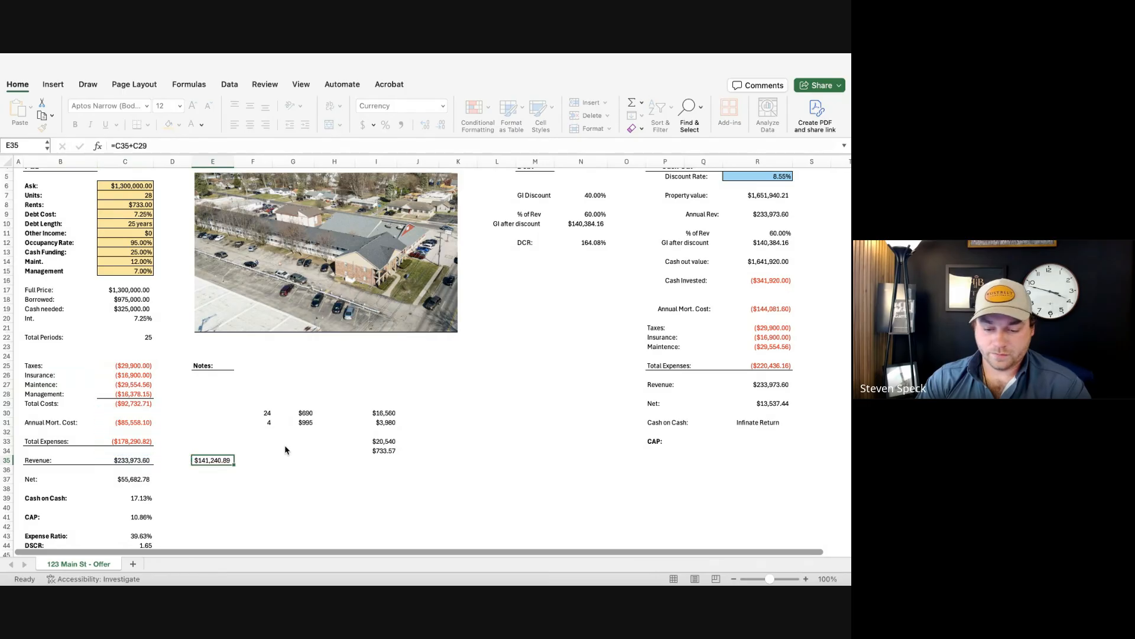
# Step: Label the calculation by entering NOI in E34, above the E35 formula
pyautogui.press('Up')
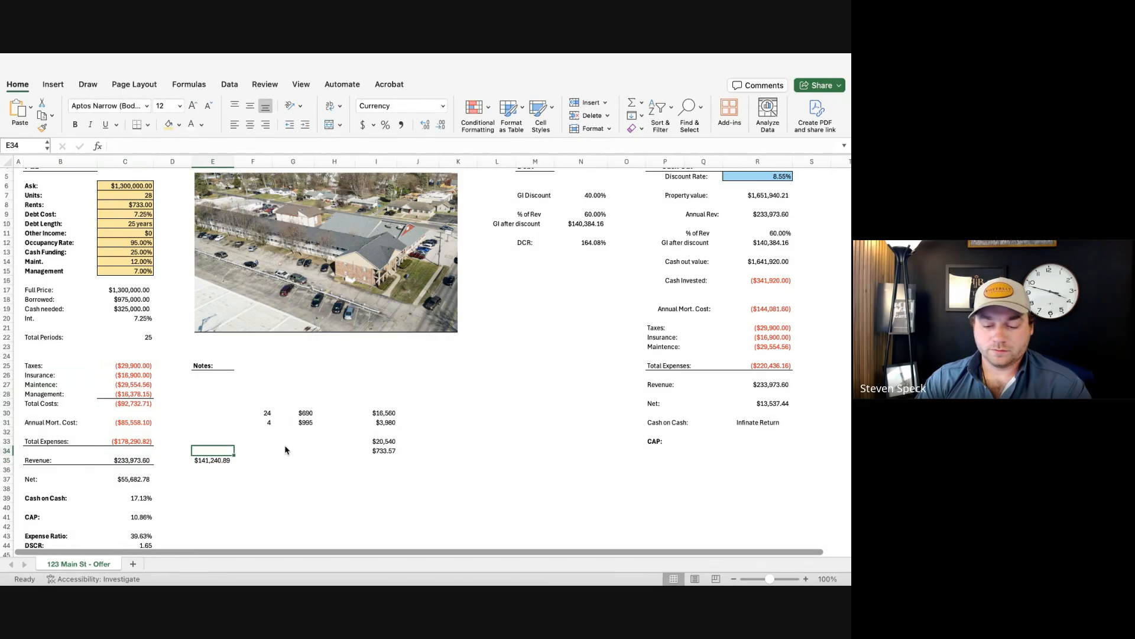
pyautogui.write('Net')
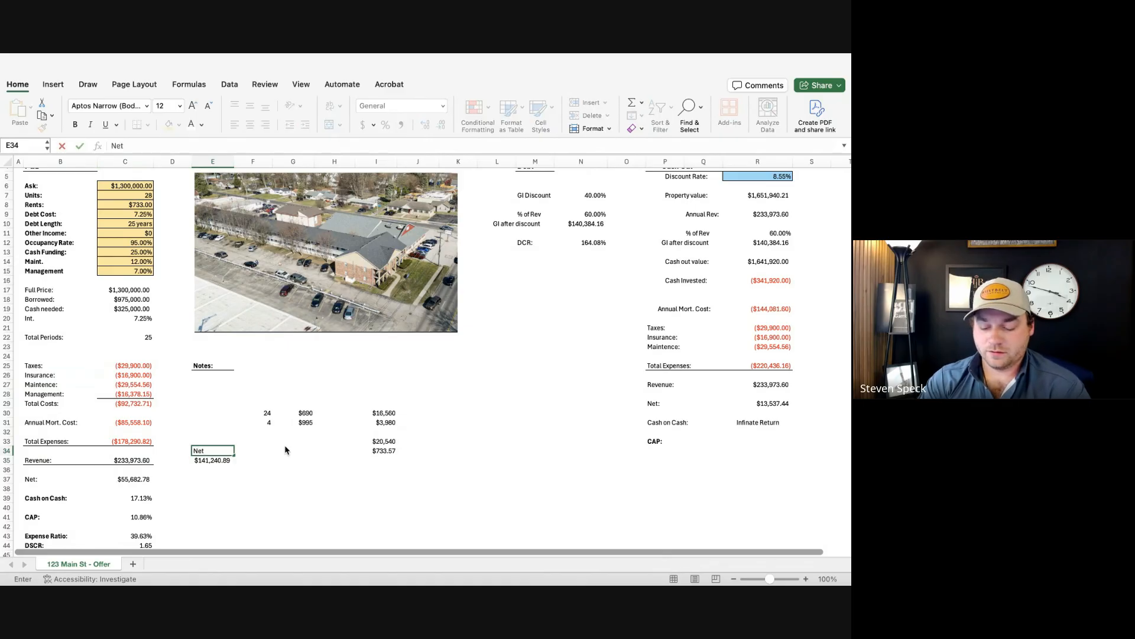
pyautogui.press('BackSpace')
pyautogui.press('BackSpace')
pyautogui.press('BackSpace')
pyautogui.write('NO')
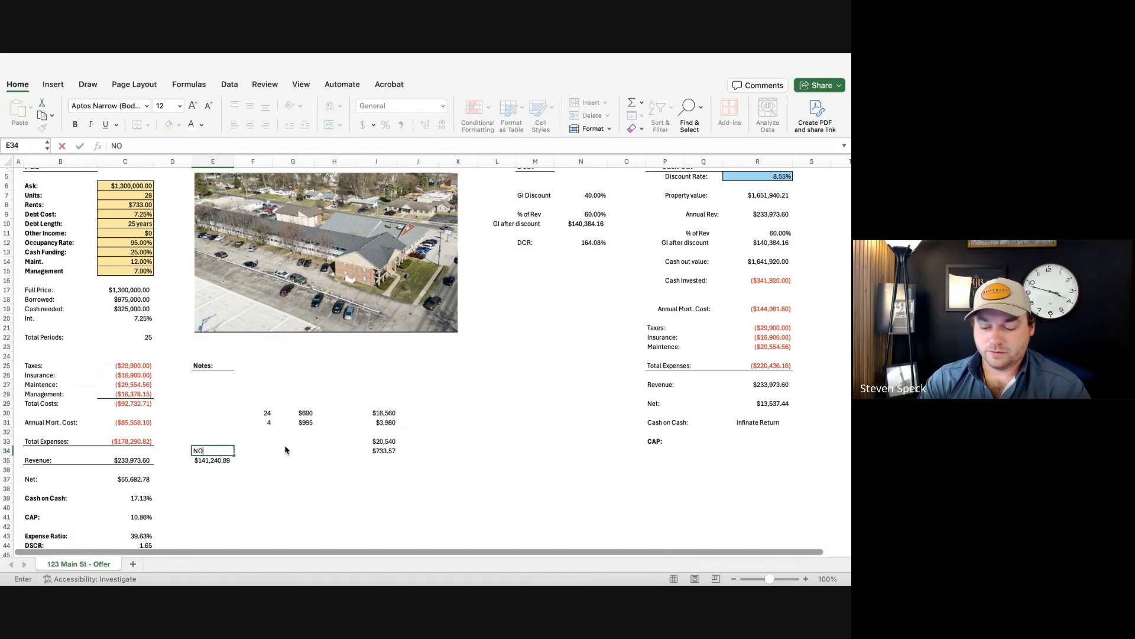
pyautogui.write('I')
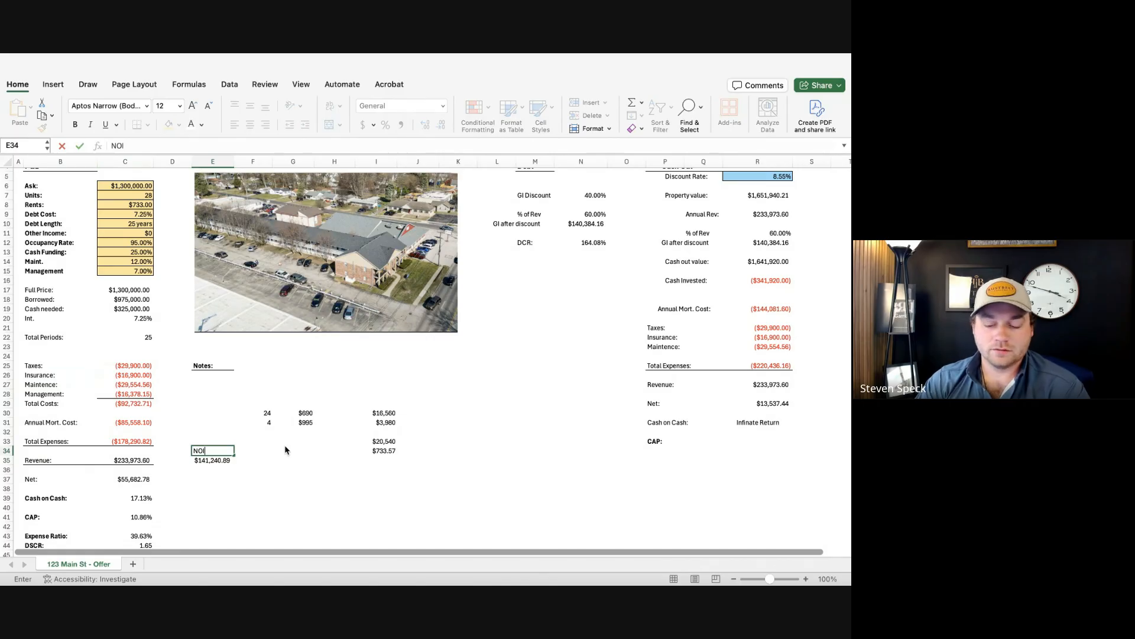
pyautogui.press('Tab')
pyautogui.hotkey('shift', 'Tab')
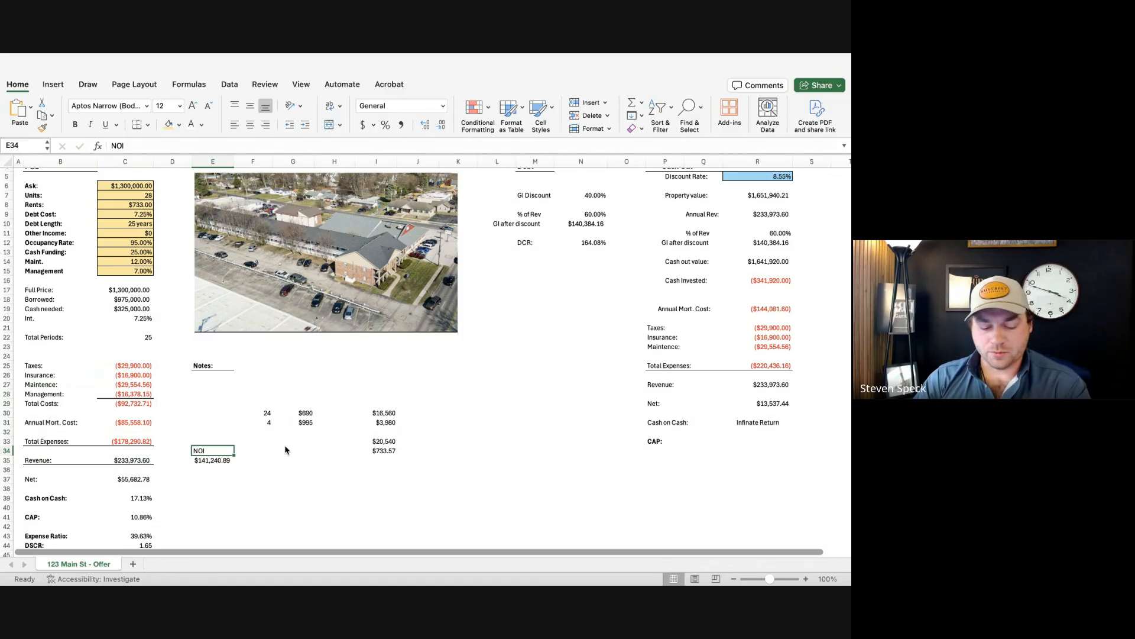
# Step: Clear the NOI label and its calculation from E34:E35
pyautogui.hotkey('shift', 'Down')
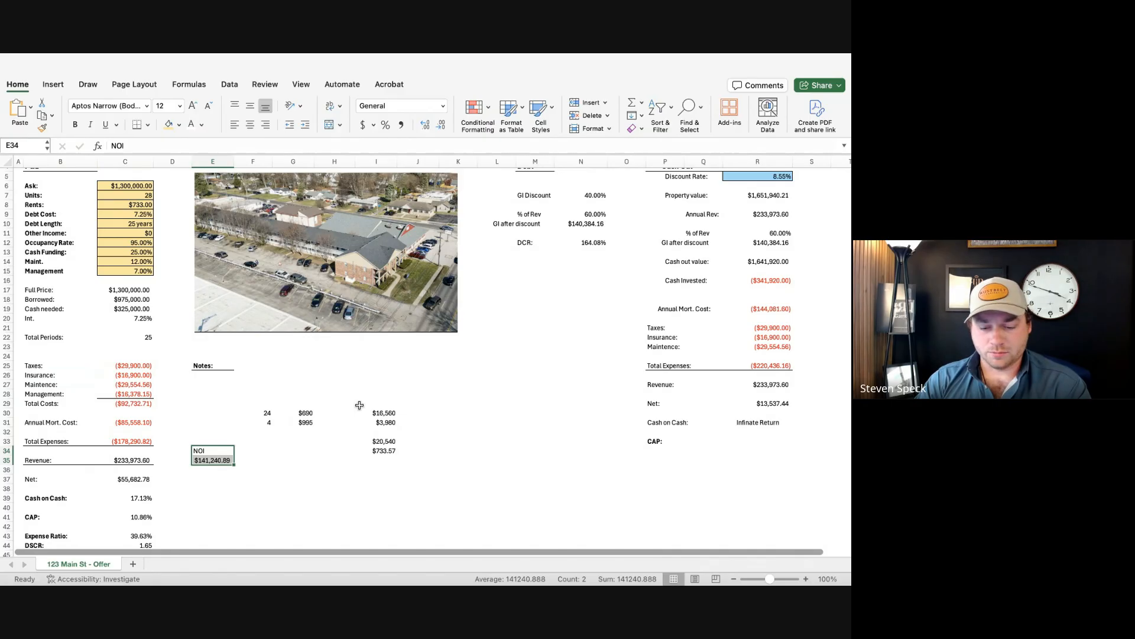
pyautogui.press('Down')
pyautogui.press('Up')
pyautogui.hotkey('shift', 'Down')
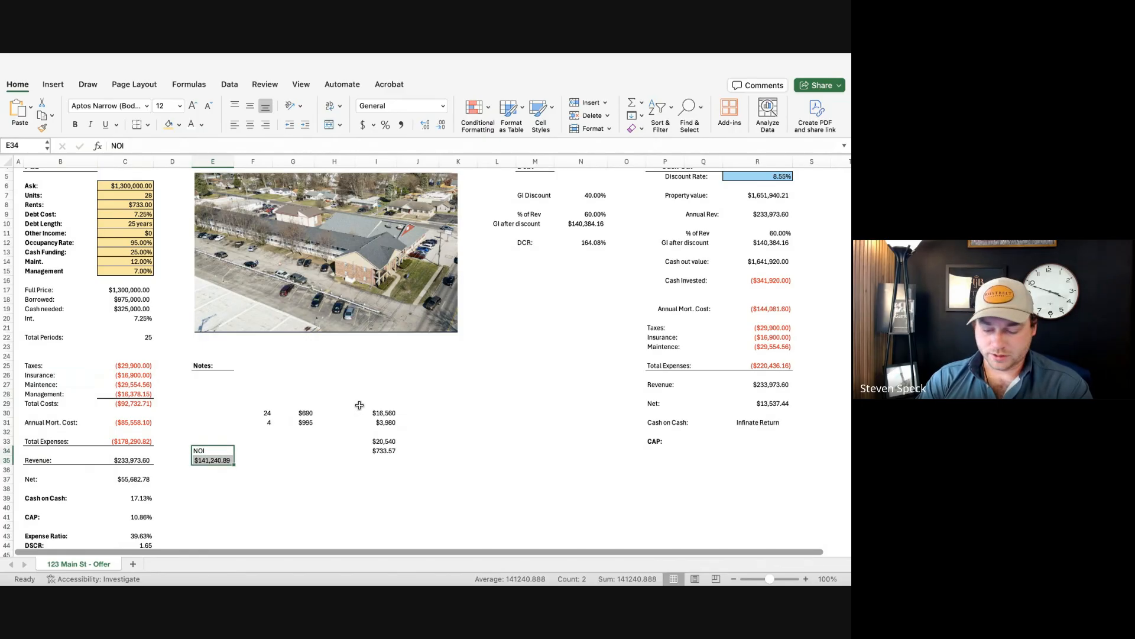
pyautogui.press('Delete')
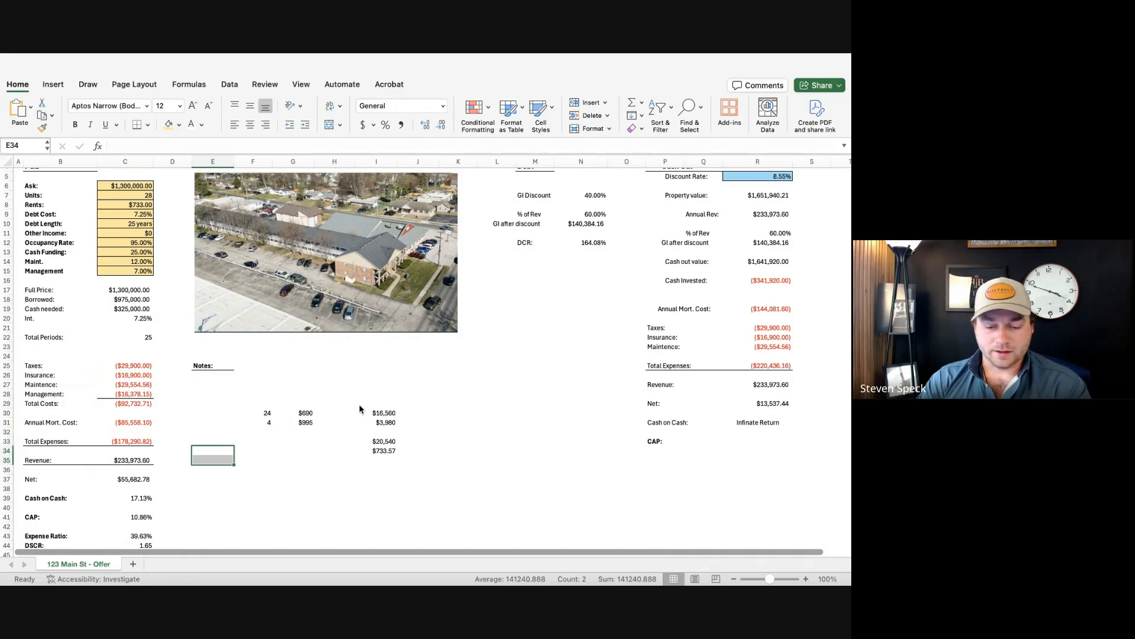
# Step: Examine the Annual Mort. Cost label and its payment formula in B31:C31
pyautogui.press('Left')
pyautogui.press('Left')
pyautogui.press('Up')
pyautogui.press('Up')
pyautogui.press('Up')
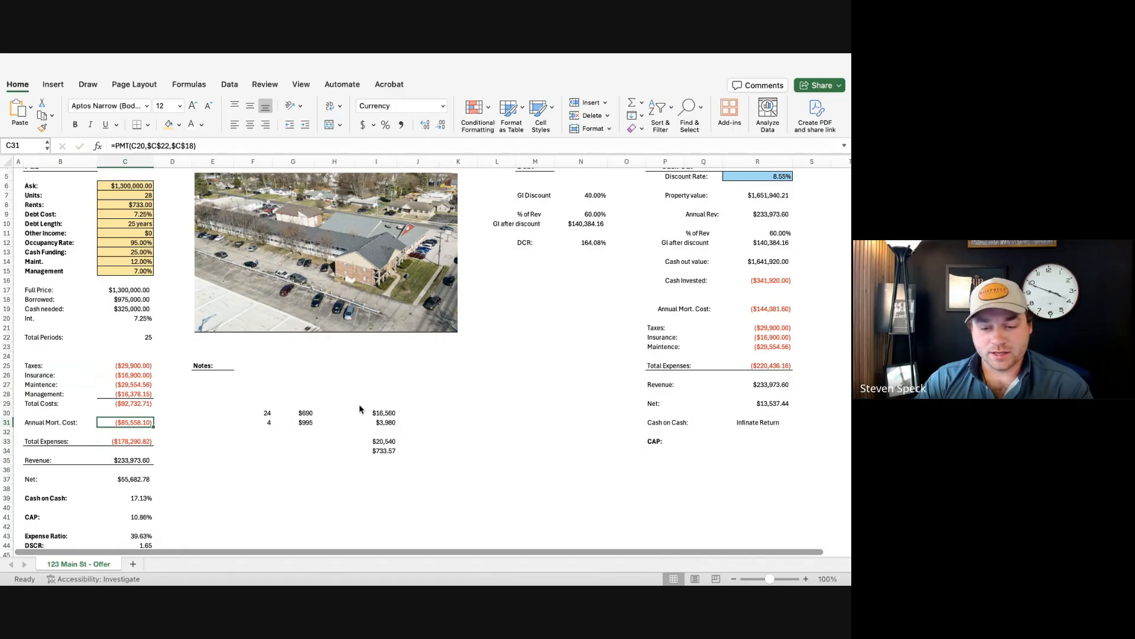
pyautogui.press('Left')
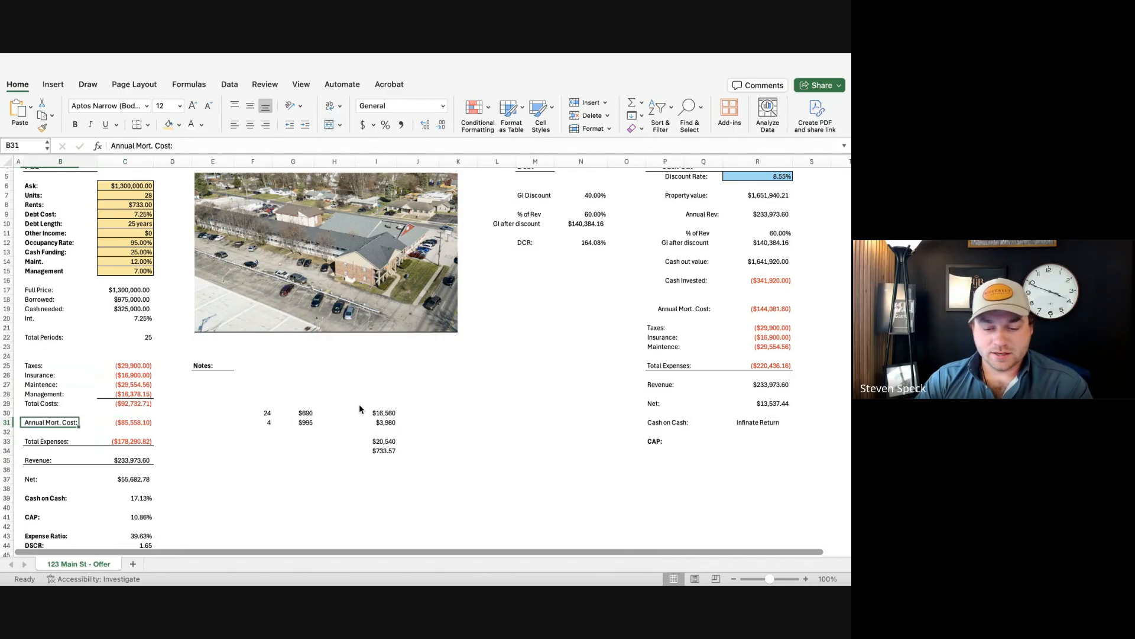
pyautogui.hotkey('shift', 'Right')
pyautogui.hotkey('shift', 'Left')
pyautogui.hotkey('shift', 'Right')
pyautogui.hotkey('shift', 'Left')
pyautogui.hotkey('shift', 'Right')
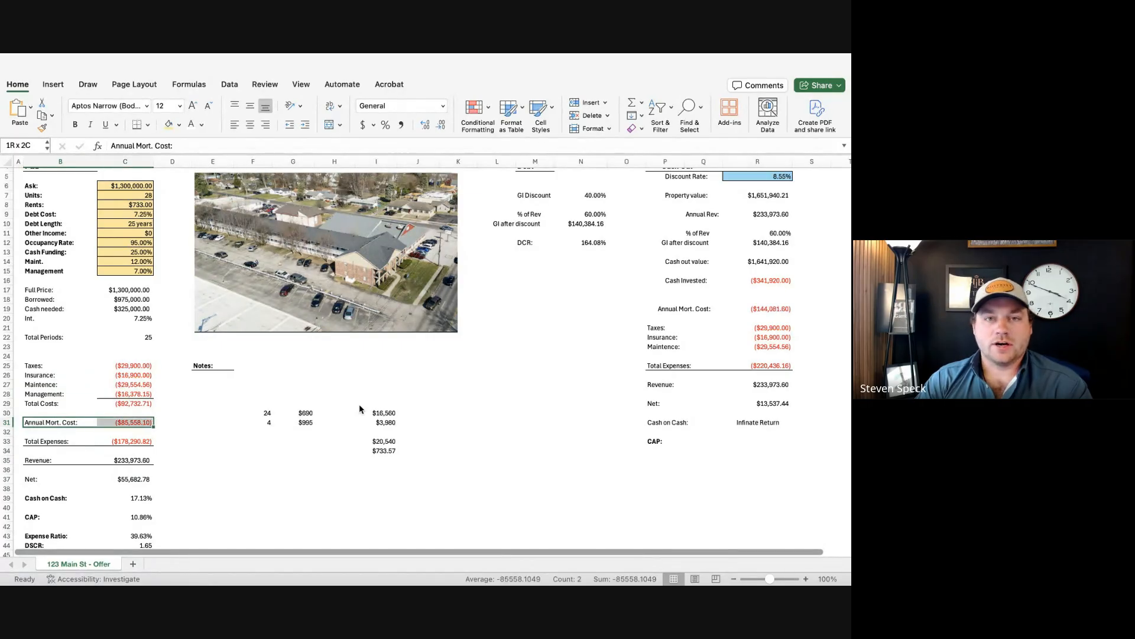
pyautogui.hotkey('shift', 'Left')
pyautogui.hotkey('shift', 'Right')
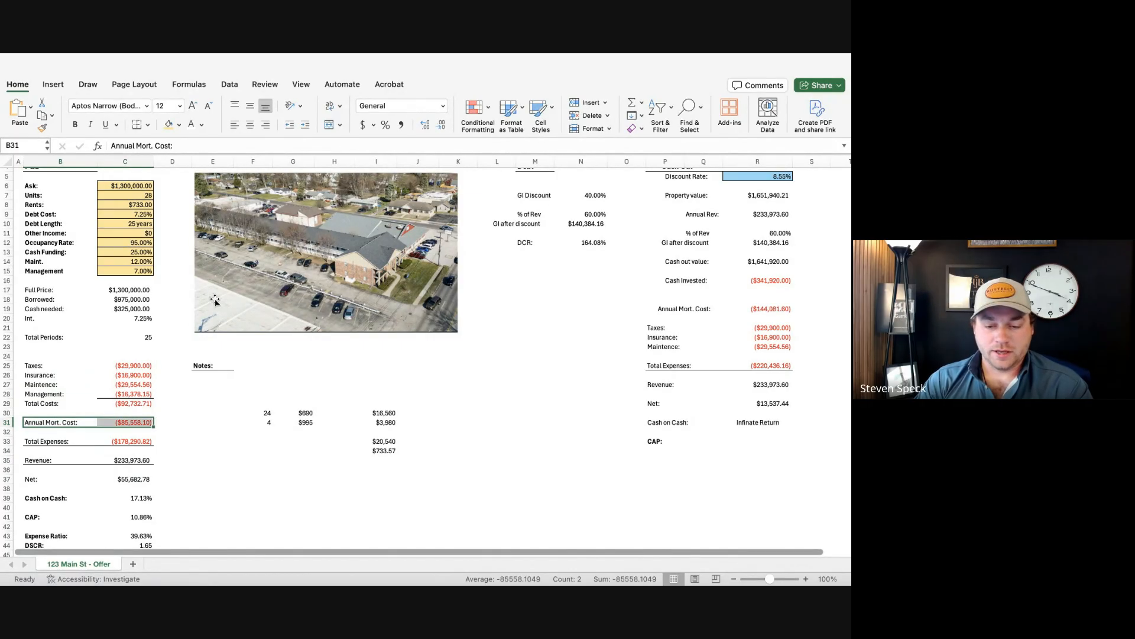
pyautogui.press('Right')
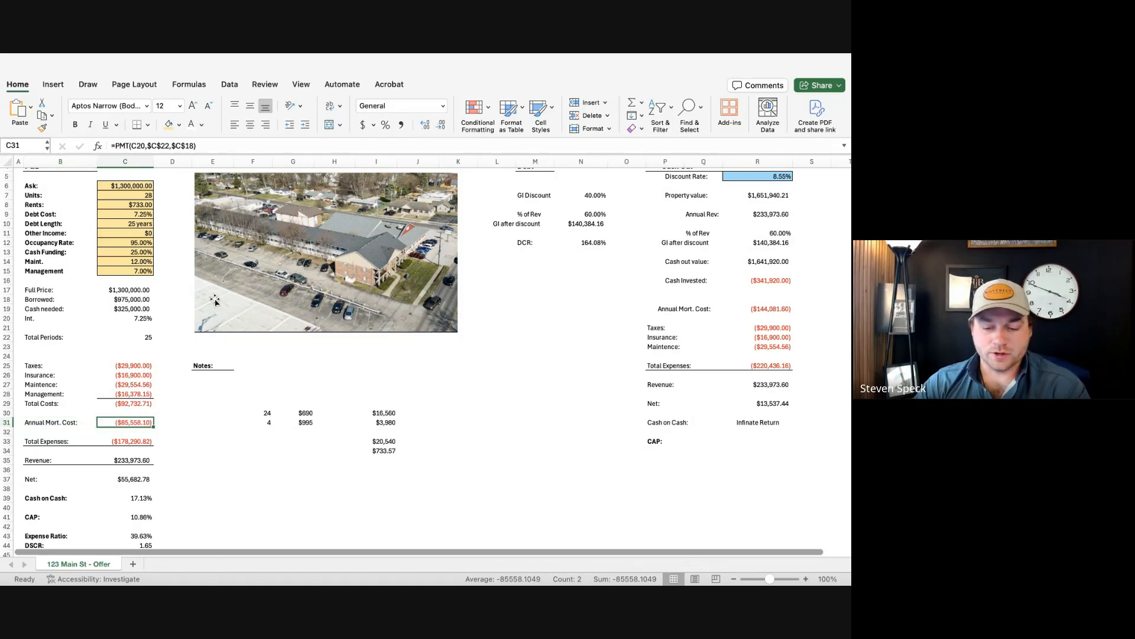
pyautogui.press('Left')
pyautogui.press('Right')
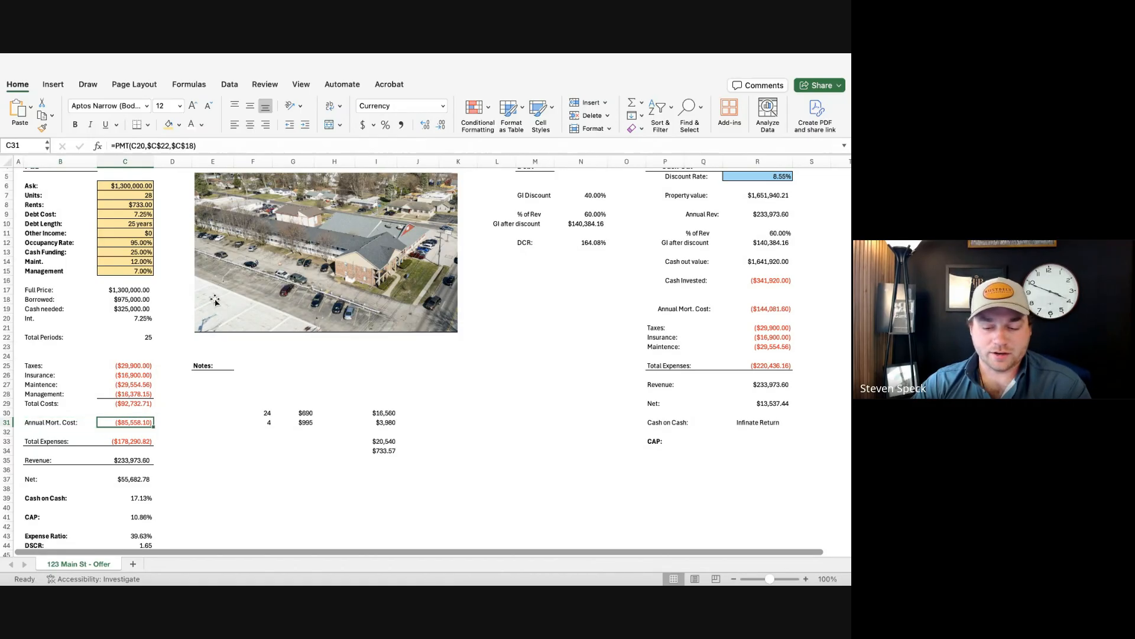
# Step: Review the Ask in C6 and the Cash needed, Borrowed and Full Price rows of the P&L
pyautogui.scroll(-4, 215, 300)
pyautogui.scroll(4, 216, 376)
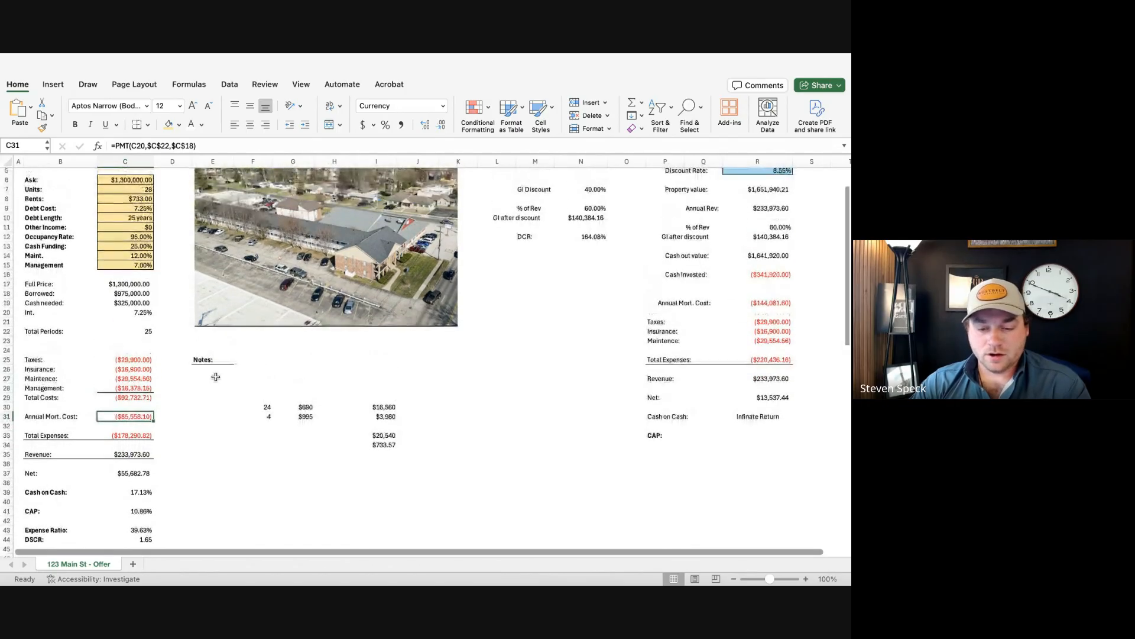
pyautogui.scroll(2, 215, 376)
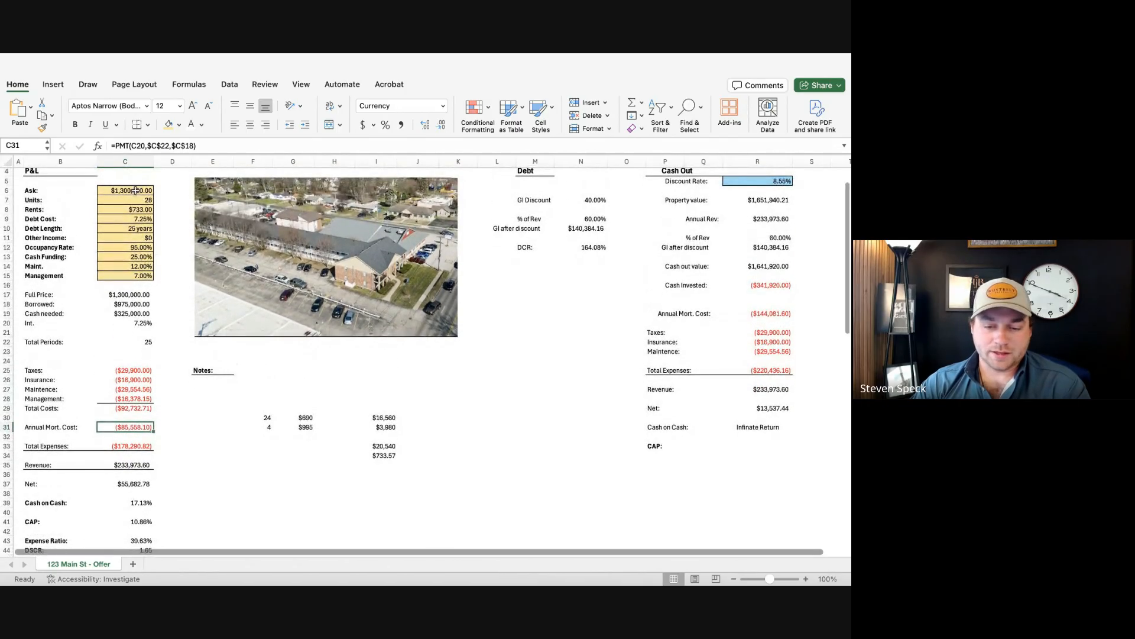
pyautogui.click(135, 190)
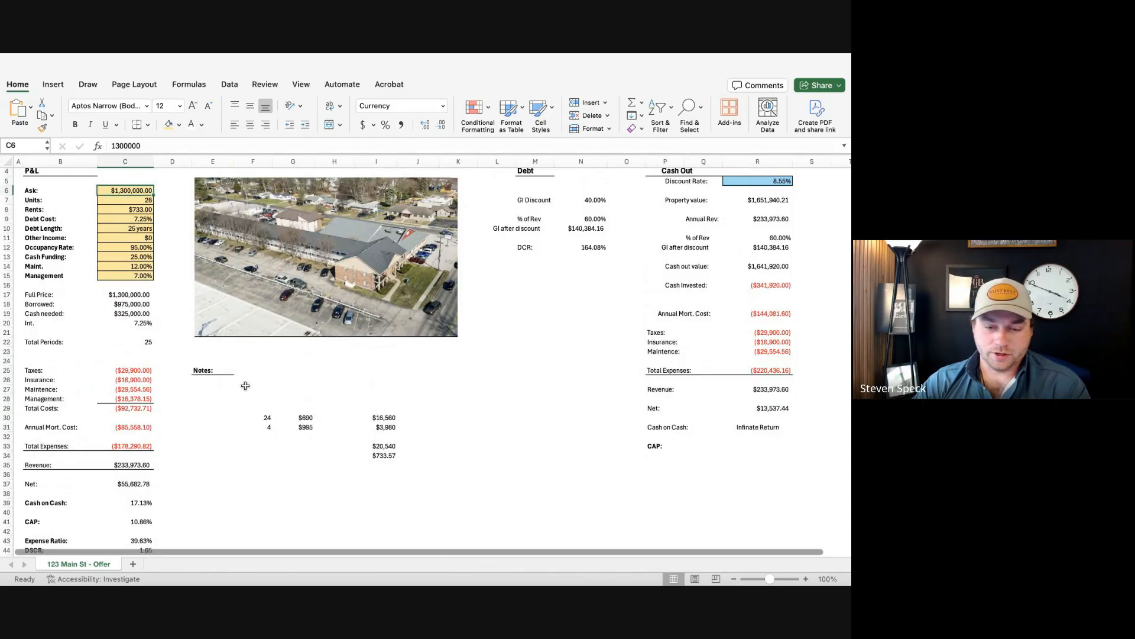
pyautogui.click(134, 314)
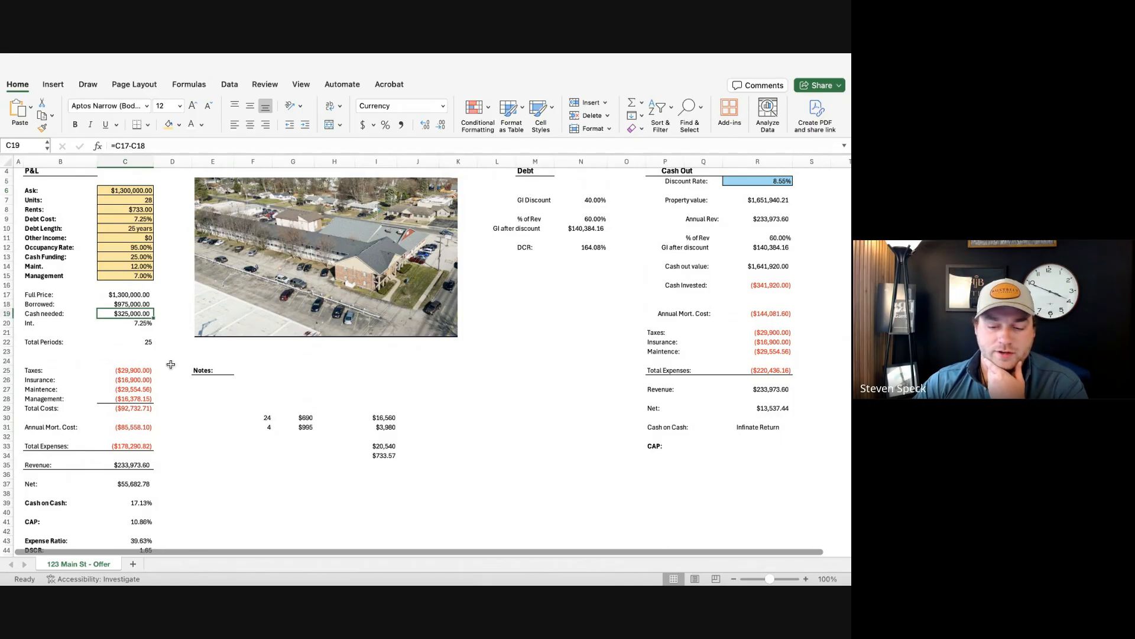
pyautogui.press('Up')
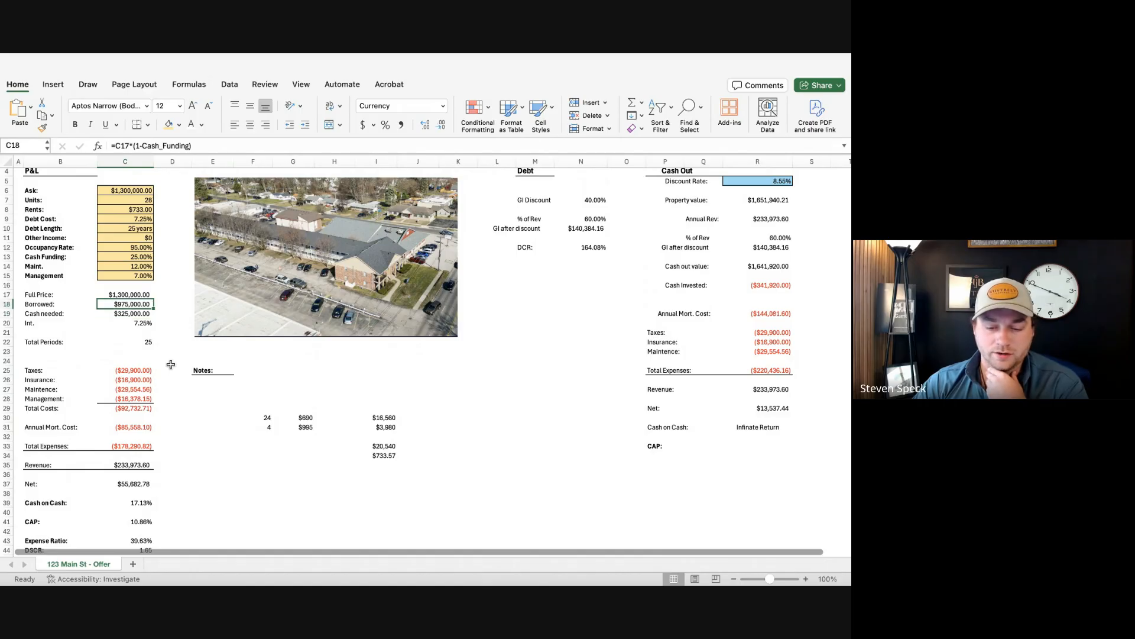
pyautogui.hotkey('shift', 'Left')
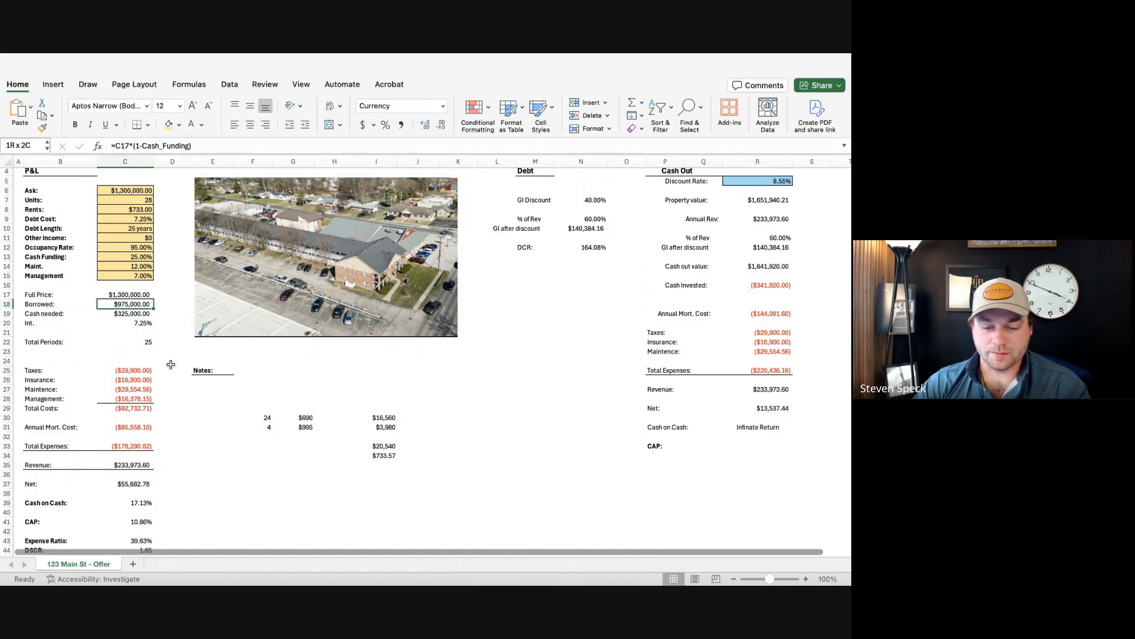
pyautogui.press('Down')
pyautogui.hotkey('shift', 'Left')
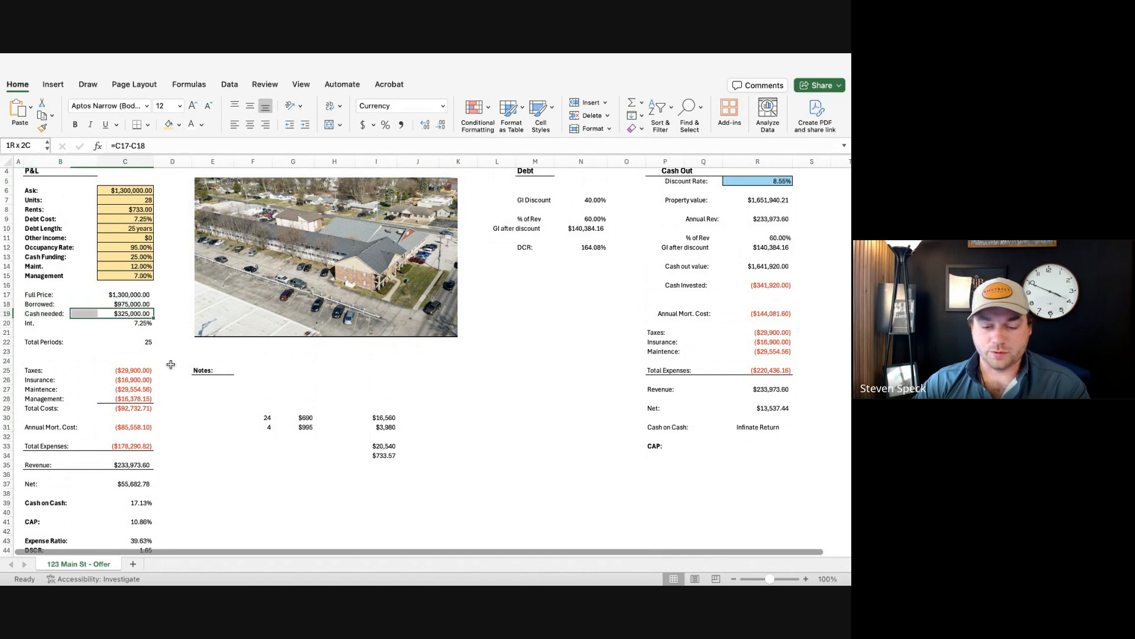
pyautogui.press('Up')
pyautogui.hotkey('shift', 'Left')
pyautogui.hotkey('shift', 'Right')
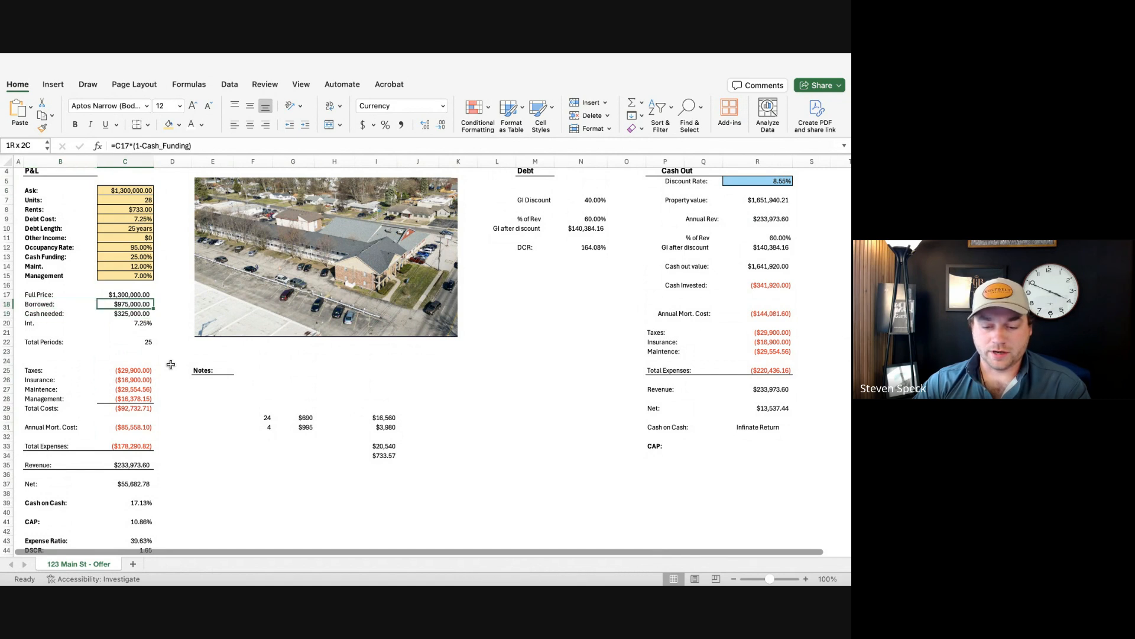
pyautogui.hotkey('shift', 'Left')
pyautogui.press('Up')
pyautogui.hotkey('shift', 'Left')
pyautogui.hotkey('shift', 'Right')
pyautogui.hotkey('shift', 'Left')
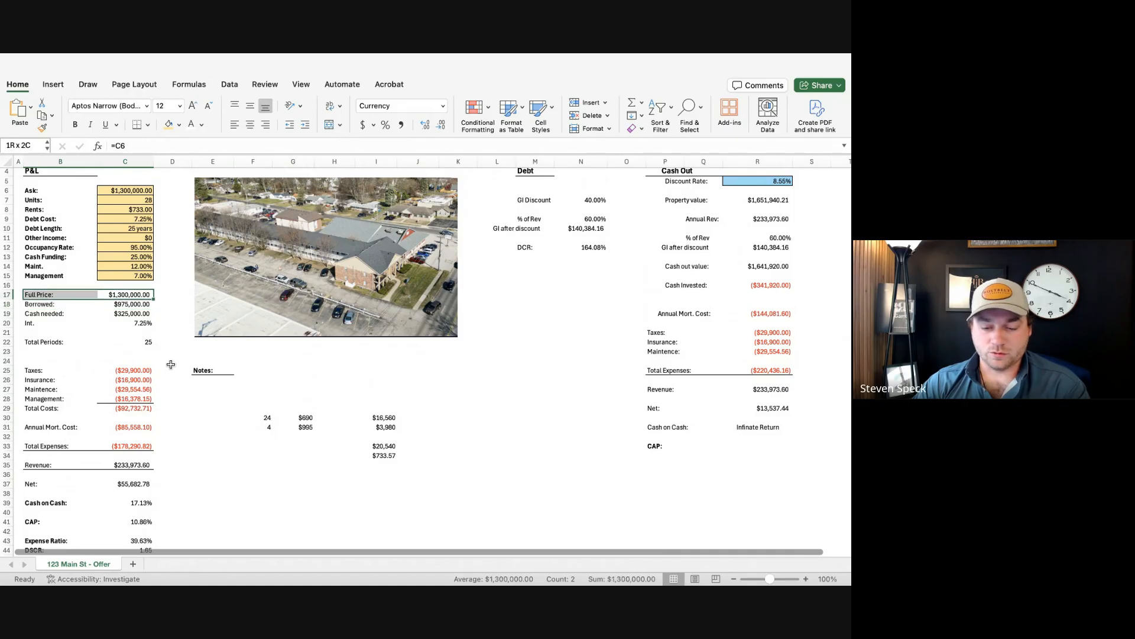
# Step: Examine the Net row of the P&L in B37:C37
pyautogui.press('Down')
pyautogui.press('Down')
pyautogui.press('Down')
pyautogui.press('Down')
pyautogui.press('Down')
pyautogui.press('Down')
pyautogui.press('Down')
pyautogui.press('Down')
pyautogui.press('Down')
pyautogui.press('Down')
pyautogui.press('Down')
pyautogui.press('Down')
pyautogui.press('Down')
pyautogui.press('Down')
pyautogui.press('Down')
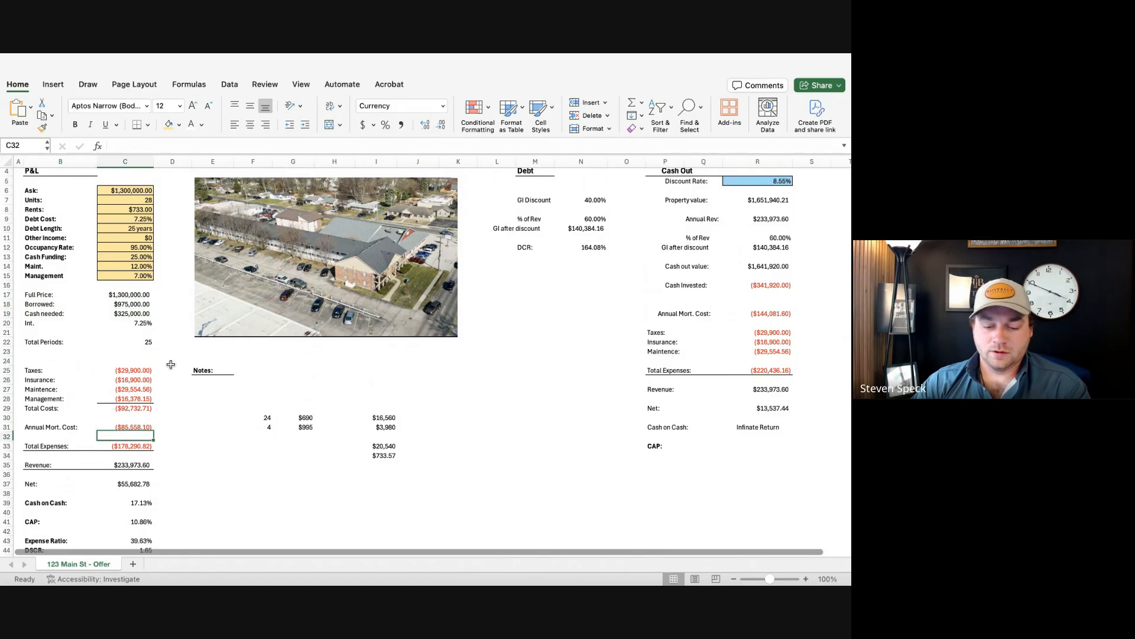
pyautogui.press('Down')
pyautogui.press('Down')
pyautogui.press('Down')
pyautogui.press('Down')
pyautogui.press('Down')
pyautogui.hotkey('shift', 'Left')
pyautogui.hotkey('shift', 'Right')
pyautogui.hotkey('shift', 'Left')
pyautogui.hotkey('shift', 'Right')
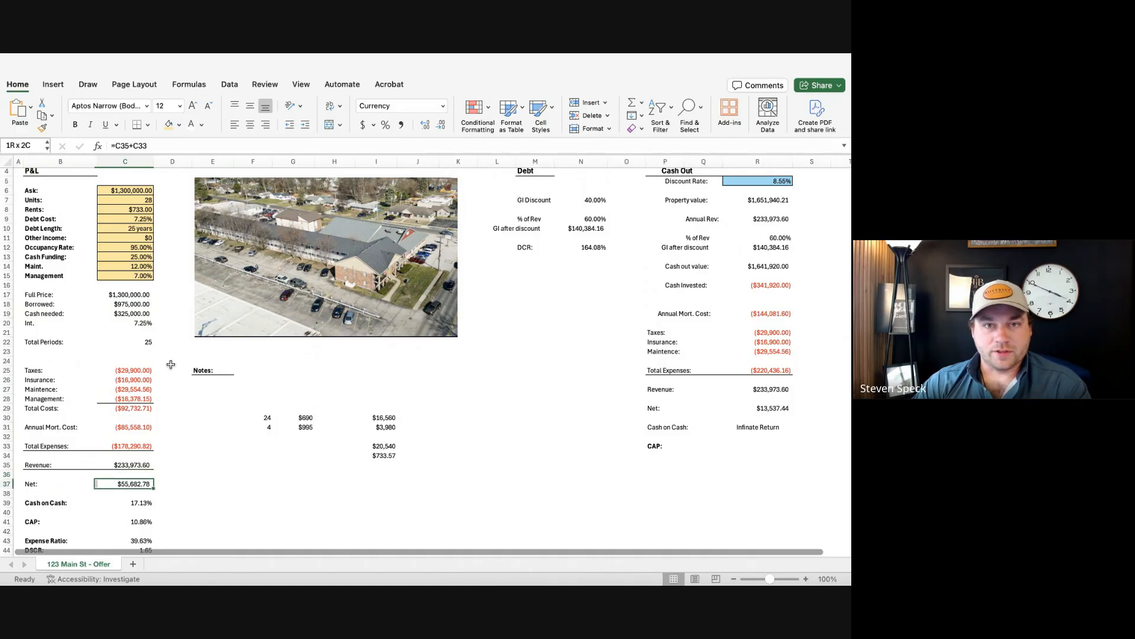
pyautogui.hotkey('shift', 'Left')
# Step: Review the CAP and Cash on Cash return metrics in rows 41 and 39
pyautogui.scroll(-3, 188, 400)
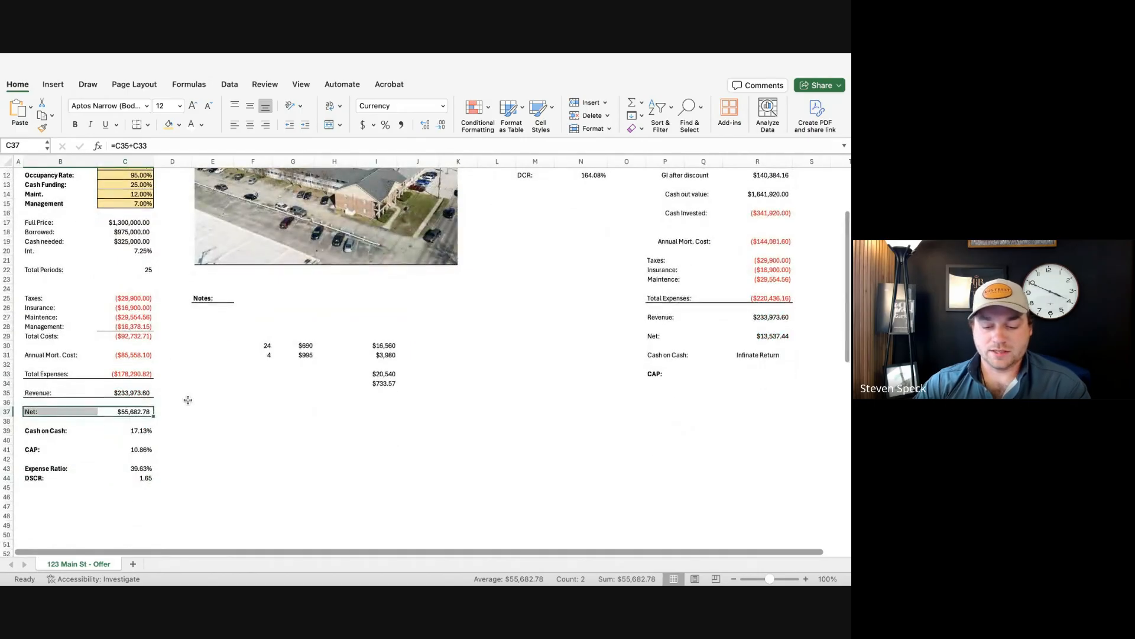
pyautogui.press('Down')
pyautogui.press('Down')
pyautogui.press('Down')
pyautogui.press('Down')
pyautogui.hotkey('shift', 'Left')
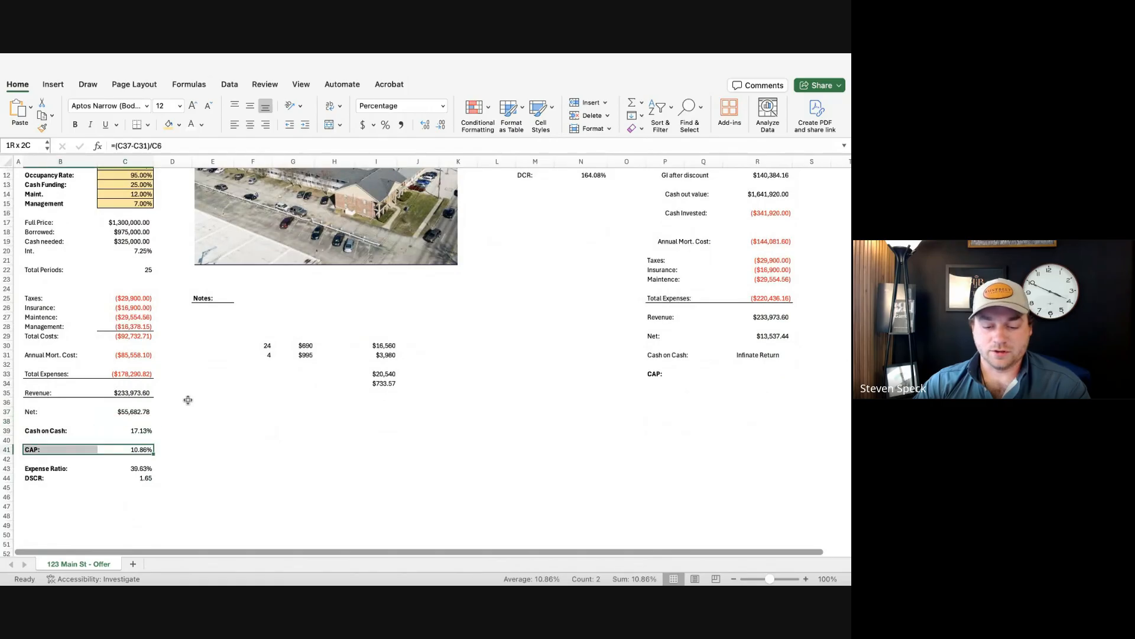
pyautogui.press('Right')
pyautogui.press('Up')
pyautogui.press('Up')
pyautogui.press('Left')
pyautogui.hotkey('shift', 'Left')
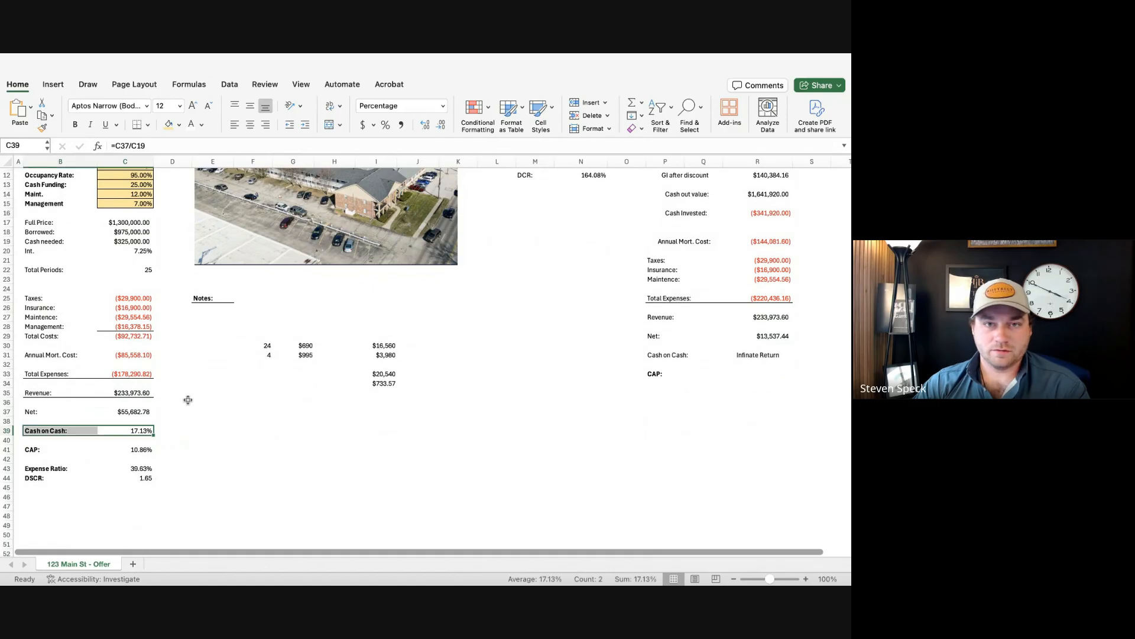
pyautogui.press('Down')
pyautogui.press('Down')
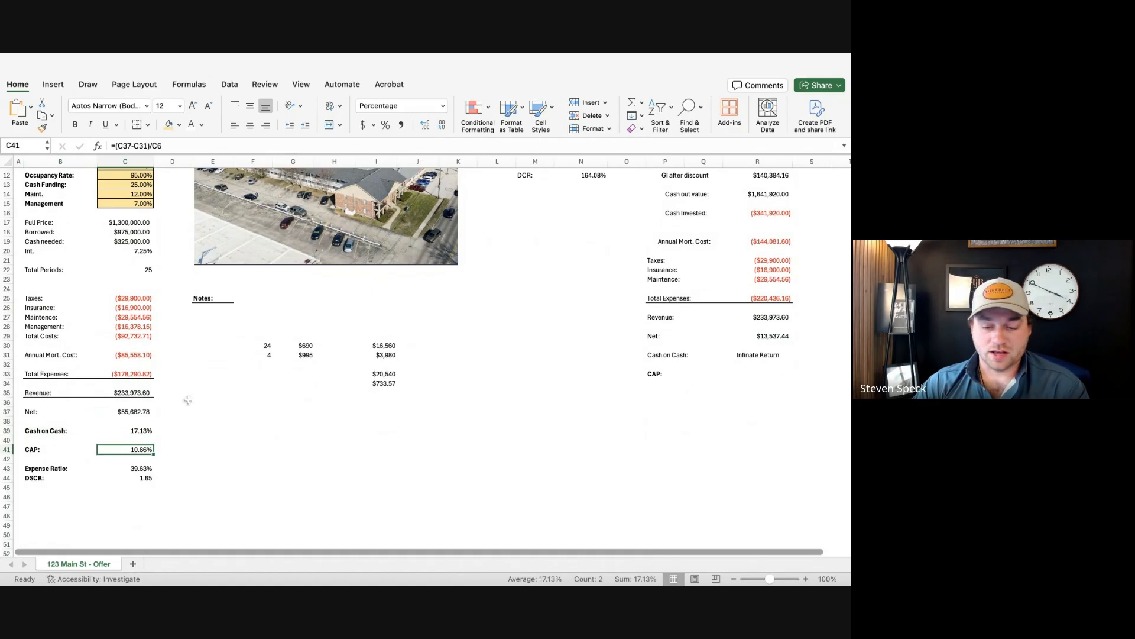
pyautogui.hotkey('shift', 'Left')
pyautogui.hotkey('shift', 'Right')
pyautogui.hotkey('shift', 'Left')
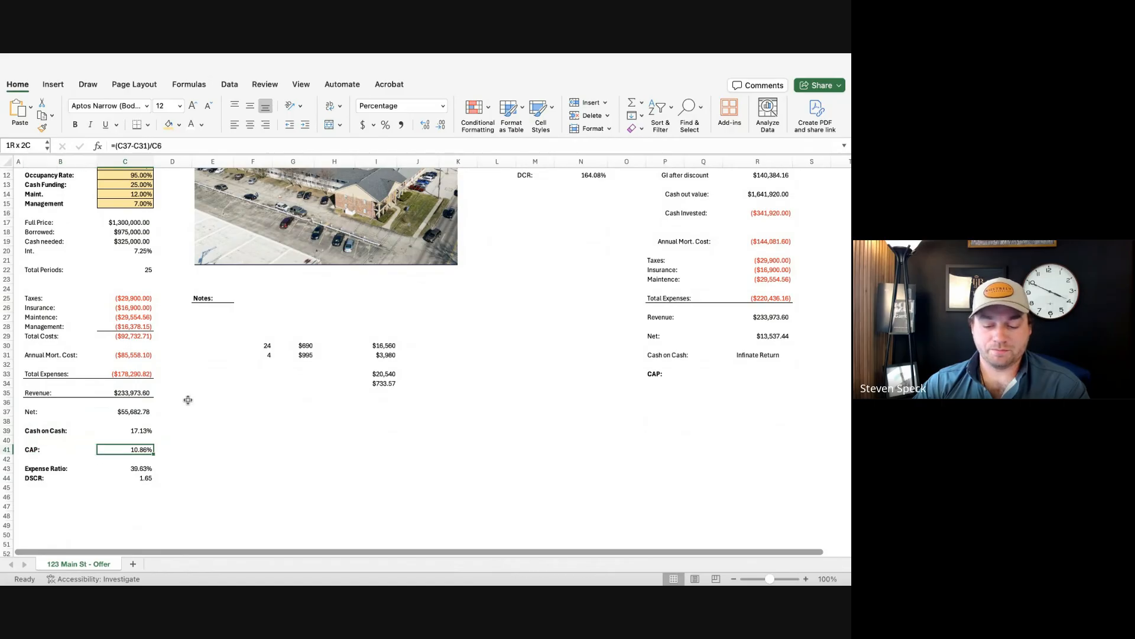
# Step: Examine the Revenue row and its formula in B35:C35
pyautogui.scroll(2, 188, 400)
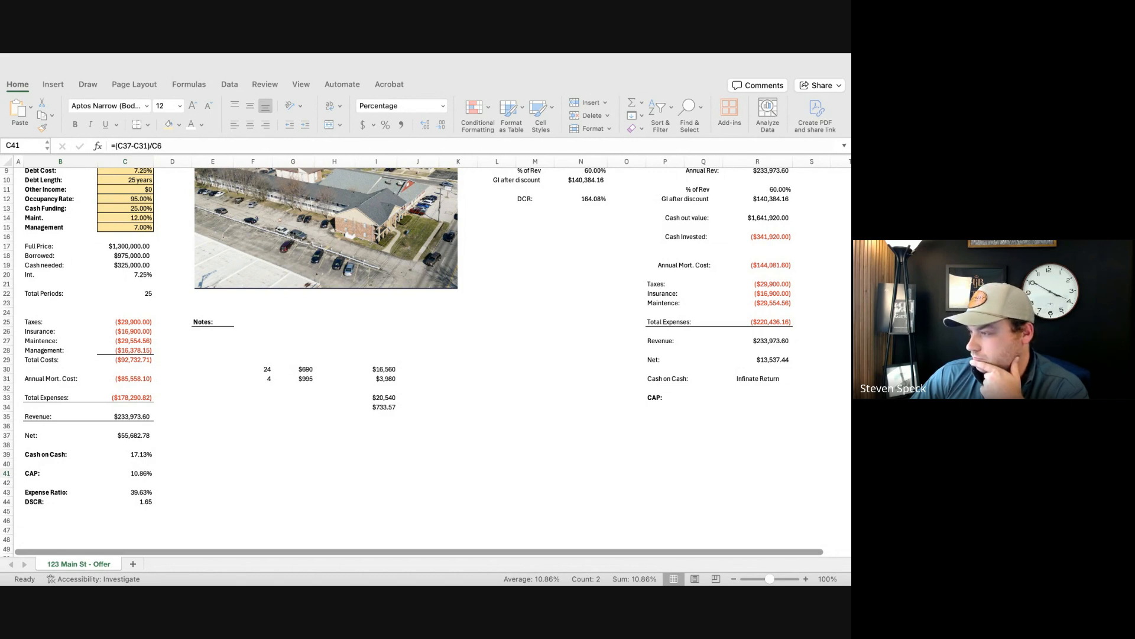
pyautogui.click(494, 447)
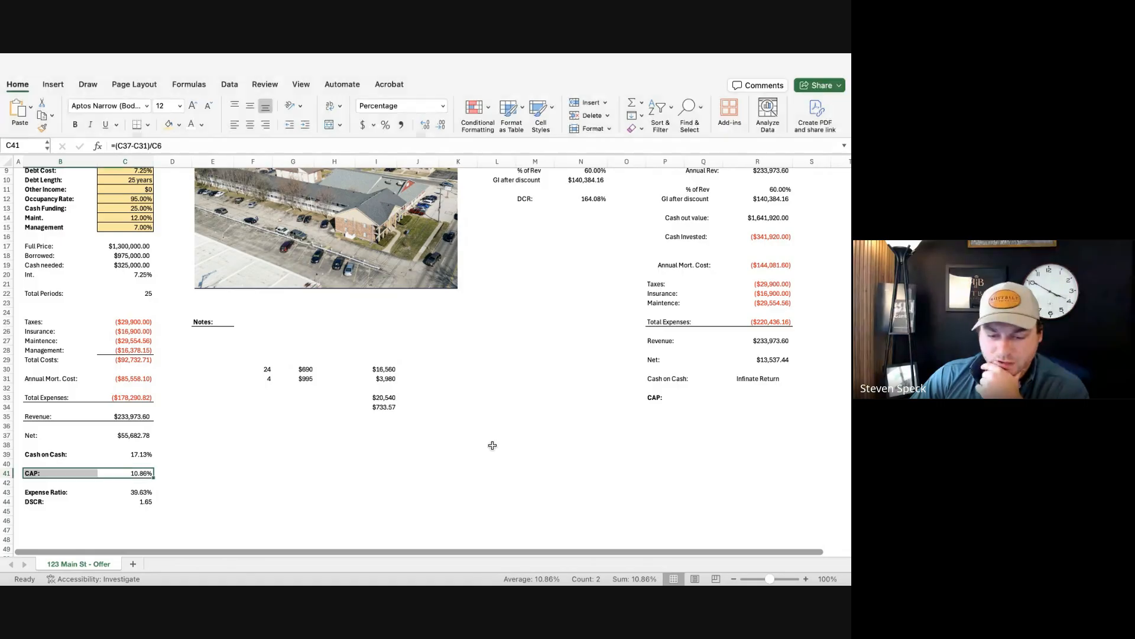
pyautogui.click(292, 443)
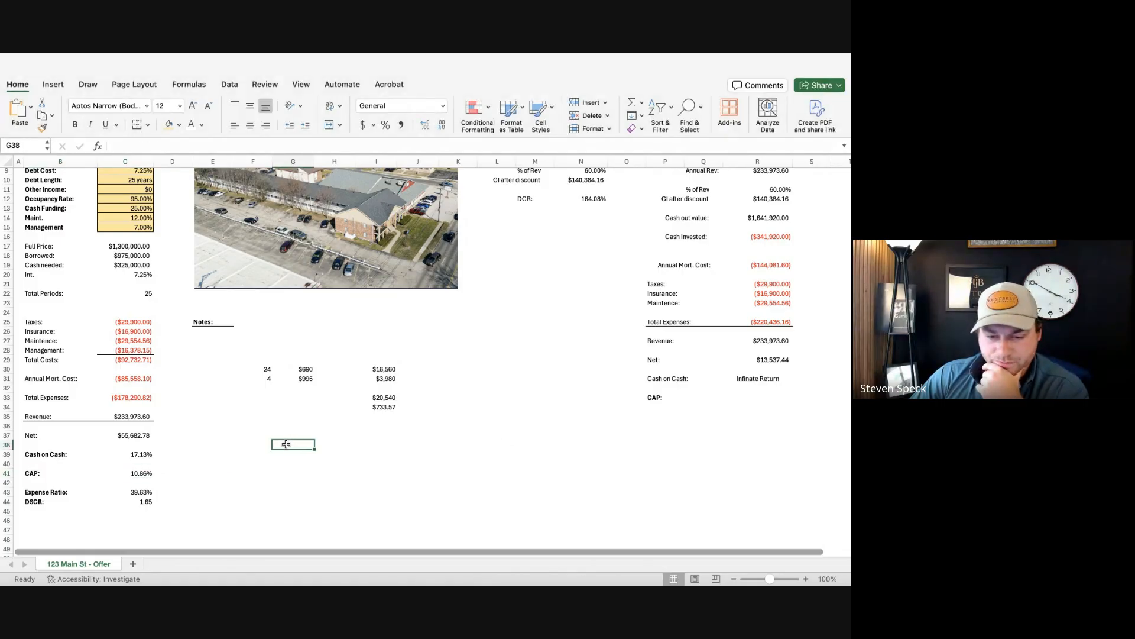
pyautogui.click(151, 416)
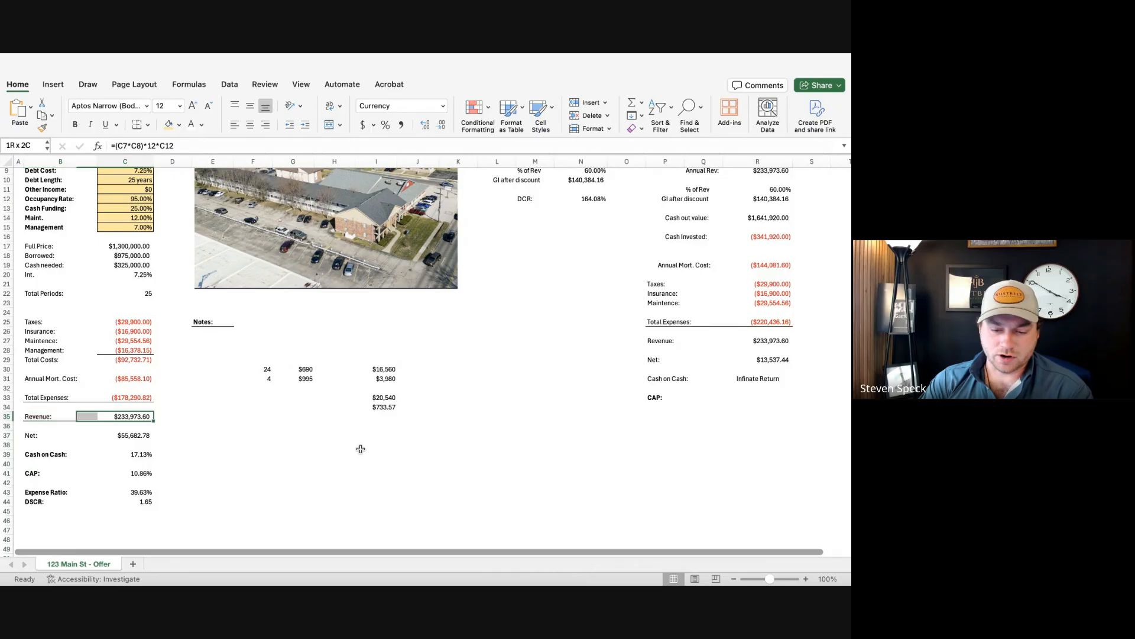
pyautogui.hotkey('shift', 'Left')
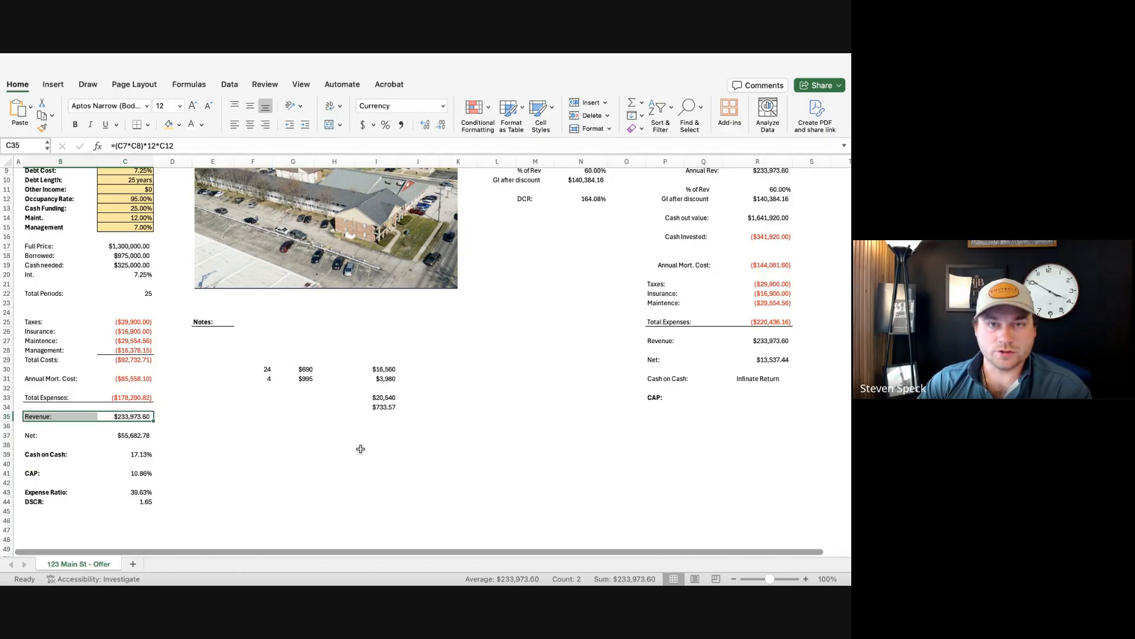
# Step: Set the Occupancy Rate assumption in C12 to 93%
pyautogui.scroll(2, 319, 406)
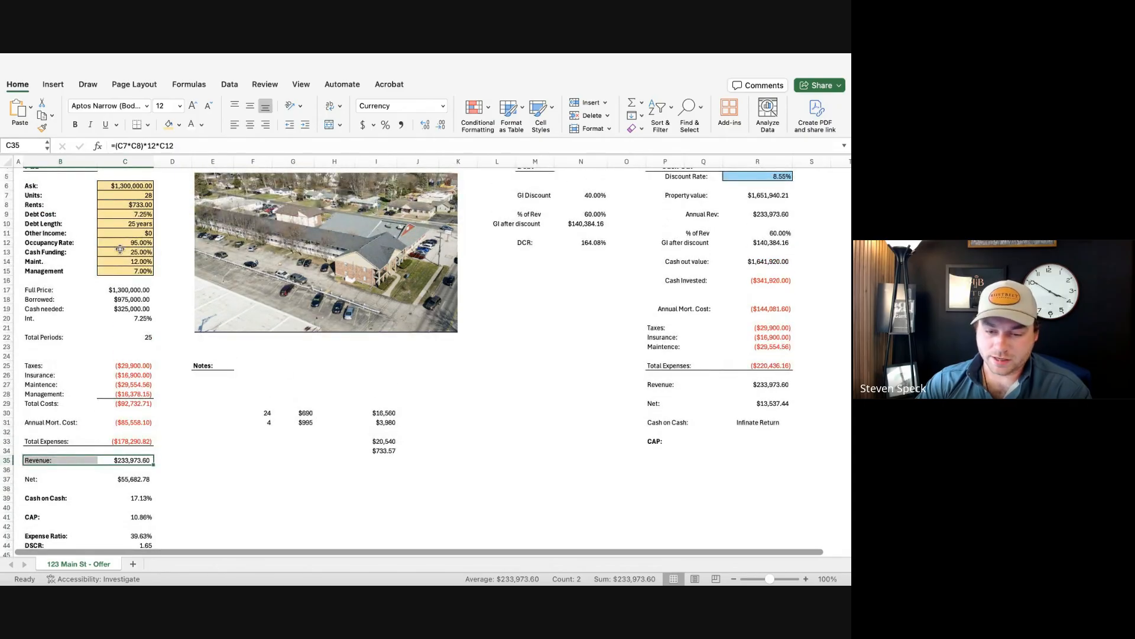
pyautogui.click(125, 223)
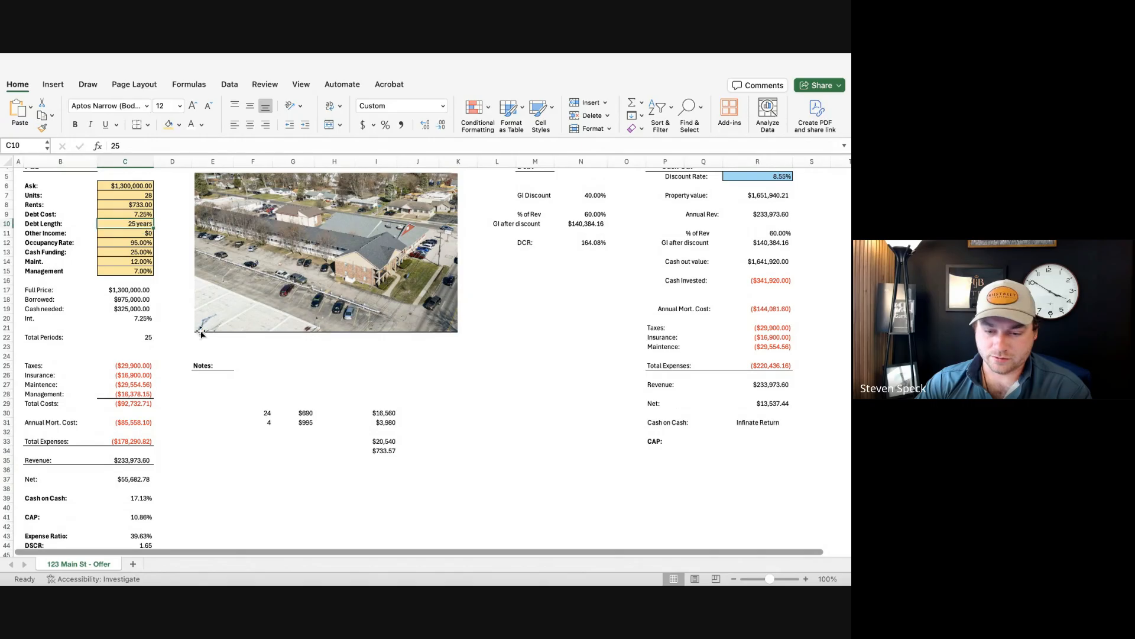
pyautogui.press('Down')
pyautogui.press('Down')
pyautogui.hotkey('shift', 'Left')
pyautogui.hotkey('shift', 'Right')
pyautogui.hotkey('shift', 'Left')
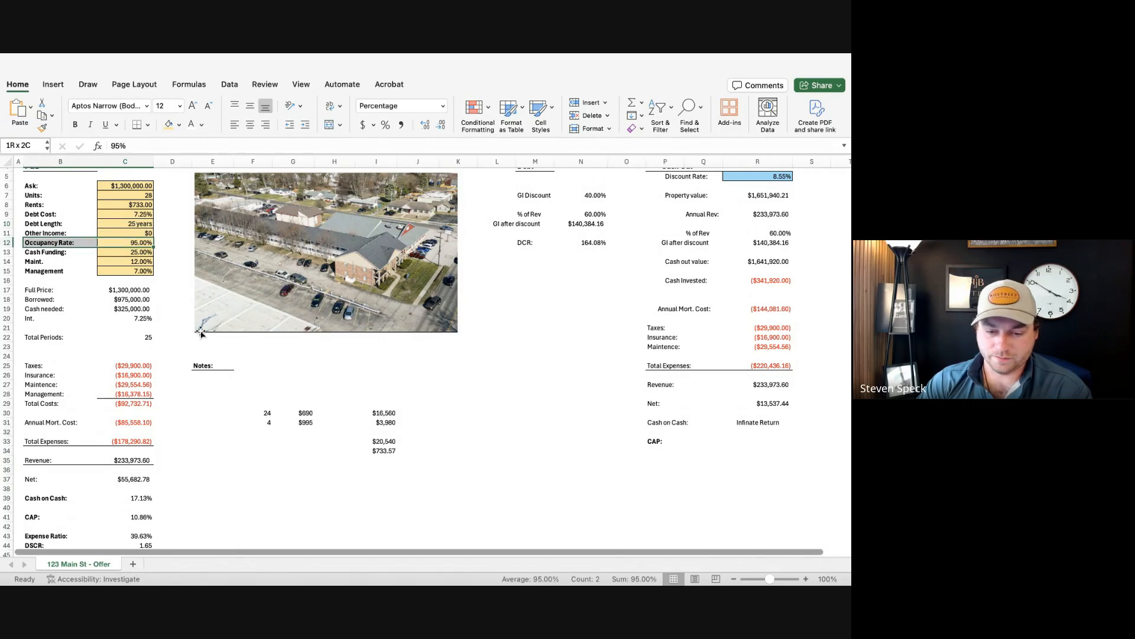
pyautogui.hotkey('shift', 'Right')
pyautogui.write('93')
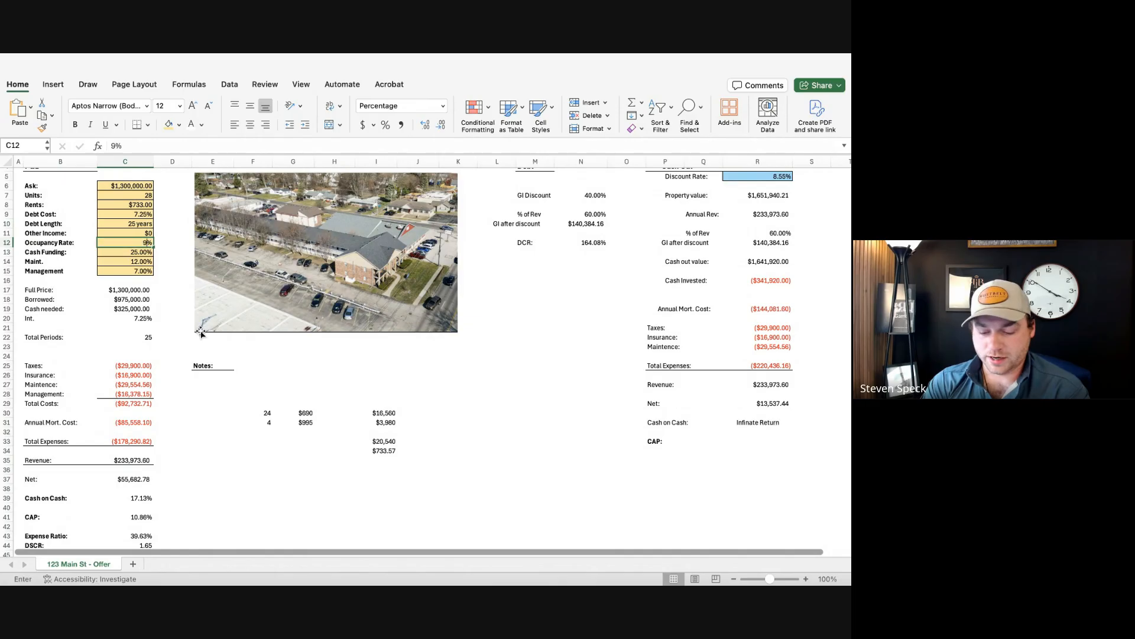
pyautogui.press('Return')
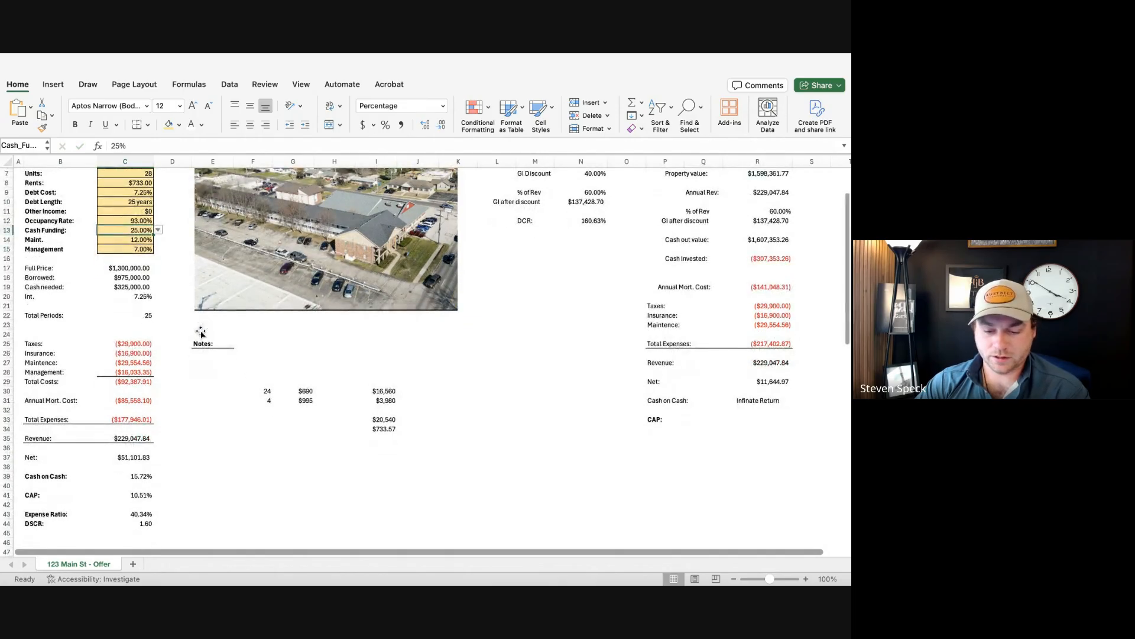
# Step: Set the Occupancy Rate in C12 to 92% and check the resulting return metrics
pyautogui.scroll(3, 201, 332)
pyautogui.press('Up')
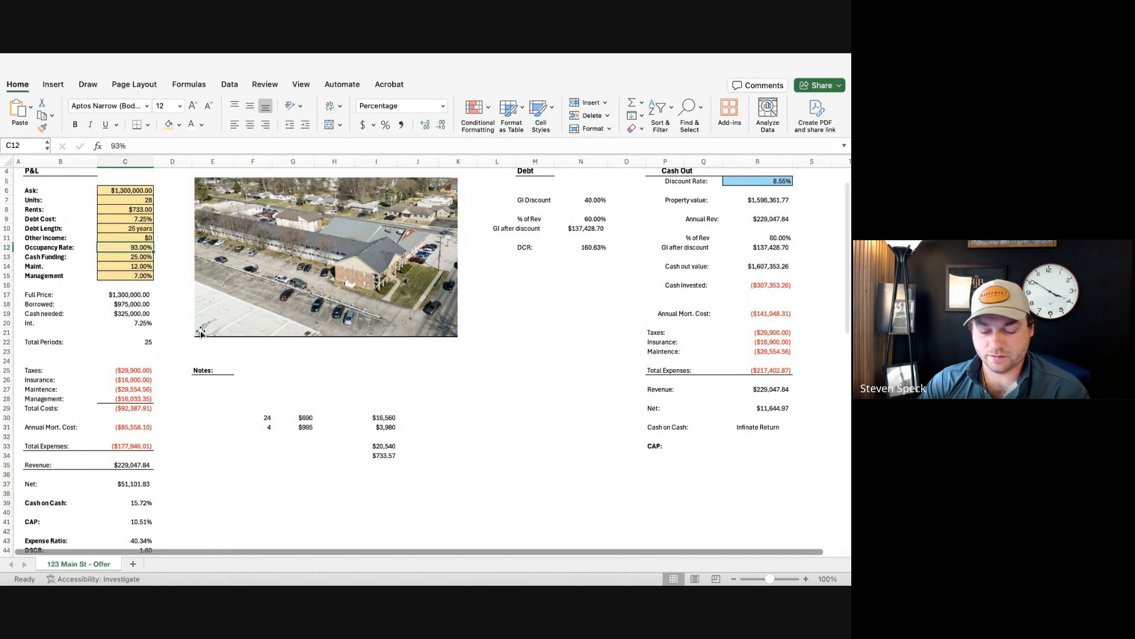
pyautogui.write('92')
pyautogui.press('Return')
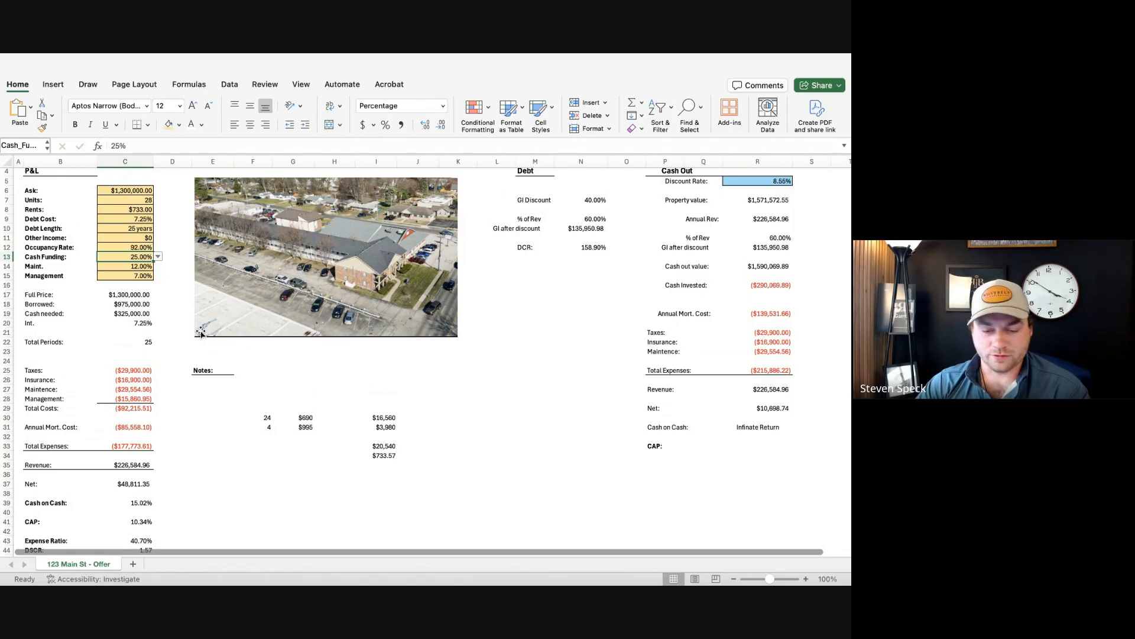
pyautogui.scroll(-3, 201, 332)
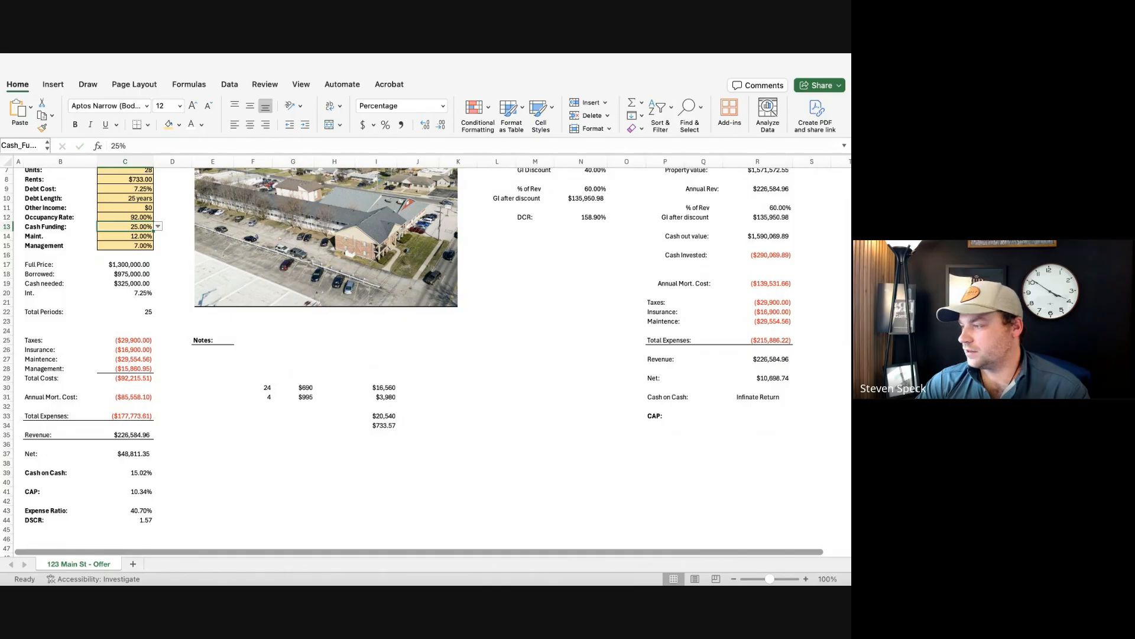
# Step: Examine the formulas behind the Taxes, Insurance, Maintenance, Management and Total Costs rows in C25:C29
pyautogui.click(133, 340)
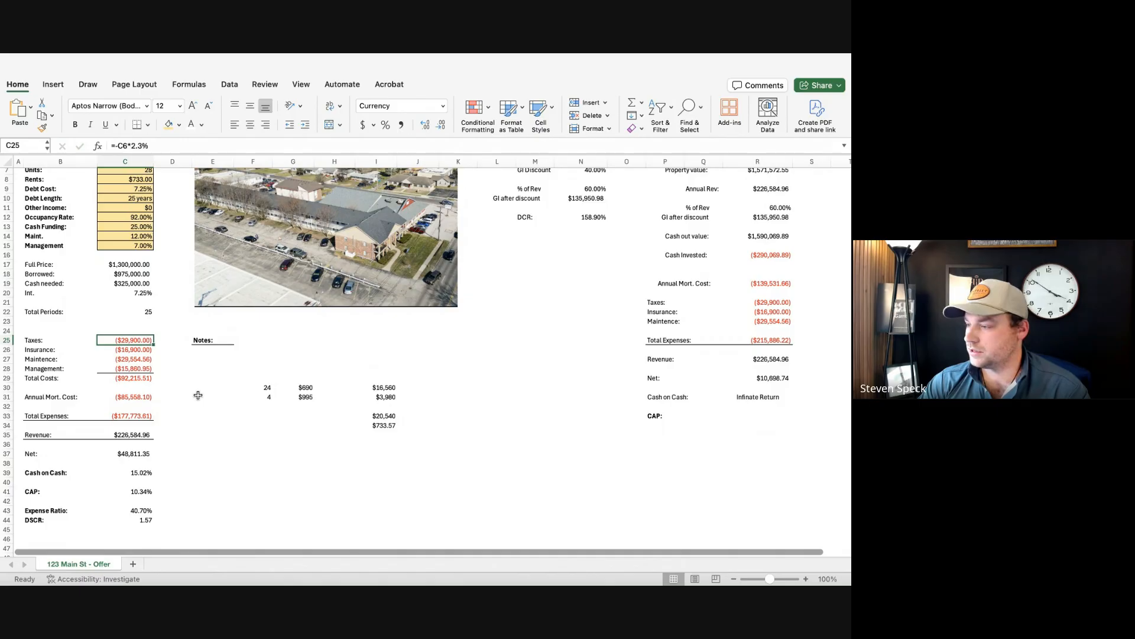
pyautogui.press('Down')
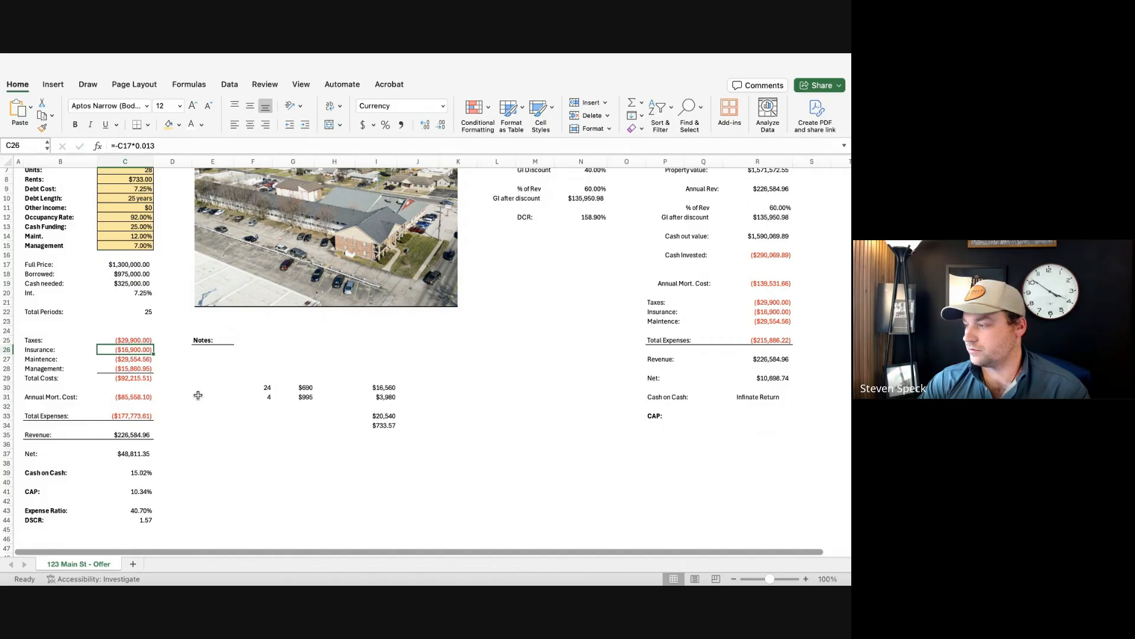
pyautogui.press('Down')
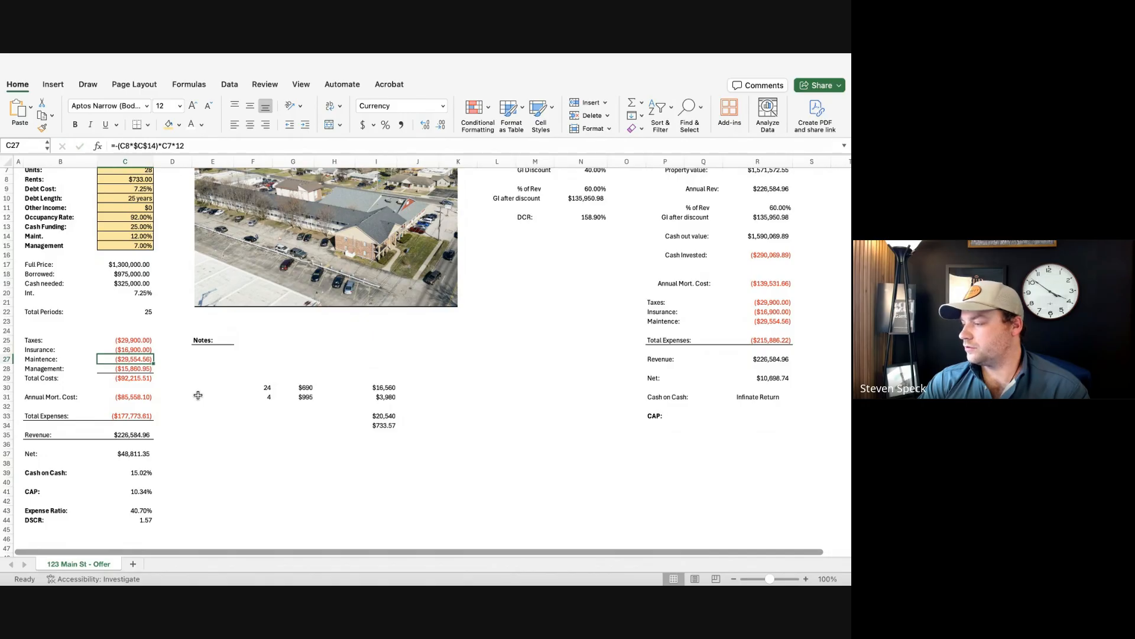
pyautogui.press('Down')
pyautogui.press('Down')
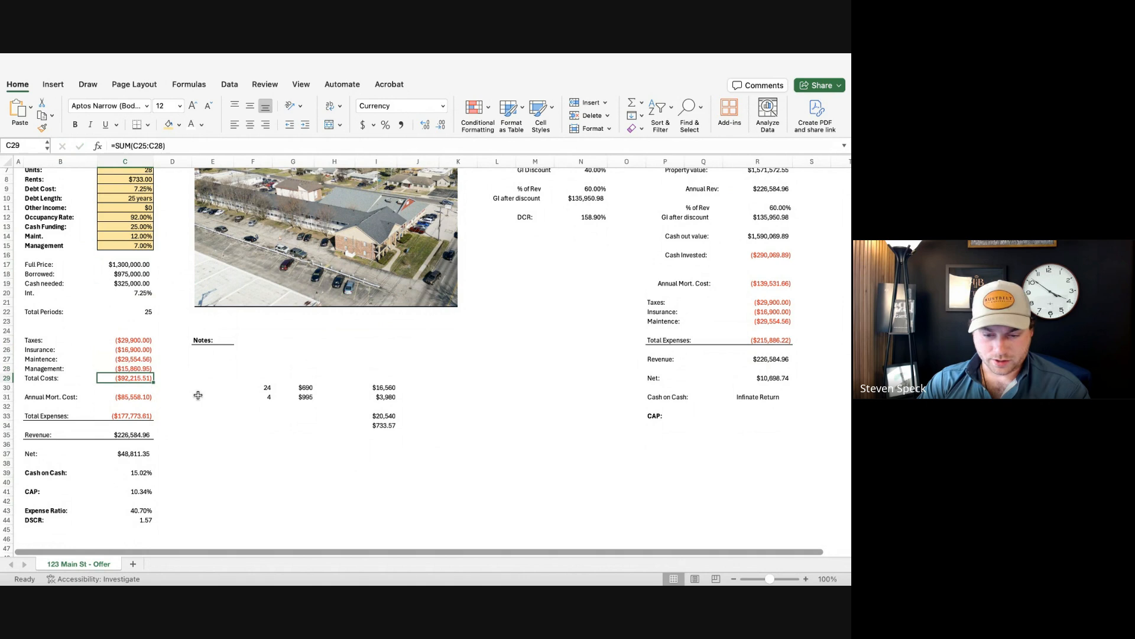
pyautogui.press('Up')
pyautogui.press('Up')
pyautogui.press('Down')
pyautogui.press('Down')
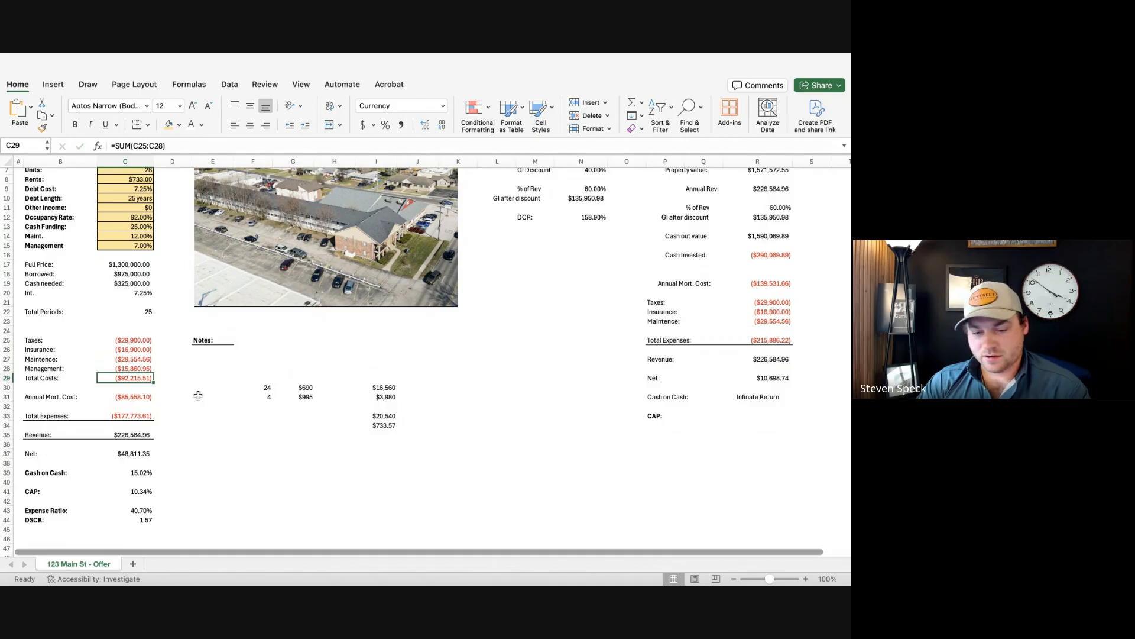
# Step: Set the Maint. assumption in C14 to 14%
pyautogui.click(123, 243)
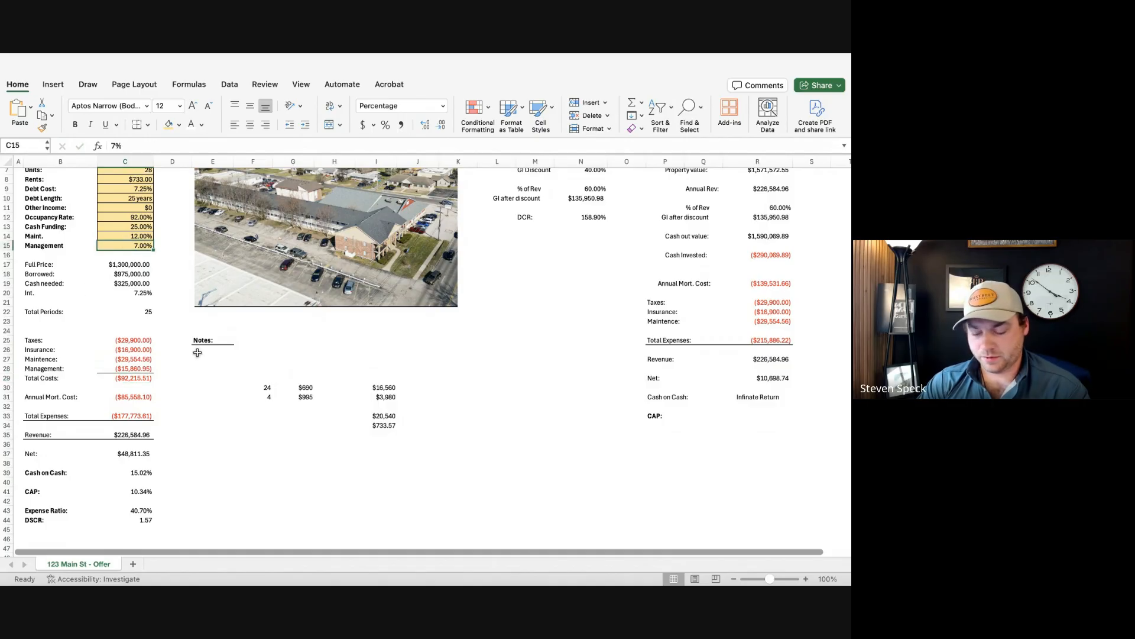
pyautogui.press('Up')
pyautogui.write('1')
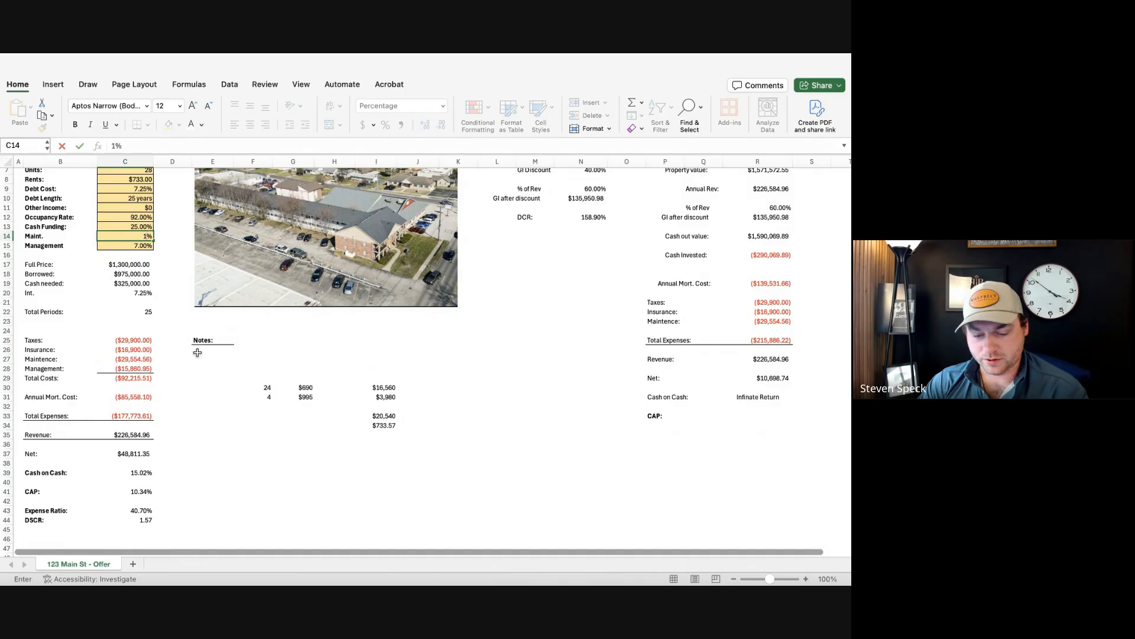
pyautogui.write('4')
pyautogui.press('Return')
pyautogui.press('Up')
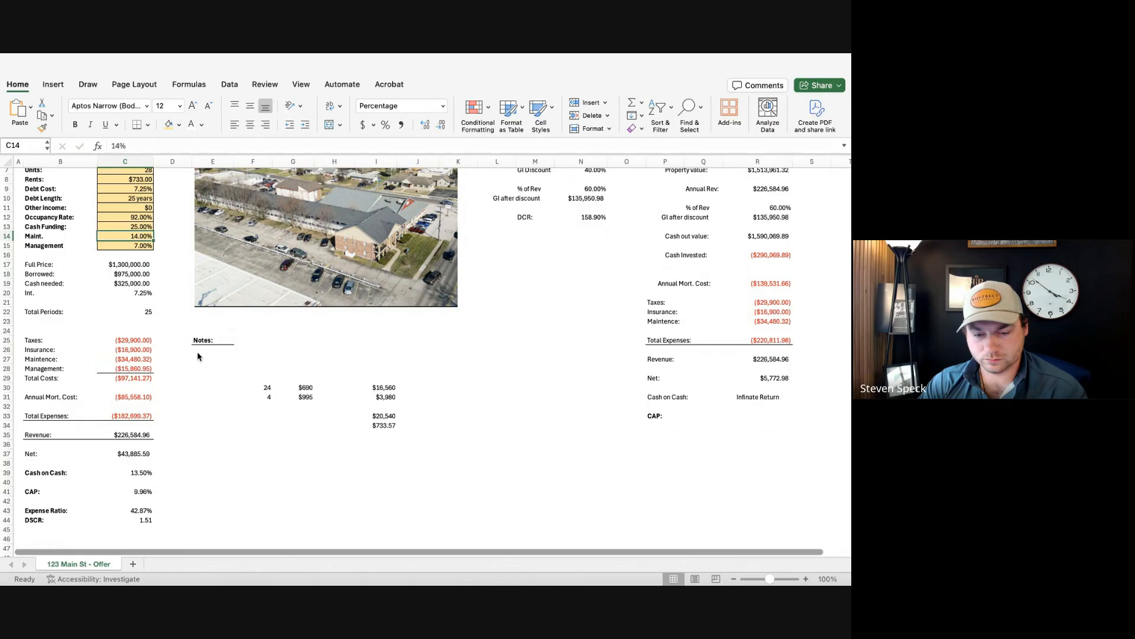
# Step: Test the Maint. assumption in C14 at 15% and at 20%
pyautogui.write('15')
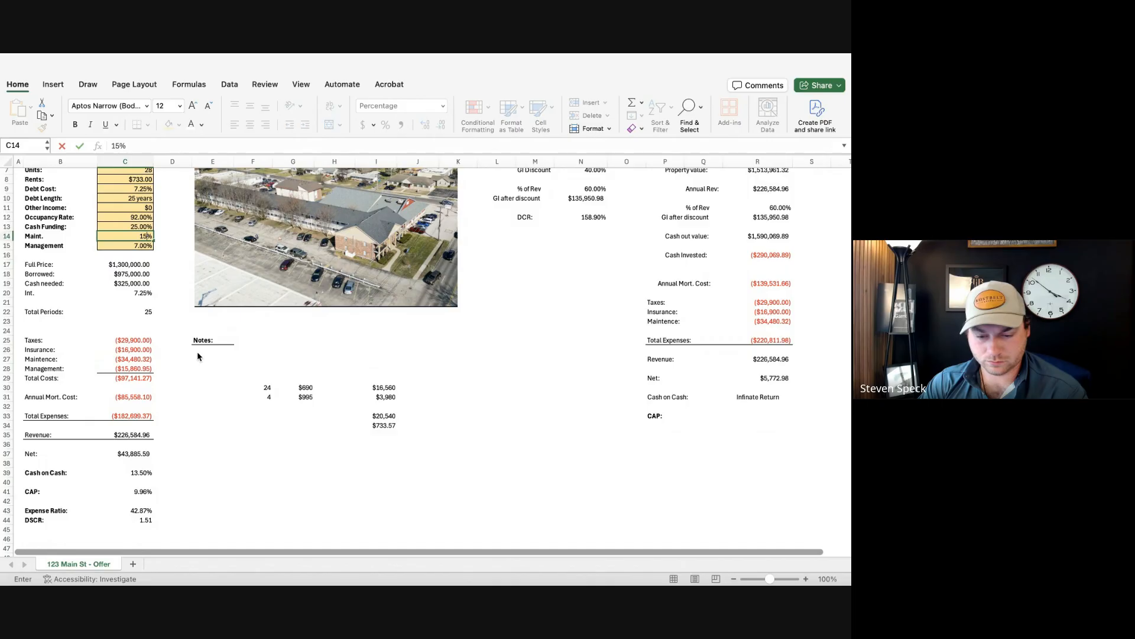
pyautogui.press('Return')
pyautogui.press('Up')
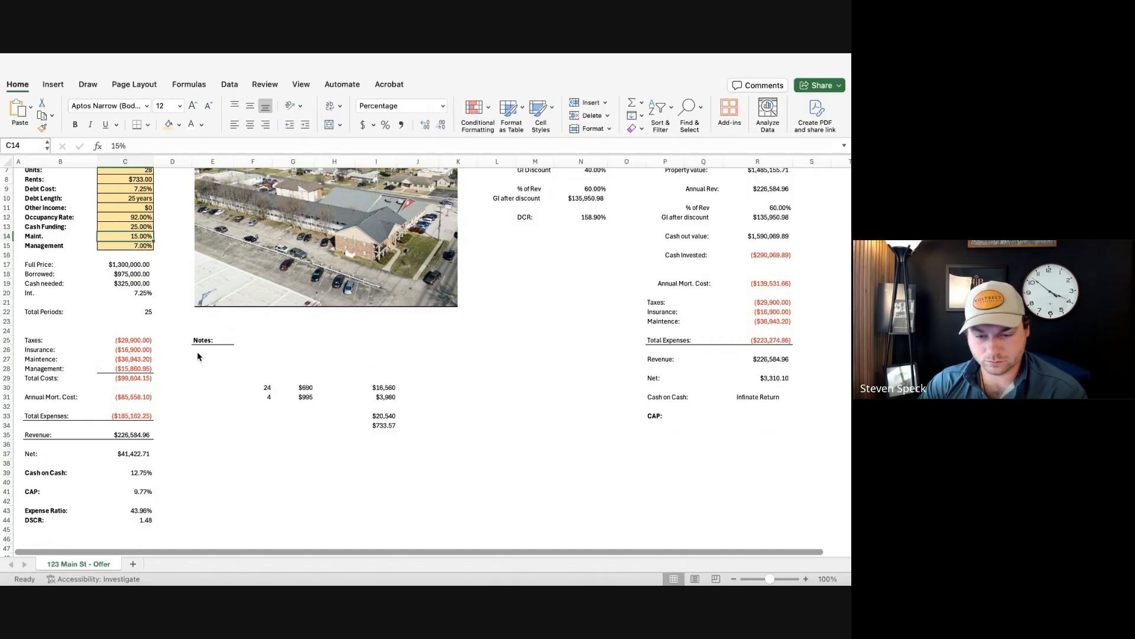
pyautogui.write('20')
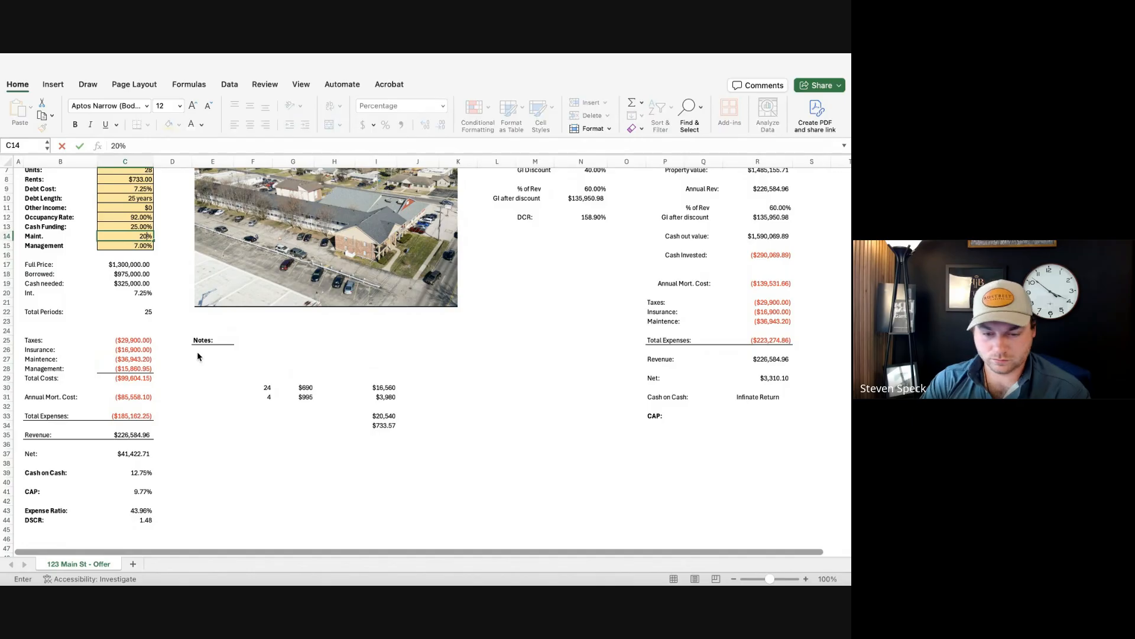
pyautogui.press('Tab')
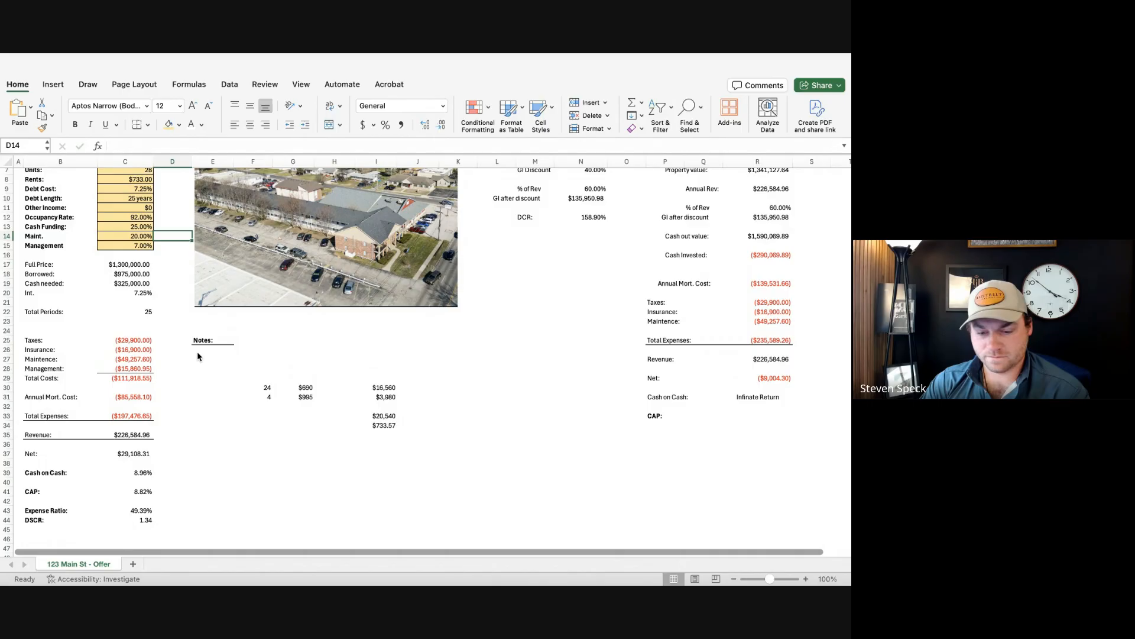
pyautogui.press('Left')
# Step: Raise the Maint. assumption in C14 to 21% and finally to 22%
pyautogui.write('21')
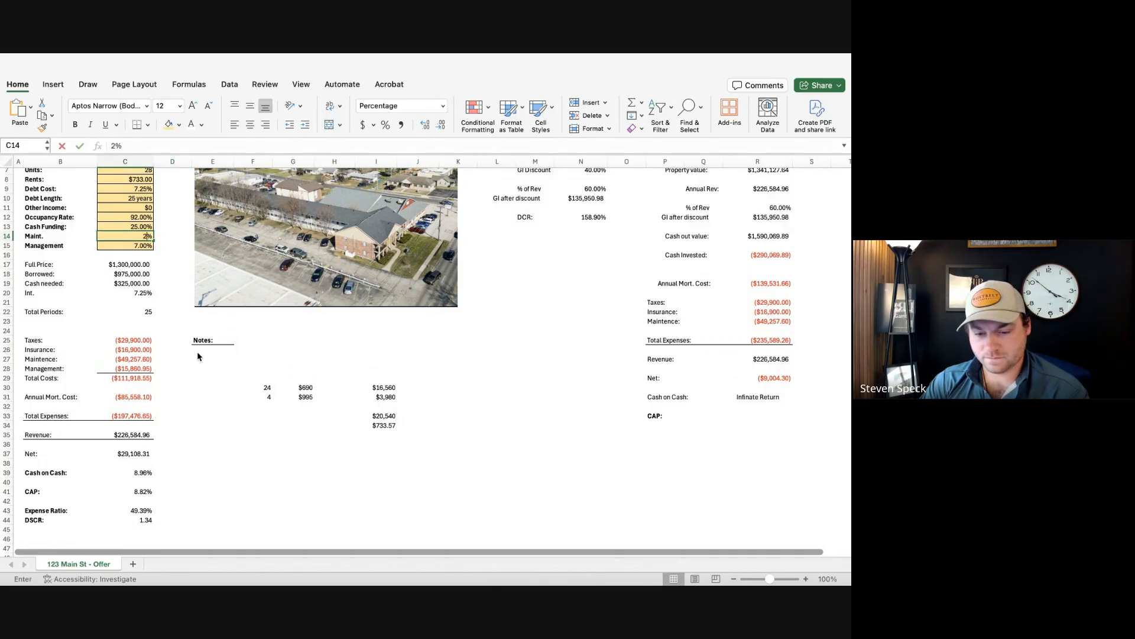
pyautogui.press('Return')
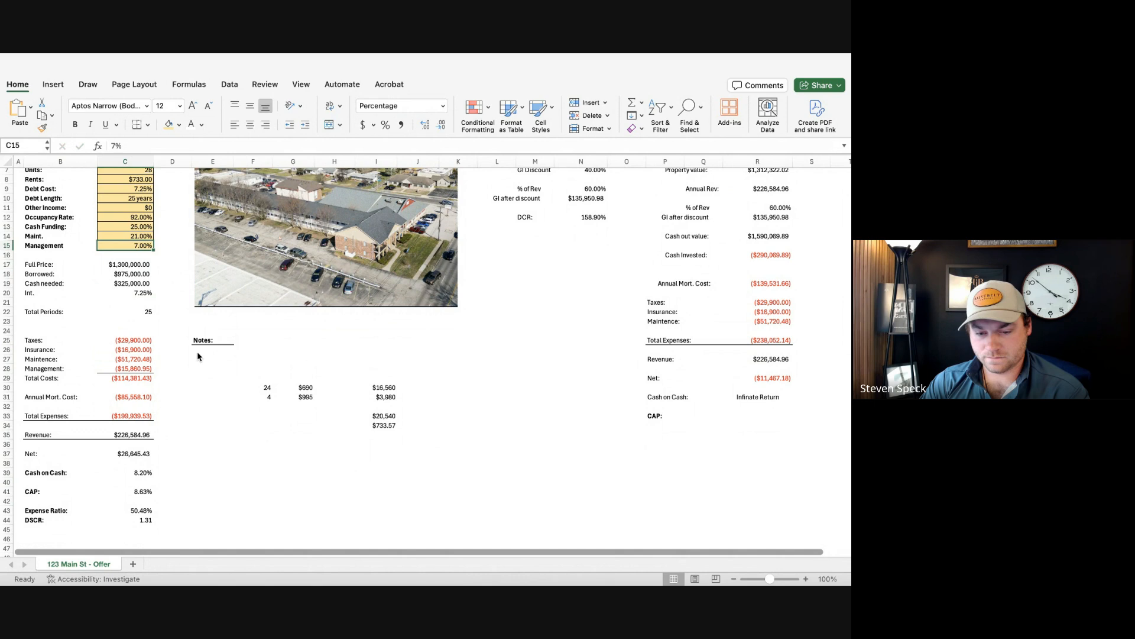
pyautogui.press('Up')
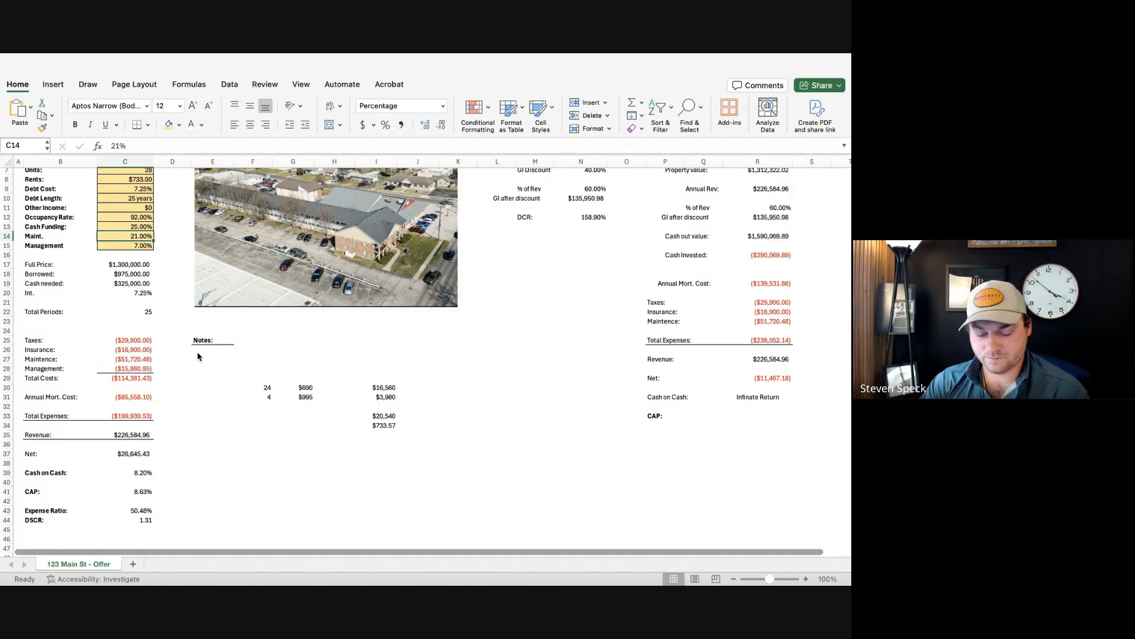
pyautogui.write('22')
pyautogui.press('Return')
pyautogui.press('Up')
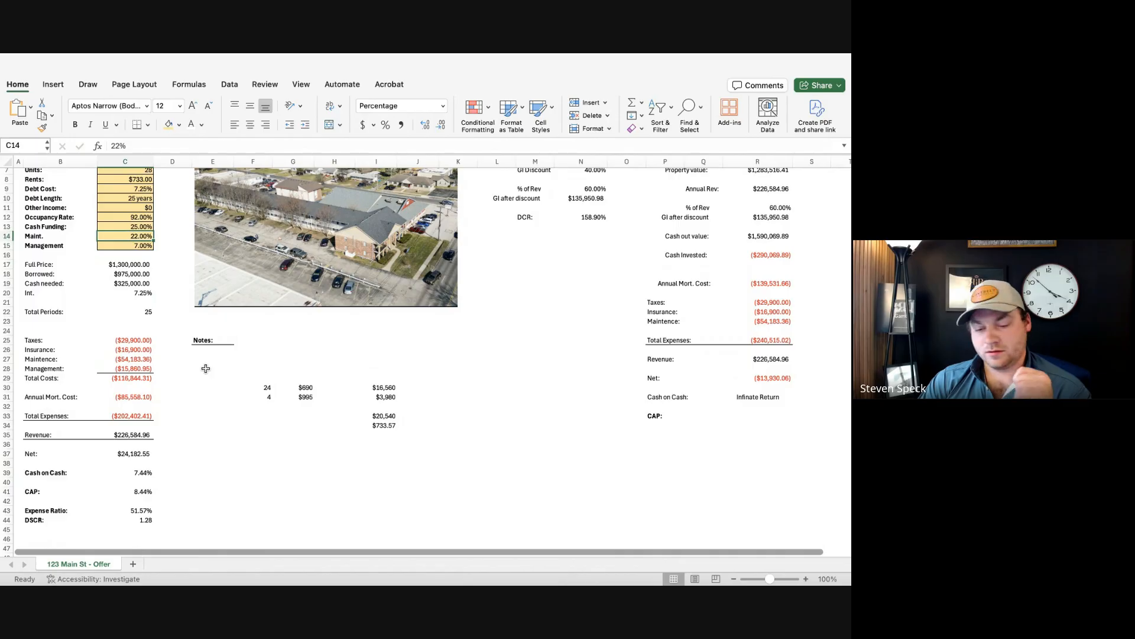
# Step: Calculate revenue less total operating costs in E35 with the formula =C35+C29
pyautogui.scroll(-3, 206, 368)
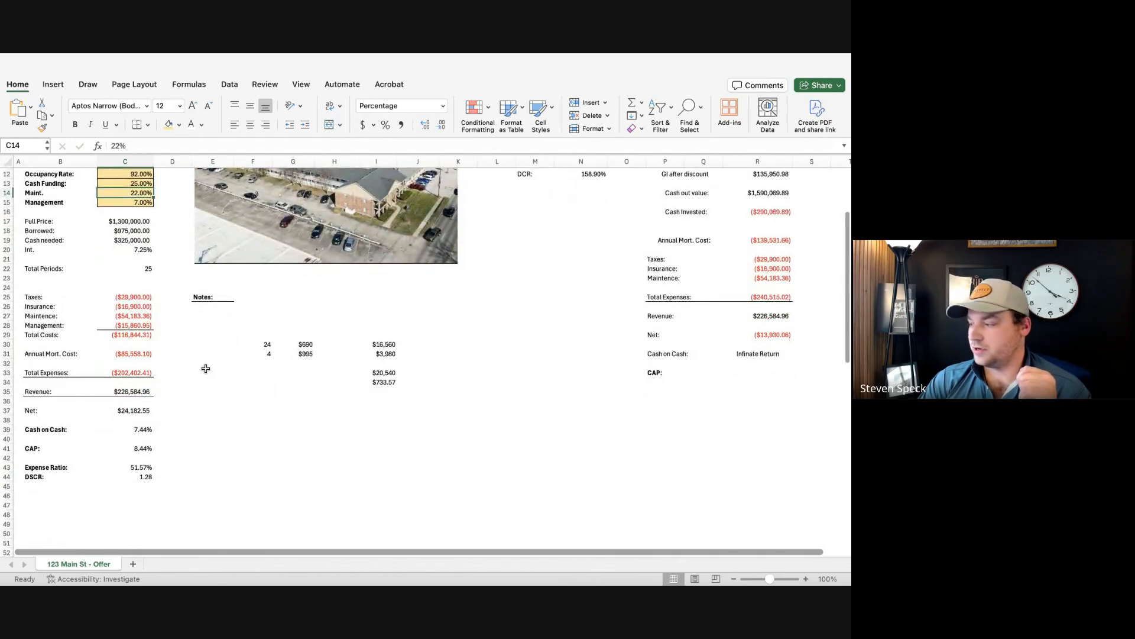
pyautogui.click(217, 384)
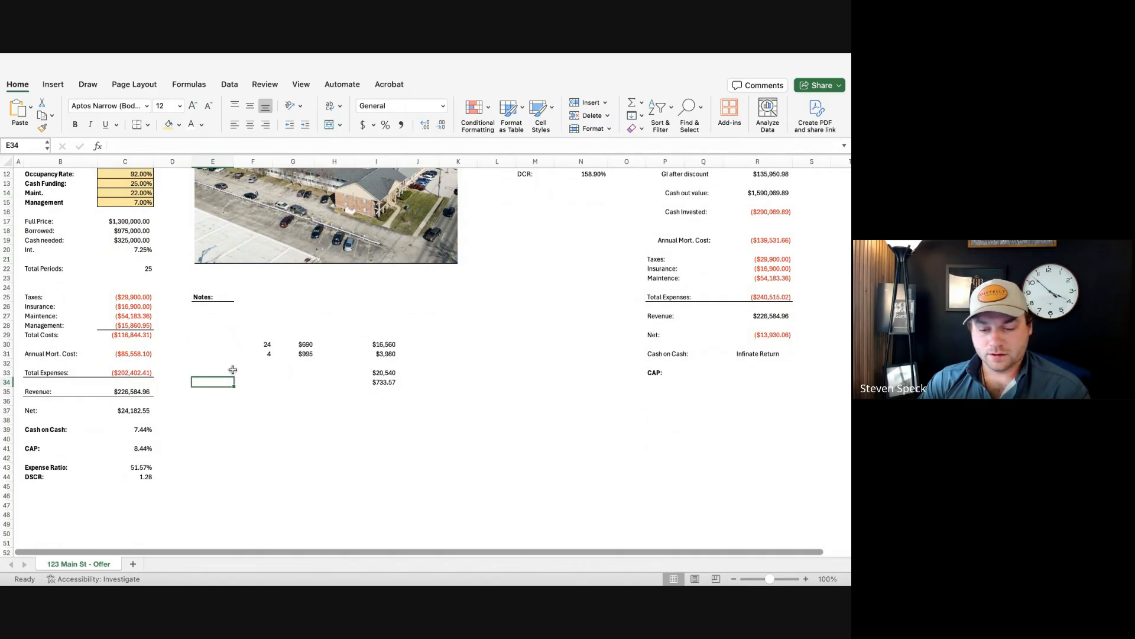
pyautogui.press('Down')
pyautogui.write('=')
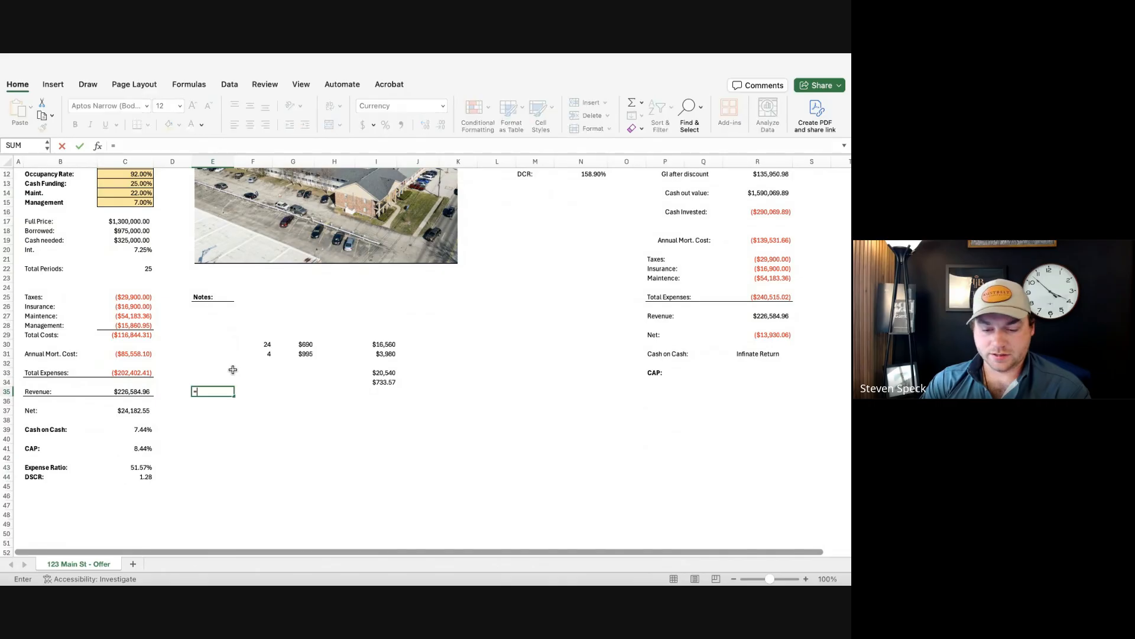
pyautogui.press('Left')
pyautogui.press('Left')
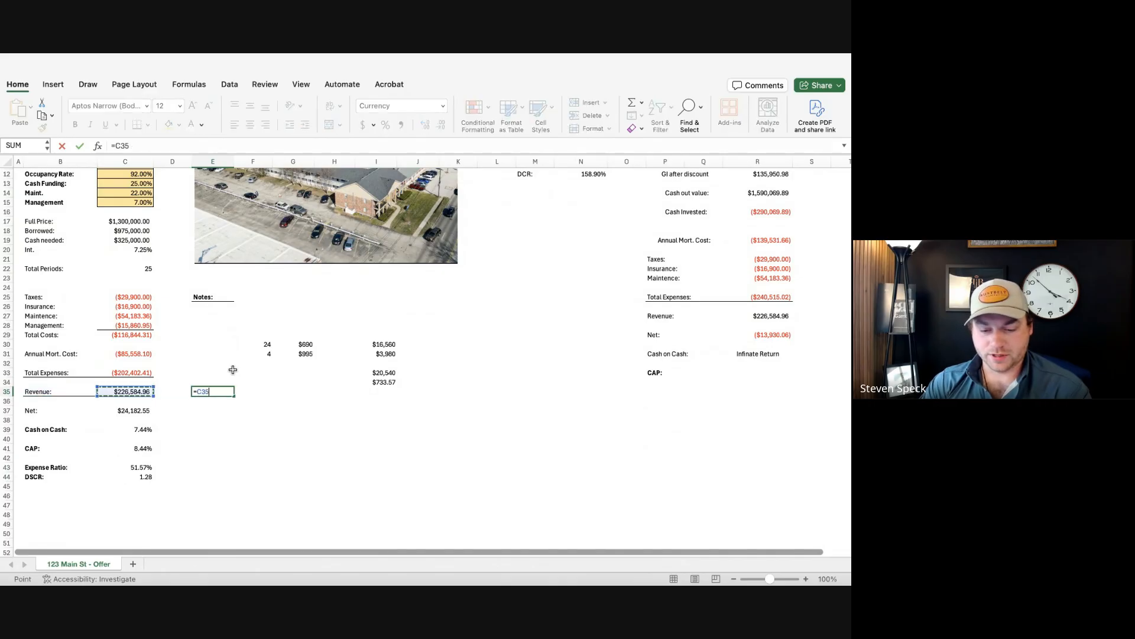
pyautogui.write('=C35')
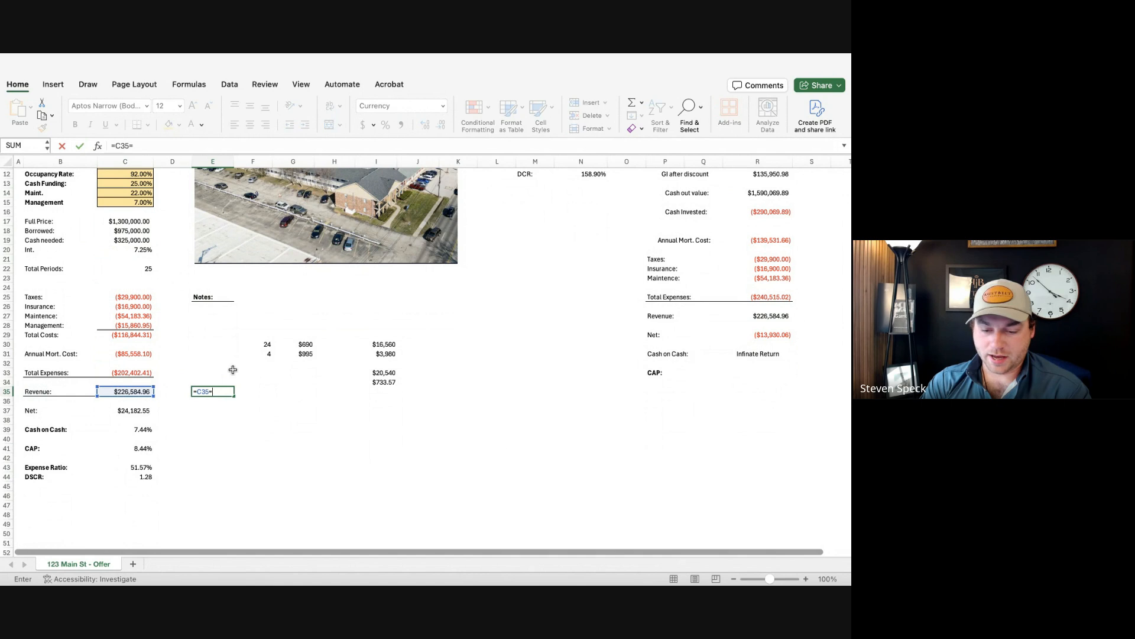
pyautogui.write('+')
pyautogui.press('Left')
pyautogui.press('Left')
pyautogui.press('Up')
pyautogui.press('Up')
pyautogui.press('Up')
pyautogui.press('Up')
pyautogui.press('Up')
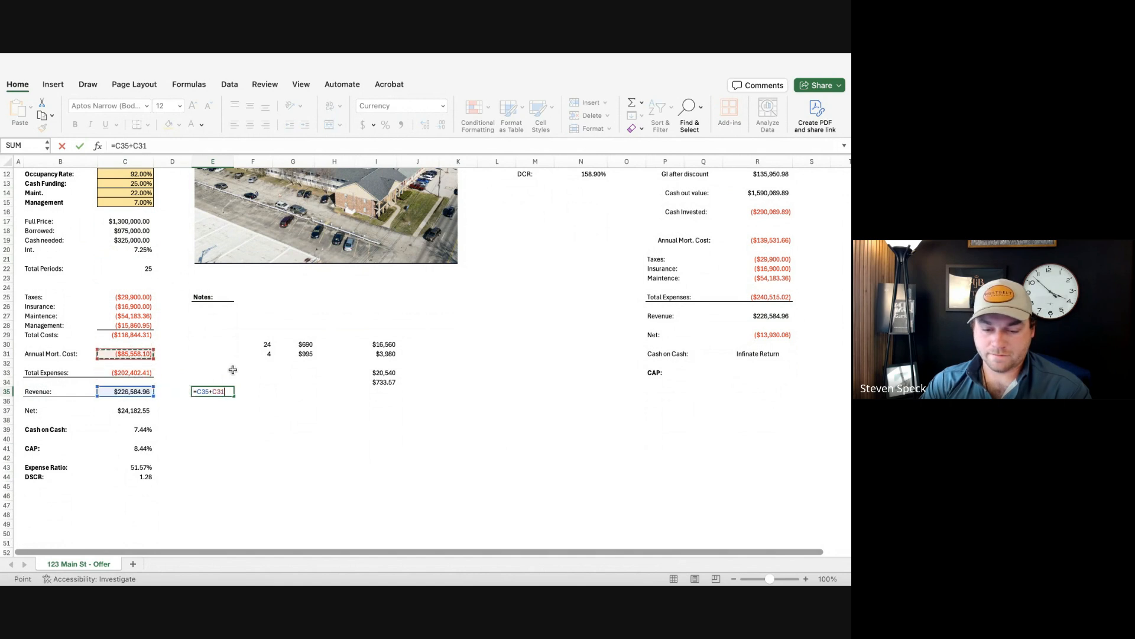
pyautogui.press('Up')
pyautogui.press('Return')
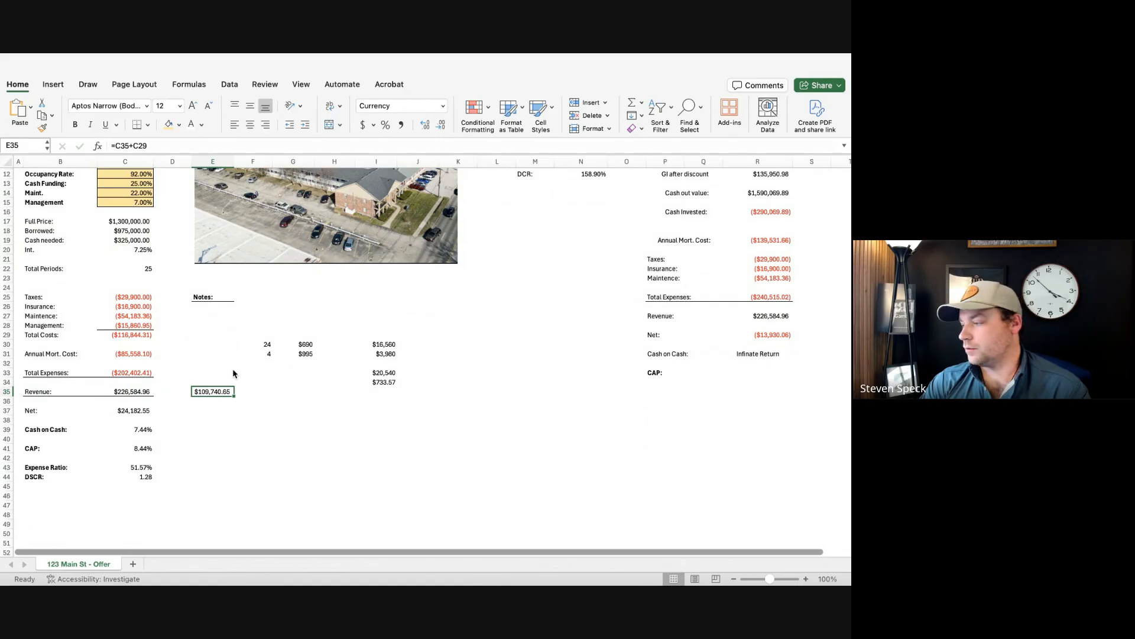
# Step: Clear the temporary income calculation from E35
pyautogui.press('Right')
pyautogui.press('Left')
pyautogui.press('Delete')
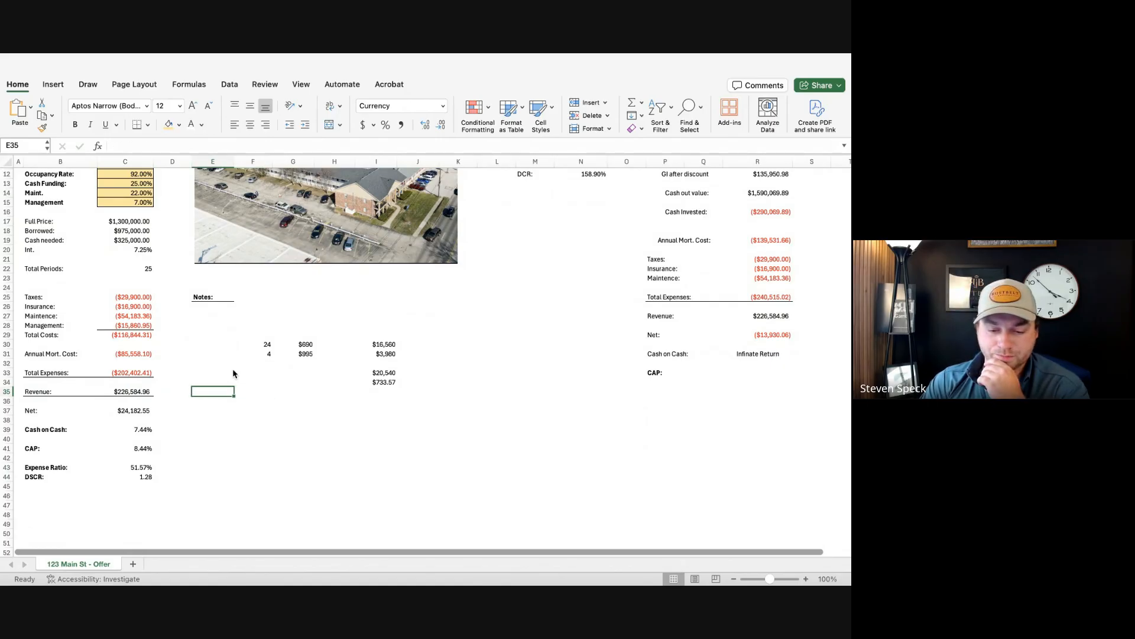
# Step: Review the P&L input assumptions from Ask through Management, continuing to the Full Price formula
pyautogui.scroll(5, 218, 344)
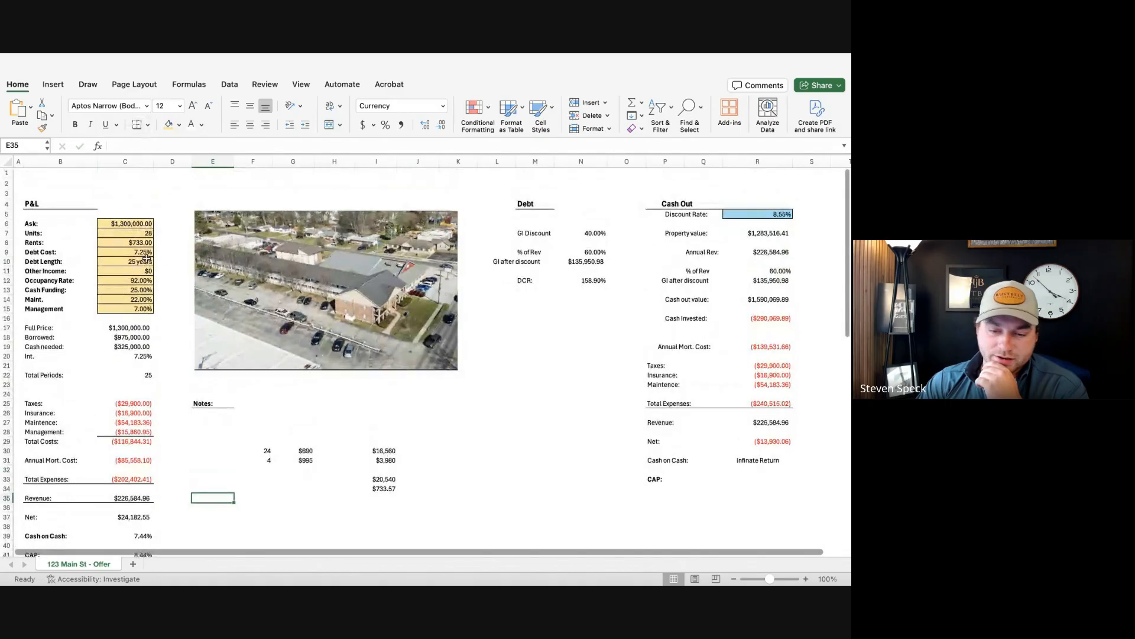
pyautogui.click(133, 216)
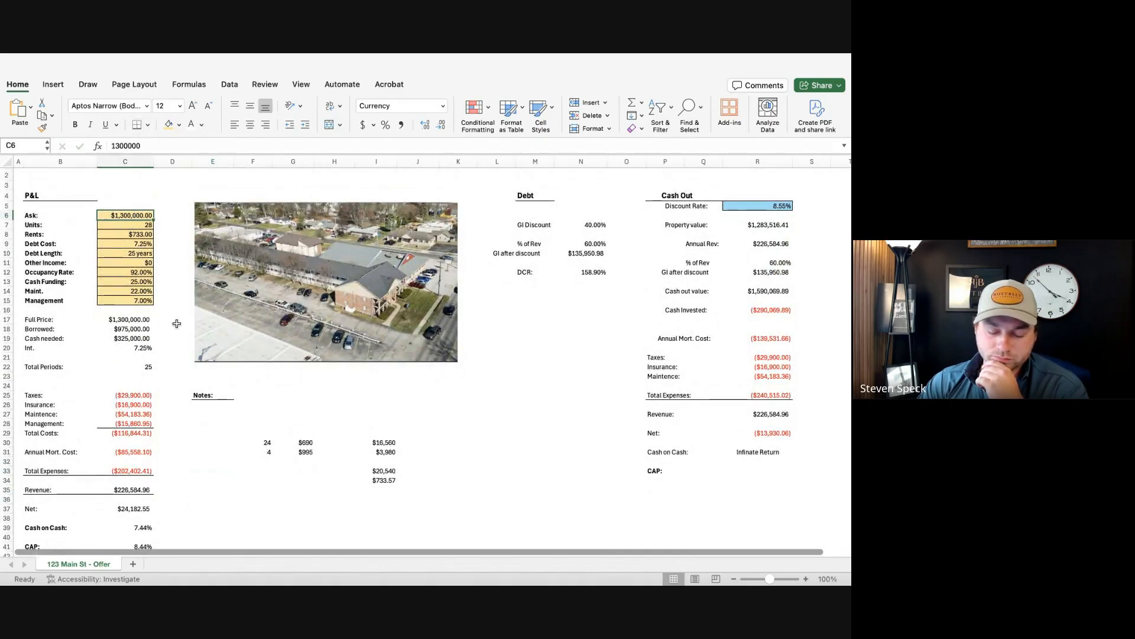
pyautogui.press('Down')
pyautogui.press('Down')
pyautogui.press('Down')
pyautogui.press('Down')
pyautogui.press('Up')
pyautogui.press('Up')
pyautogui.press('Up')
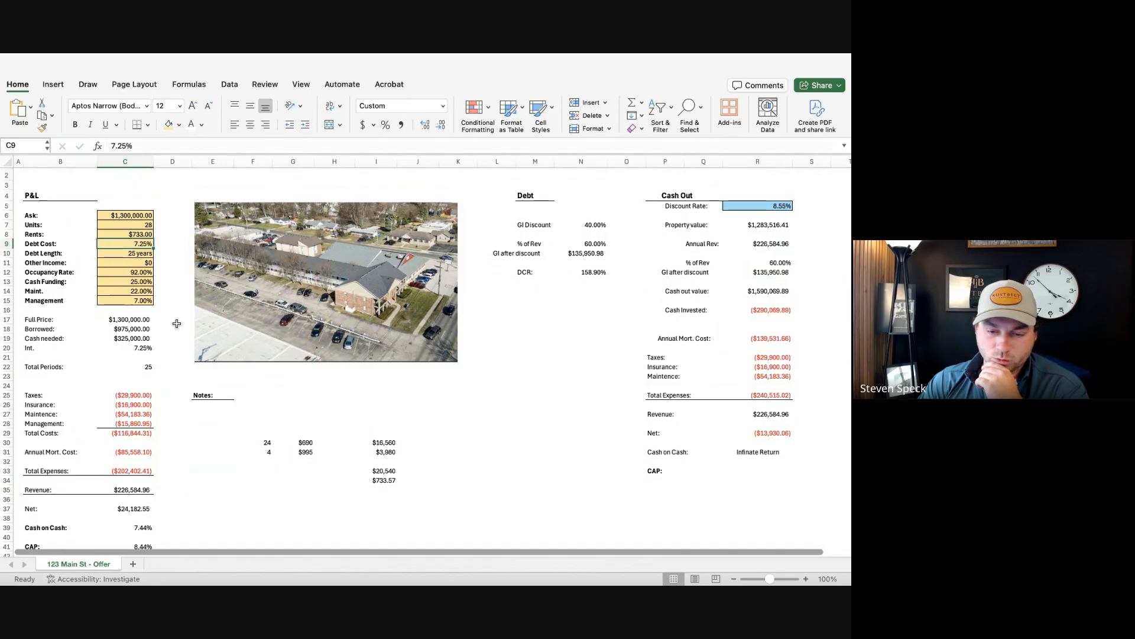
pyautogui.press('Down')
pyautogui.press('Down')
pyautogui.press('Down')
pyautogui.press('Down')
pyautogui.press('Down')
pyautogui.press('Down')
pyautogui.press('Down')
pyautogui.press('Down')
pyautogui.press('Down')
pyautogui.press('Down')
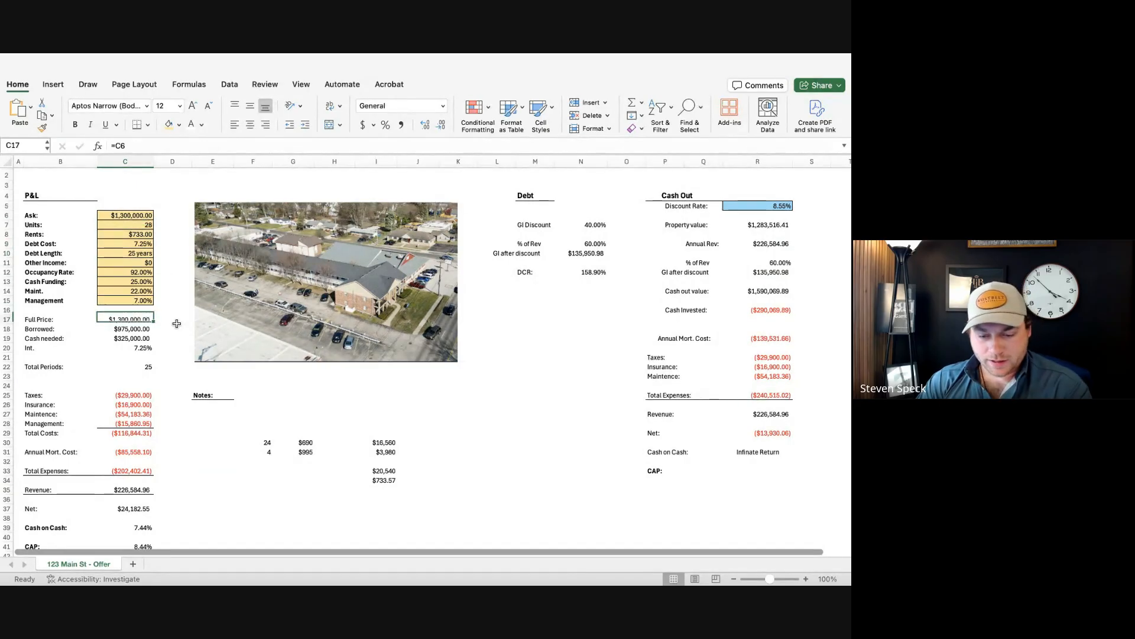
# Step: Compare the Full Price row with the highlighted P&L inputs, and go back over those inputs cell by cell
pyautogui.hotkey('shift', 'Left')
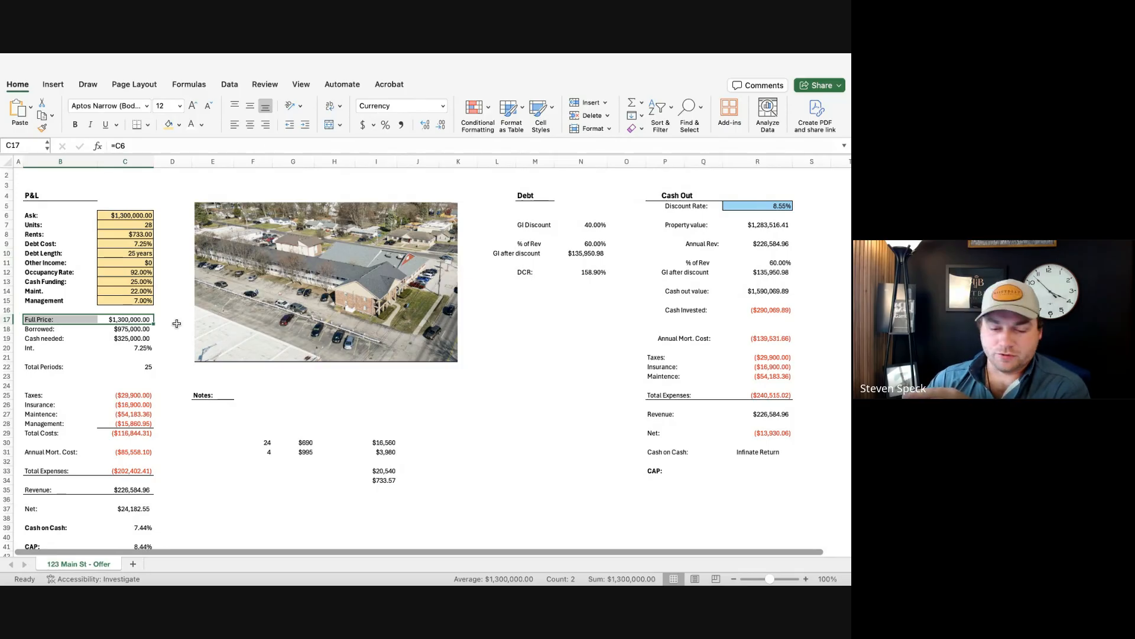
pyautogui.click(177, 323)
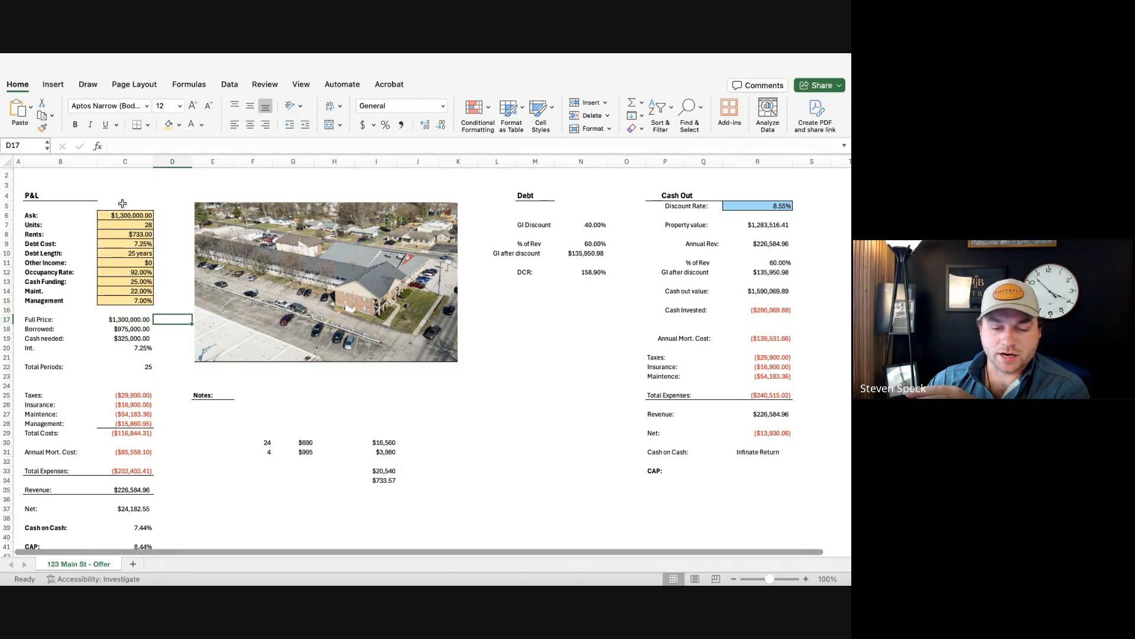
pyautogui.moveTo(122, 204); pyautogui.dragTo(122, 301)
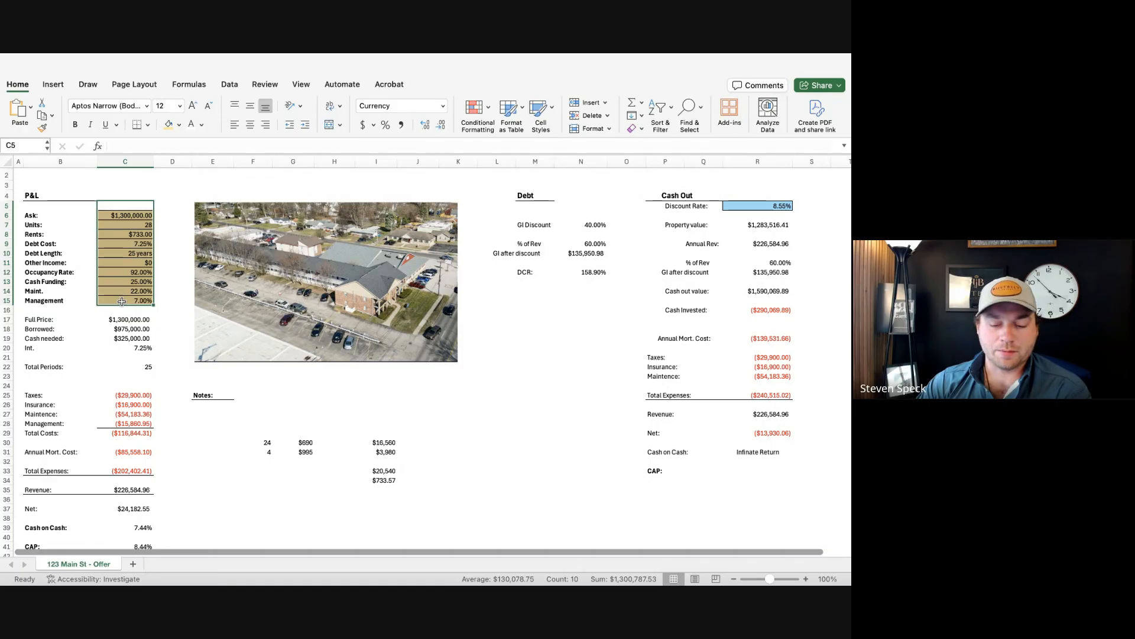
pyautogui.click(151, 328)
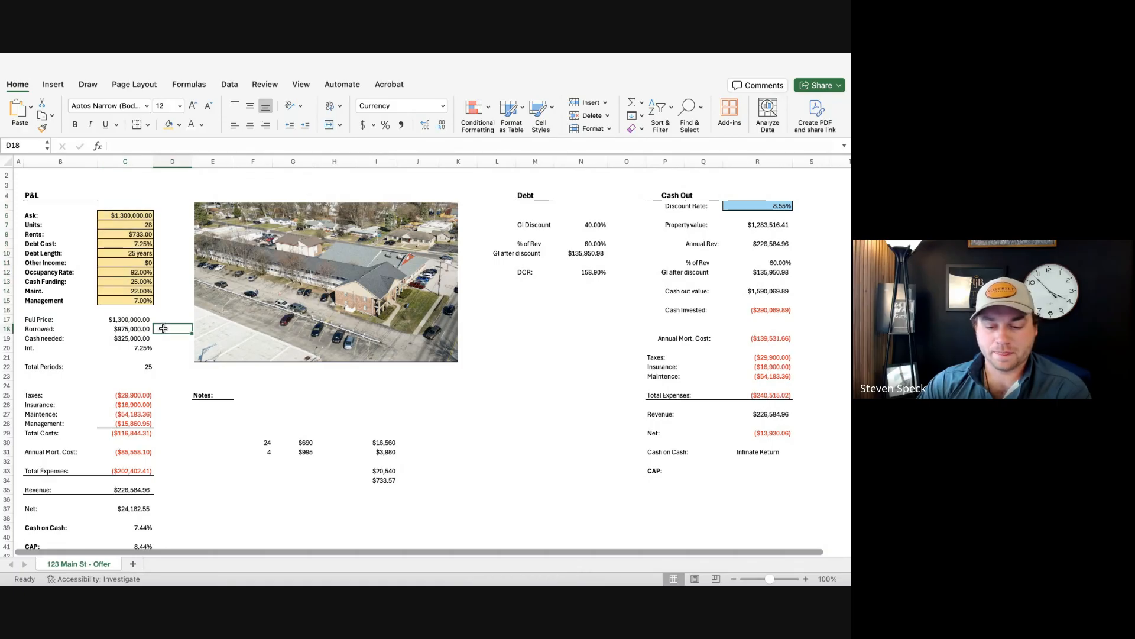
pyautogui.press('Up')
pyautogui.press('Up')
pyautogui.press('Up')
pyautogui.press('Up')
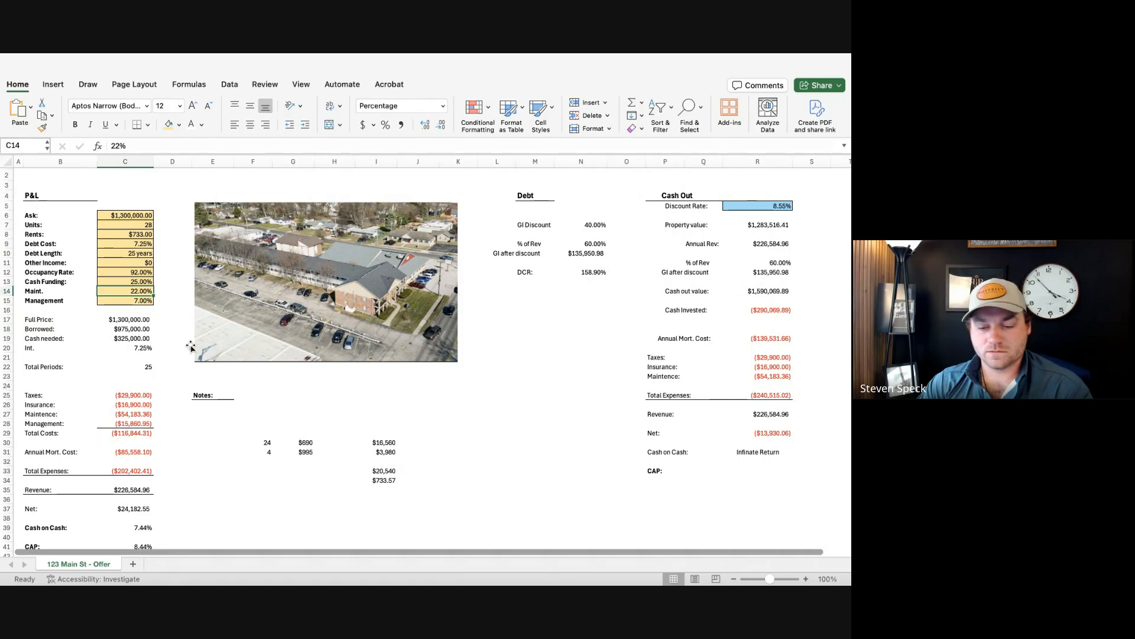
pyautogui.press('Up')
pyautogui.press('Up')
pyautogui.press('Up')
pyautogui.press('Up')
pyautogui.press('Up')
pyautogui.press('Up')
pyautogui.press('Up')
pyautogui.press('Up')
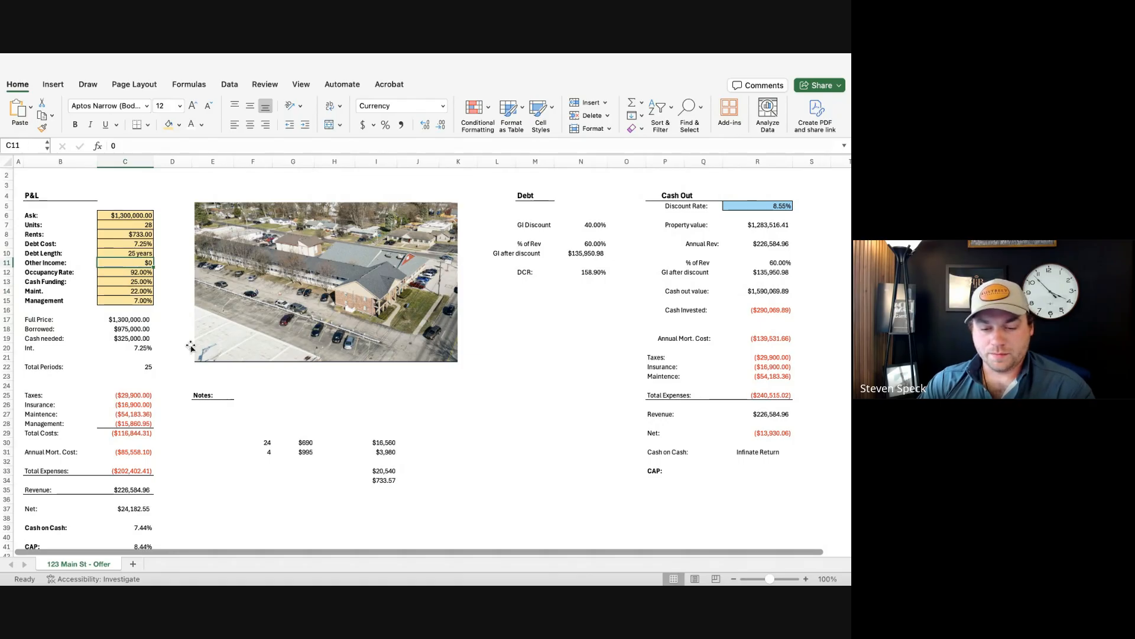
pyautogui.press('Down')
pyautogui.press('Down')
pyautogui.press('Down')
pyautogui.press('Down')
pyautogui.press('Down')
pyautogui.press('Down')
pyautogui.press('Down')
pyautogui.press('Down')
pyautogui.press('Down')
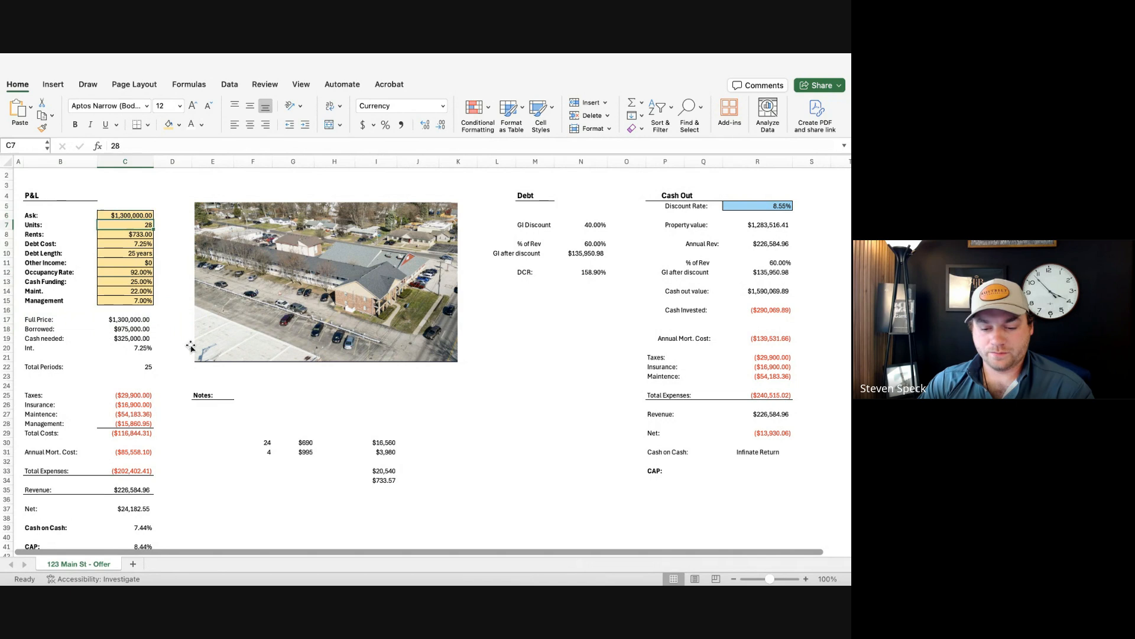
# Step: Examine the Full Price, Borrowed and Cash needed rows of the P&L one by one, including their formulas
pyautogui.press('Down')
pyautogui.press('Down')
pyautogui.hotkey('shift', 'Left')
pyautogui.hotkey('shift', 'Right')
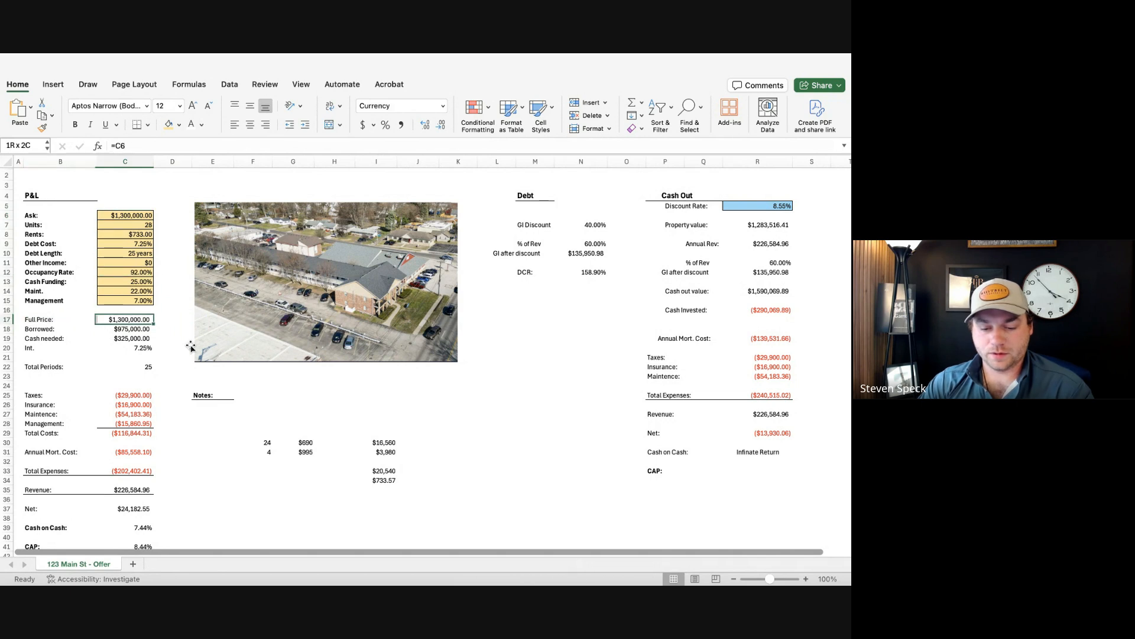
pyautogui.hotkey('shift', 'Left')
pyautogui.press('Down')
pyautogui.hotkey('shift', 'Left')
pyautogui.hotkey('shift', 'Right')
pyautogui.hotkey('shift', 'Left')
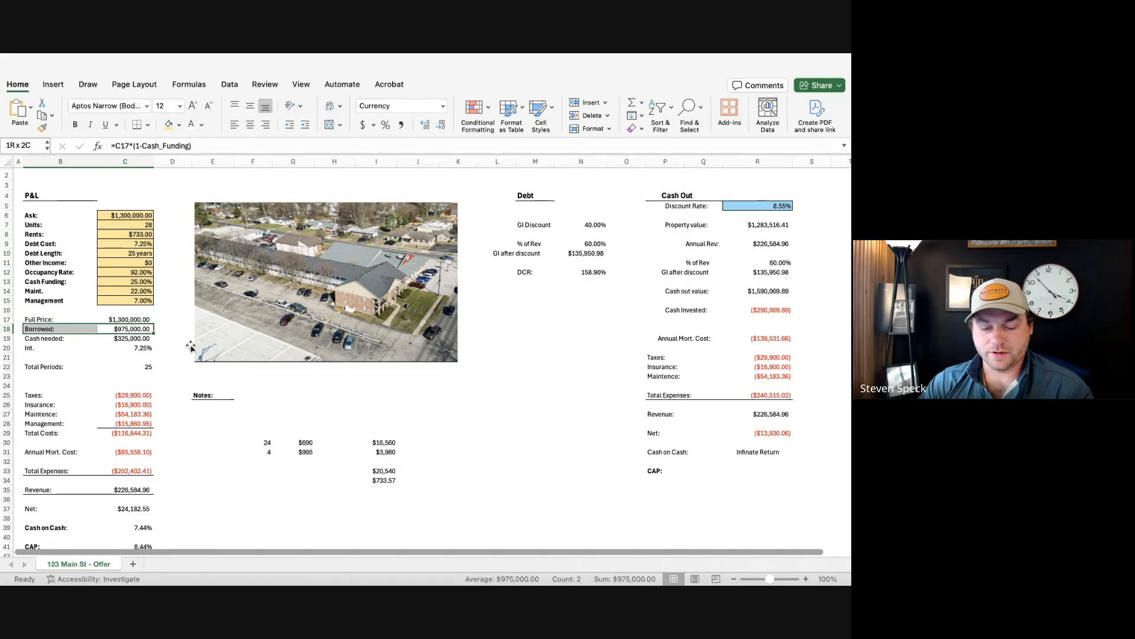
pyautogui.press('Down')
pyautogui.hotkey('shift', 'Left')
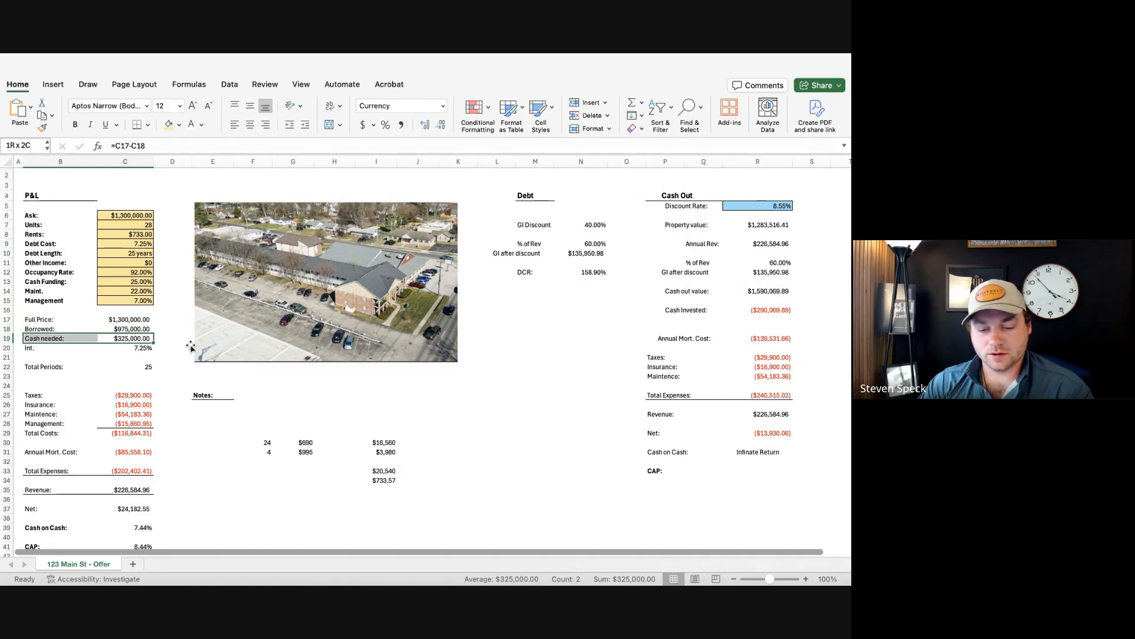
pyautogui.hotkey('shift', 'Right')
pyautogui.hotkey('shift', 'Left')
# Step: Examine the Net, Cash on Cash and CAP rows at the end of the P&L and their formulas
pyautogui.scroll(-5, 191, 346)
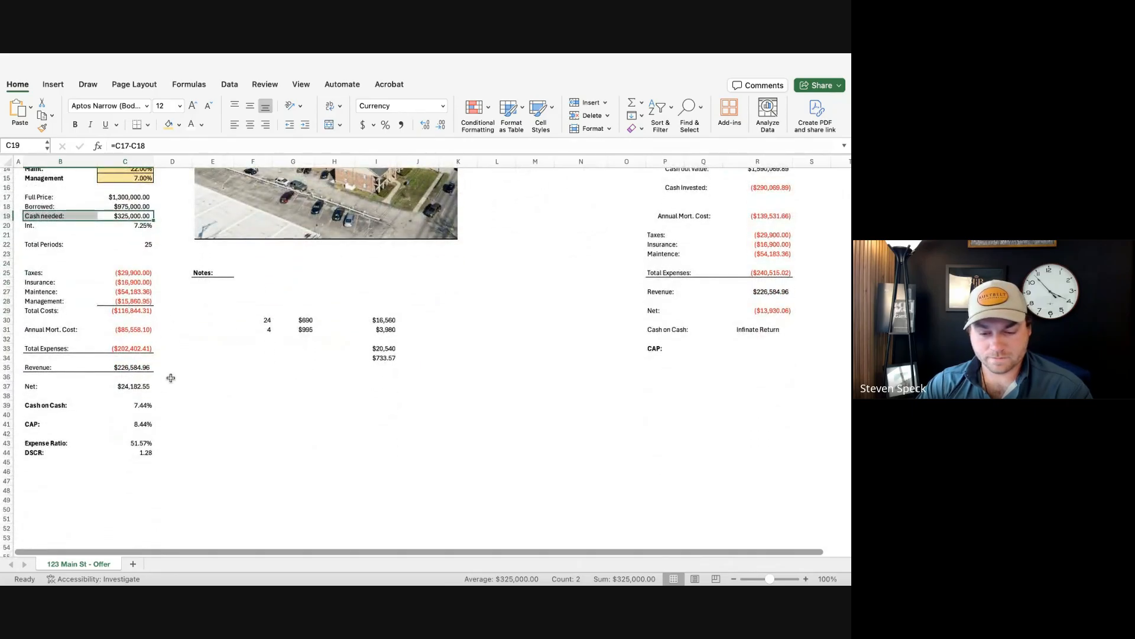
pyautogui.click(135, 386)
pyautogui.scroll(-1, 179, 458)
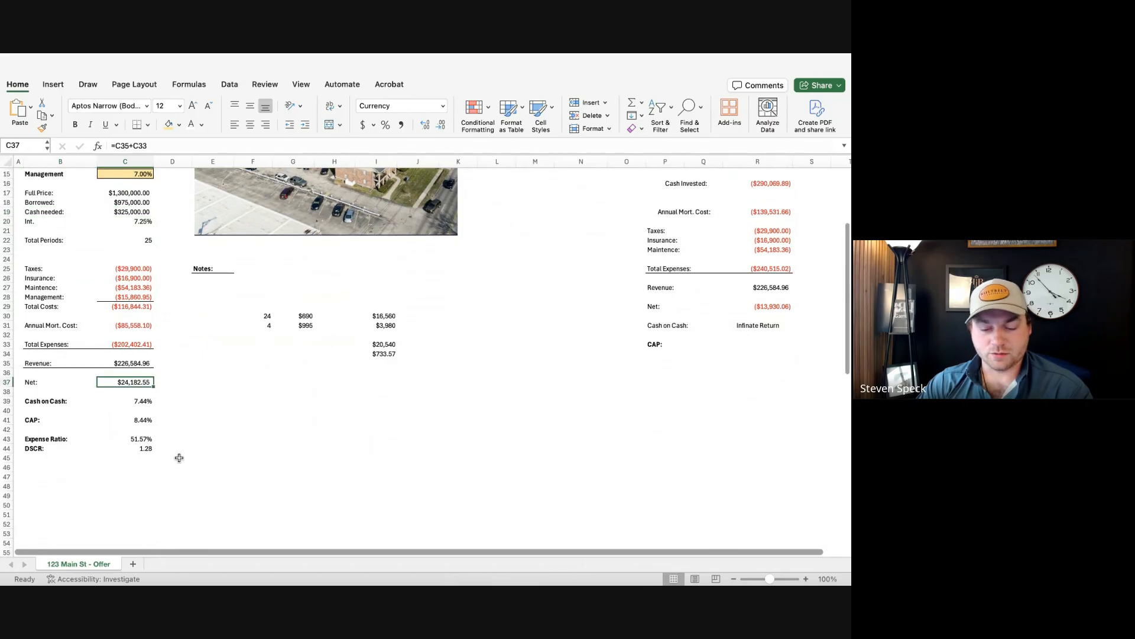
pyautogui.press('Down')
pyautogui.press('Down')
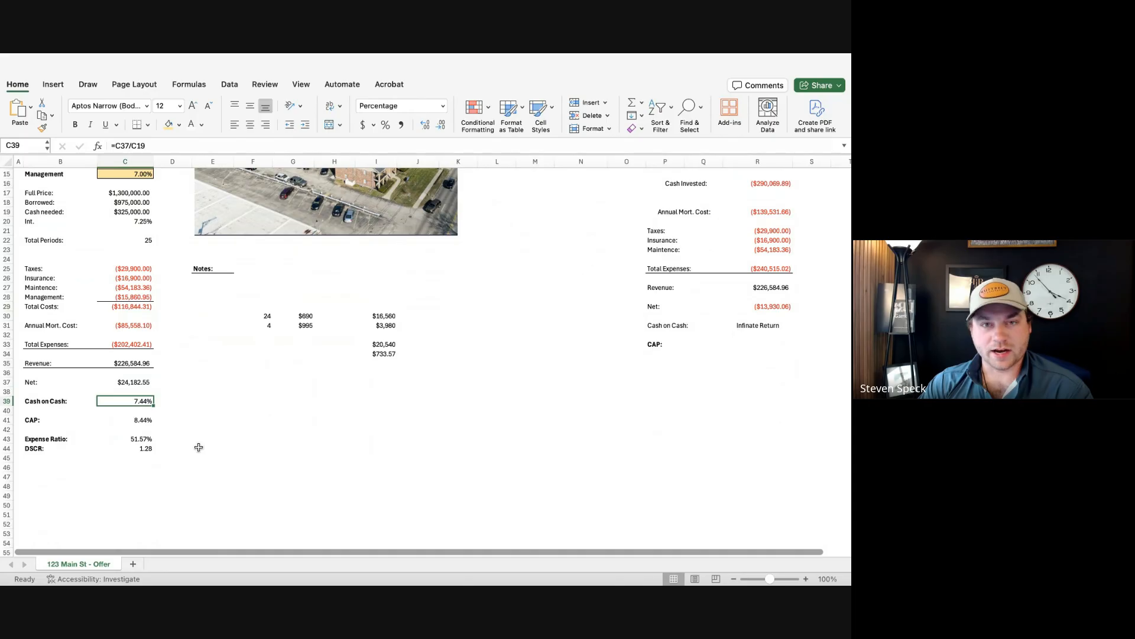
pyautogui.hotkey('shift', 'Left')
pyautogui.hotkey('shift', 'Right')
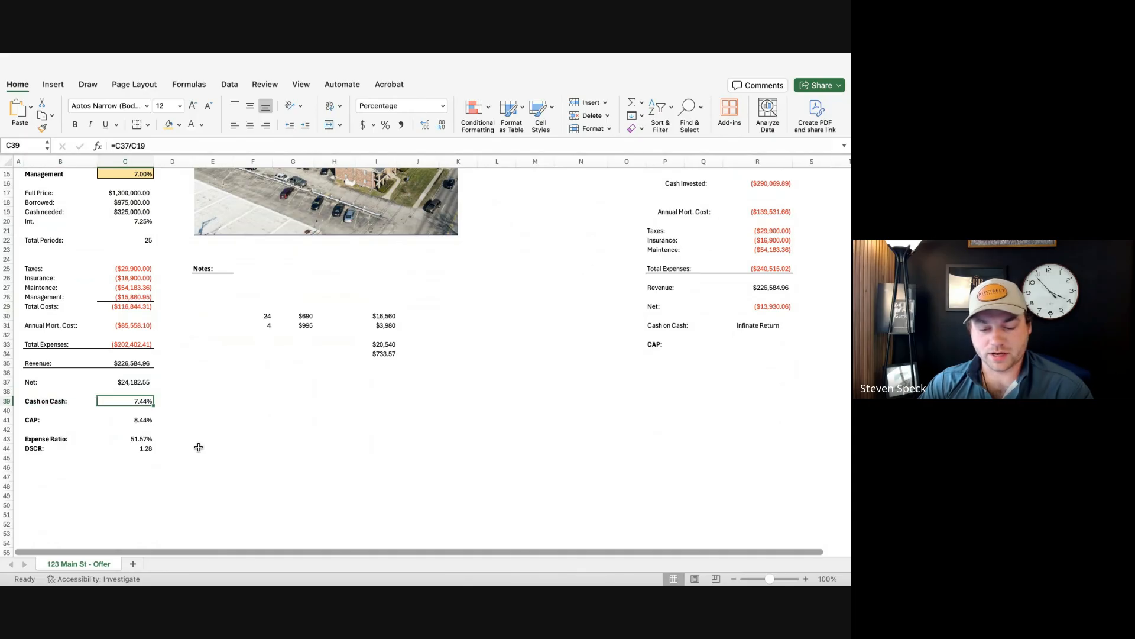
pyautogui.press('Down')
pyautogui.press('Down')
pyautogui.hotkey('shift', 'Left')
pyautogui.hotkey('shift', 'Right')
pyautogui.hotkey('shift', 'Left')
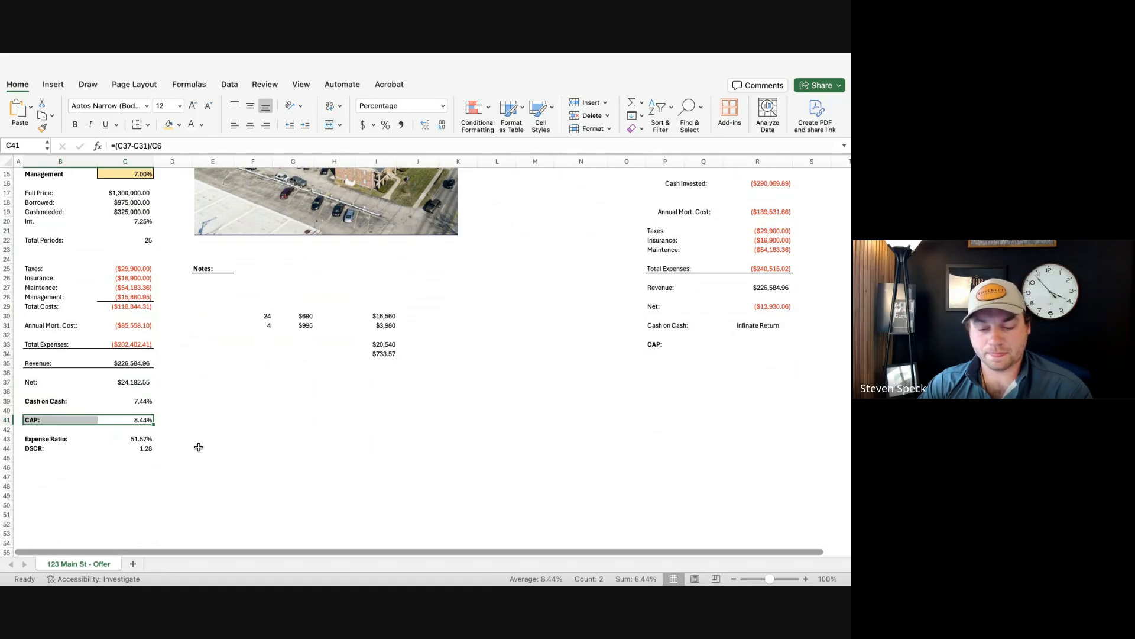
pyautogui.press('Right')
# Step: Check the Maint. percentage among the P&L inputs against the costs and returns below it
pyautogui.scroll(2, 199, 447)
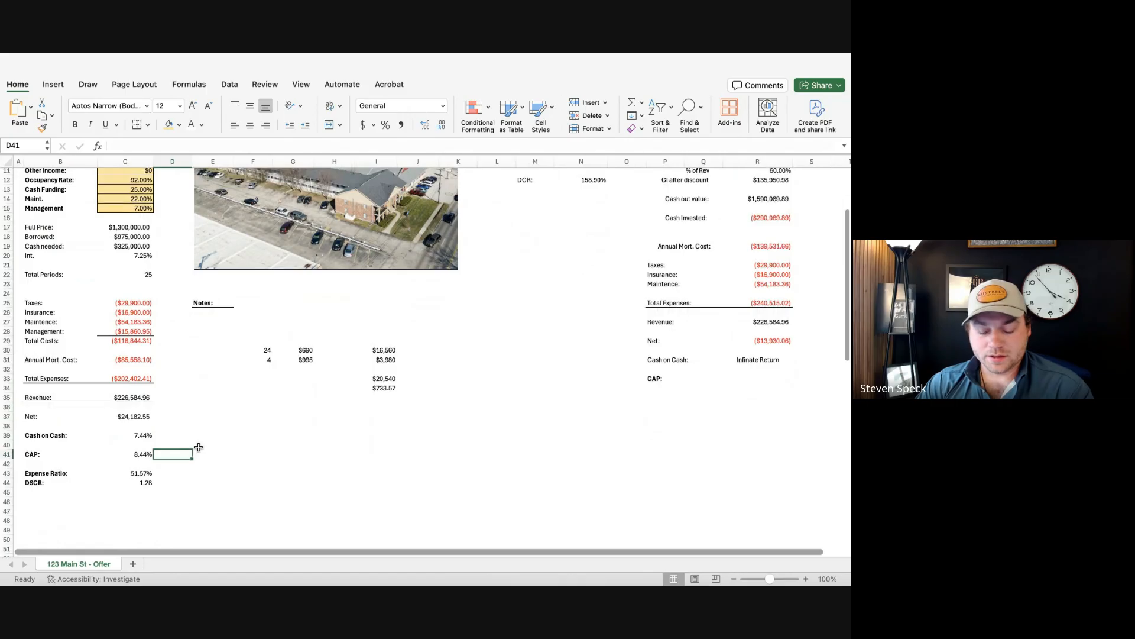
pyautogui.scroll(5, 198, 447)
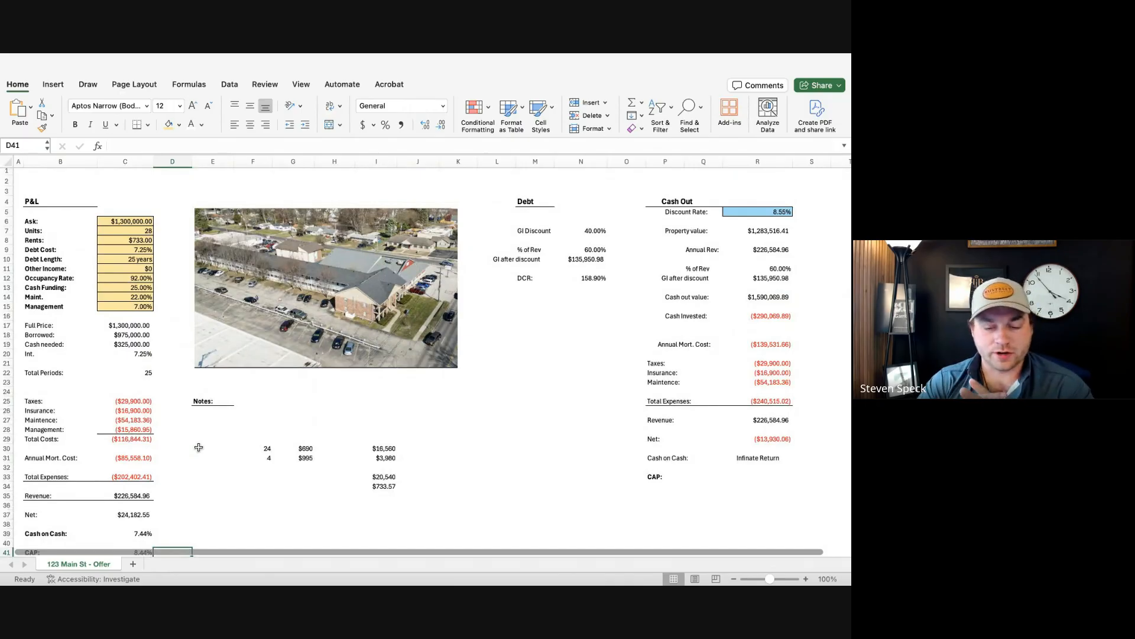
pyautogui.click(126, 297)
pyautogui.scroll(-1, 175, 379)
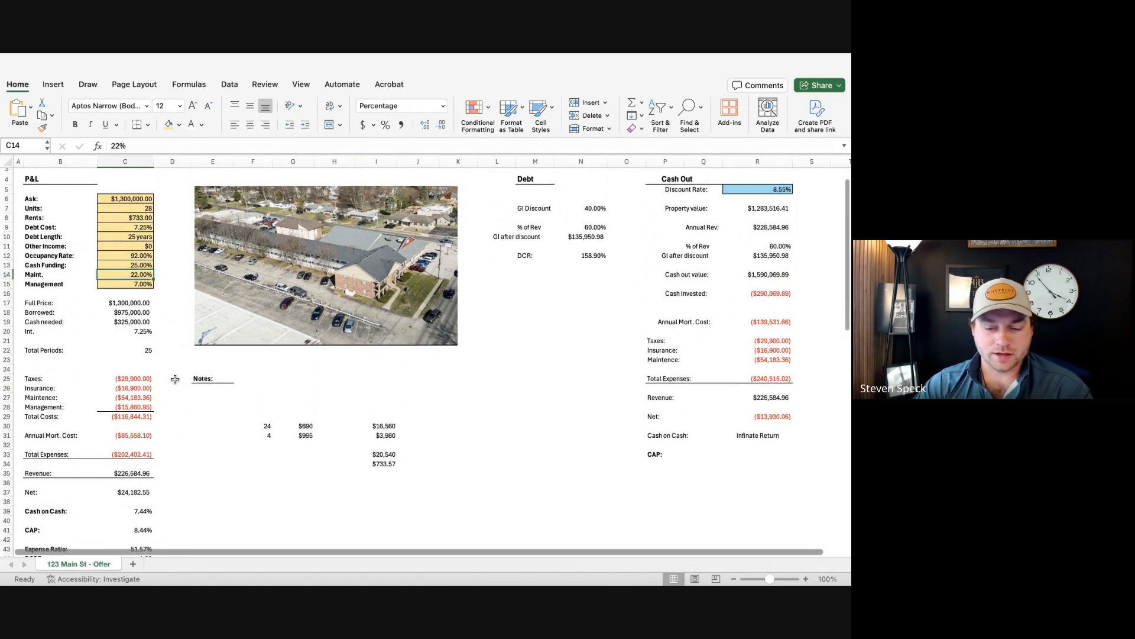
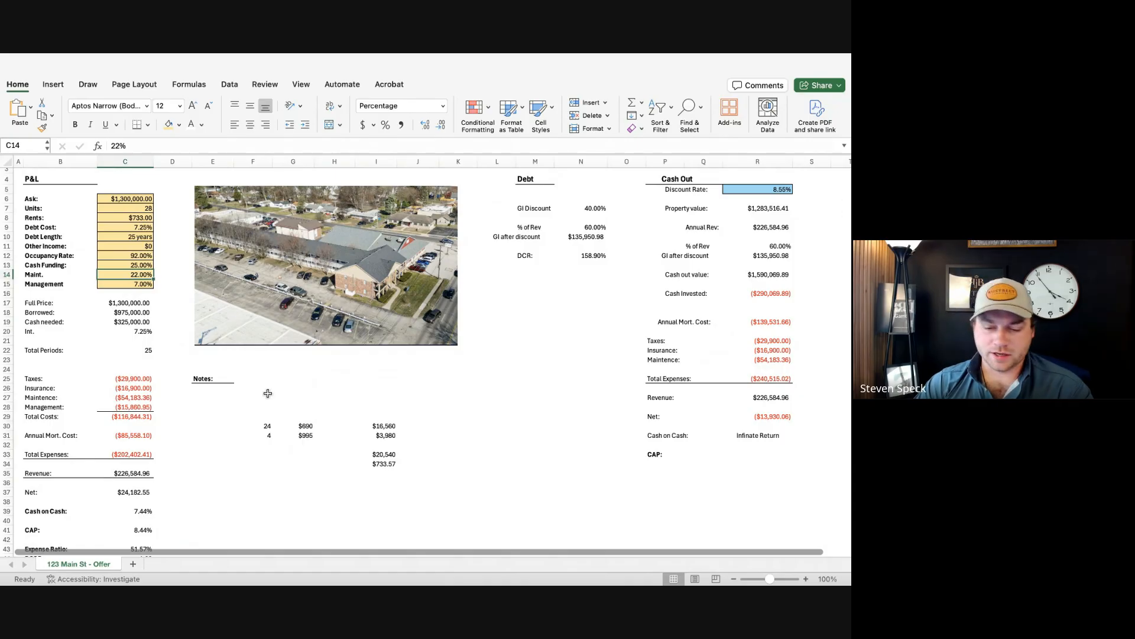
pyautogui.scroll(-2, 268, 394)
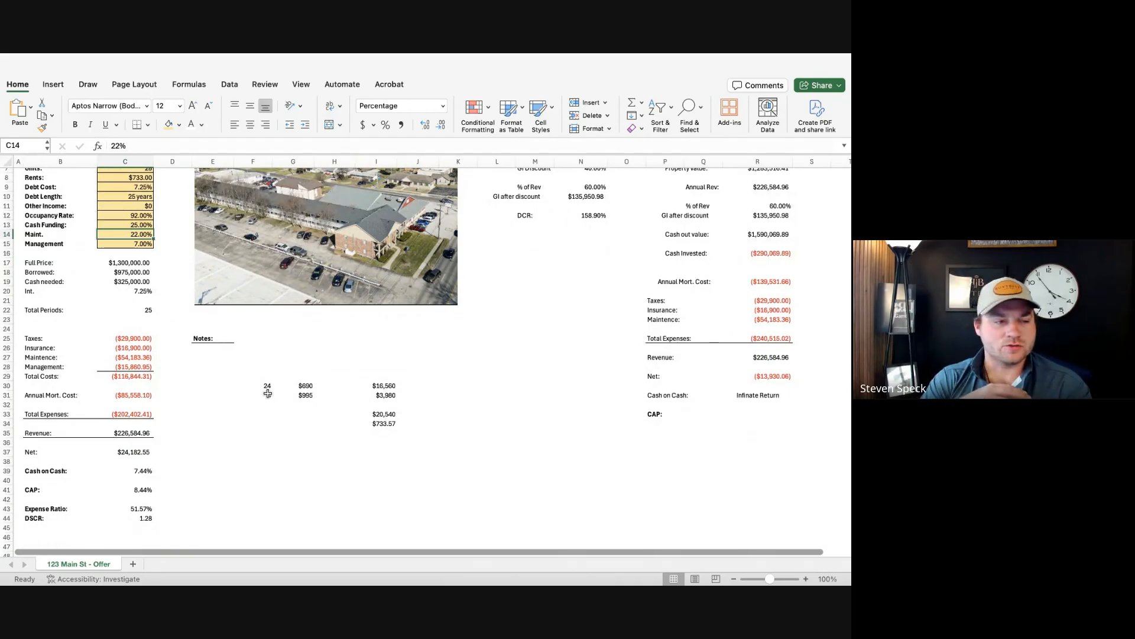
pyautogui.scroll(2, 268, 393)
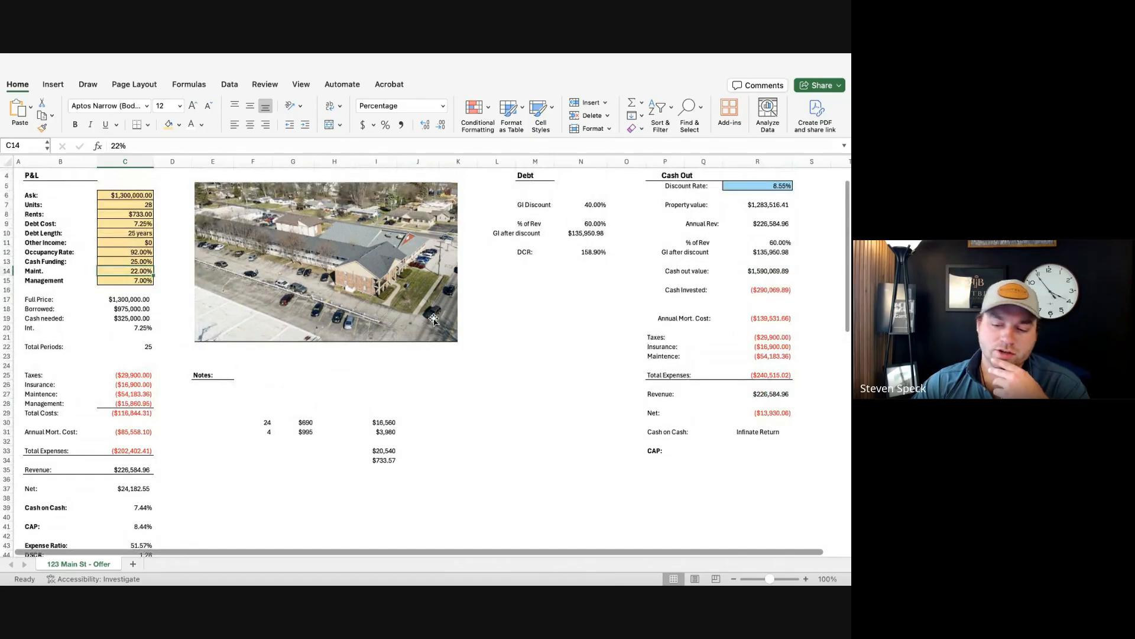
# Step: Examine the Expense Ratio row and its formula against the P&L's costs and revenue
pyautogui.click(370, 334)
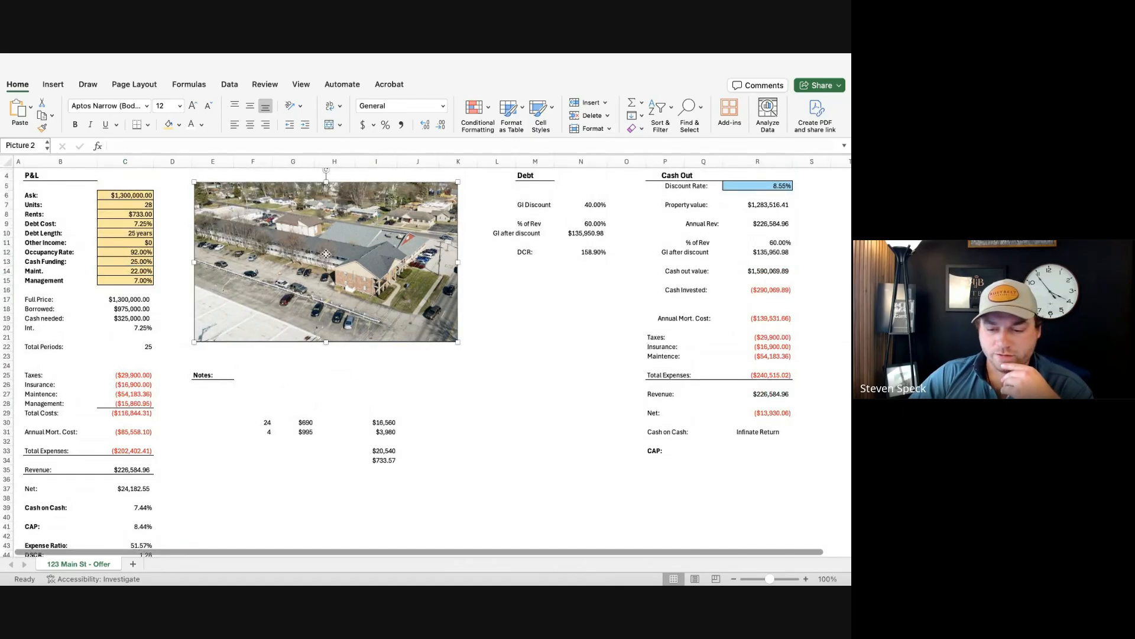
pyautogui.scroll(-2, 237, 384)
pyautogui.click(230, 406)
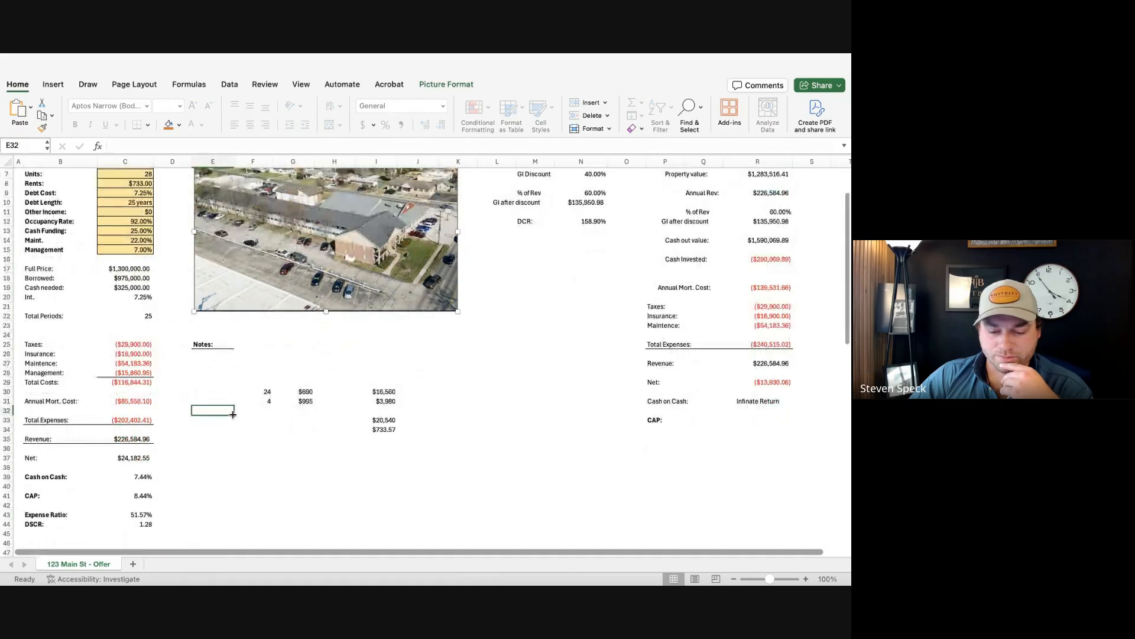
pyautogui.scroll(-2, 231, 416)
pyautogui.scroll(-1, 231, 416)
pyautogui.click(149, 443)
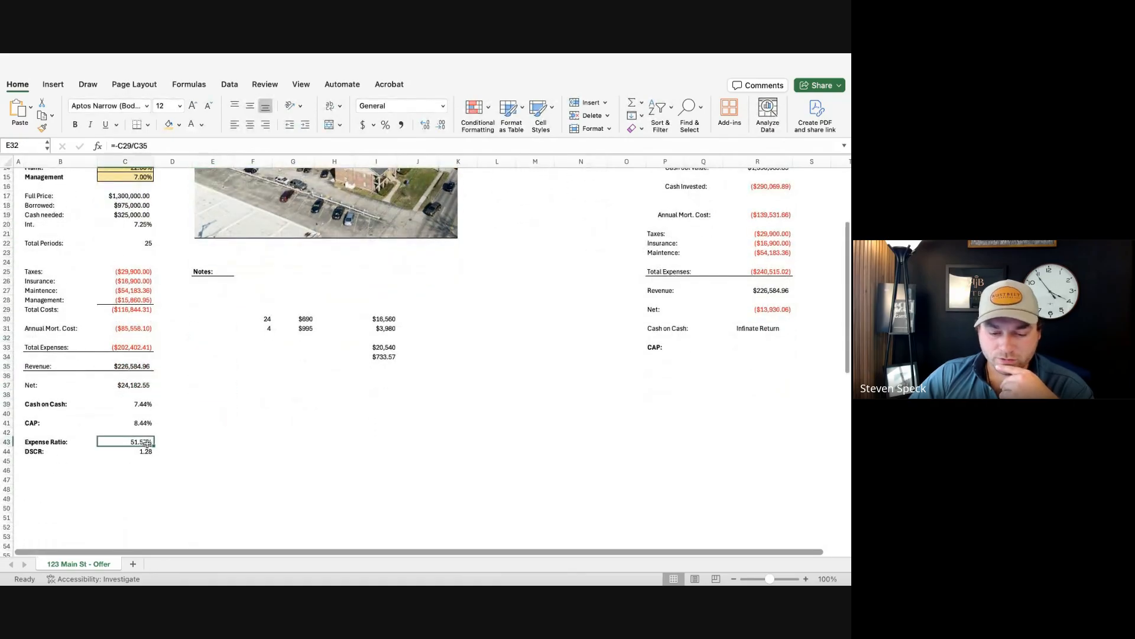
pyautogui.scroll(4, 226, 447)
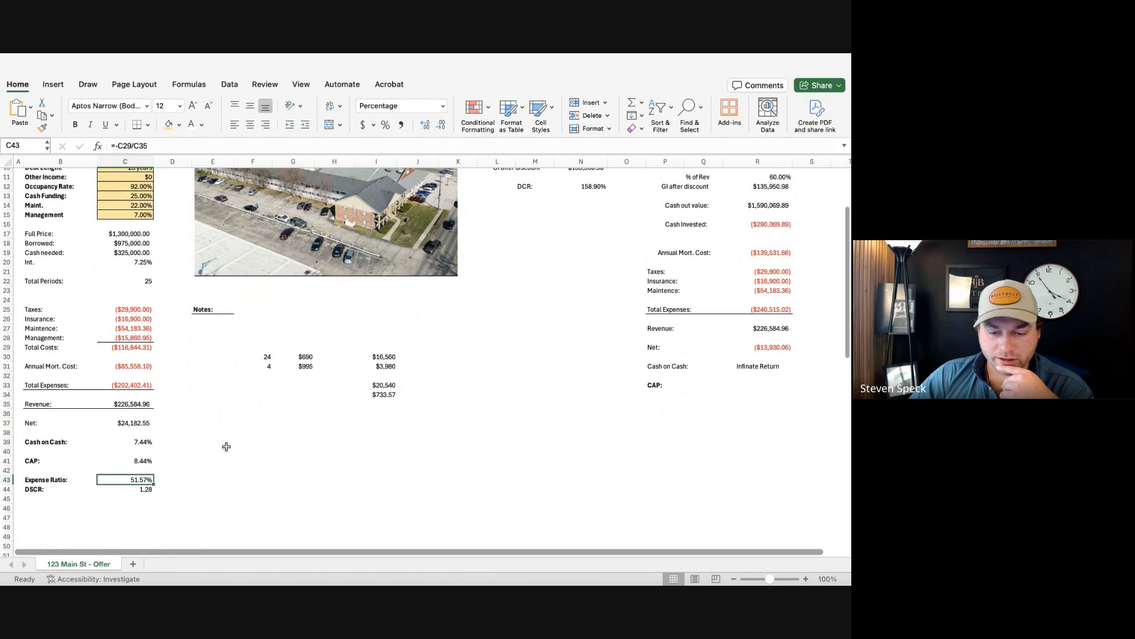
pyautogui.hotkey('shift', 'Left')
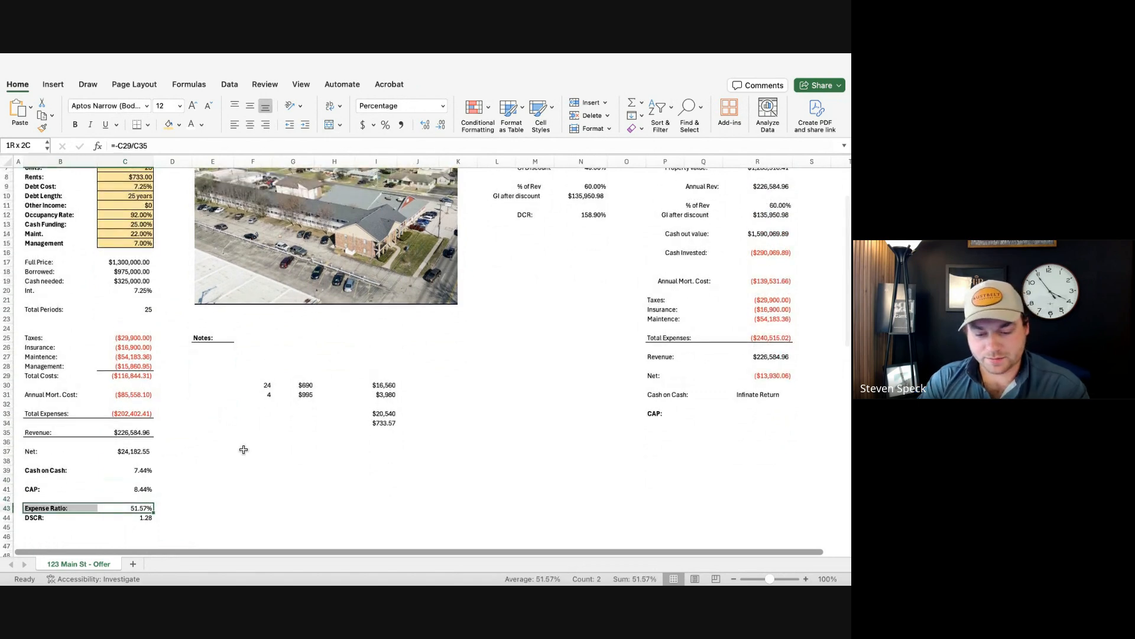
pyautogui.hotkey('shift', 'Right')
pyautogui.hotkey('shift', 'Left')
pyautogui.hotkey('shift', 'Right')
pyautogui.hotkey('shift', 'Left')
pyautogui.hotkey('shift', 'Right')
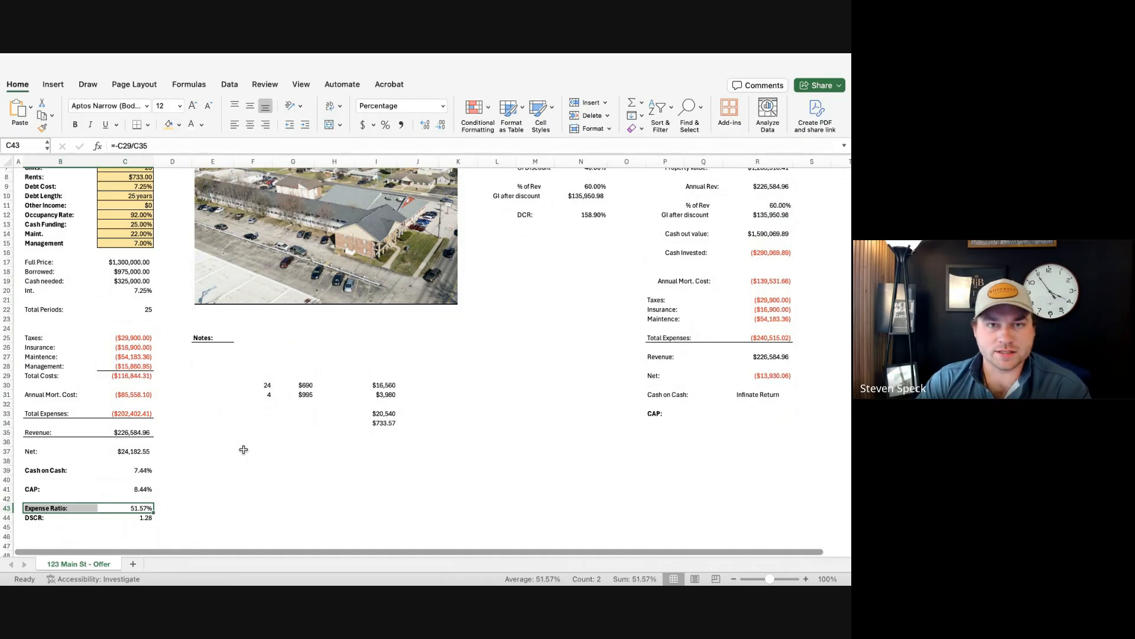
pyautogui.hotkey('shift', 'Right')
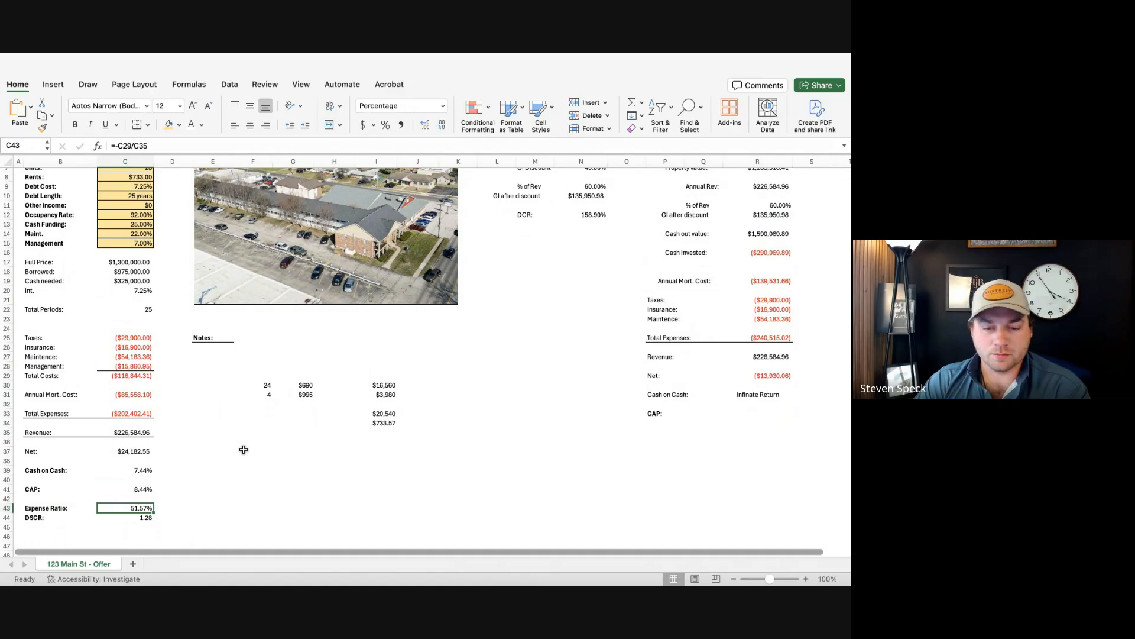
pyautogui.scroll(-1, 244, 449)
pyautogui.hotkey('shift', 'Left')
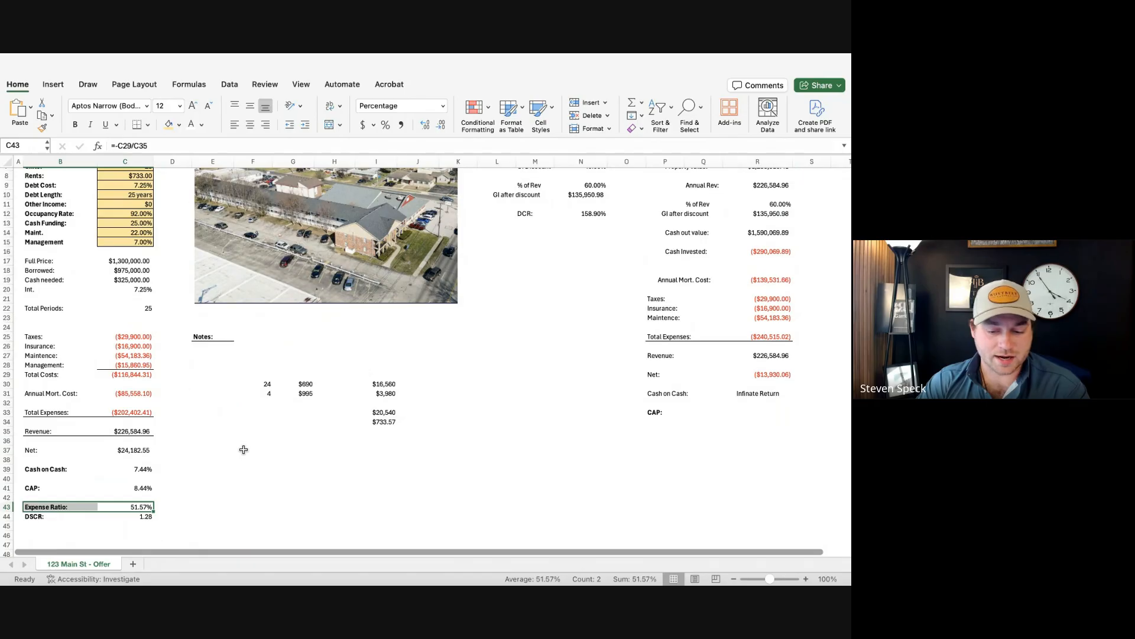
pyautogui.hotkey('shift', 'Right')
pyautogui.scroll(1, 244, 449)
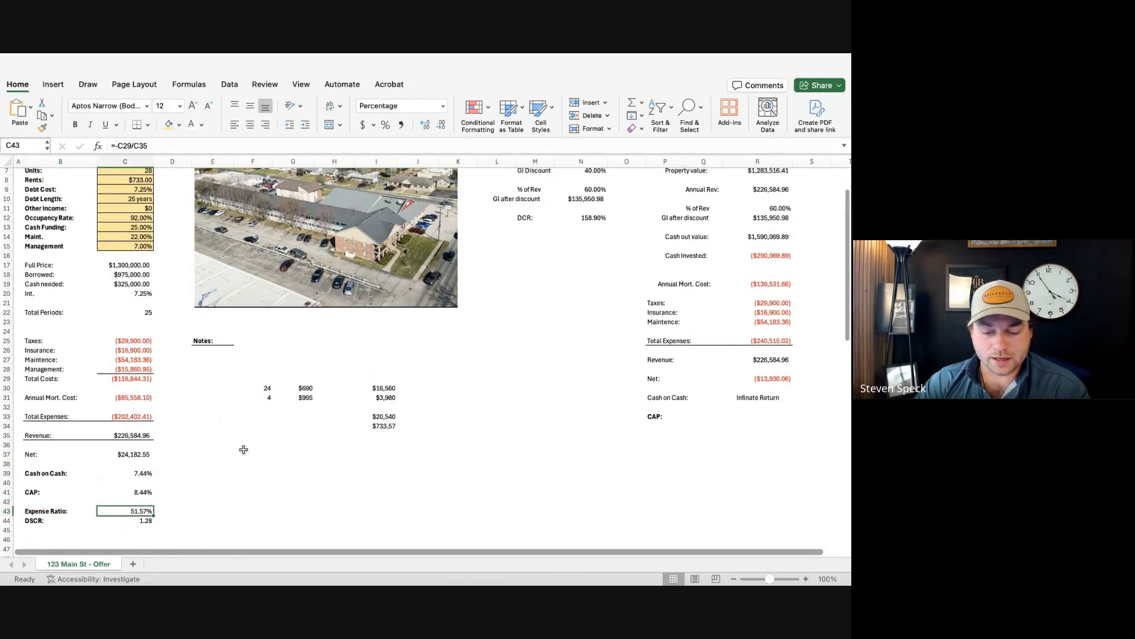
pyautogui.scroll(-1, 244, 449)
pyautogui.hotkey('shift', 'Left')
pyautogui.hotkey('shift', 'Right')
pyautogui.hotkey('shift', 'Left')
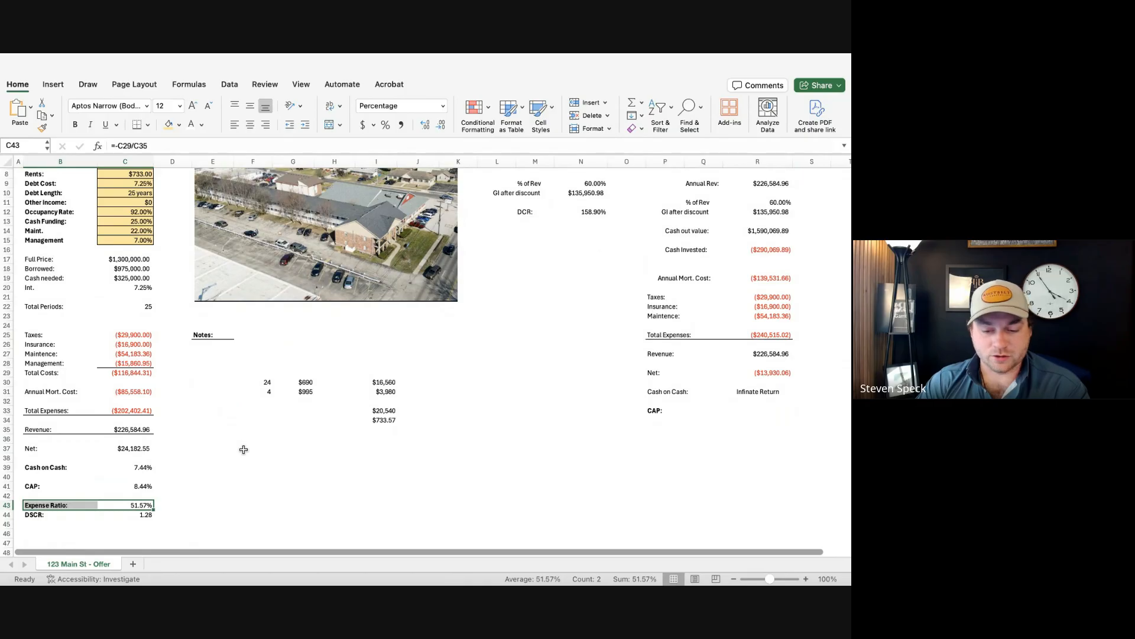
# Step: Trace the Maint. percentage in the P&L inputs down to the Maintence cost row and examine its formula
pyautogui.scroll(1, 244, 449)
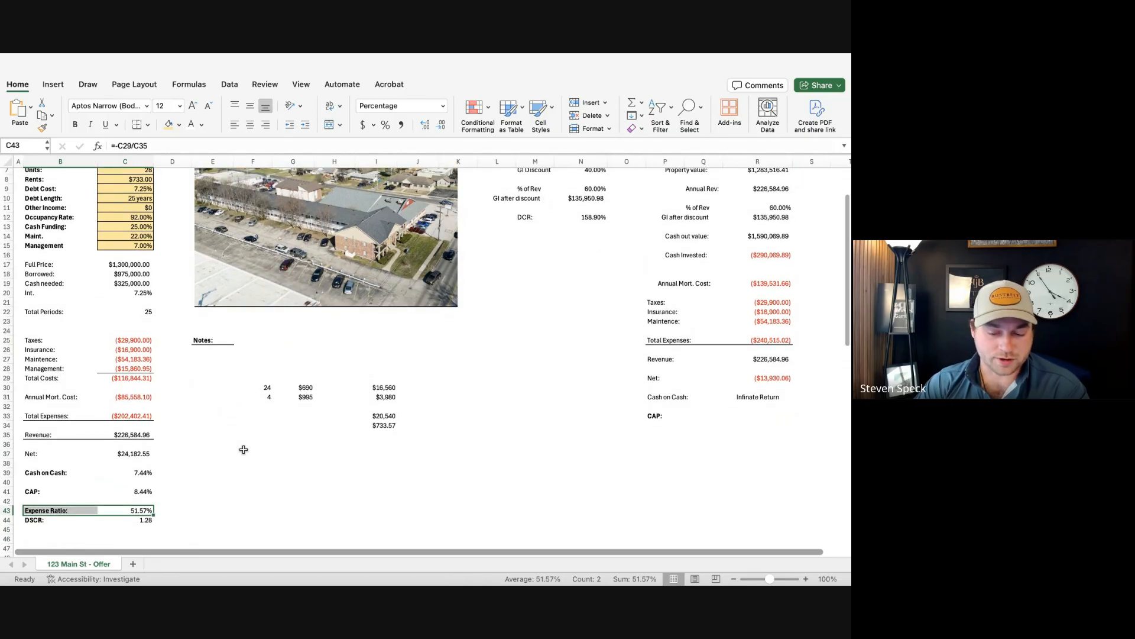
pyautogui.scroll(1, 243, 449)
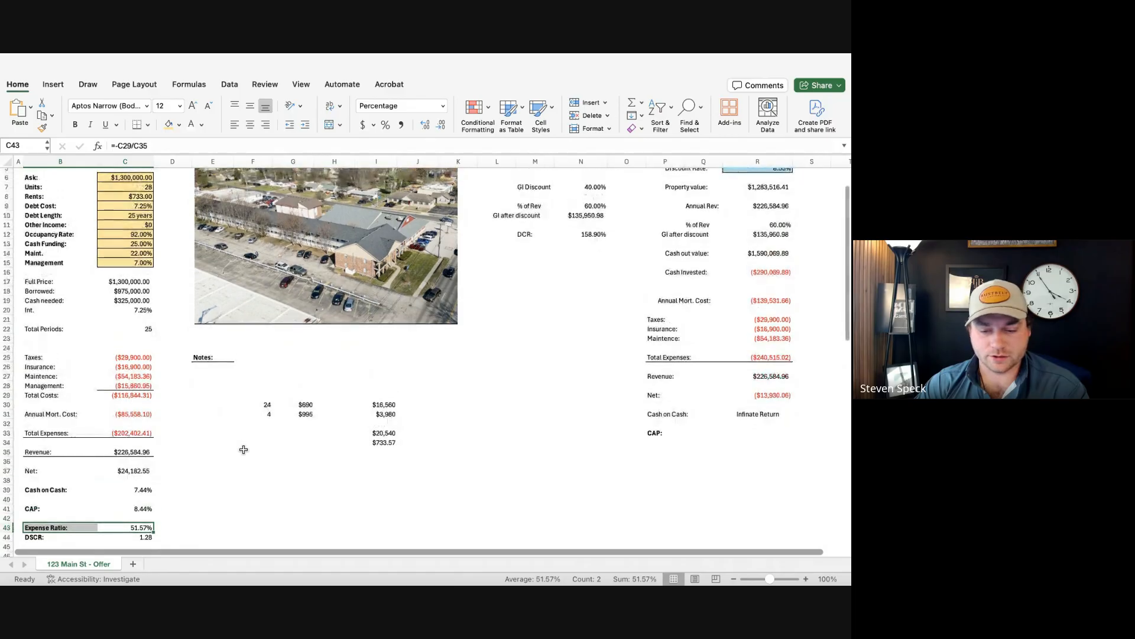
pyautogui.click(131, 255)
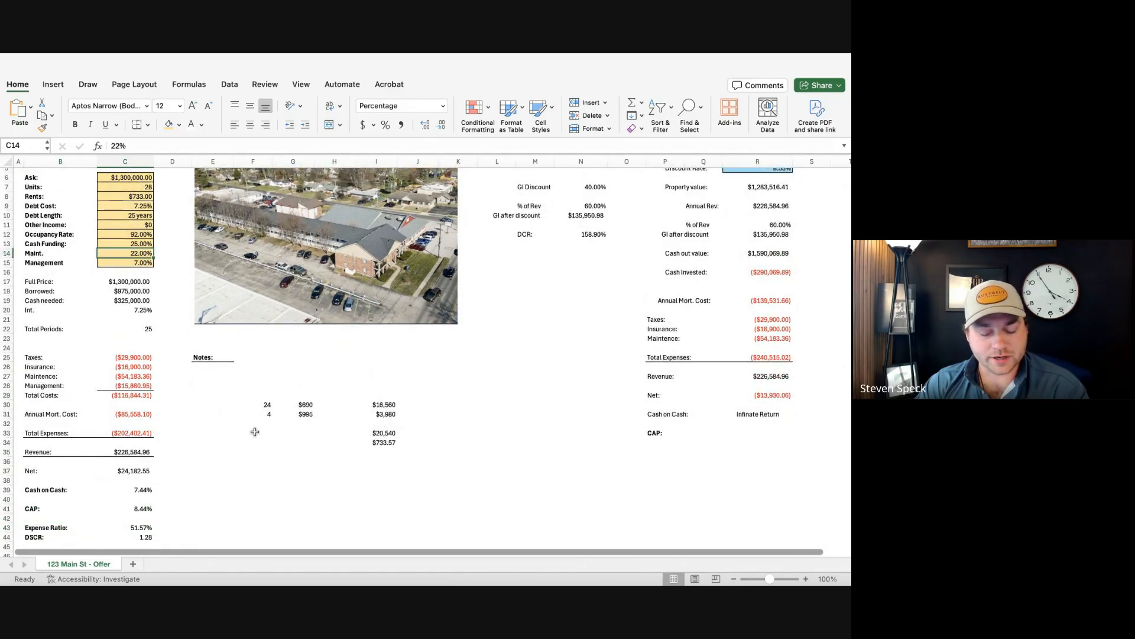
pyautogui.press('Down')
pyautogui.press('Down')
pyautogui.press('Down')
pyautogui.press('Down')
pyautogui.press('Down')
pyautogui.press('Down')
pyautogui.press('Down')
pyautogui.press('Down')
pyautogui.press('Down')
pyautogui.press('Down')
pyautogui.press('Down')
pyautogui.press('Down')
pyautogui.press('Down')
pyautogui.press('Down')
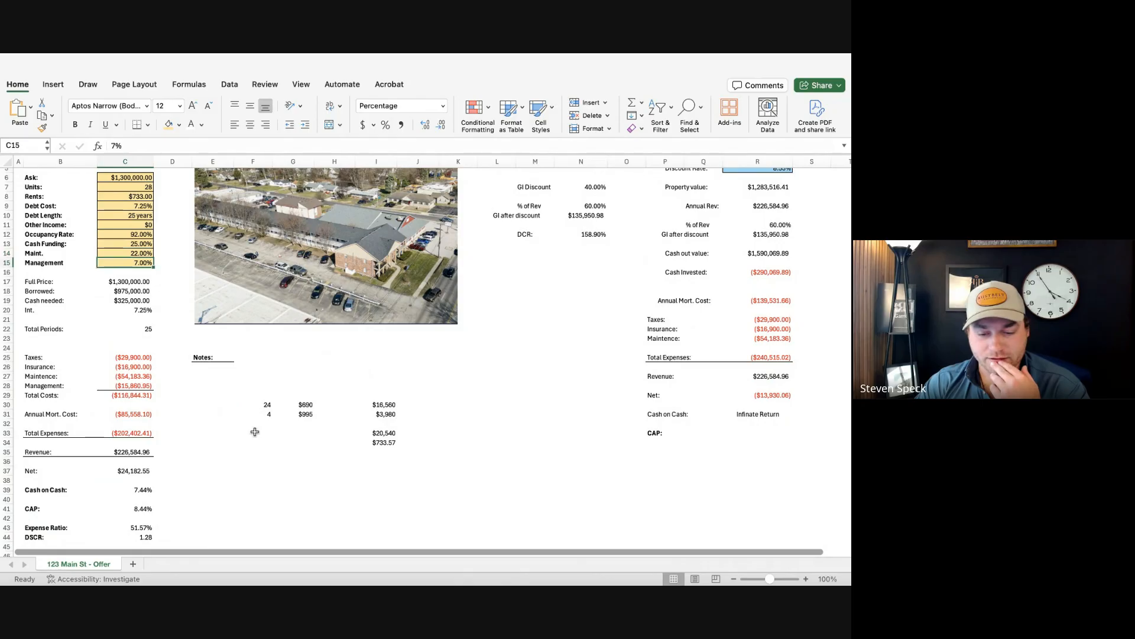
pyautogui.press('Up')
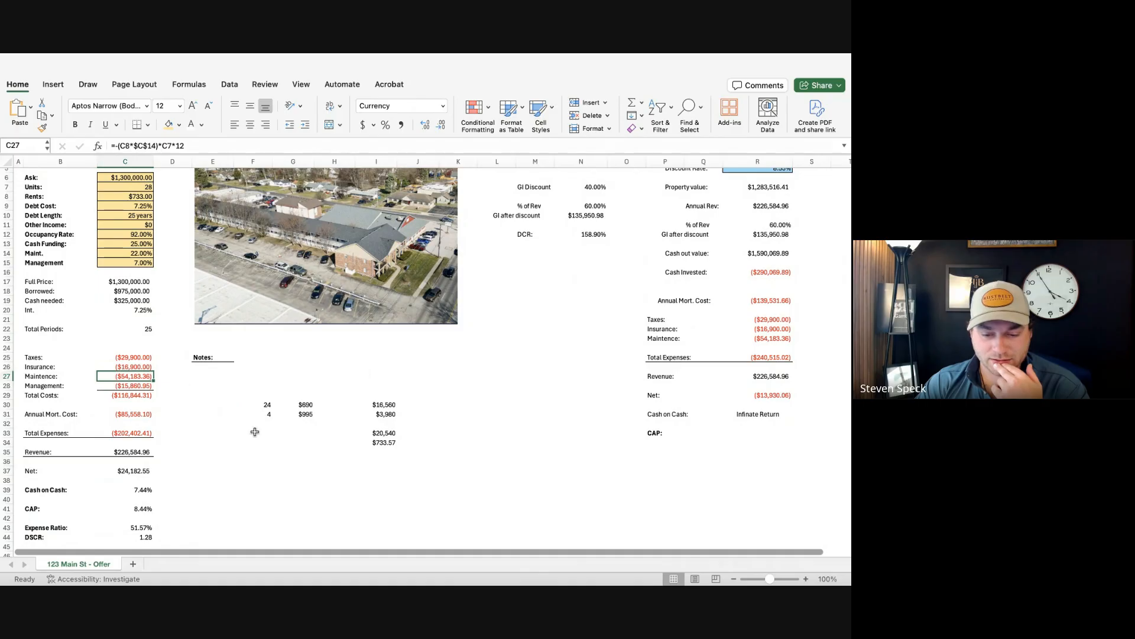
# Step: Calculate the yearly maintenance cost per unit in E27 with =C27/28, clear that cell and return to the Maintence cost
pyautogui.press('Right')
pyautogui.press('Right')
pyautogui.write('=')
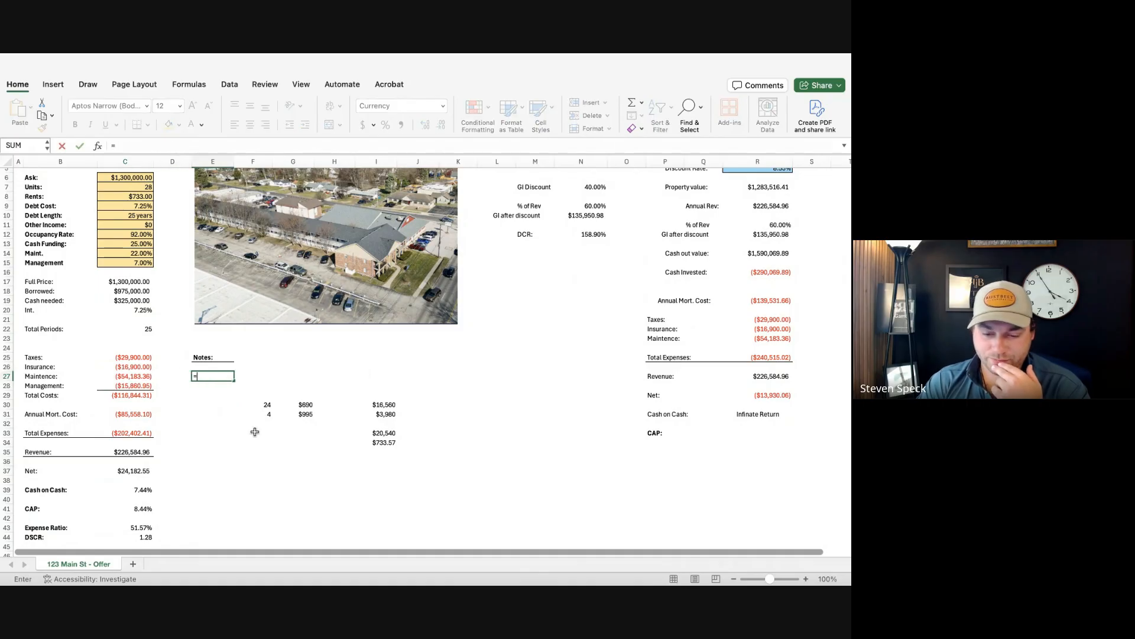
pyautogui.press('Left')
pyautogui.press('Left')
pyautogui.write('/28')
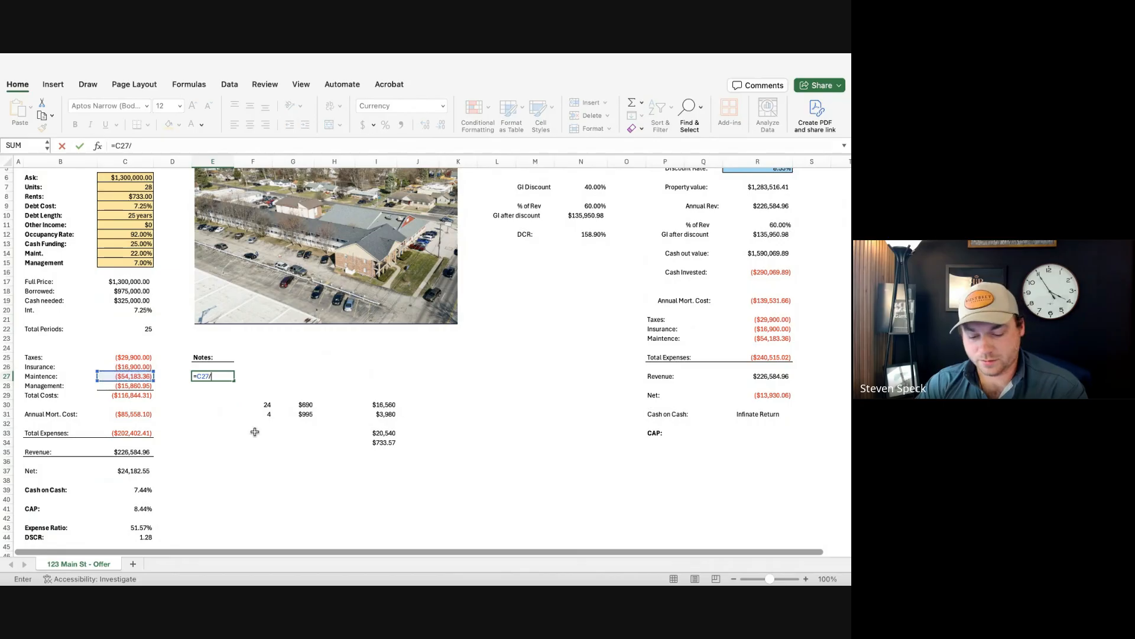
pyautogui.hotkey('ctrl', 'Return')
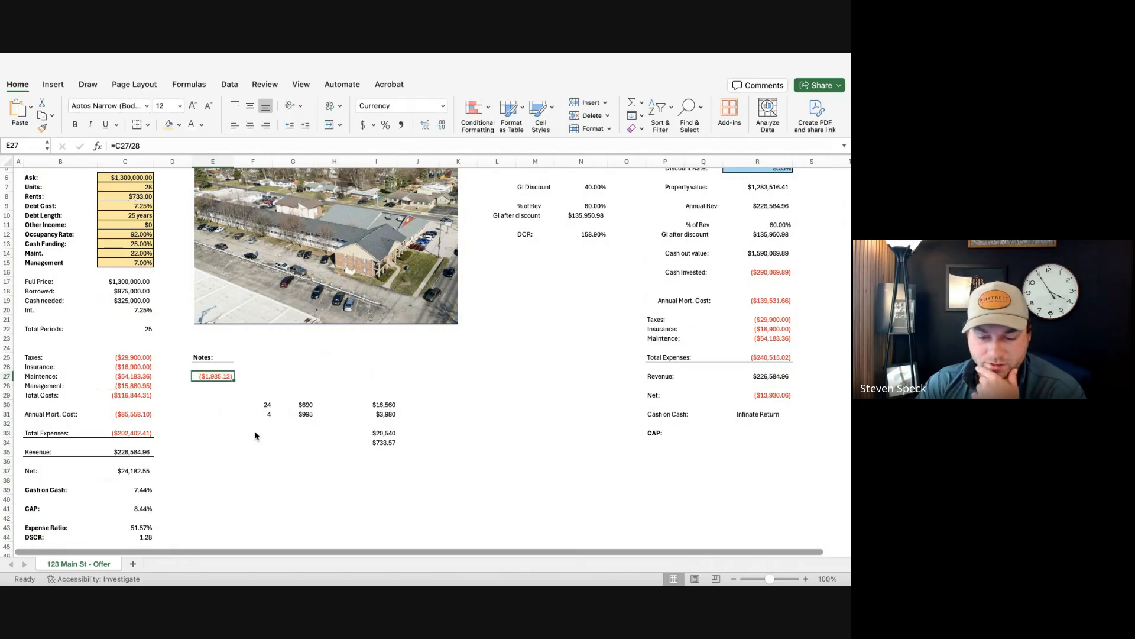
pyautogui.press('Delete')
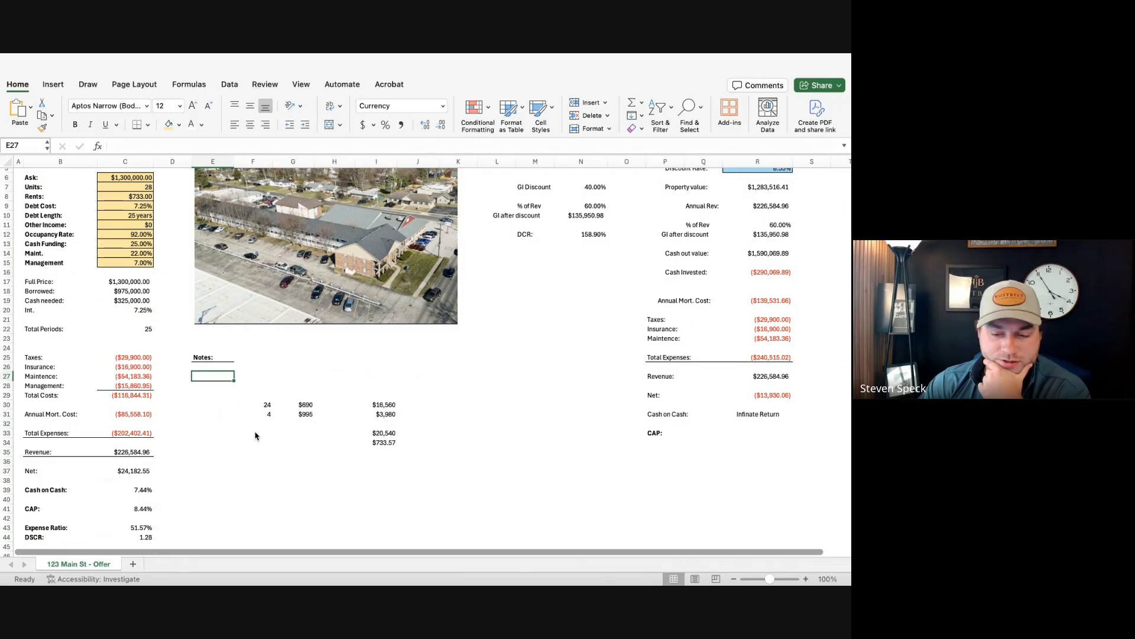
pyautogui.press('Left')
pyautogui.press('Left')
# Step: Set the Ask price in the P&L inputs to $1,200,000
pyautogui.scroll(-2, 256, 436)
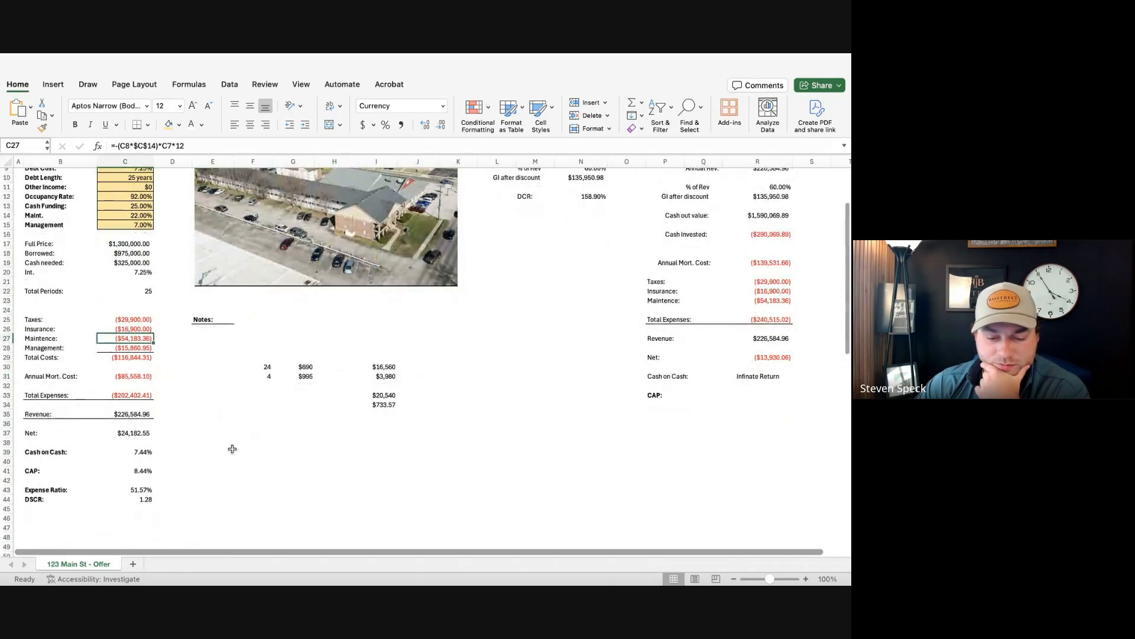
pyautogui.scroll(1, 232, 449)
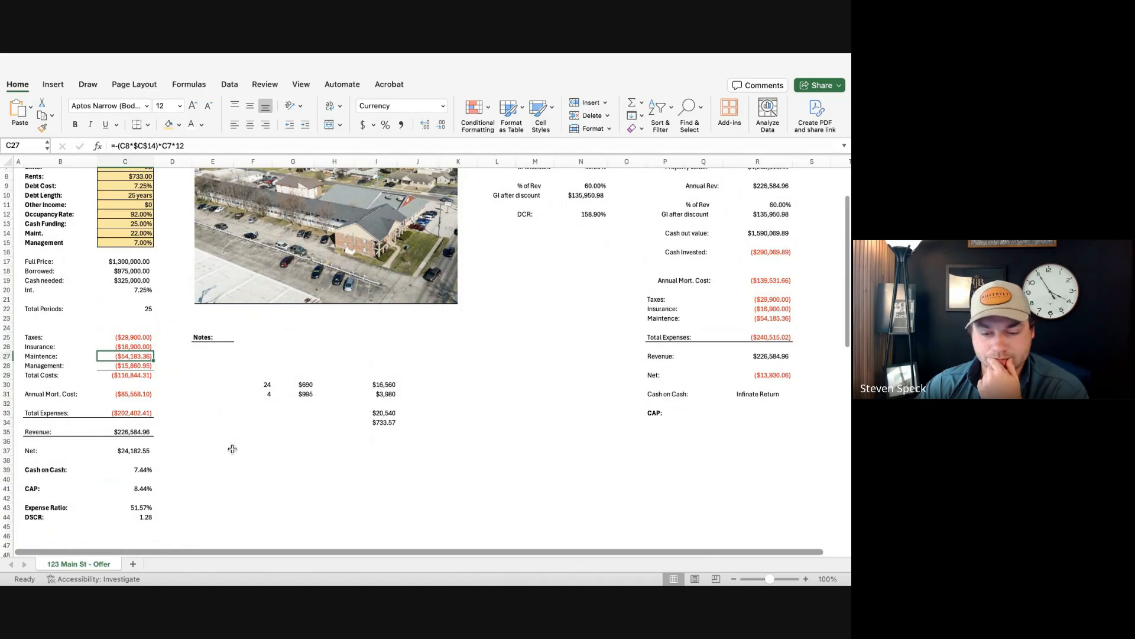
pyautogui.scroll(2, 232, 449)
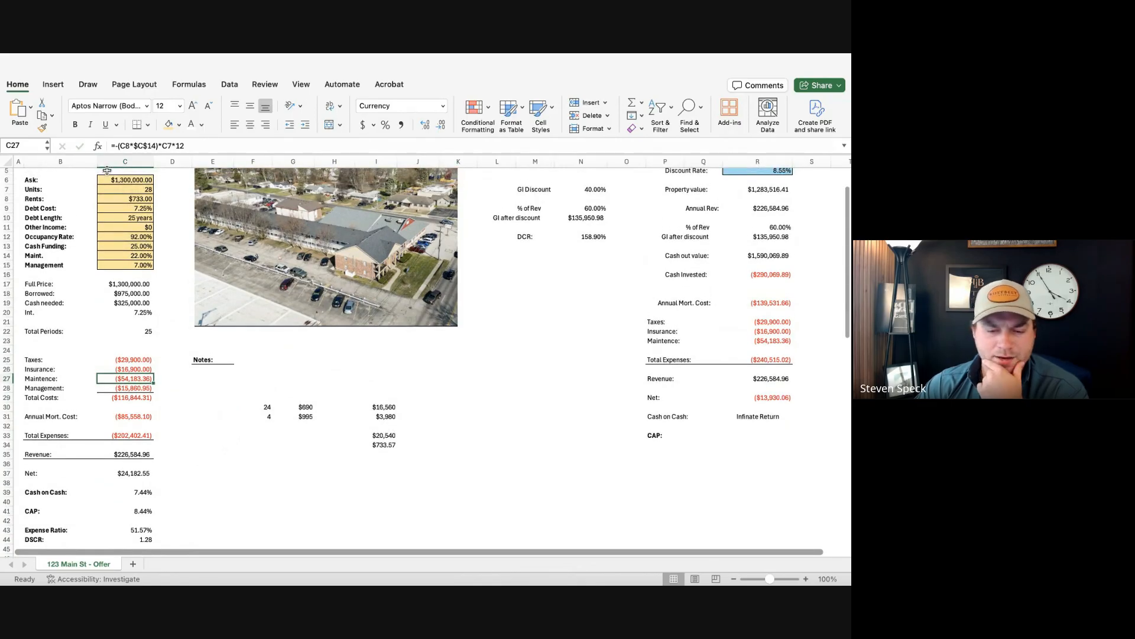
pyautogui.click(122, 180)
pyautogui.press('F2')
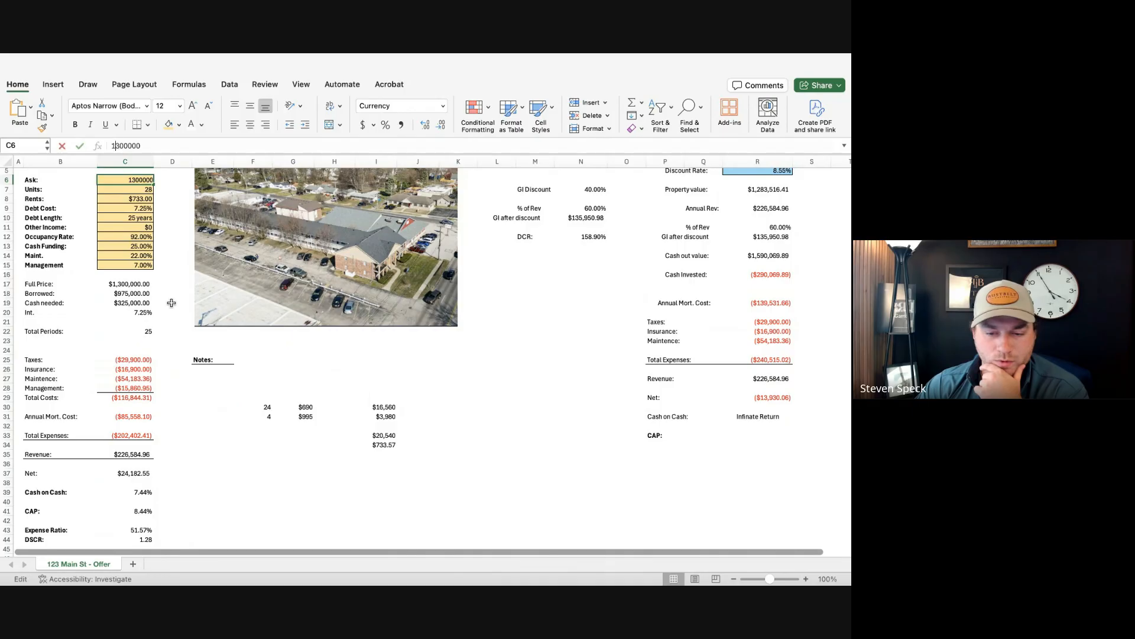
pyautogui.press('Delete')
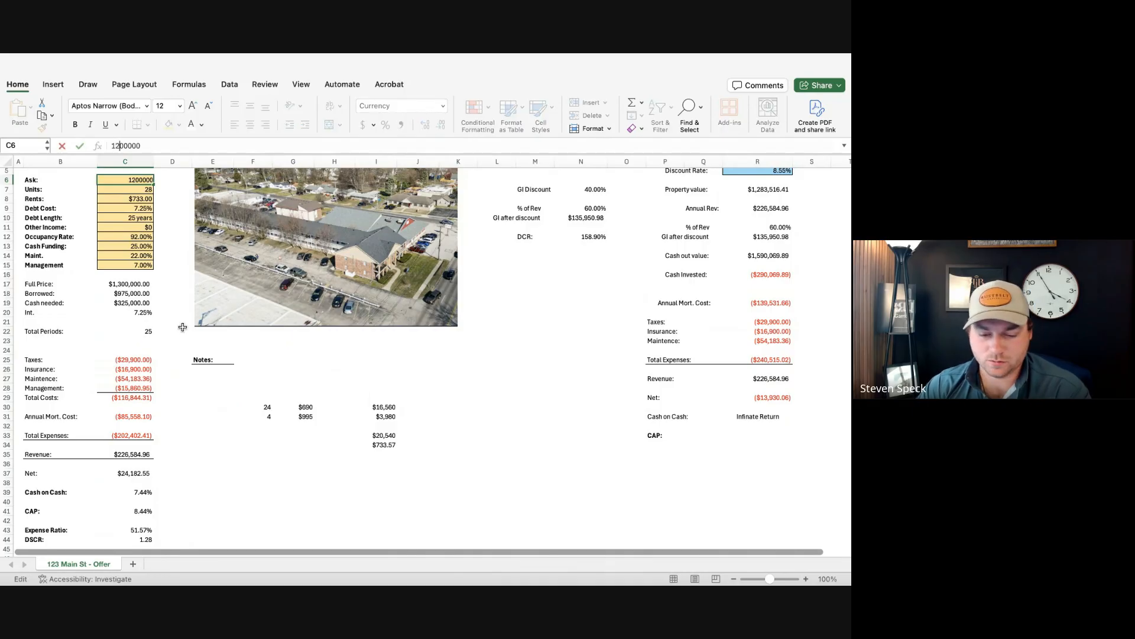
pyautogui.press('Return')
# Step: Check the CAP and Cash on Cash rows at the reduced ask, and undo the Ask price change
pyautogui.scroll(-3, 223, 367)
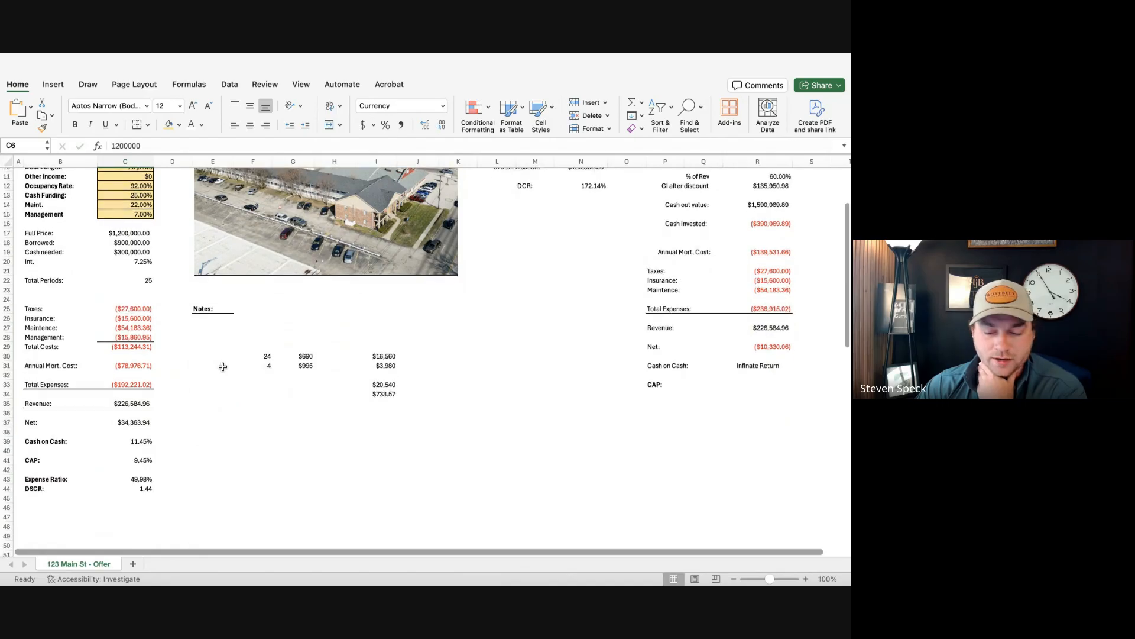
pyautogui.scroll(2, 223, 367)
pyautogui.click(141, 479)
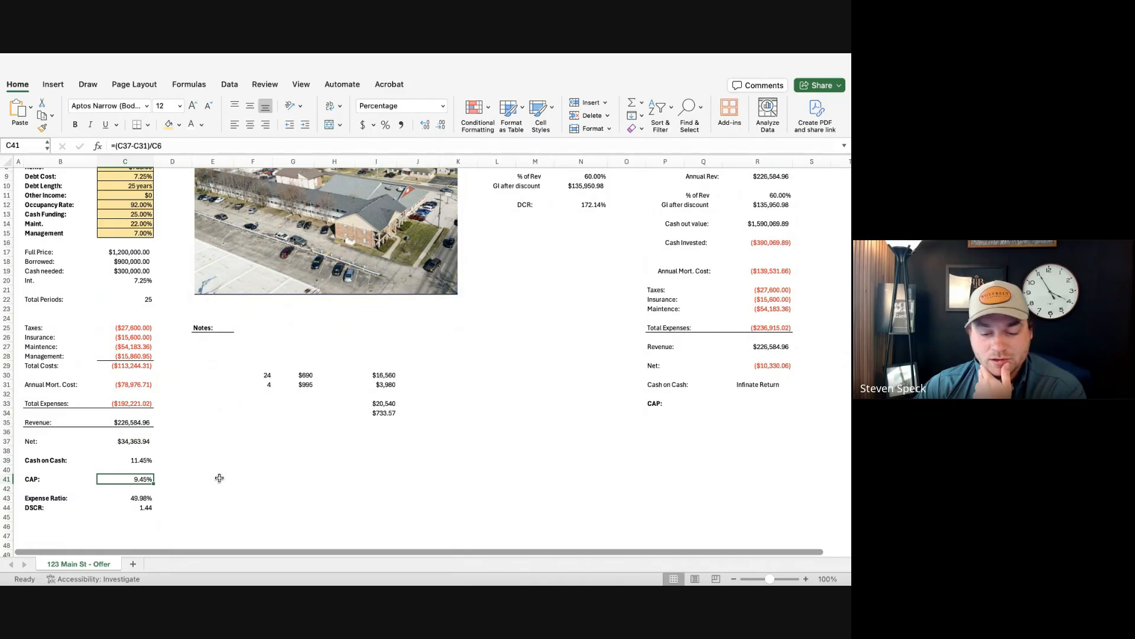
pyautogui.scroll(3, 219, 477)
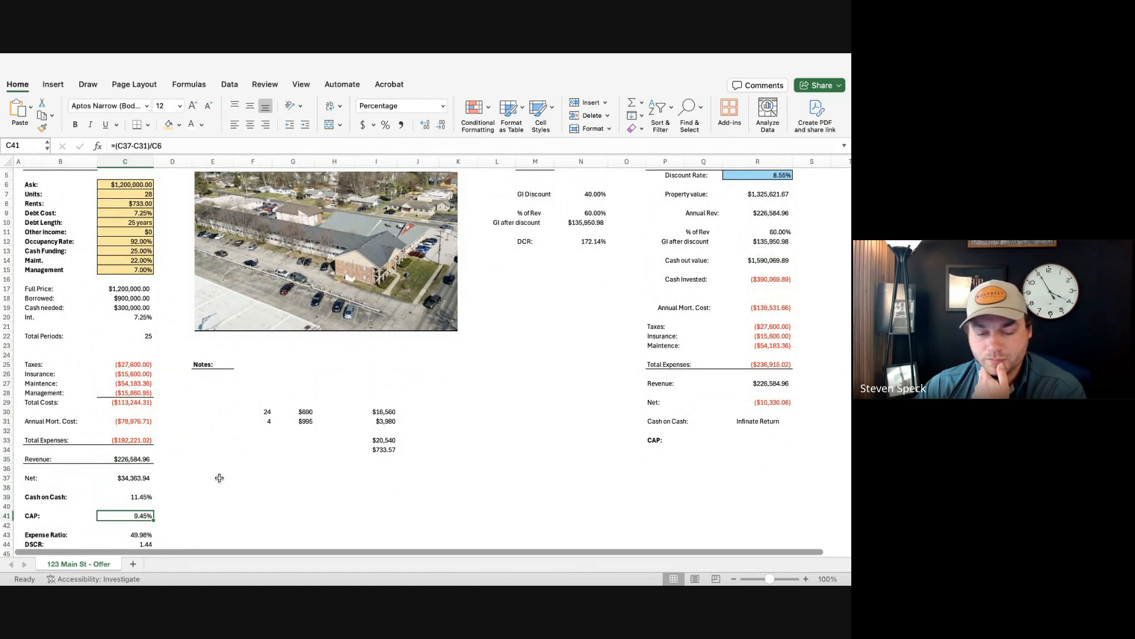
pyautogui.scroll(-3, 134, 353)
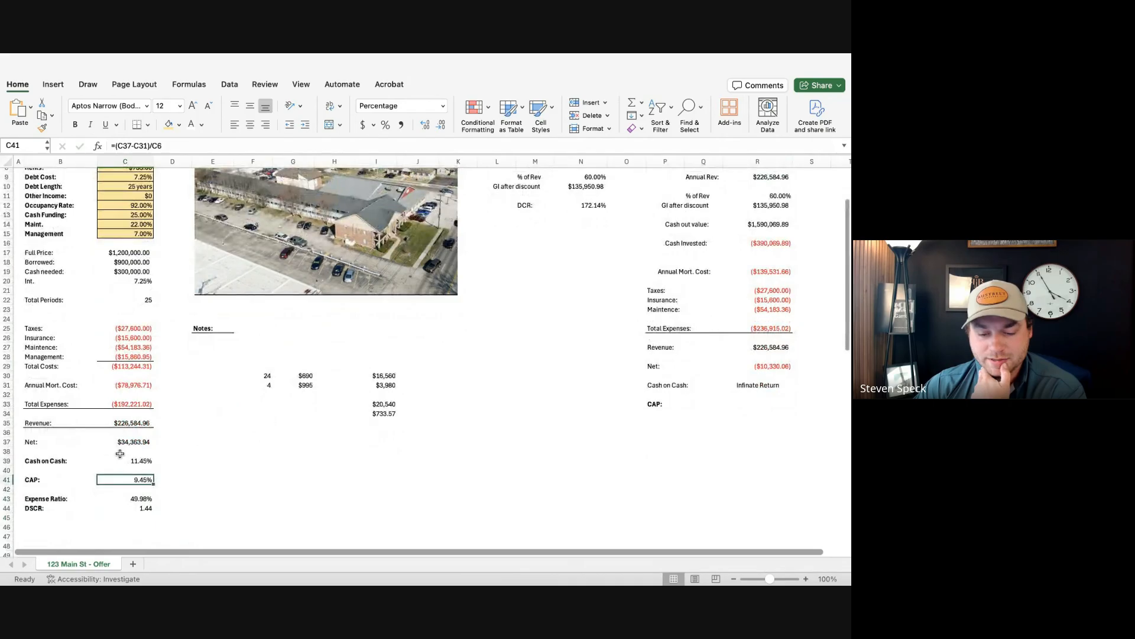
pyautogui.click(120, 461)
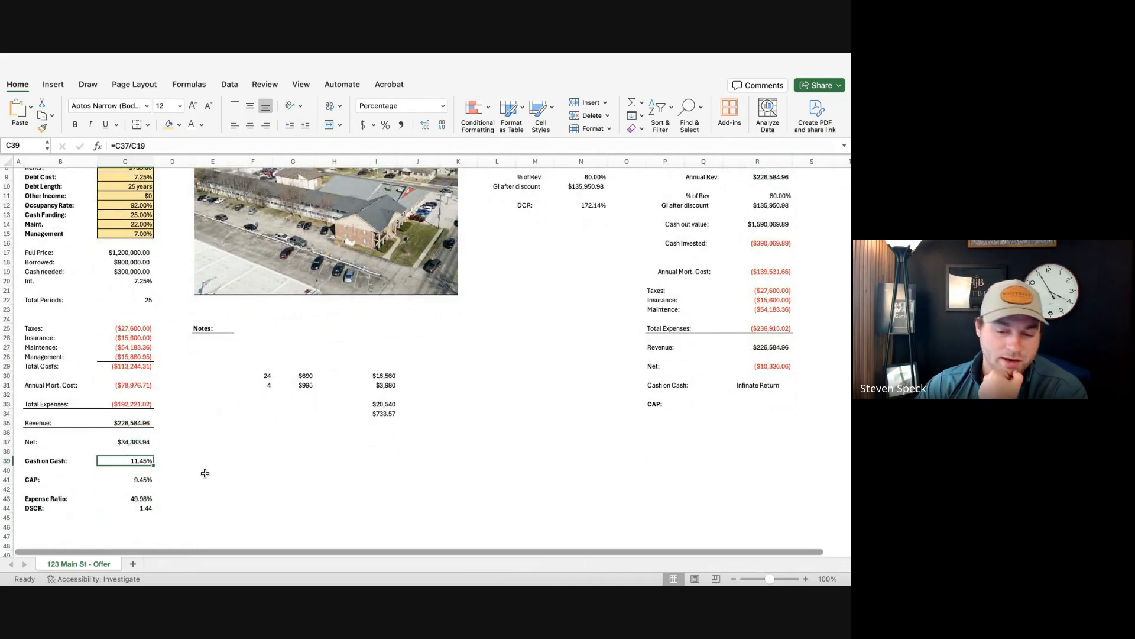
pyautogui.press('super+z')
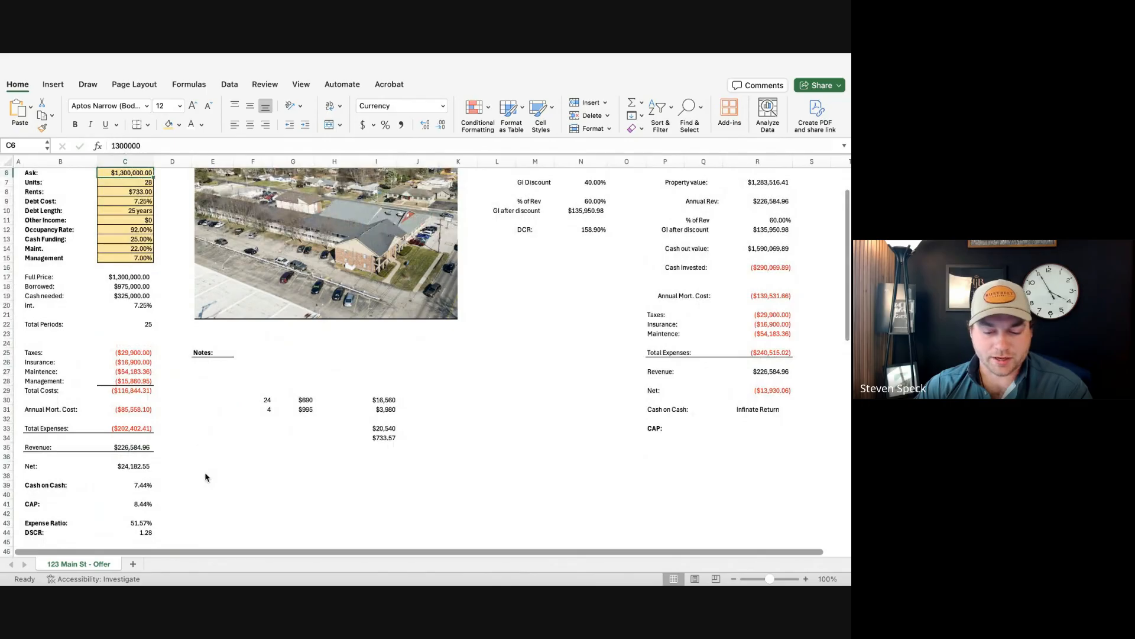
# Step: Set the Rents value in the P&L inputs to $800
pyautogui.scroll(1, 206, 477)
pyautogui.press('Down')
pyautogui.press('Down')
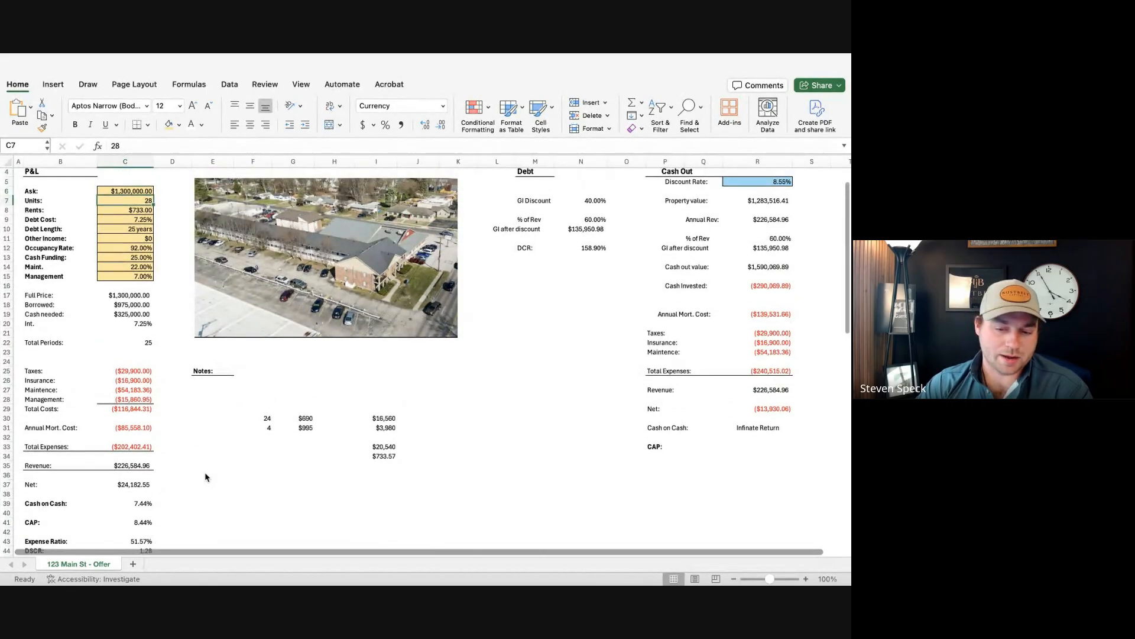
pyautogui.click(137, 146)
pyautogui.press('BackSpace')
pyautogui.press('BackSpace')
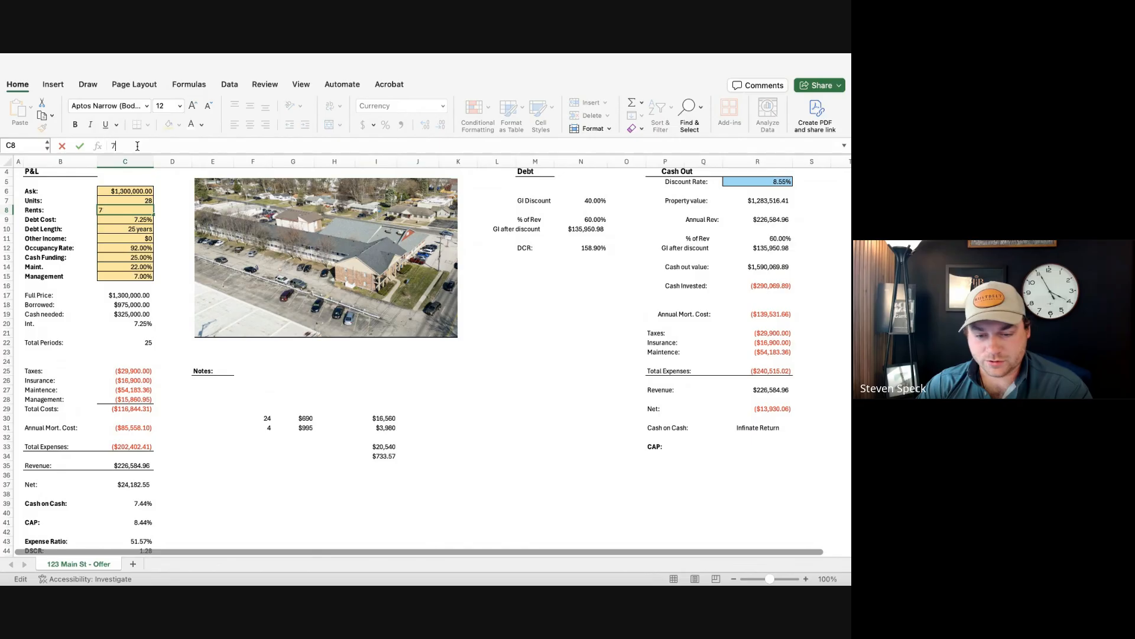
pyautogui.press('BackSpace')
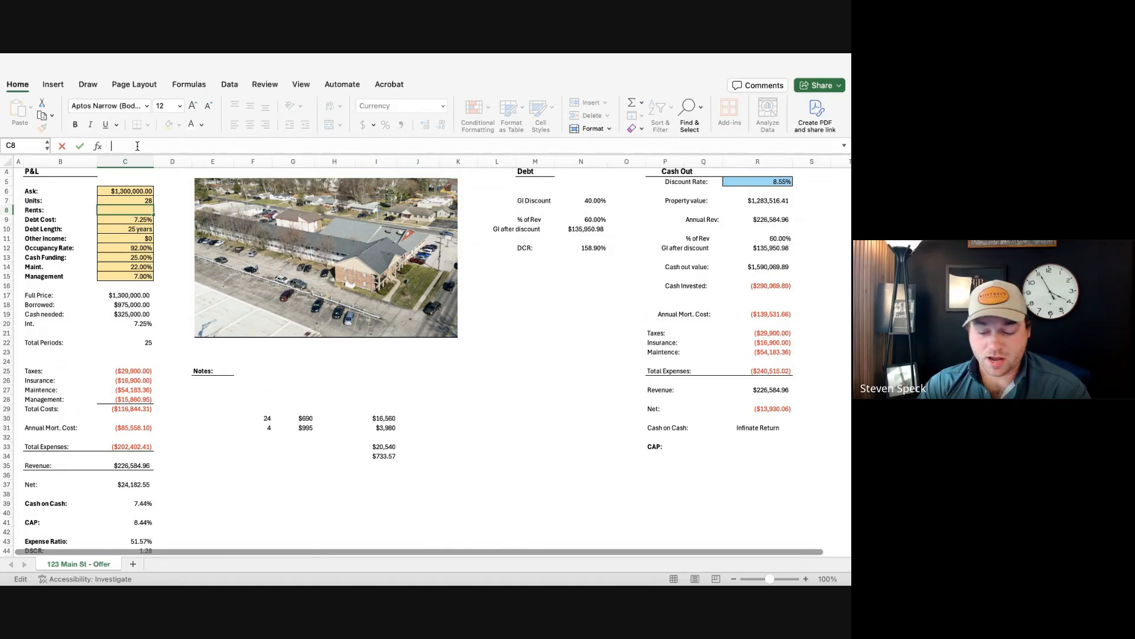
pyautogui.write('800')
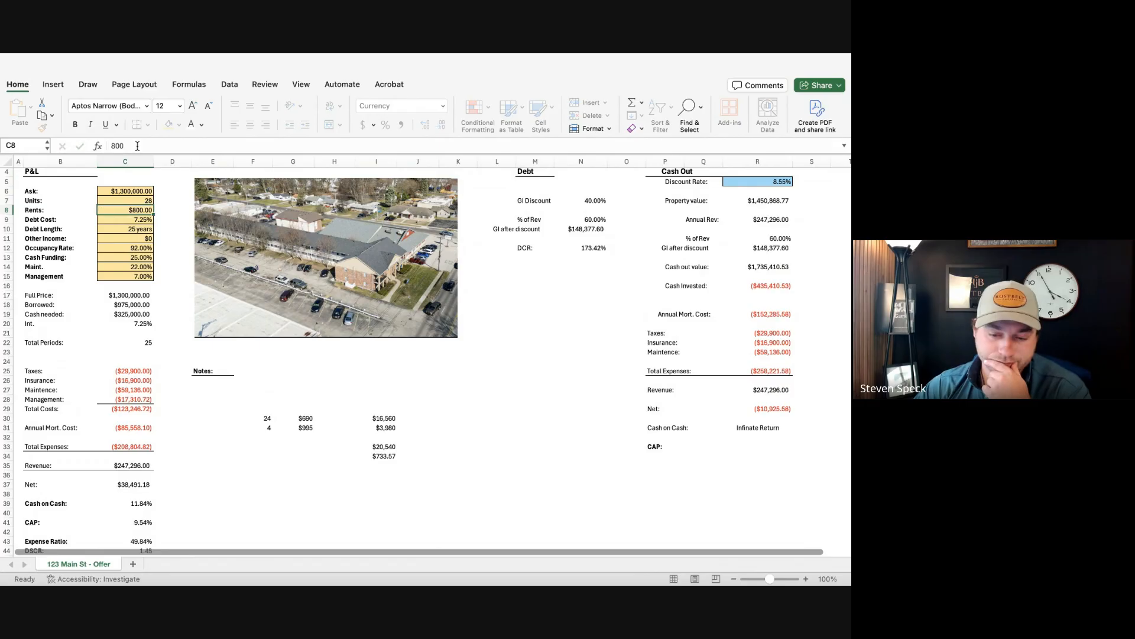
pyautogui.press('Return')
# Step: Examine the CAP and Cash on Cash rows with the raised rents, along with the P&L inputs above them
pyautogui.scroll(-3, 97, 422)
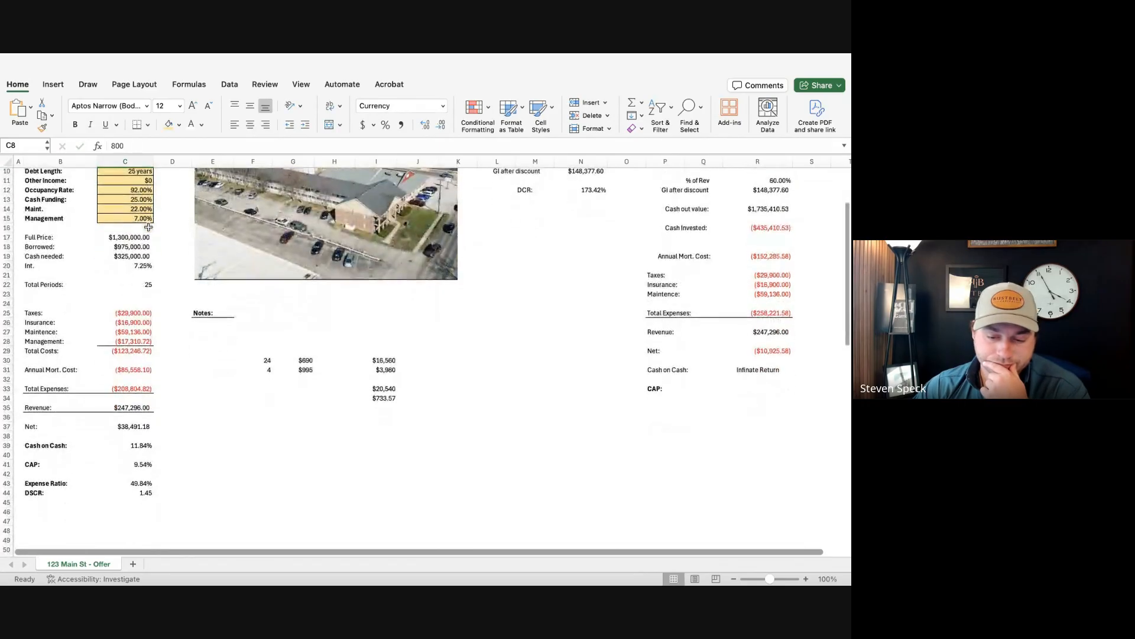
pyautogui.click(119, 465)
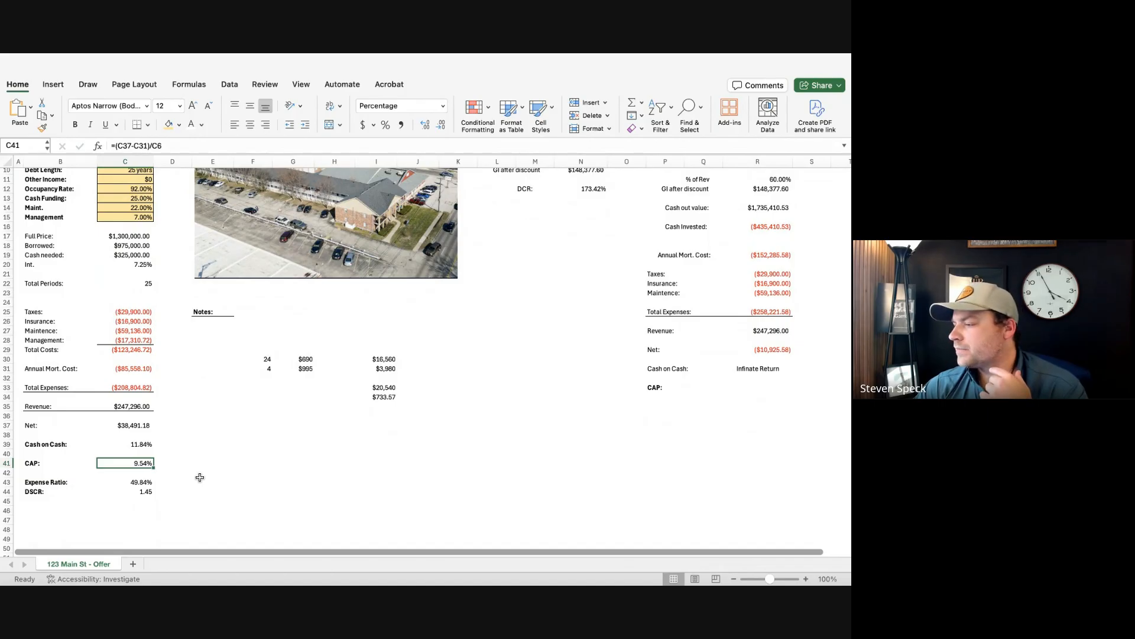
pyautogui.scroll(1, 199, 477)
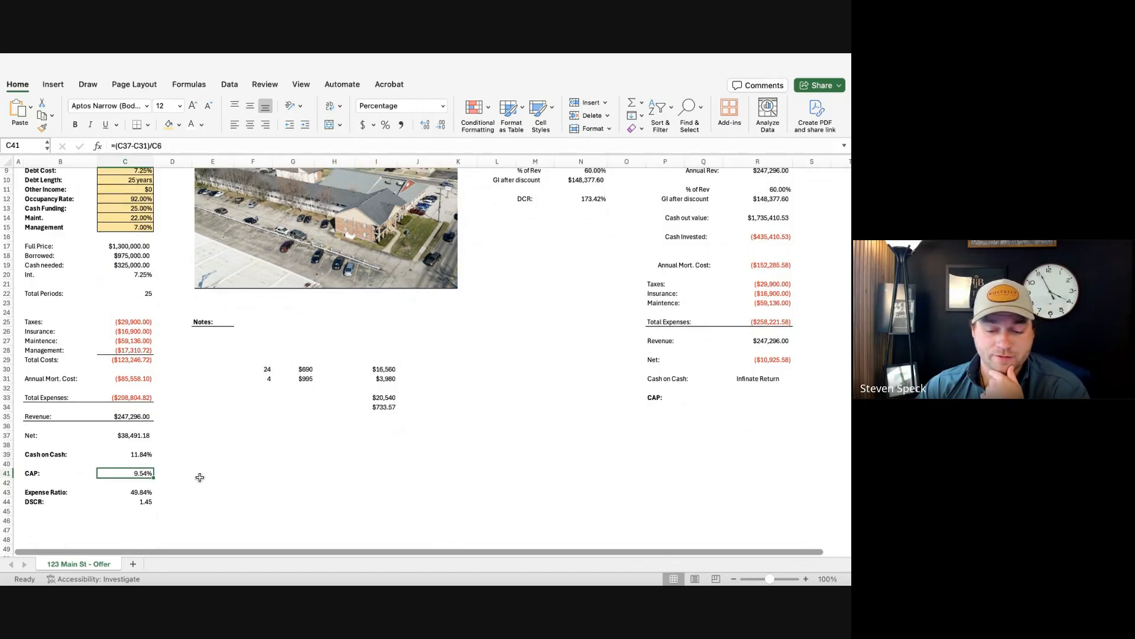
pyautogui.press('Up')
pyautogui.press('Up')
pyautogui.press('Down')
pyautogui.press('Down')
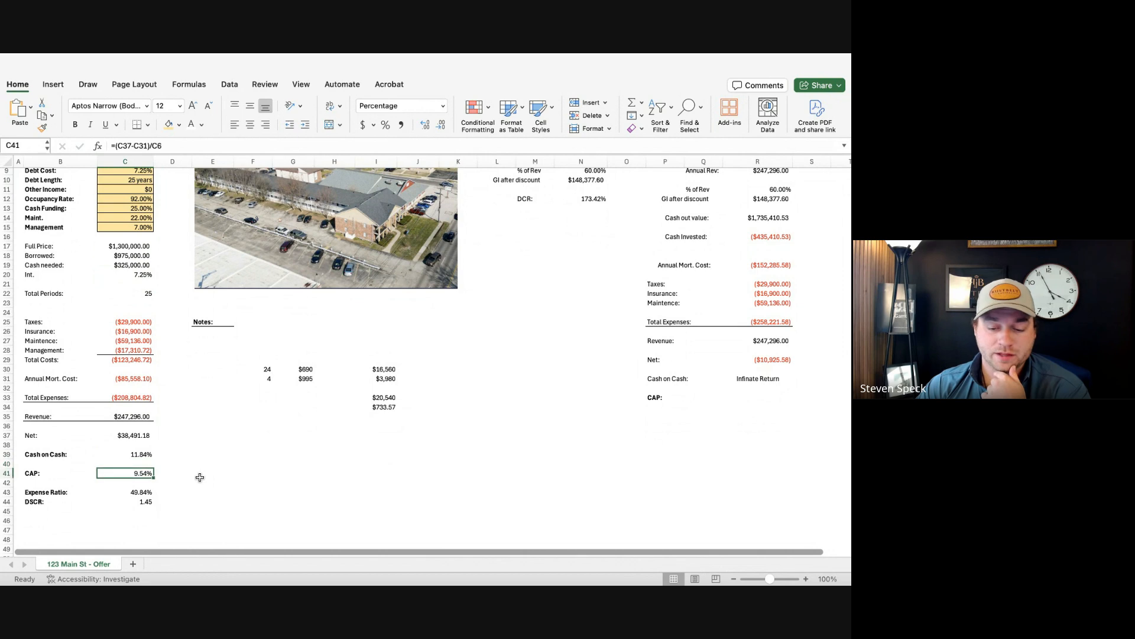
pyautogui.scroll(7, 200, 477)
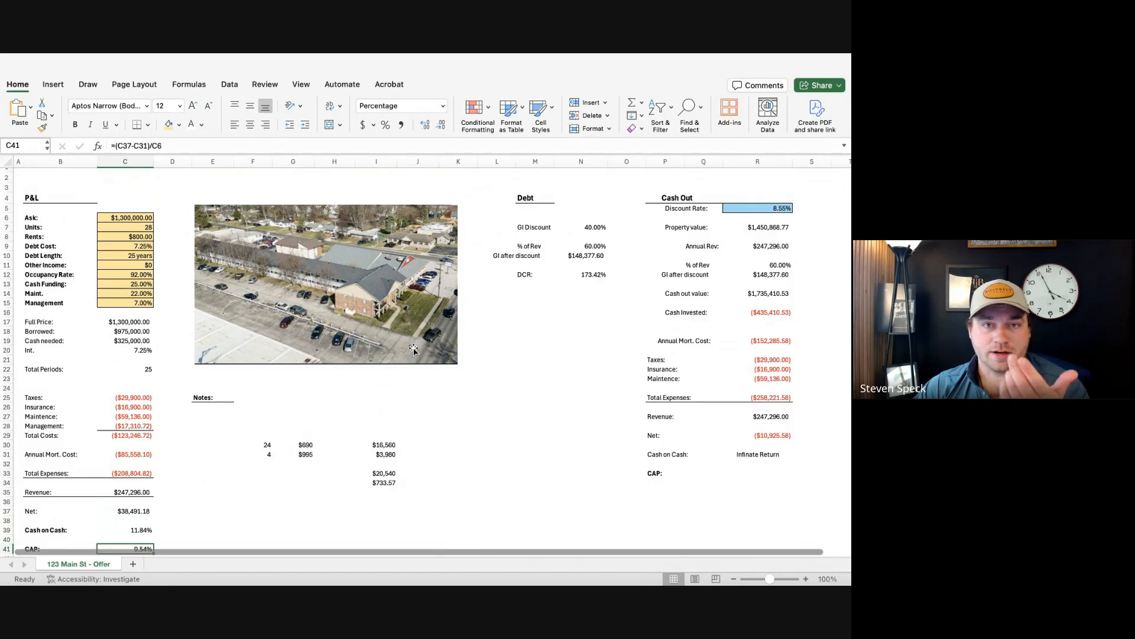
pyautogui.click(427, 417)
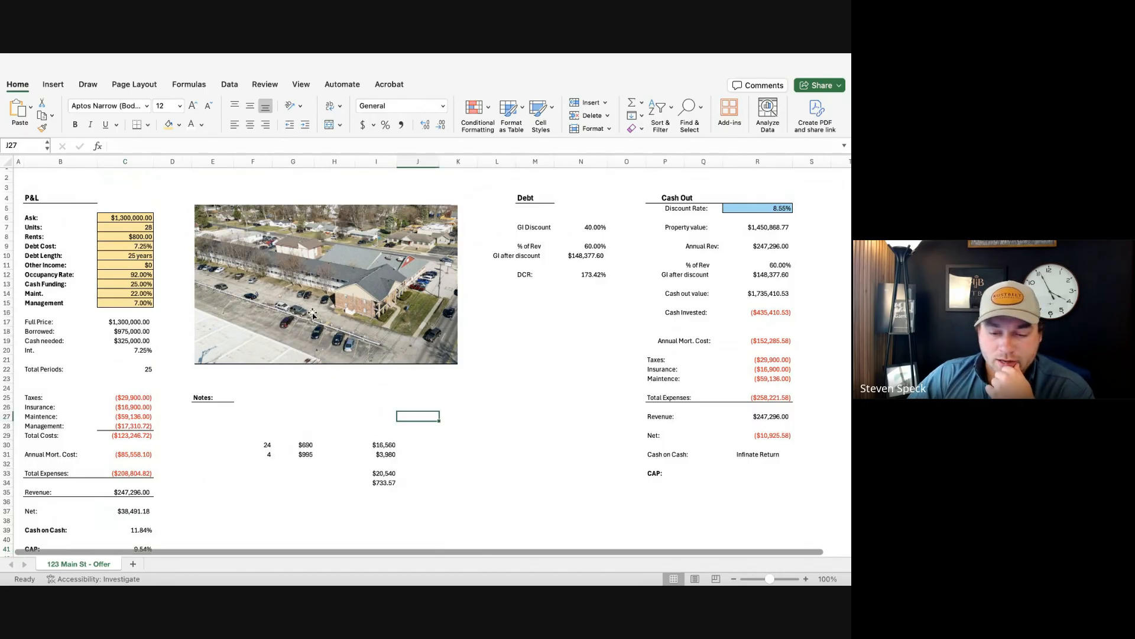
# Step: Set the Rents value to $733 and review the P&L costs and returns with it
pyautogui.click(146, 239)
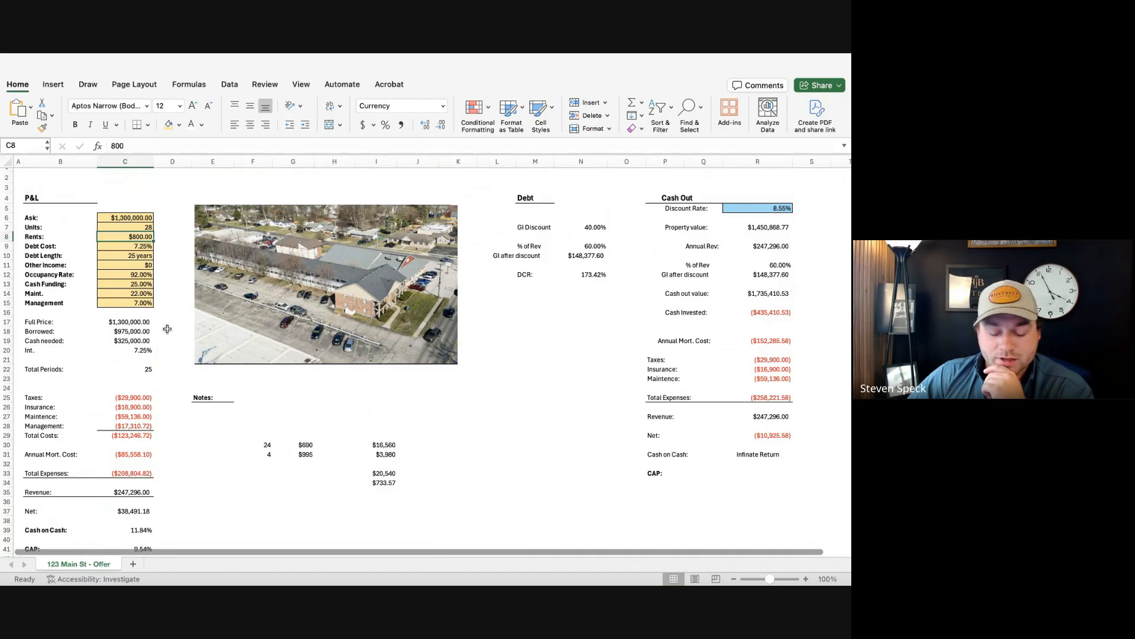
pyautogui.write('733')
pyautogui.press('Return')
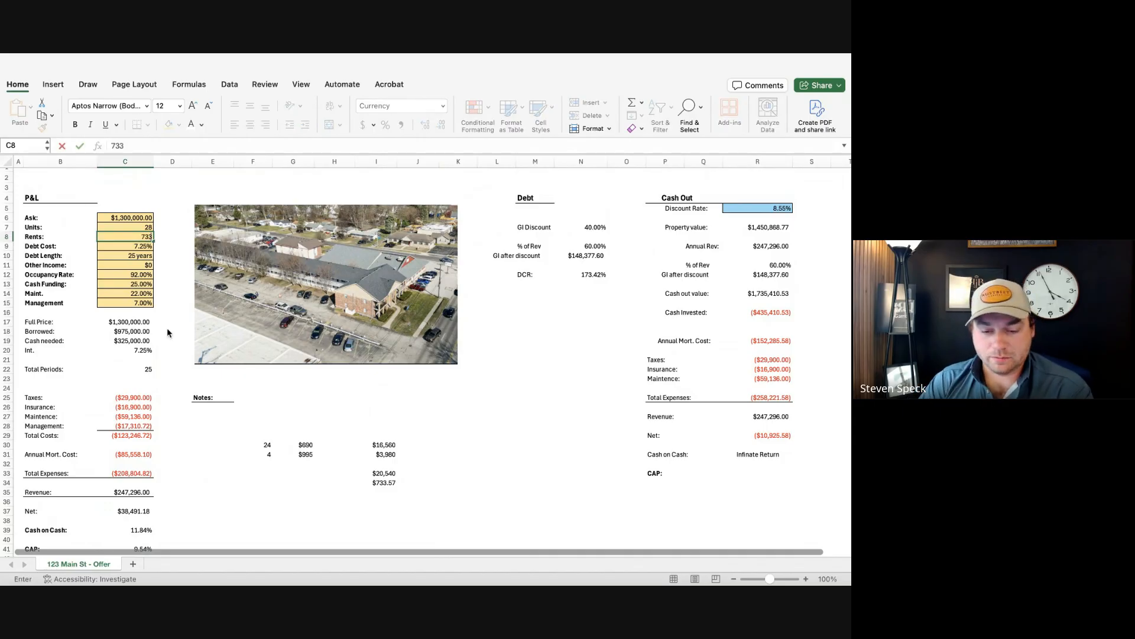
pyautogui.scroll(-5, 167, 331)
pyautogui.scroll(2, 192, 318)
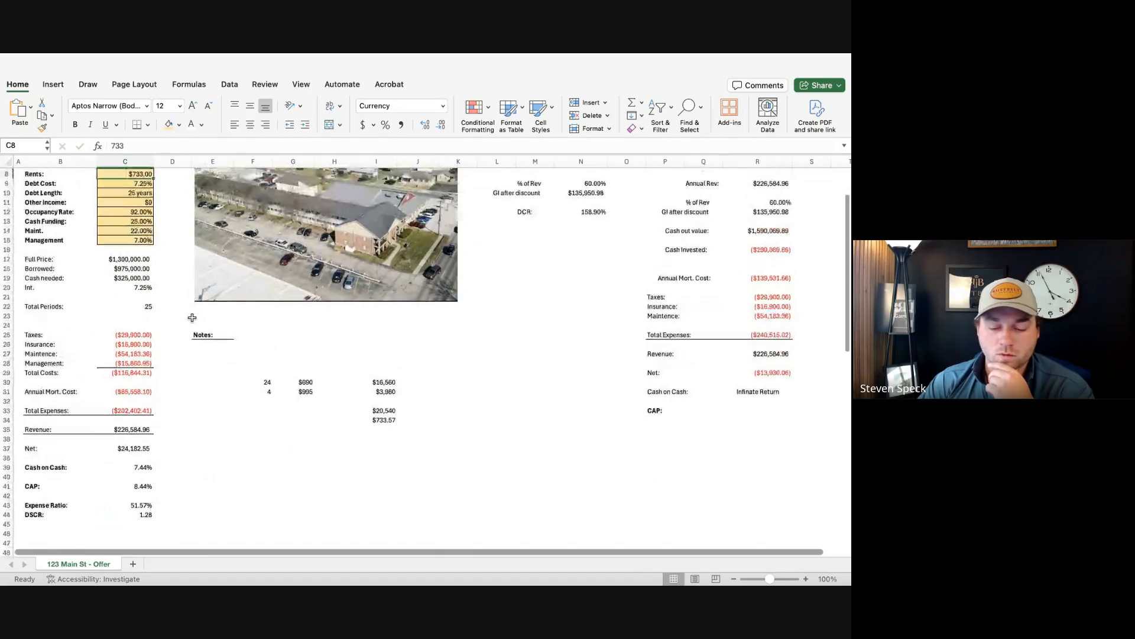
pyautogui.scroll(-1, 192, 318)
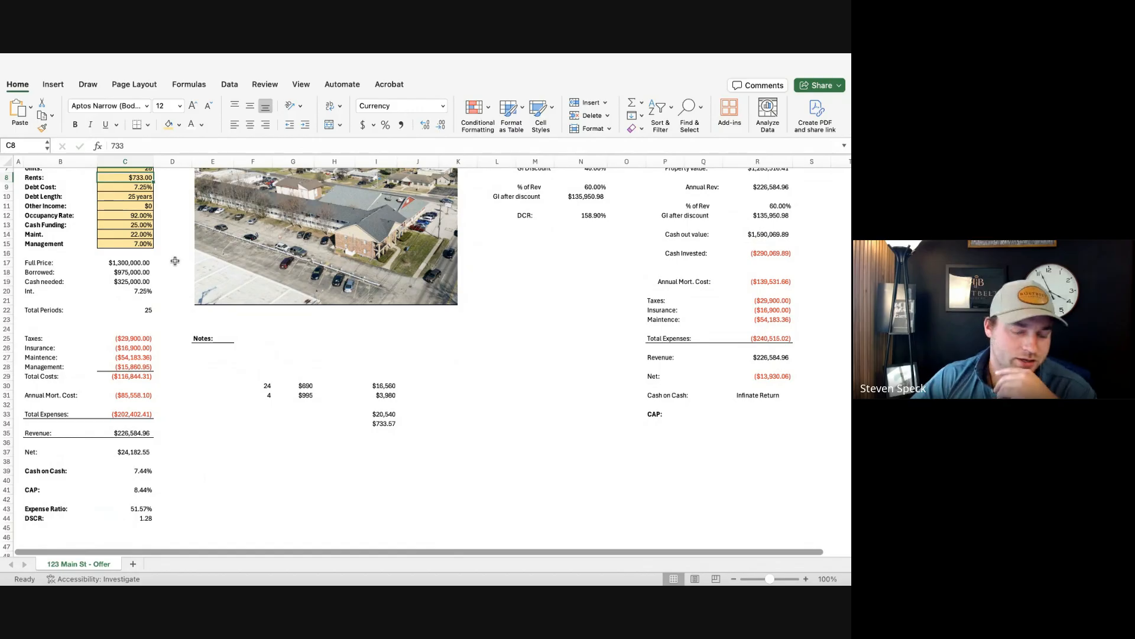
pyautogui.scroll(3, 404, 235)
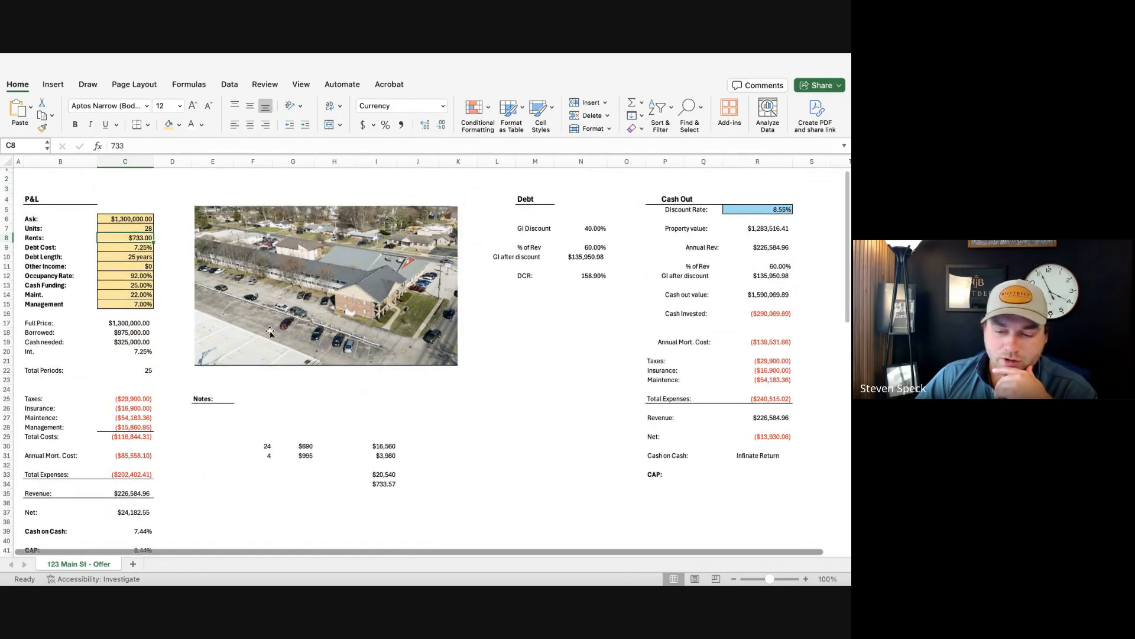
# Step: Switch to the Diplomat Apts PDF and examine the operating income, expenses and footnotes of the Income & Expense Statement
pyautogui.scroll(-1, 323, 324)
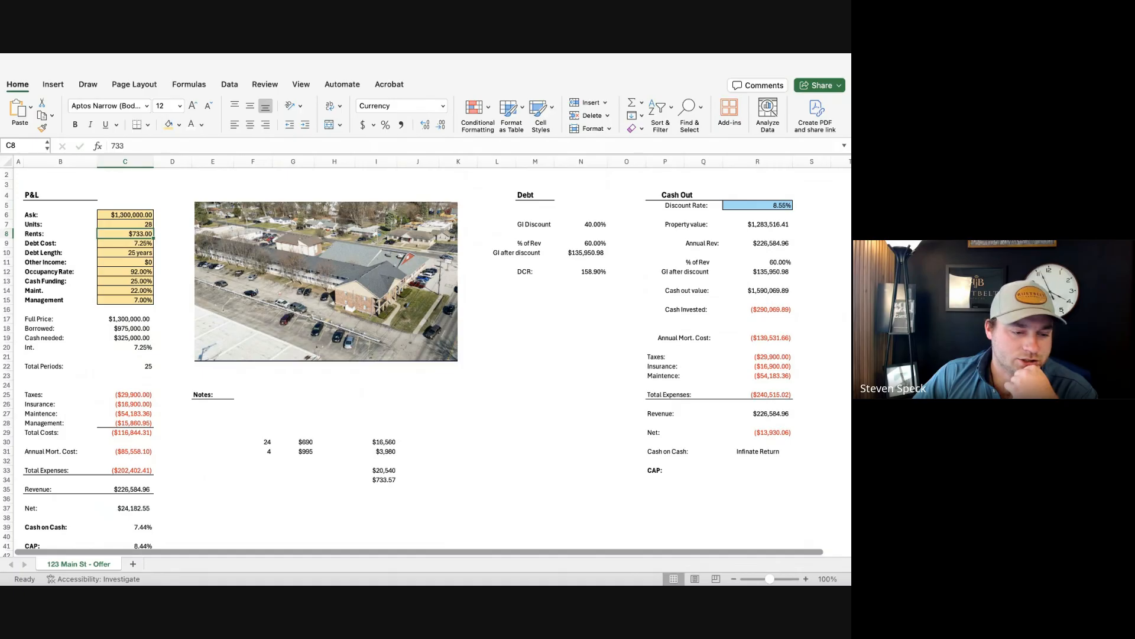
pyautogui.press('super+Tab')
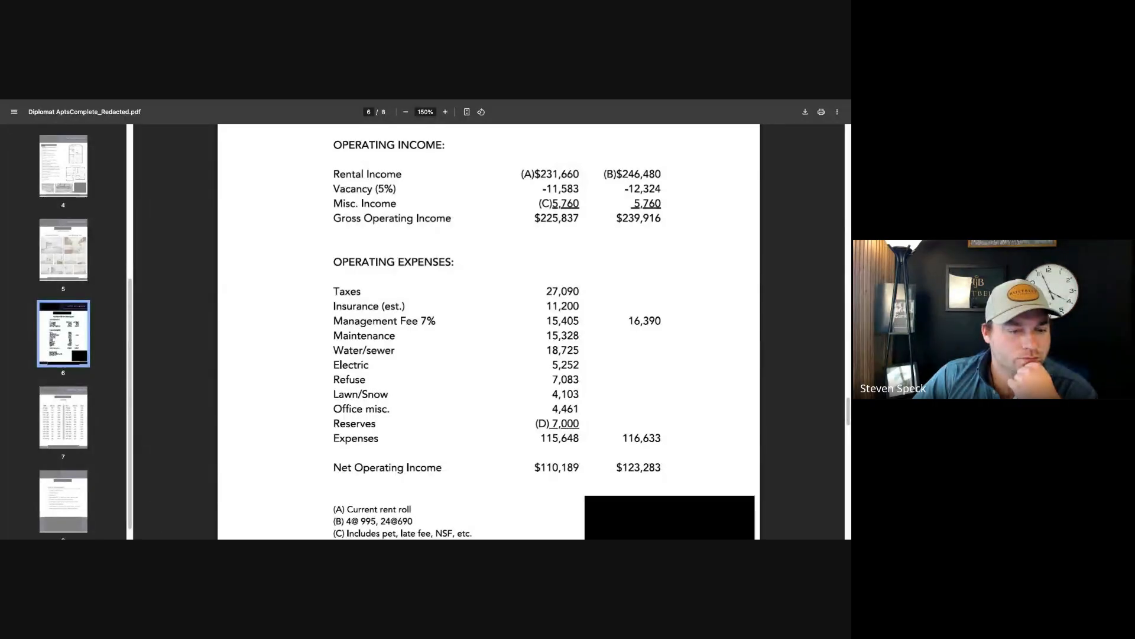
pyautogui.scroll(1, 500, 217)
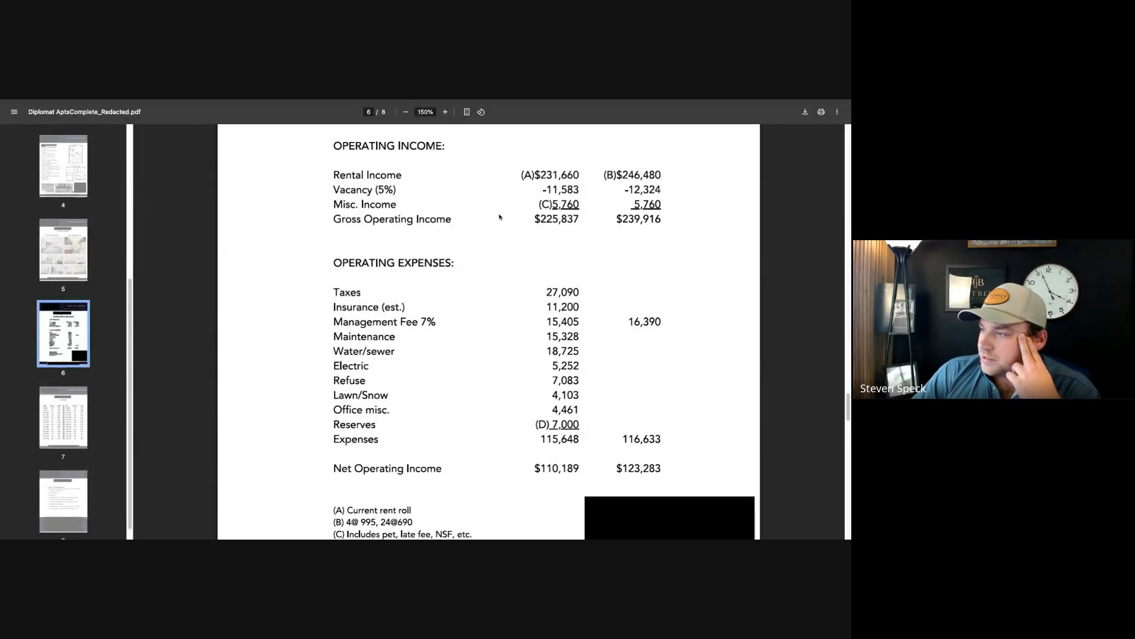
pyautogui.scroll(2, 499, 217)
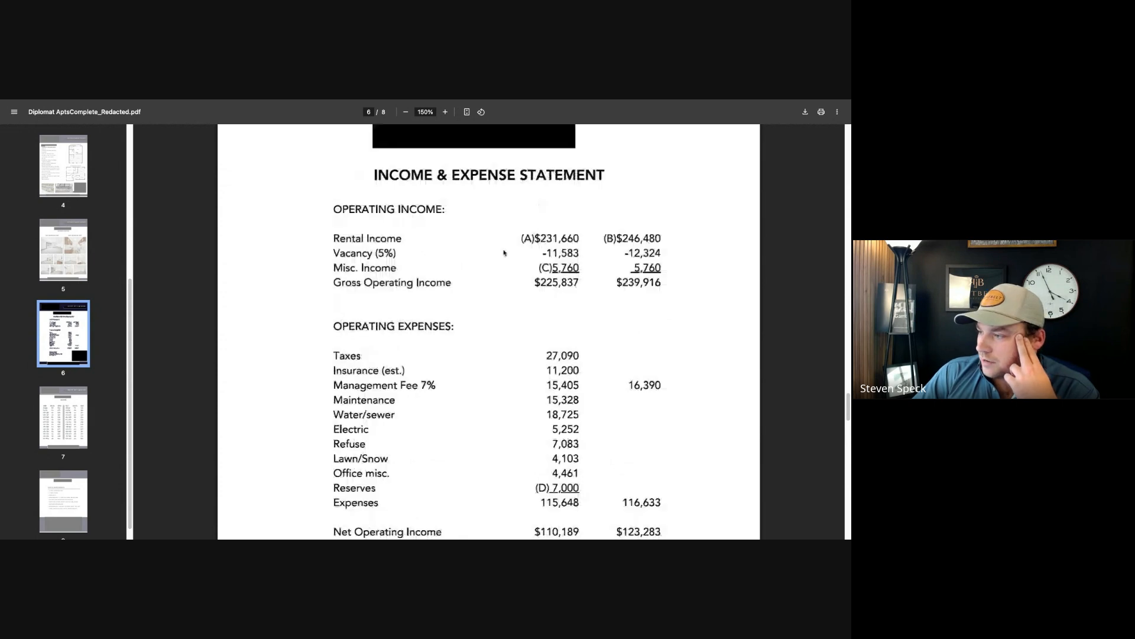
pyautogui.scroll(-1, 504, 252)
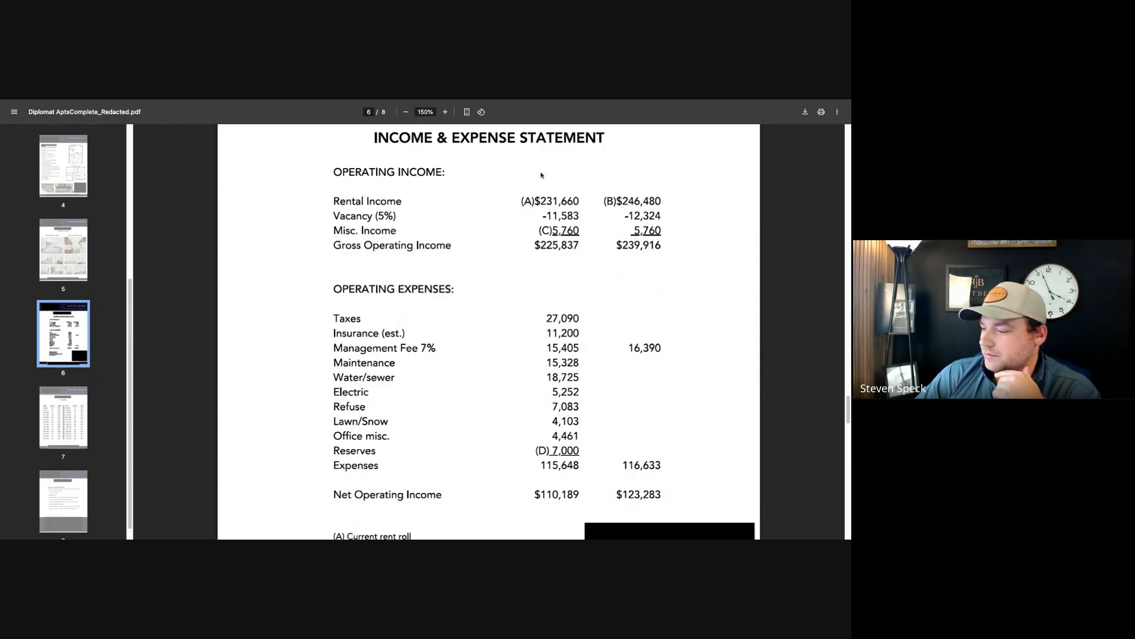
pyautogui.scroll(-2, 542, 176)
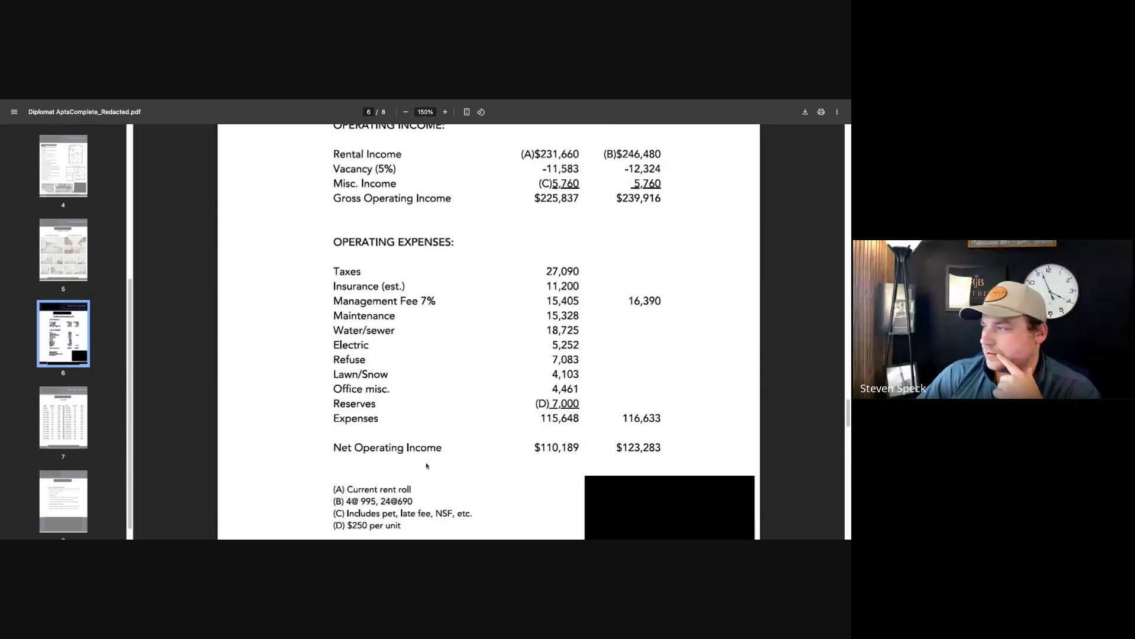
pyautogui.scroll(1, 503, 147)
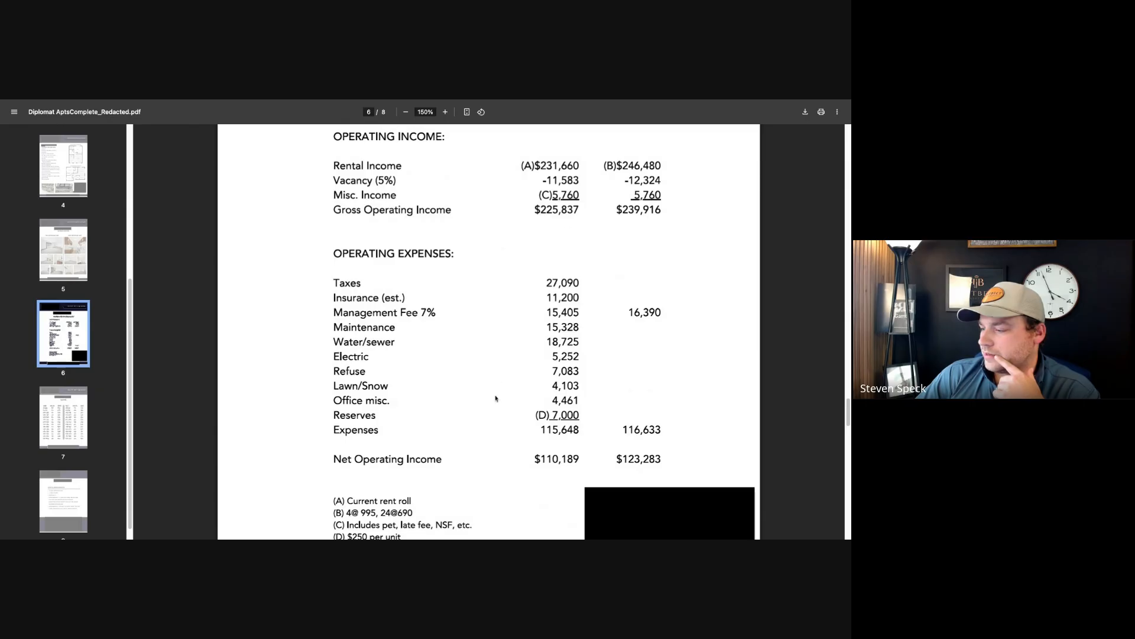
pyautogui.scroll(-1, 495, 397)
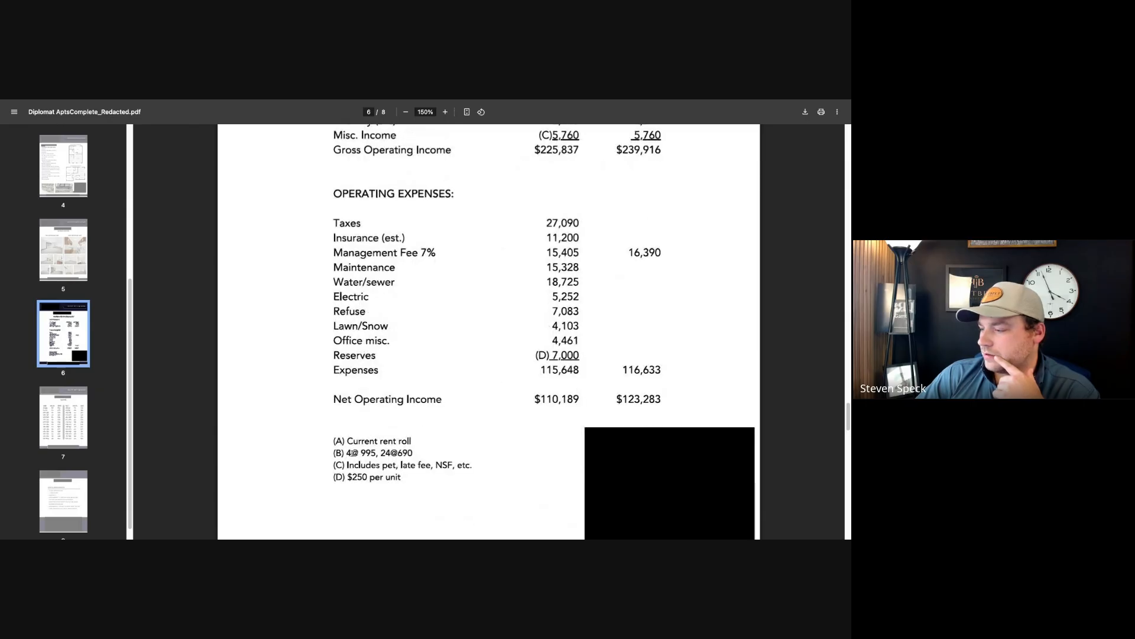
# Step: Examine the rent roll on the following page, highlighting the rent of unit #205
pyautogui.scroll(-3, 517, 415)
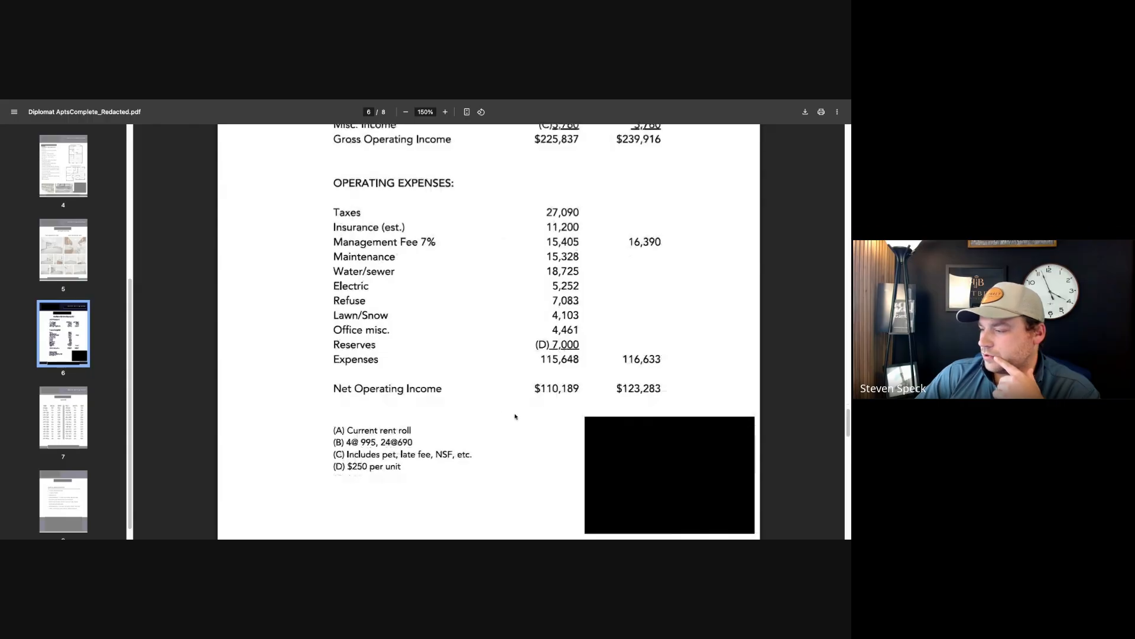
pyautogui.scroll(-8, 516, 416)
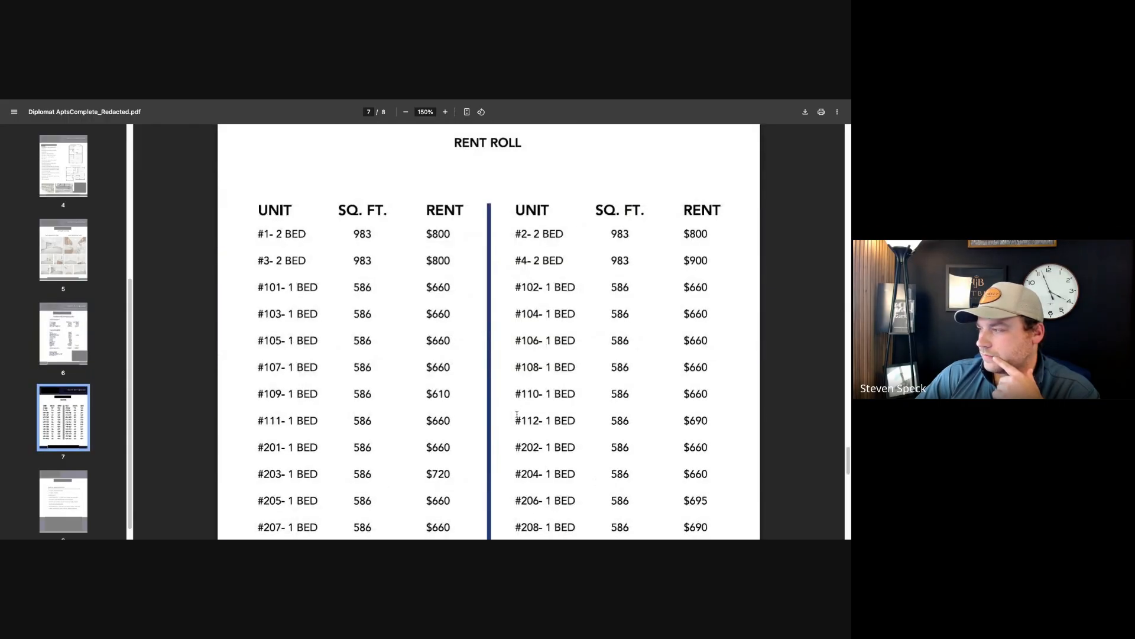
pyautogui.scroll(-1, 516, 416)
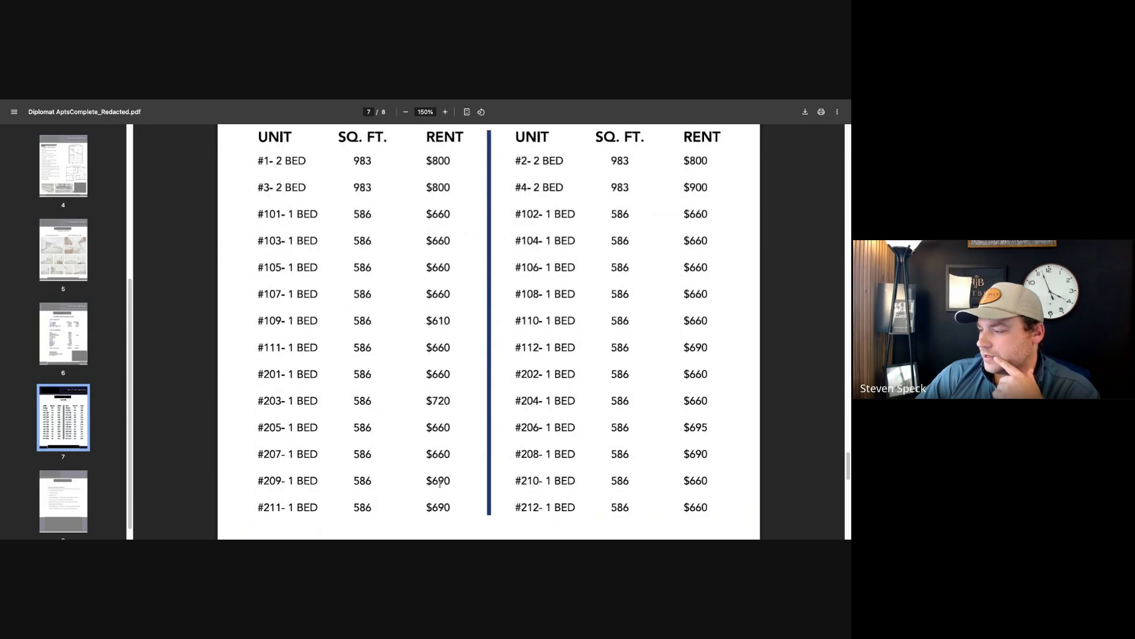
pyautogui.moveTo(458, 451); pyautogui.dragTo(426, 454)
pyautogui.doubleClick(448, 426)
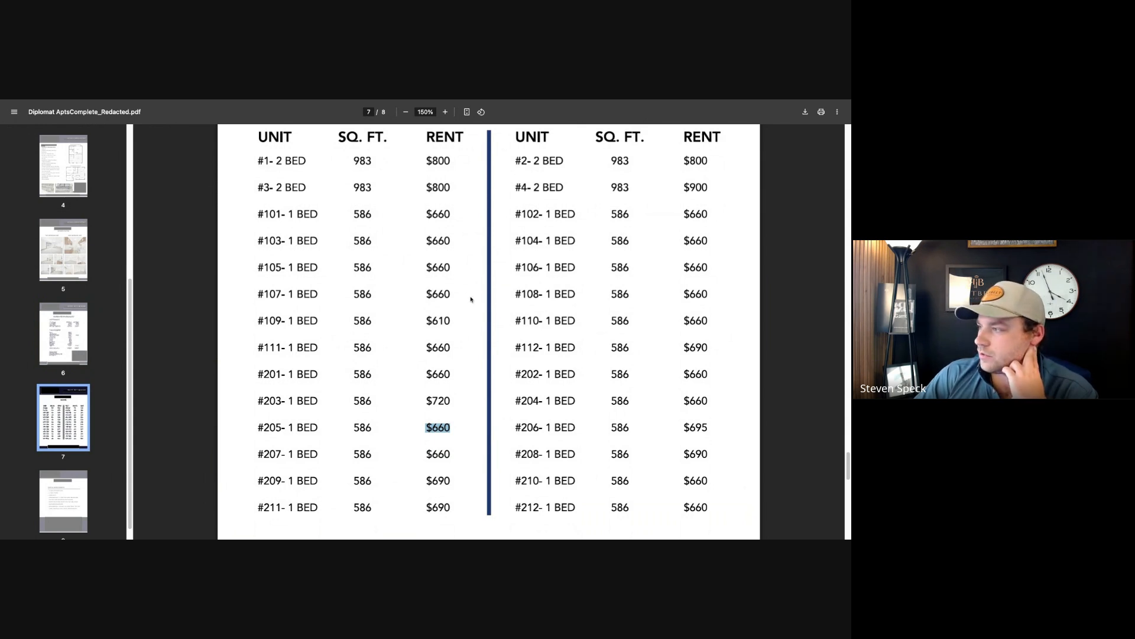
# Step: Return to the Income & Expense Statement and highlight the column (B) rental income, the Water/sewer row and the Misc. Income row
pyautogui.scroll(3, 471, 300)
pyautogui.scroll(15, 471, 299)
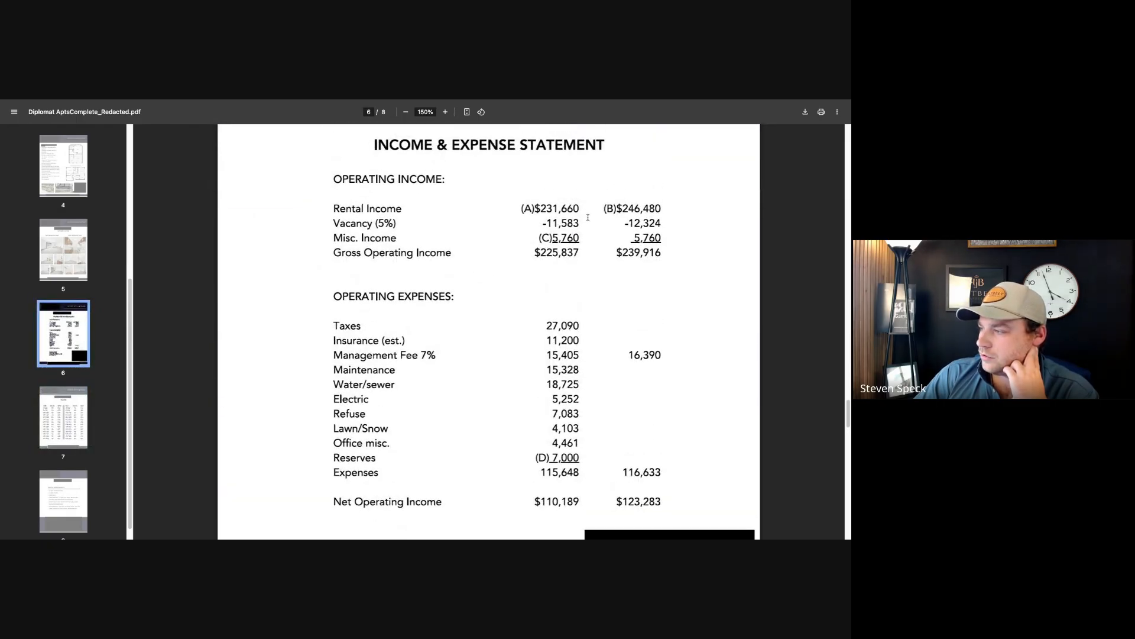
pyautogui.scroll(-1, 606, 173)
pyautogui.moveTo(604, 142); pyautogui.dragTo(661, 191)
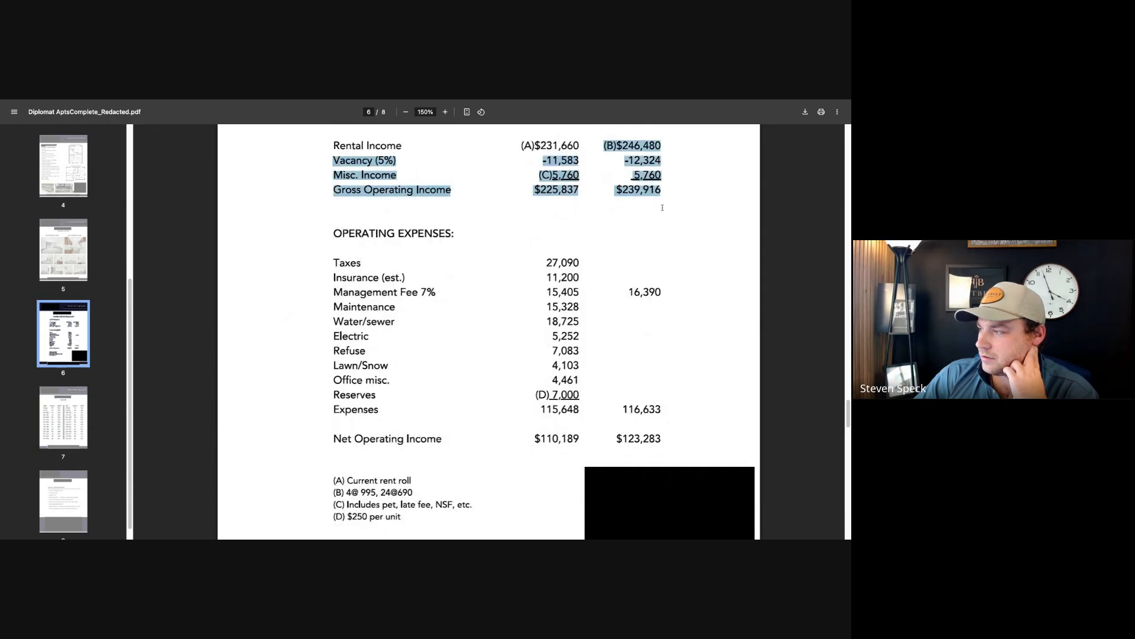
pyautogui.moveTo(603, 145); pyautogui.dragTo(657, 145)
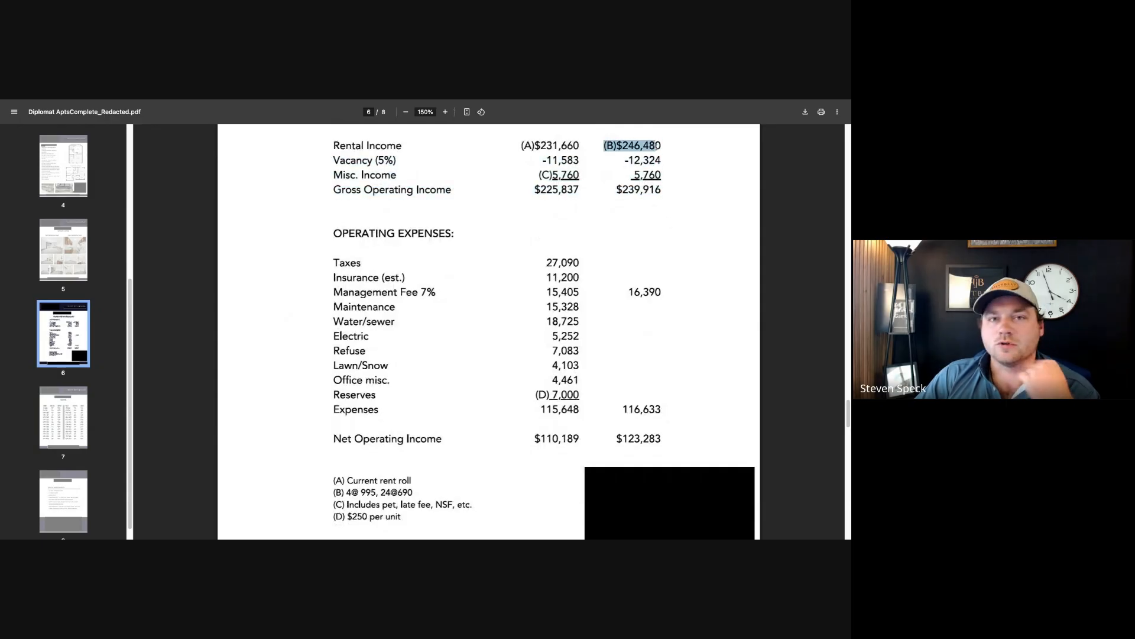
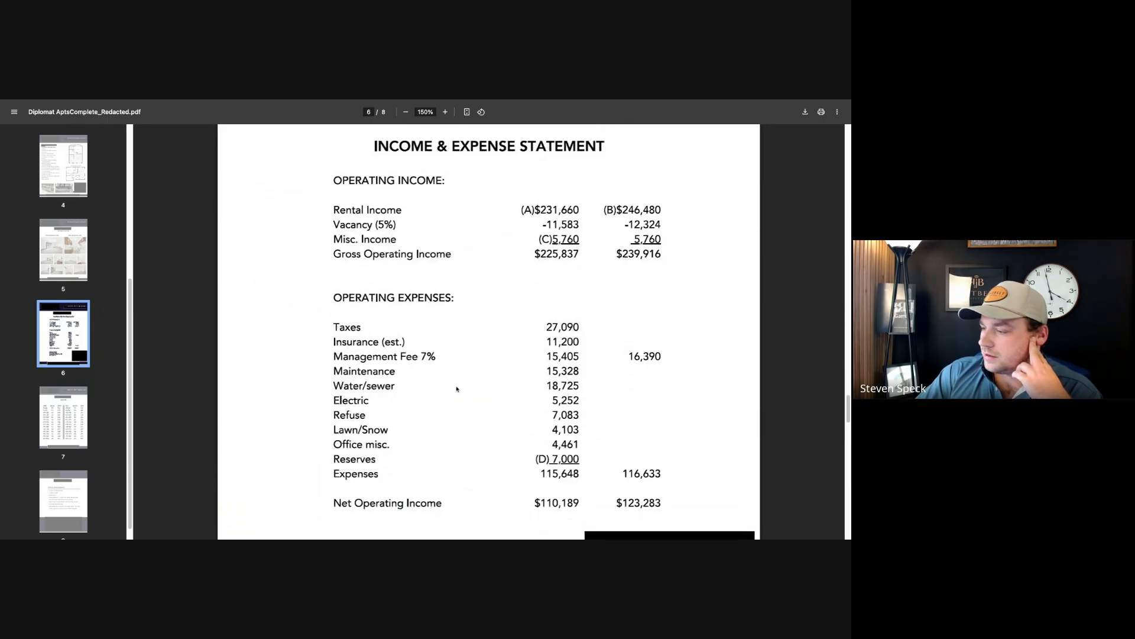
pyautogui.tripleClick(338, 387)
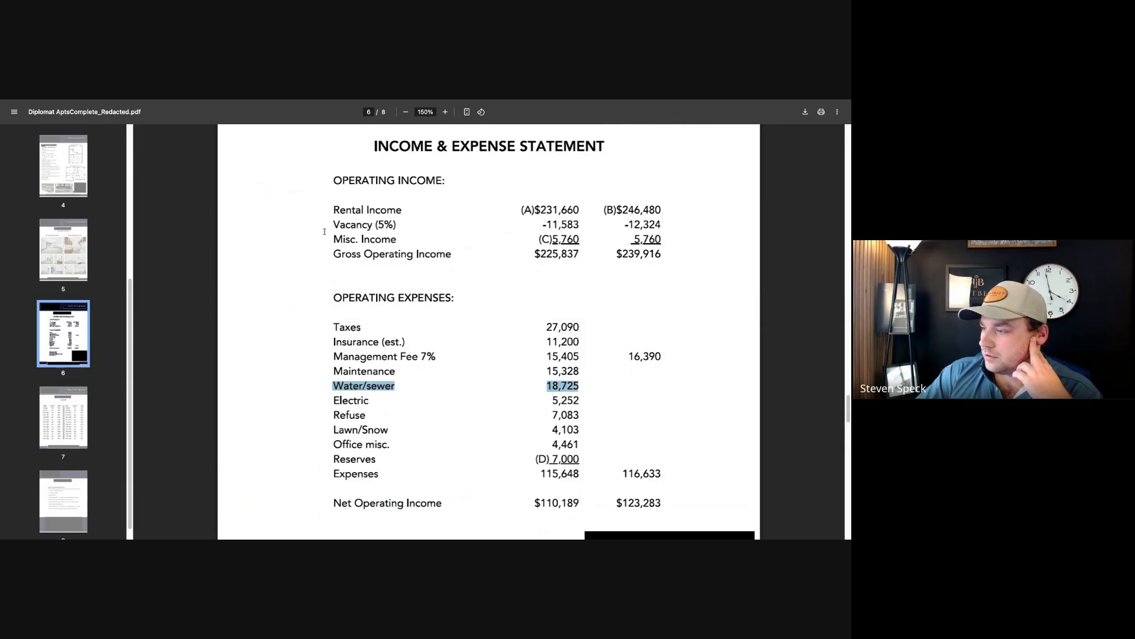
pyautogui.tripleClick(332, 239)
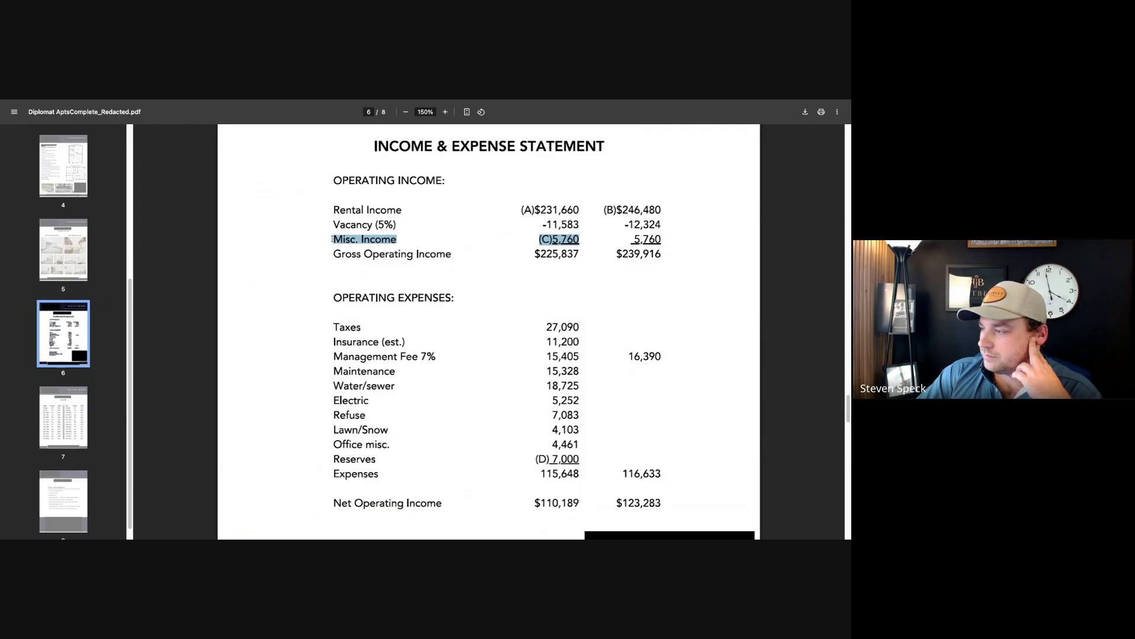
pyautogui.scroll(-4, 511, 279)
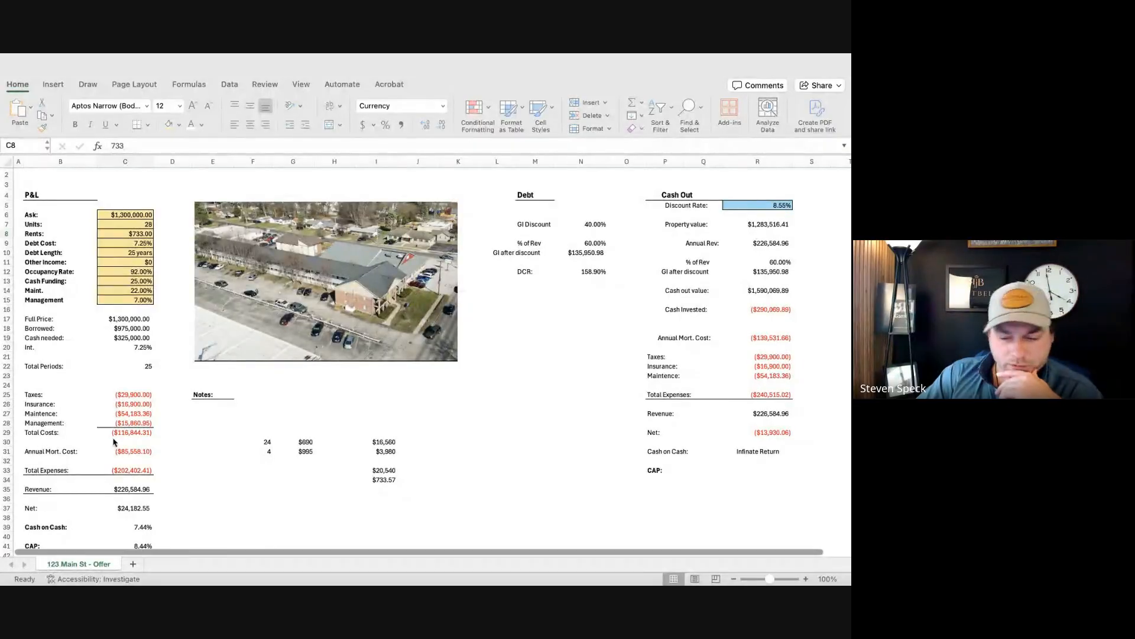
# Step: Return to the offer spreadsheet and review the Rents input against the unit counts and rents listed under Notes
pyautogui.click(223, 432)
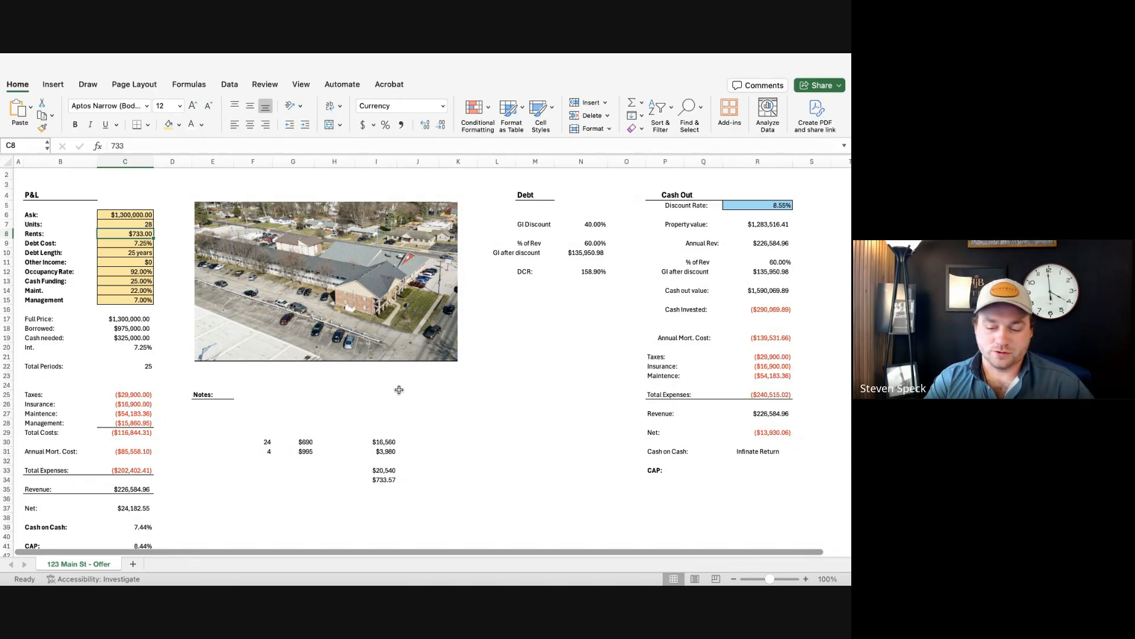
pyautogui.click(399, 391)
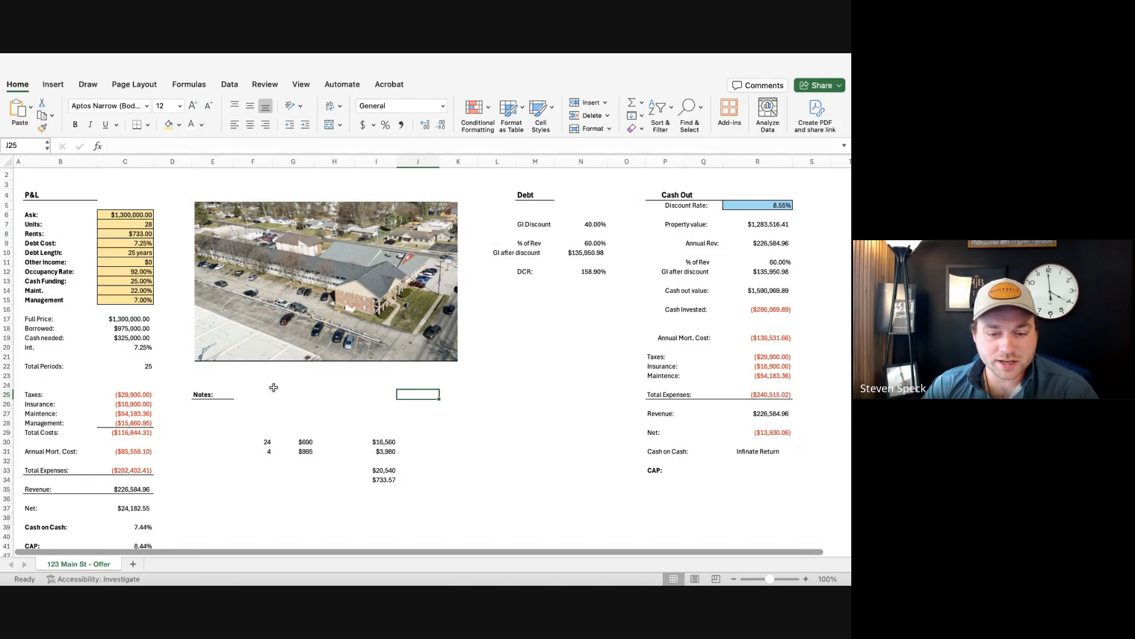
pyautogui.click(138, 235)
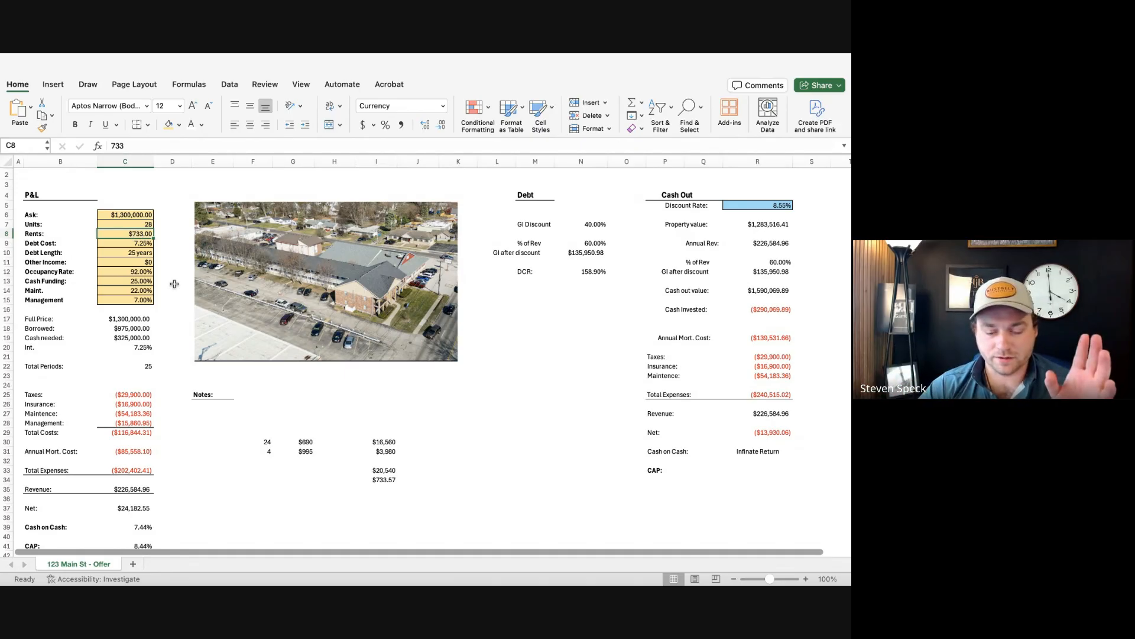
pyautogui.moveTo(263, 442); pyautogui.dragTo(306, 451)
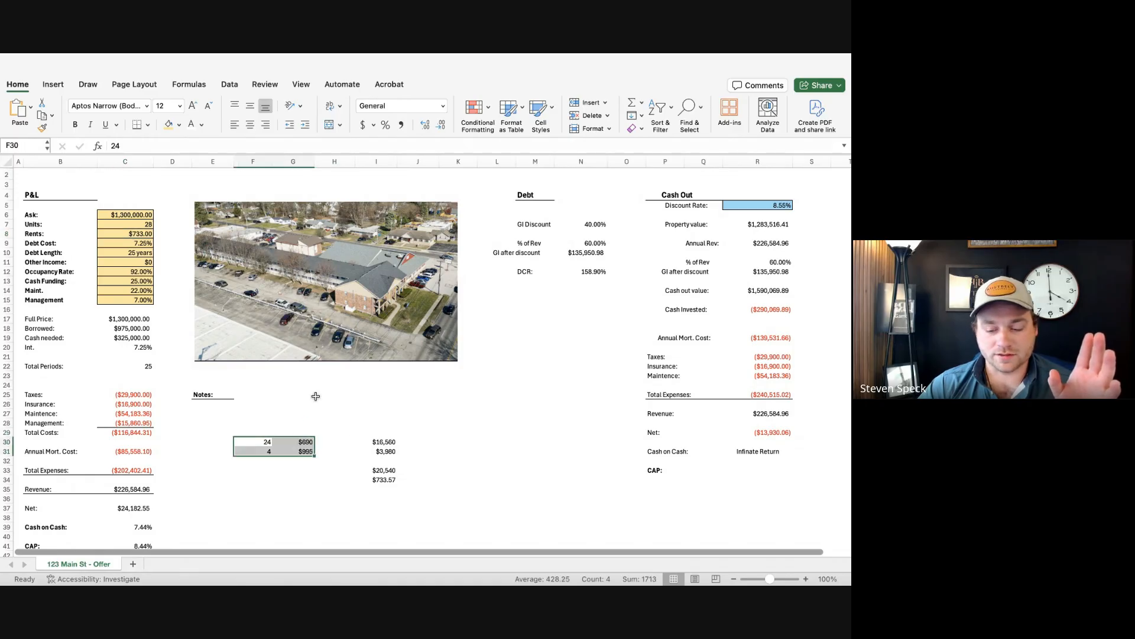
pyautogui.click(316, 427)
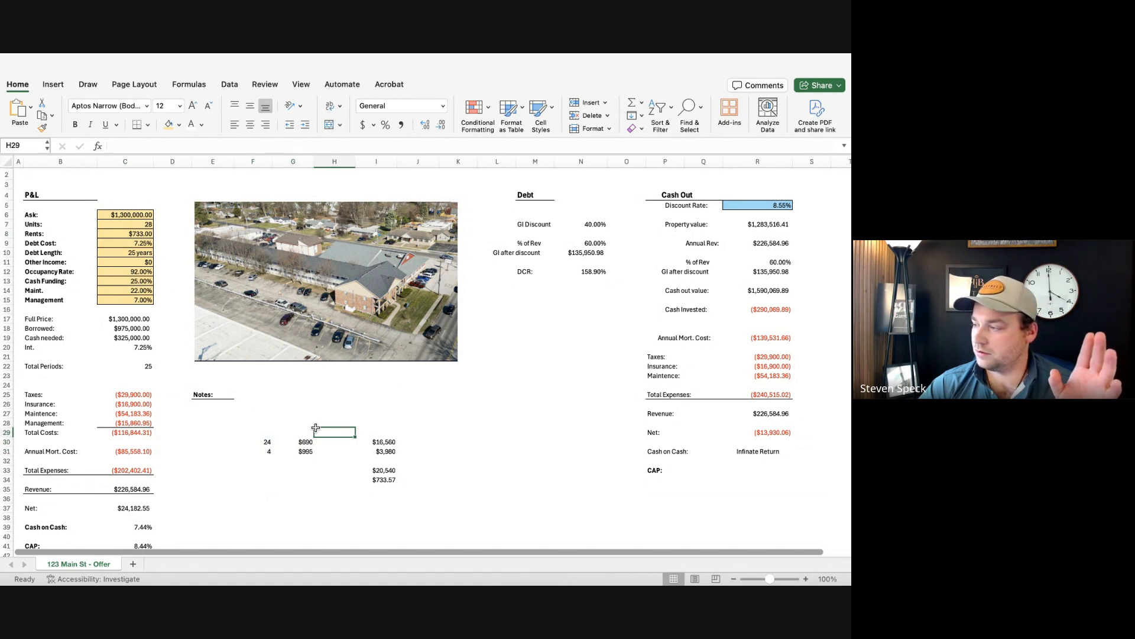
pyautogui.moveTo(268, 442); pyautogui.dragTo(306, 451)
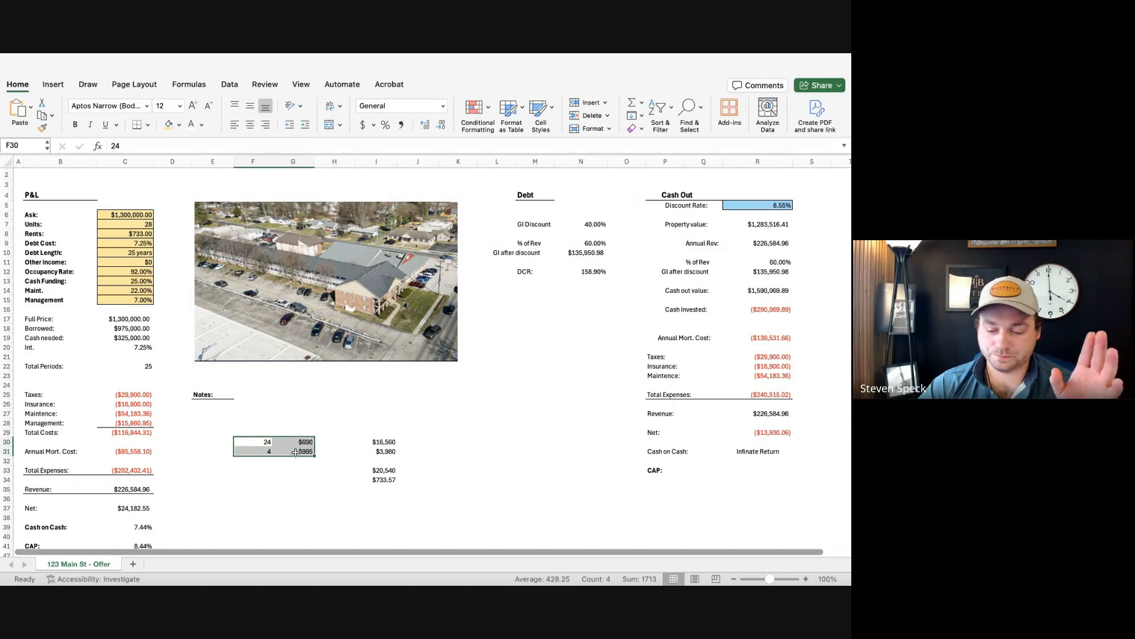
pyautogui.click(333, 435)
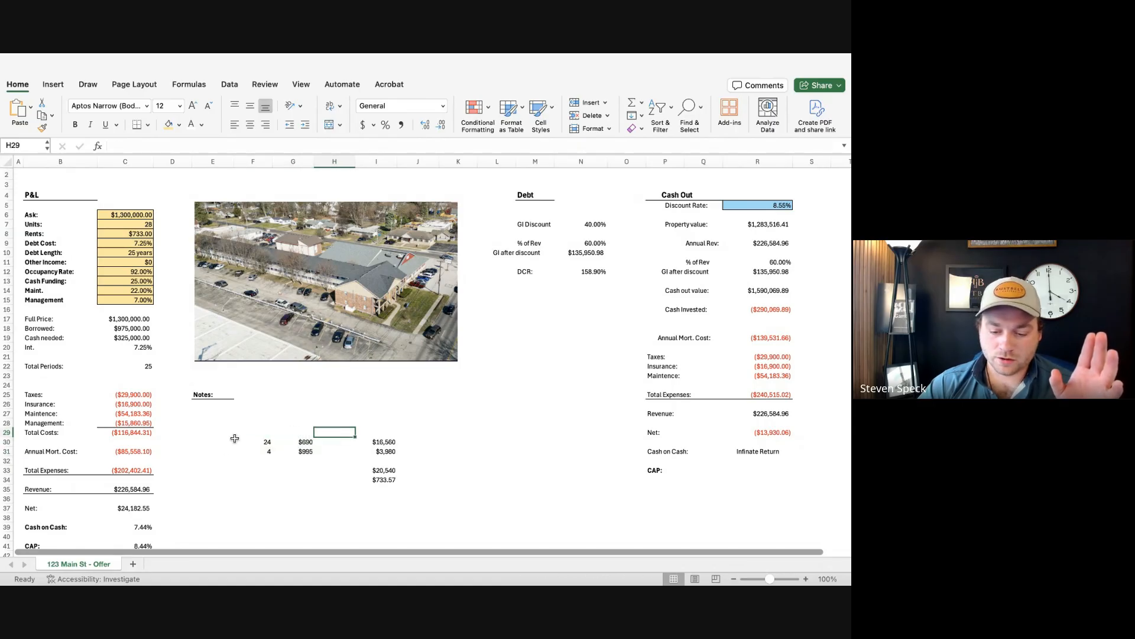
# Step: Check the CAP and Cash on Cash rows in the P&L against the inputs above them
pyautogui.scroll(-4, 226, 448)
pyautogui.click(132, 476)
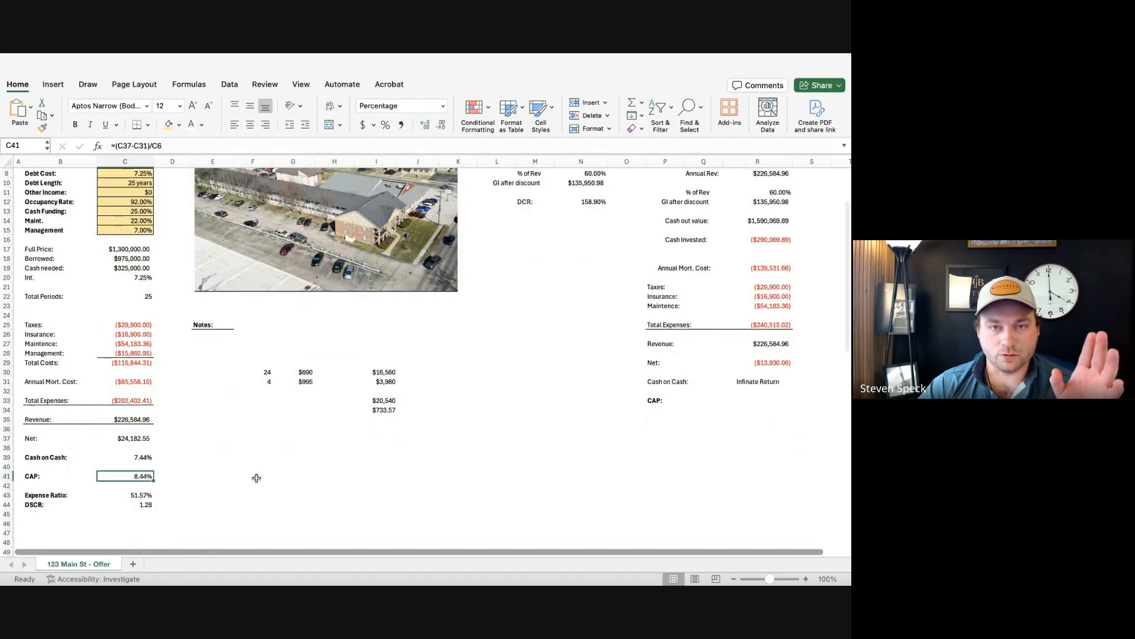
pyautogui.scroll(3, 283, 421)
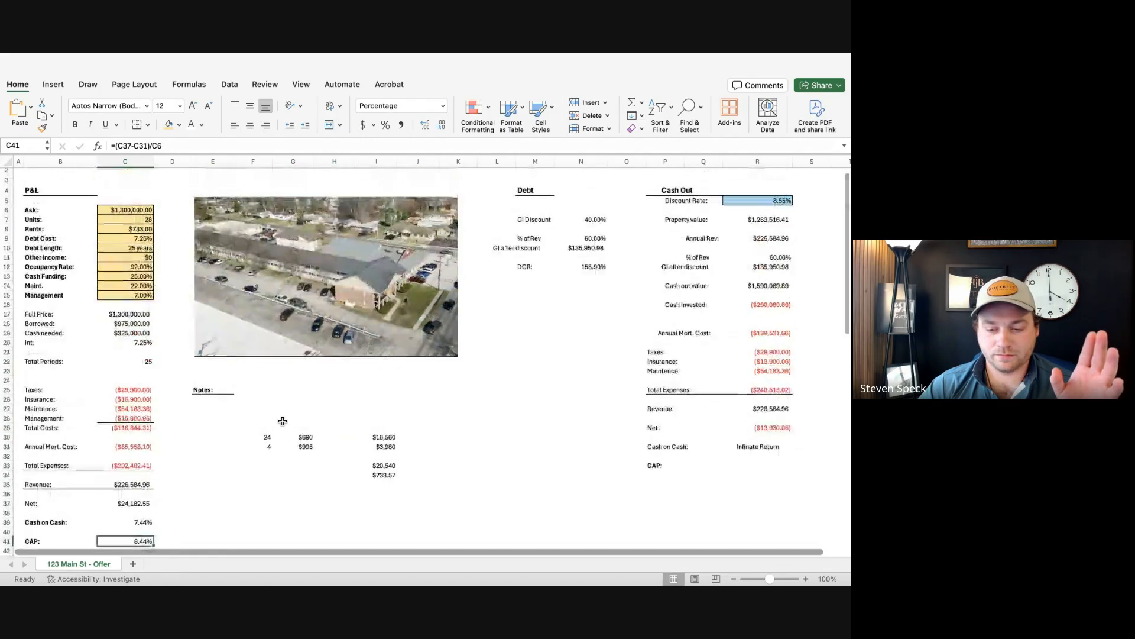
pyautogui.scroll(-2, 282, 421)
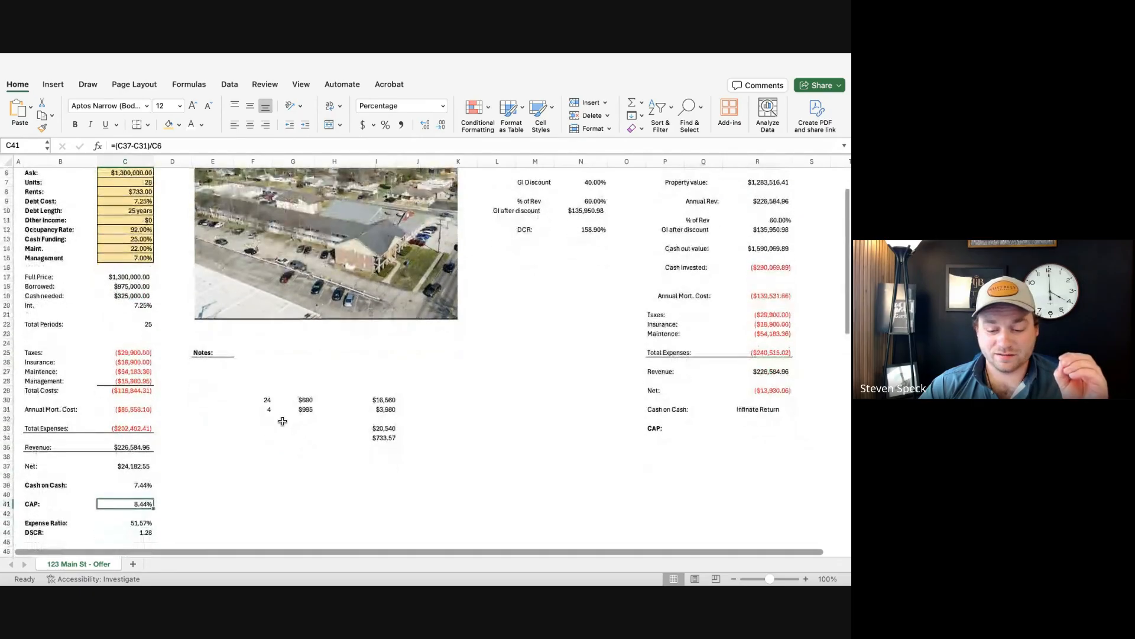
pyautogui.click(125, 481)
pyautogui.press('Up')
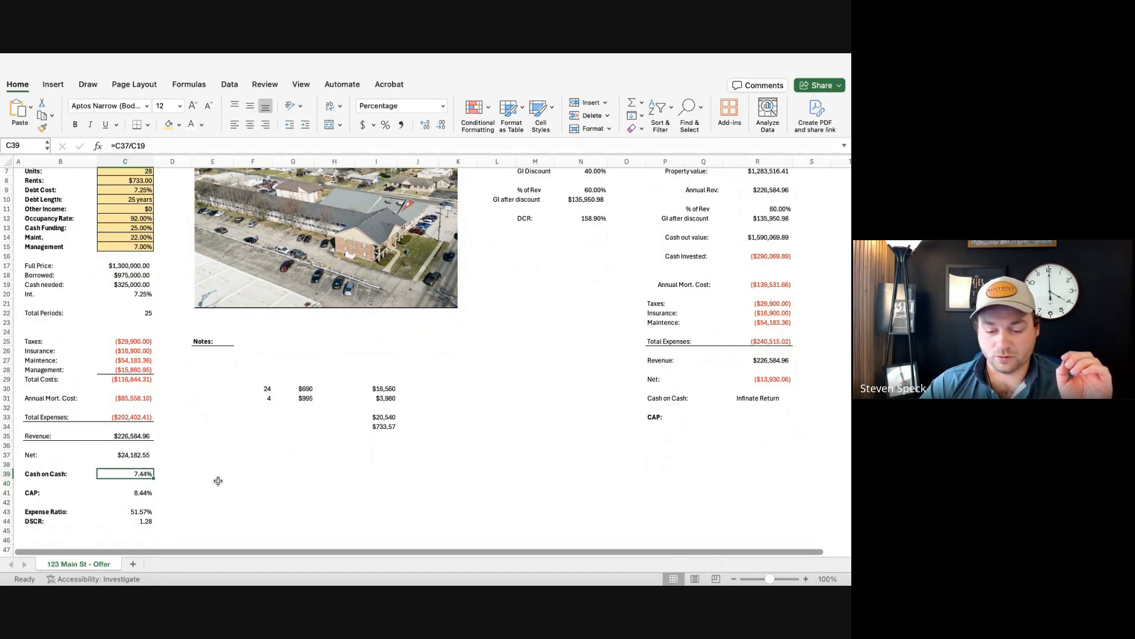
pyautogui.scroll(3, 219, 481)
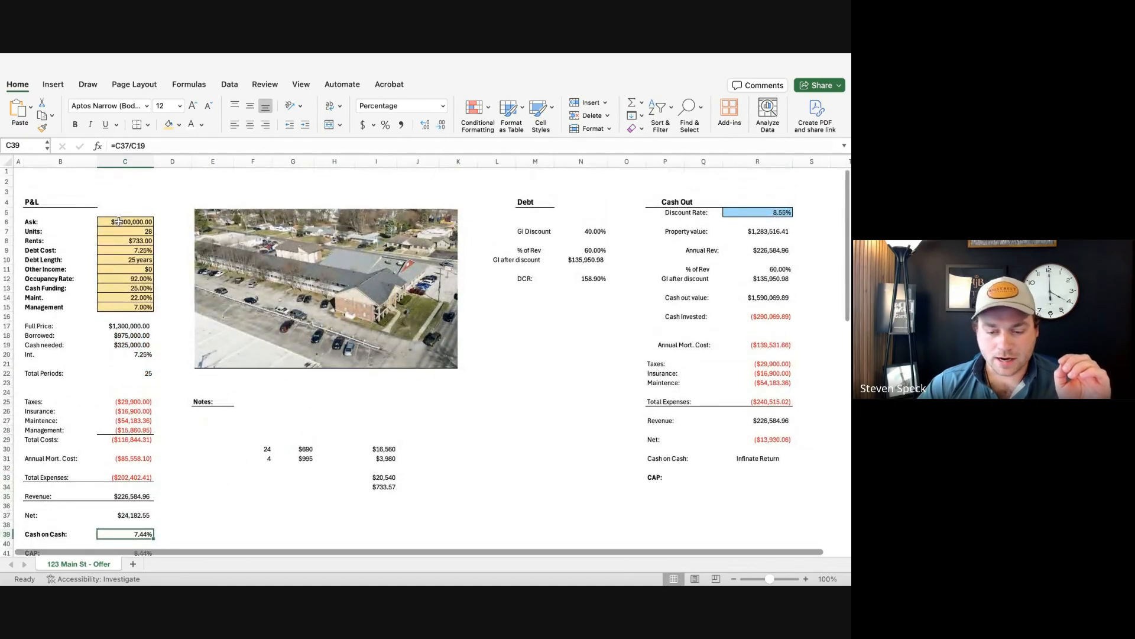
# Step: Set the Rents value in the P&L inputs to $793 and check the CAP row
pyautogui.click(147, 240)
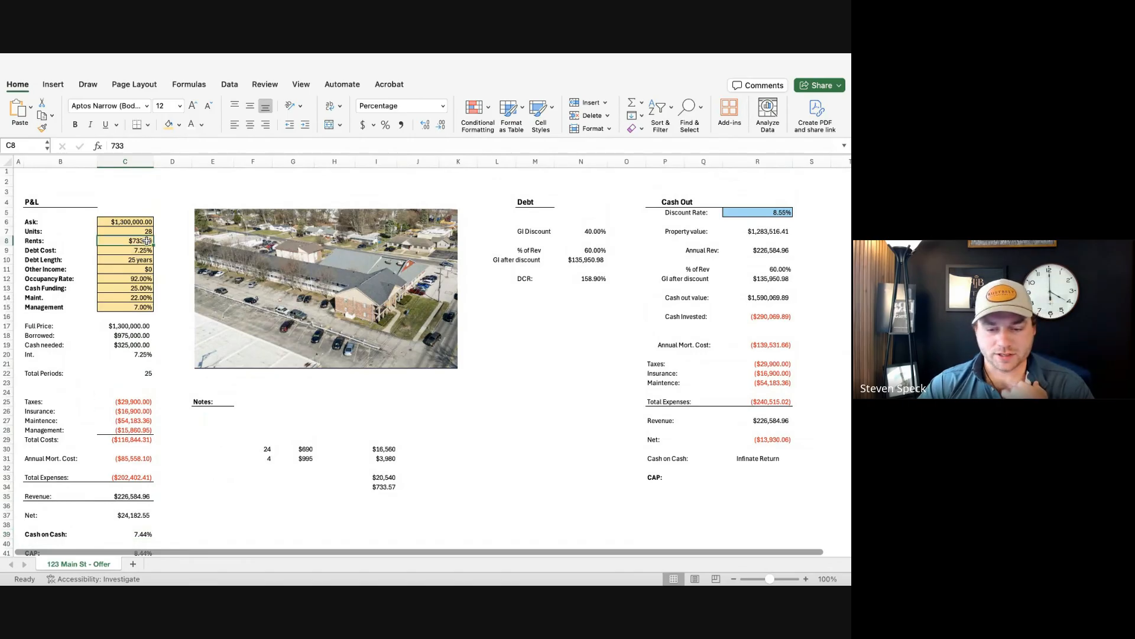
pyautogui.click(136, 150)
pyautogui.press('BackSpace')
pyautogui.press('BackSpace')
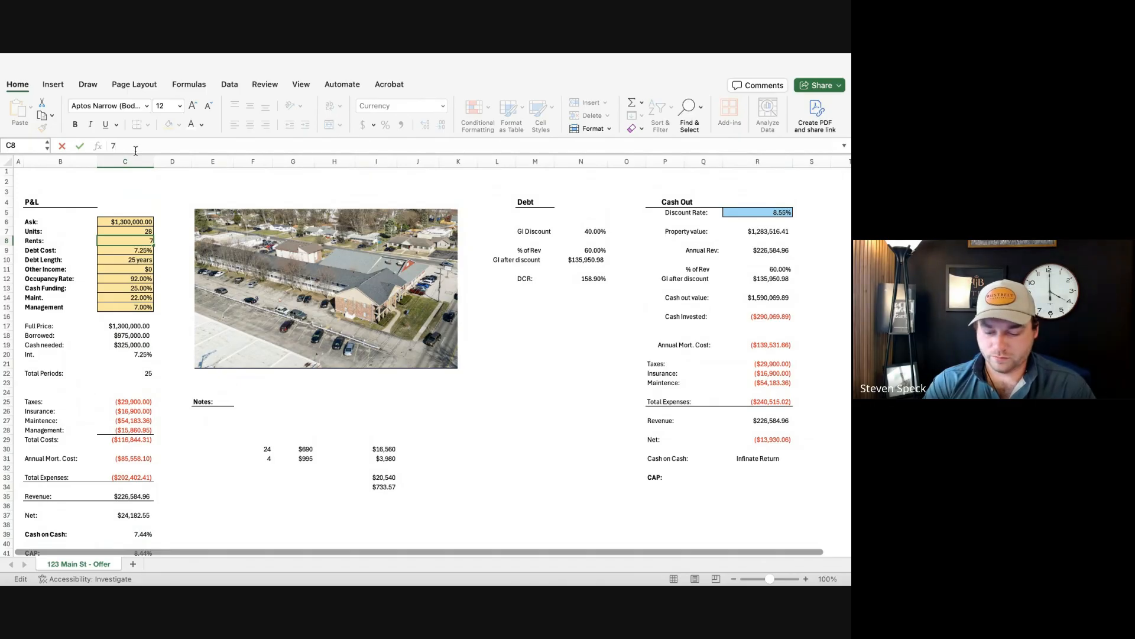
pyautogui.write('93')
pyautogui.press('Return')
pyautogui.scroll(-5, 141, 296)
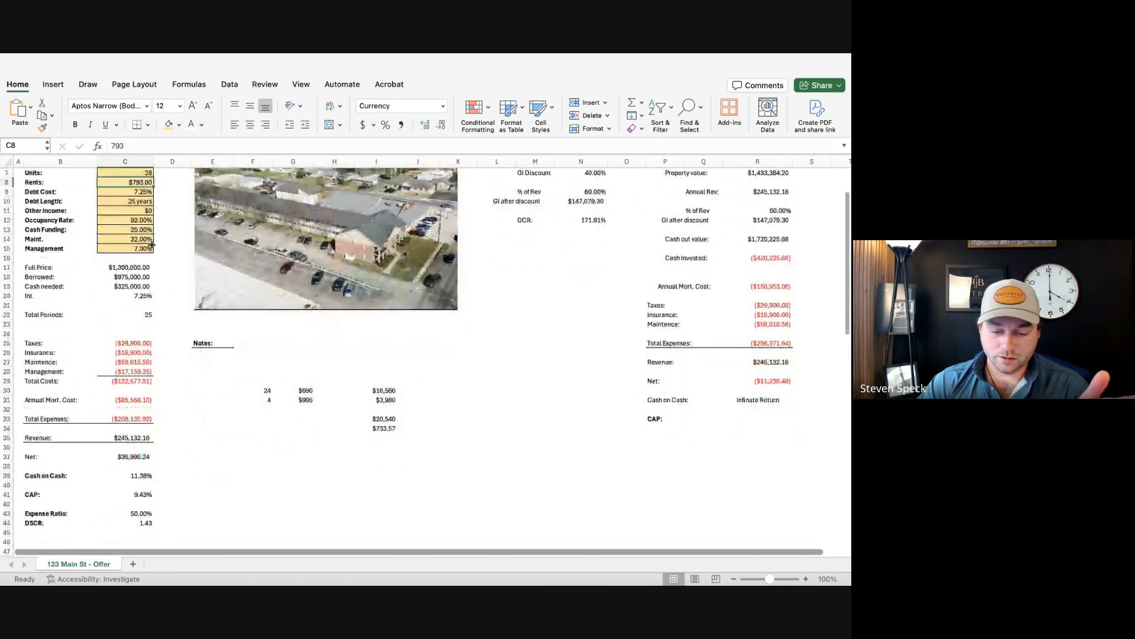
pyautogui.click(141, 484)
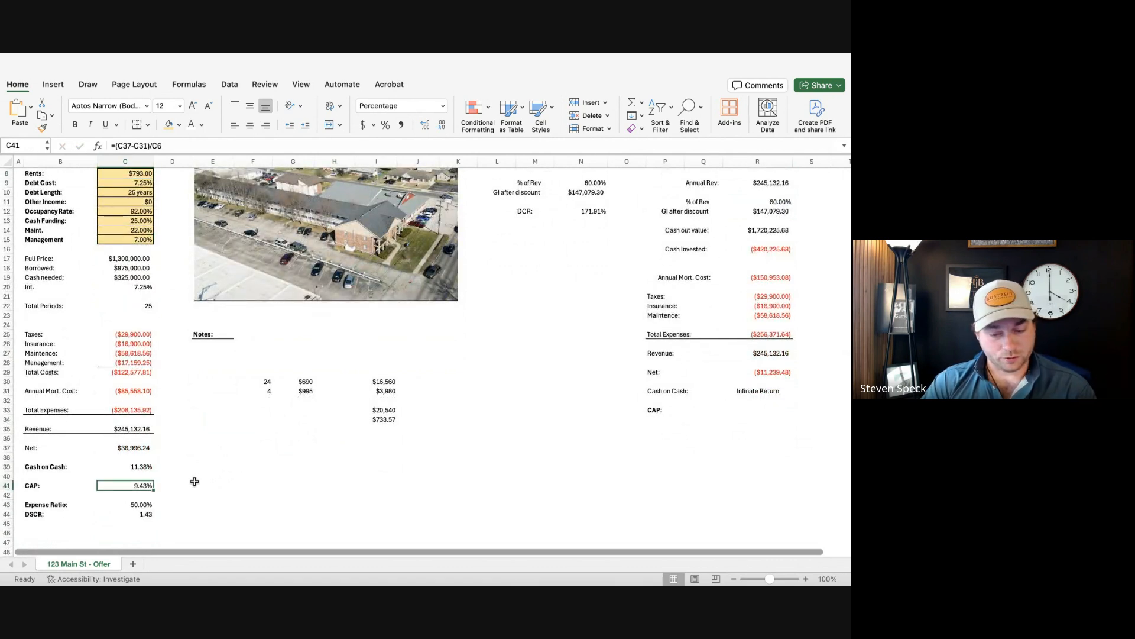
# Step: Check the Cash on Cash row in the P&L and undo the last Rents change
pyautogui.press('Up')
pyautogui.press('Up')
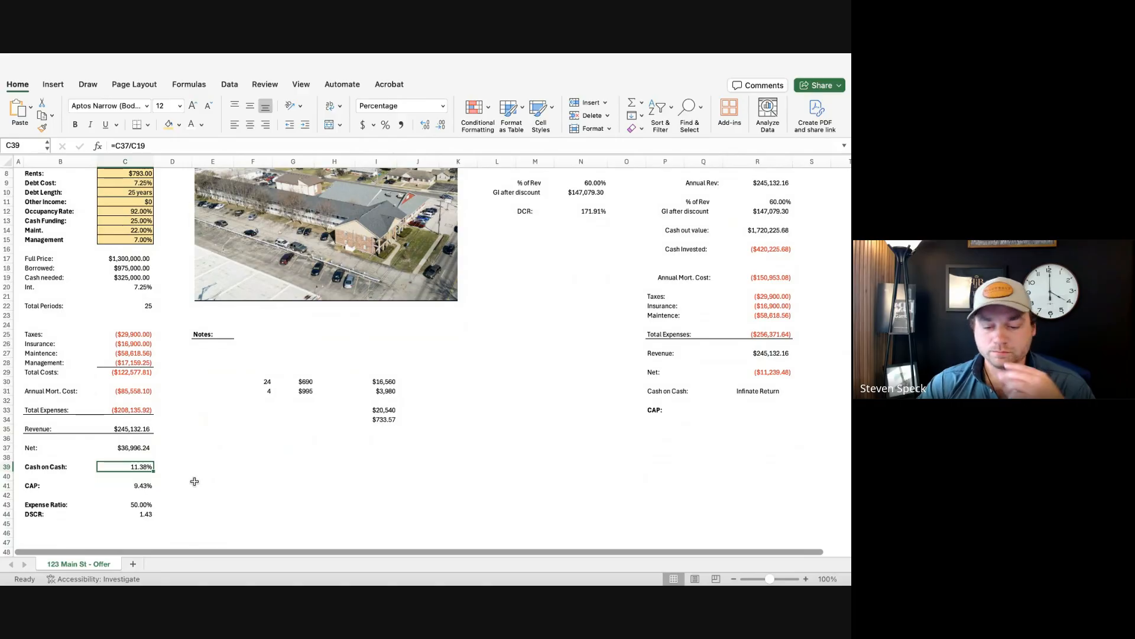
pyautogui.scroll(2, 195, 481)
pyautogui.scroll(1, 195, 481)
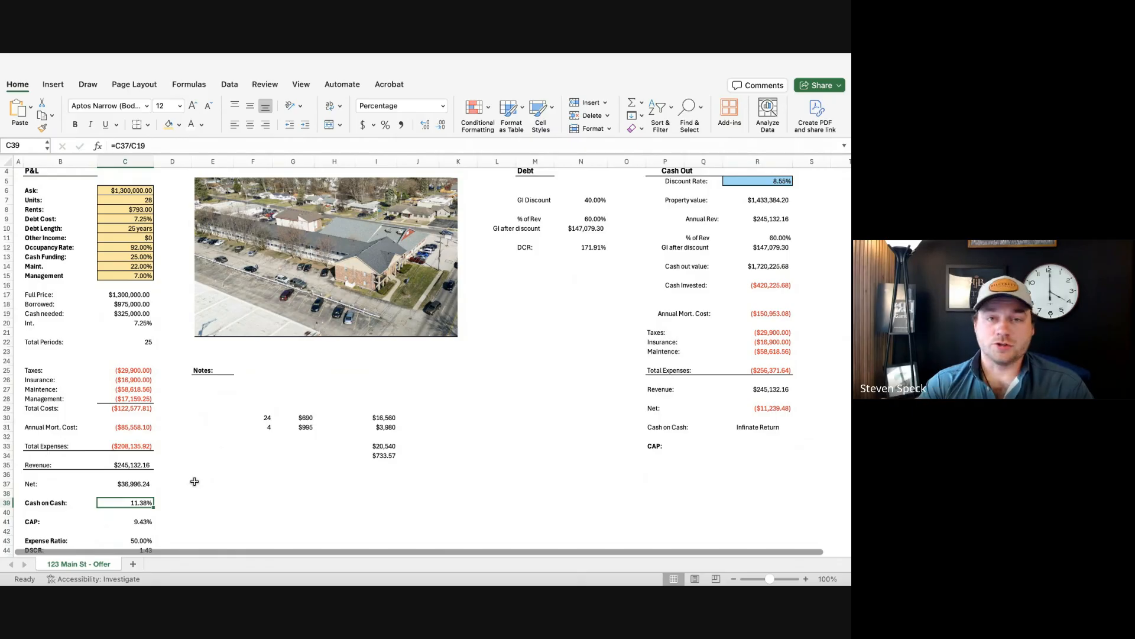
pyautogui.hotkey('ctrl', 'z')
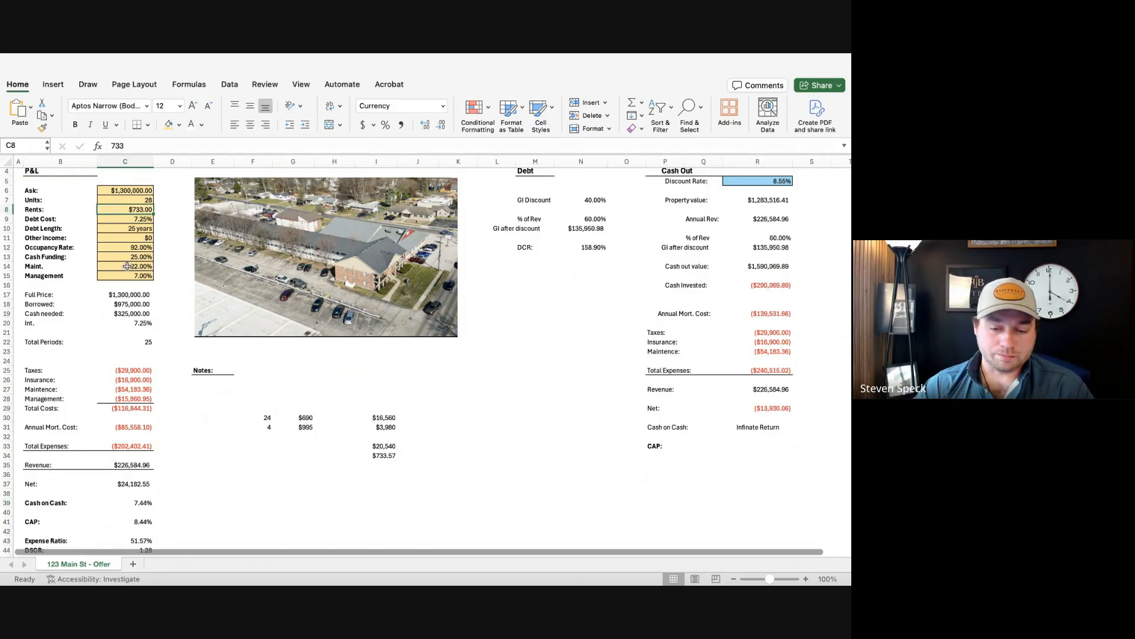
# Step: Set the Ask price in the P&L inputs to $1,200,000 and review the Cash on Cash and CAP rows
pyautogui.click(142, 190)
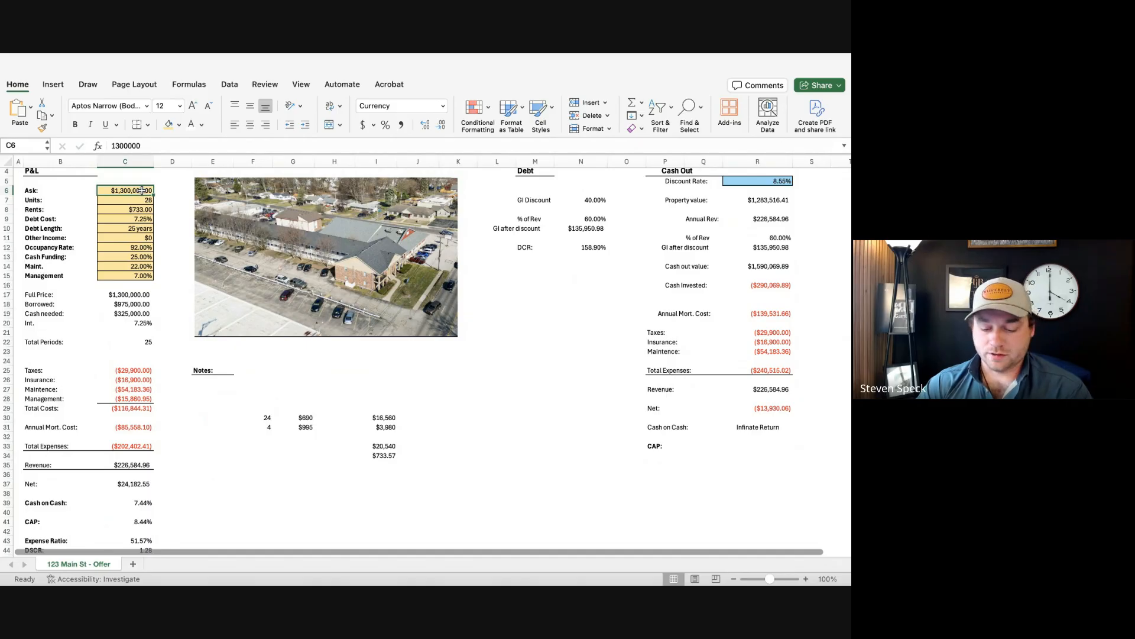
pyautogui.click(120, 146)
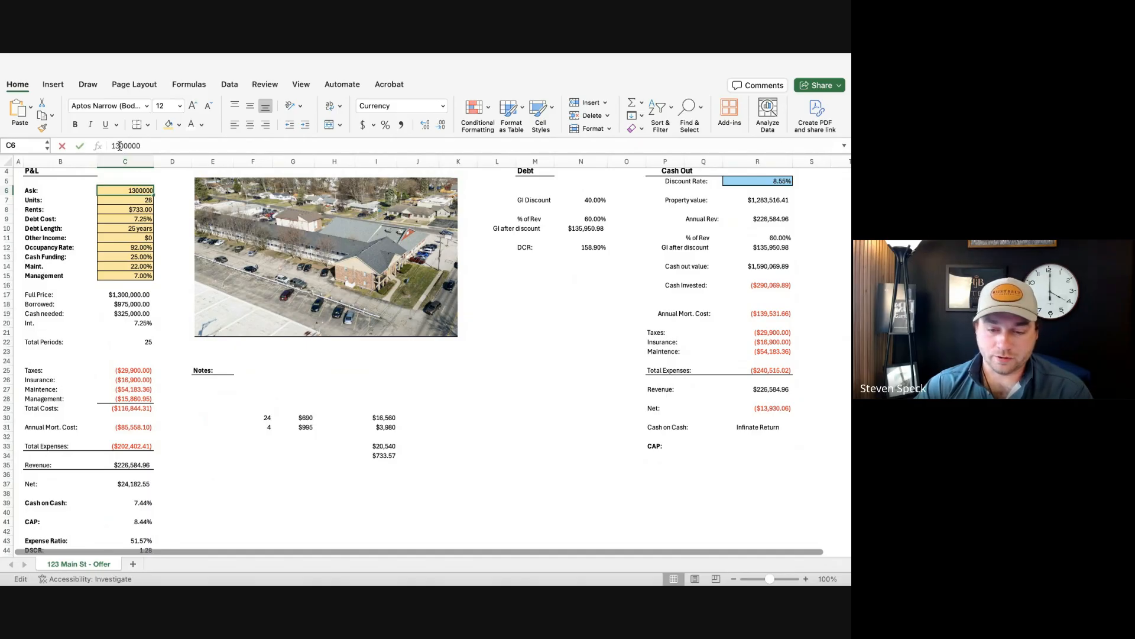
pyautogui.click(151, 190)
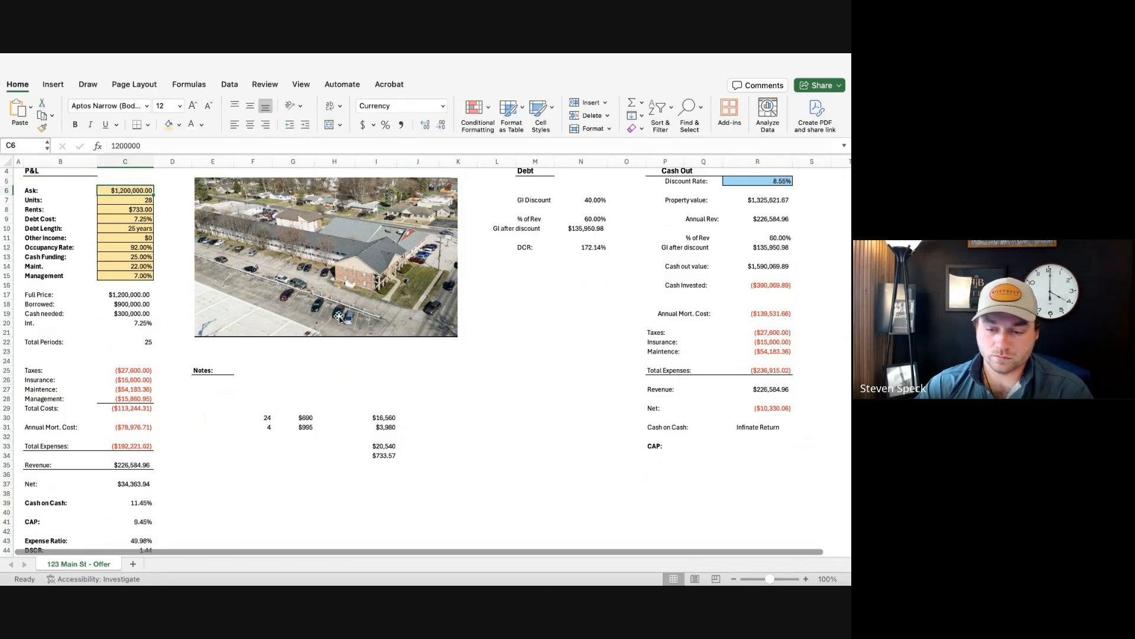
pyautogui.click(289, 437)
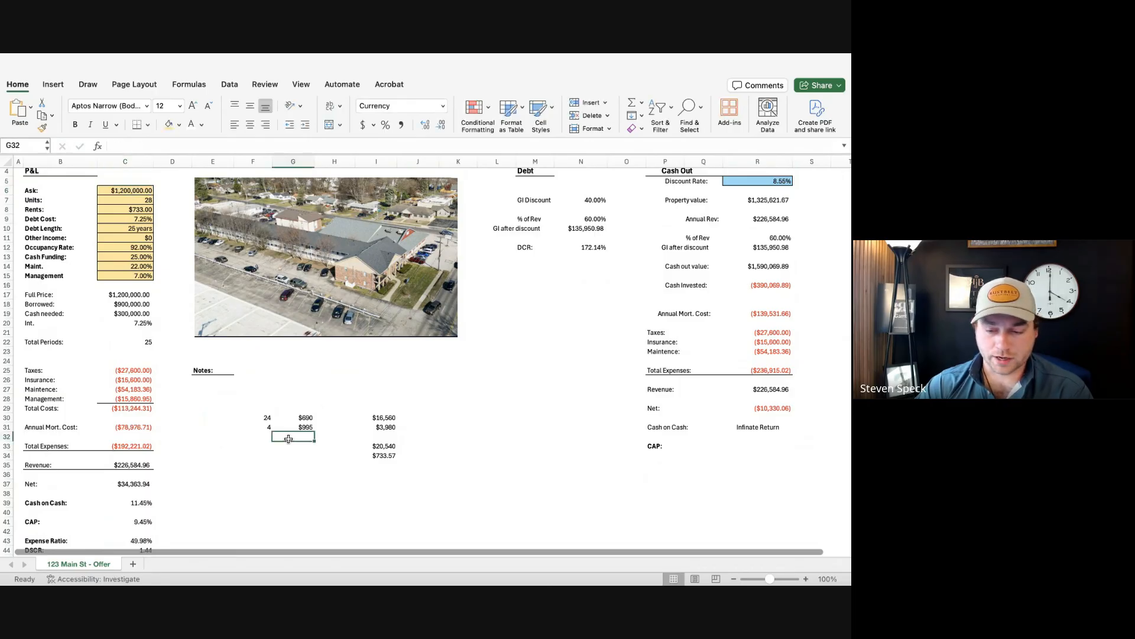
pyautogui.scroll(-1, 278, 390)
pyautogui.scroll(2, 275, 392)
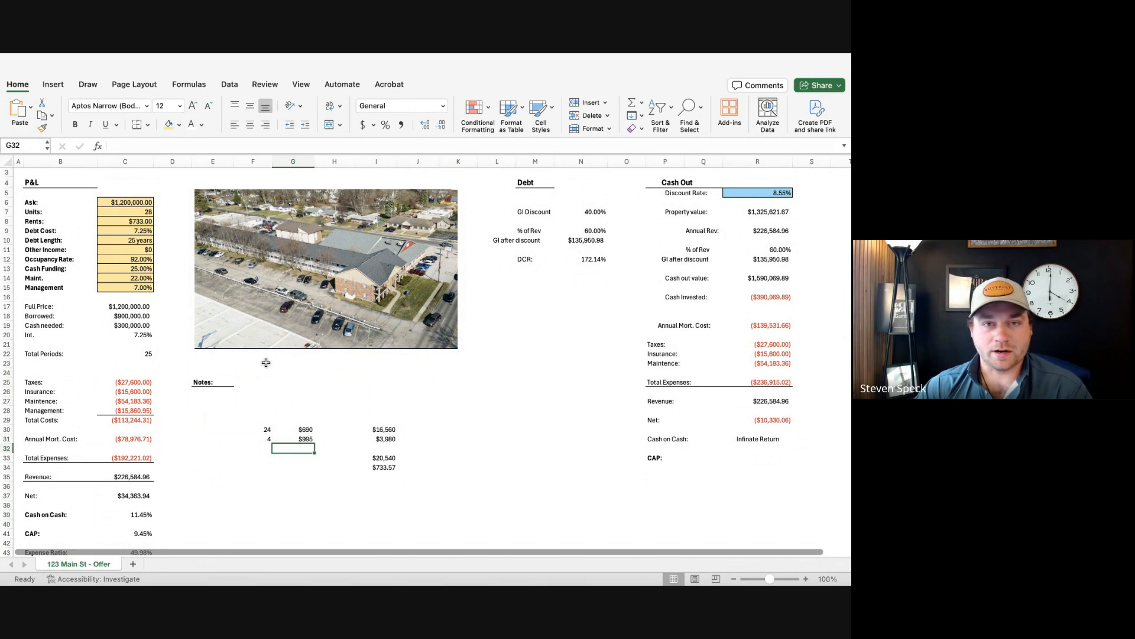
pyautogui.scroll(-2, 264, 393)
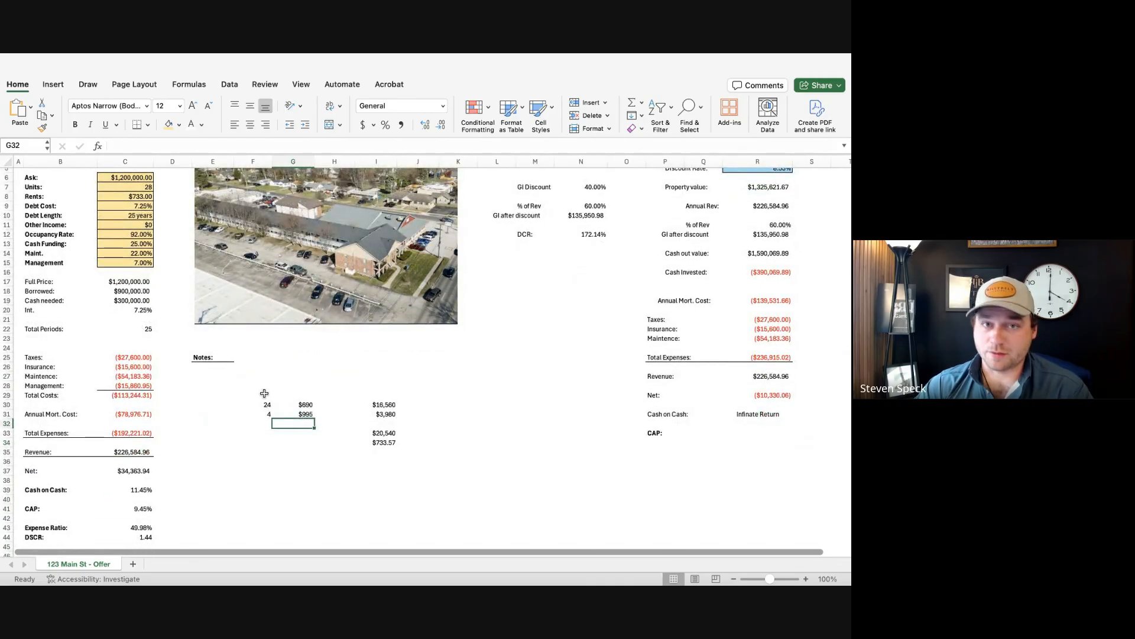
pyautogui.scroll(-2, 278, 432)
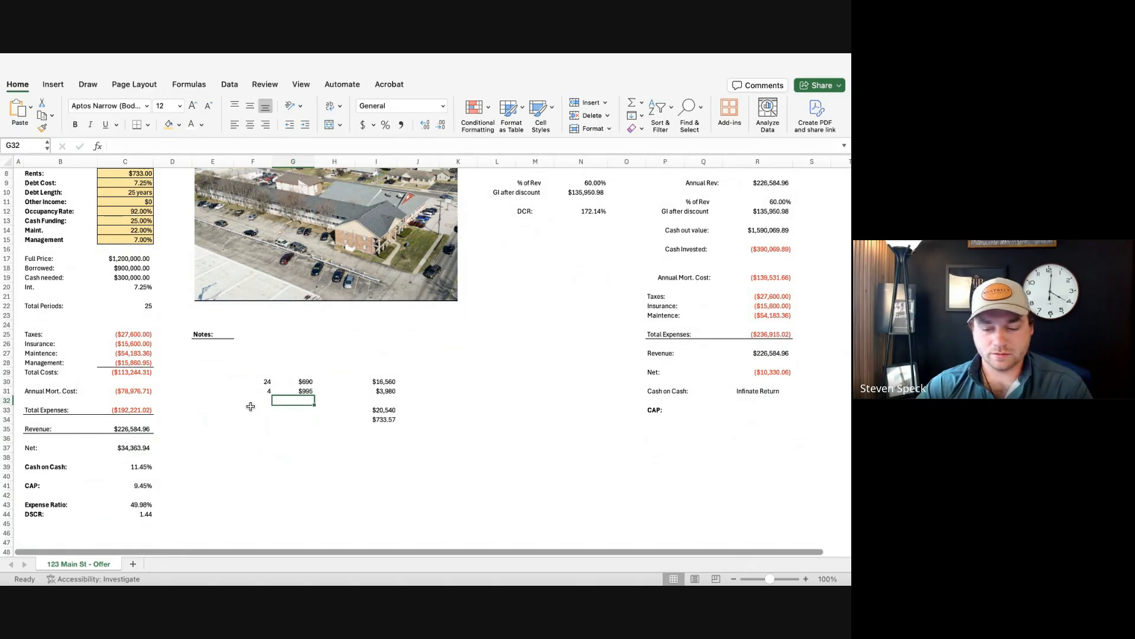
pyautogui.scroll(-2, 251, 406)
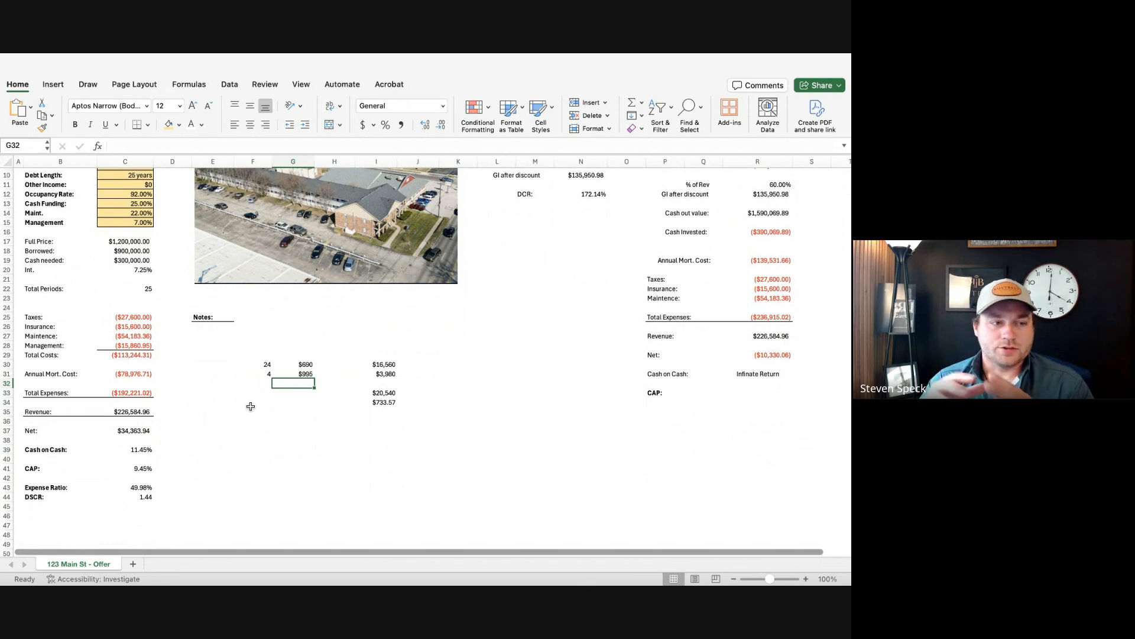
pyautogui.scroll(5, 251, 407)
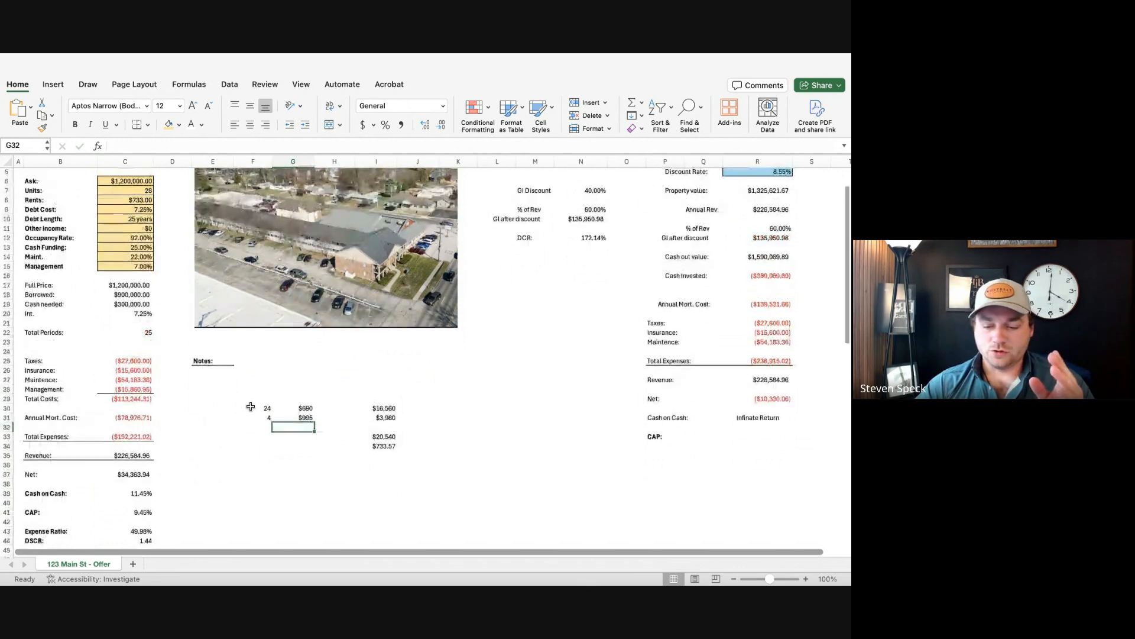
# Step: Calculate =26/28 in cell G27 under Notes
pyautogui.click(311, 376)
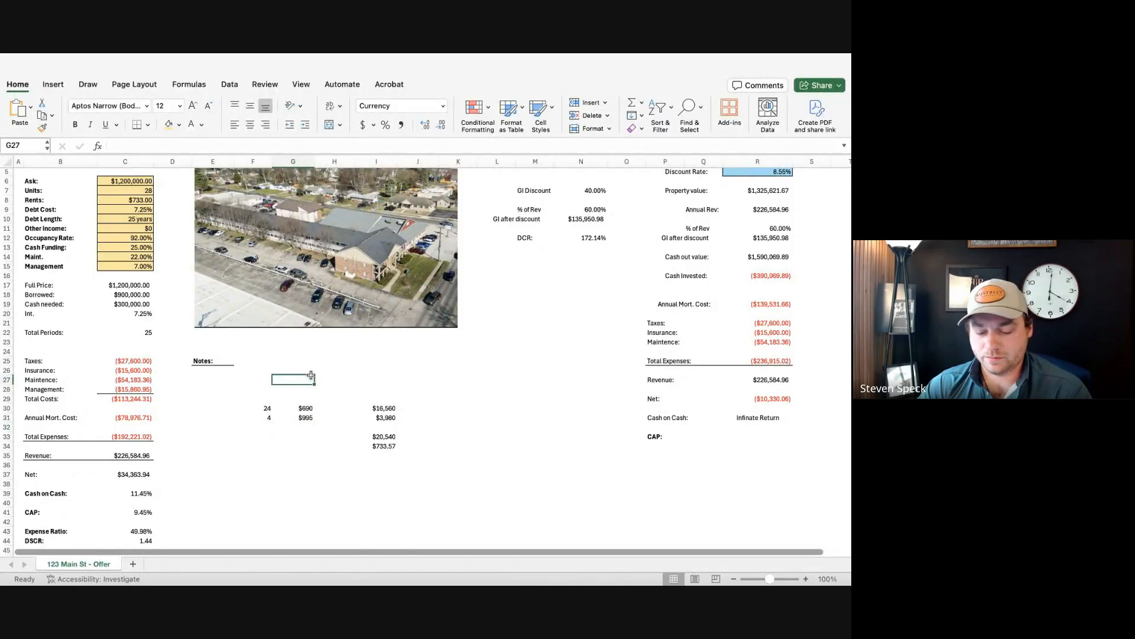
pyautogui.write('=26/')
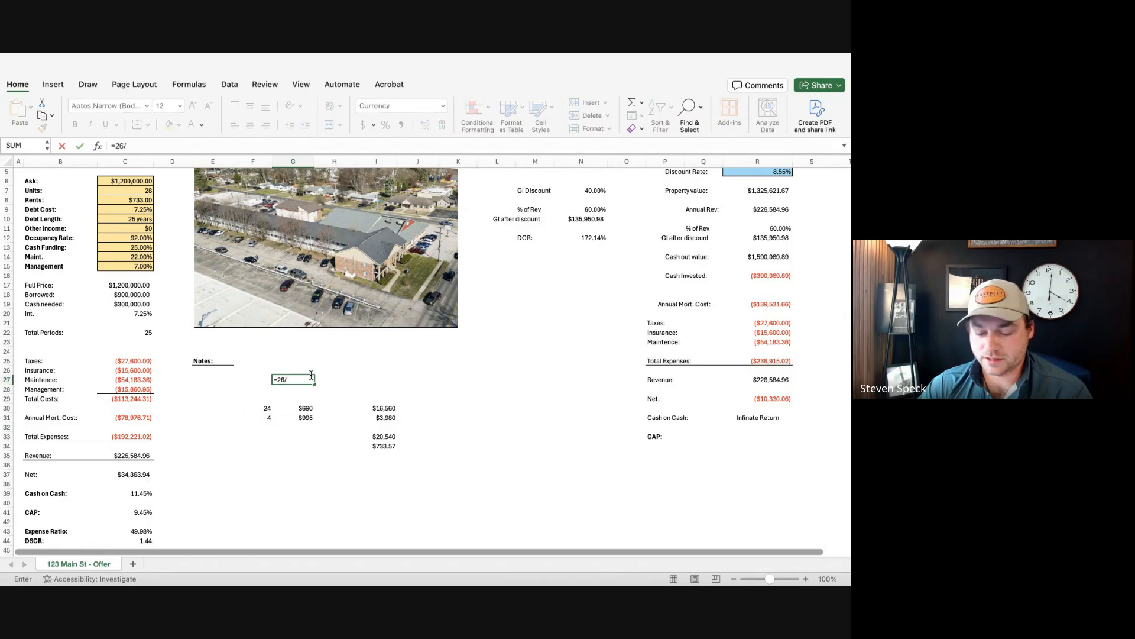
pyautogui.write('28')
pyautogui.press('Return')
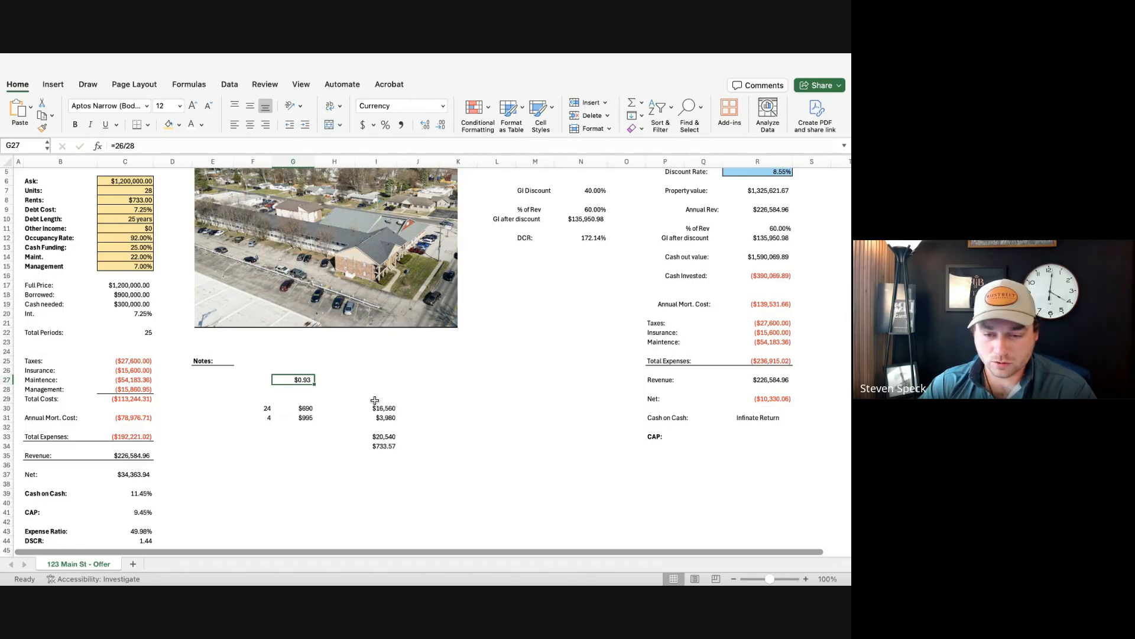
# Step: Change the occupancy calculation in G27 to =24/28
pyautogui.click(119, 146)
pyautogui.press('BackSpace')
pyautogui.write('4')
pyautogui.press('Return')
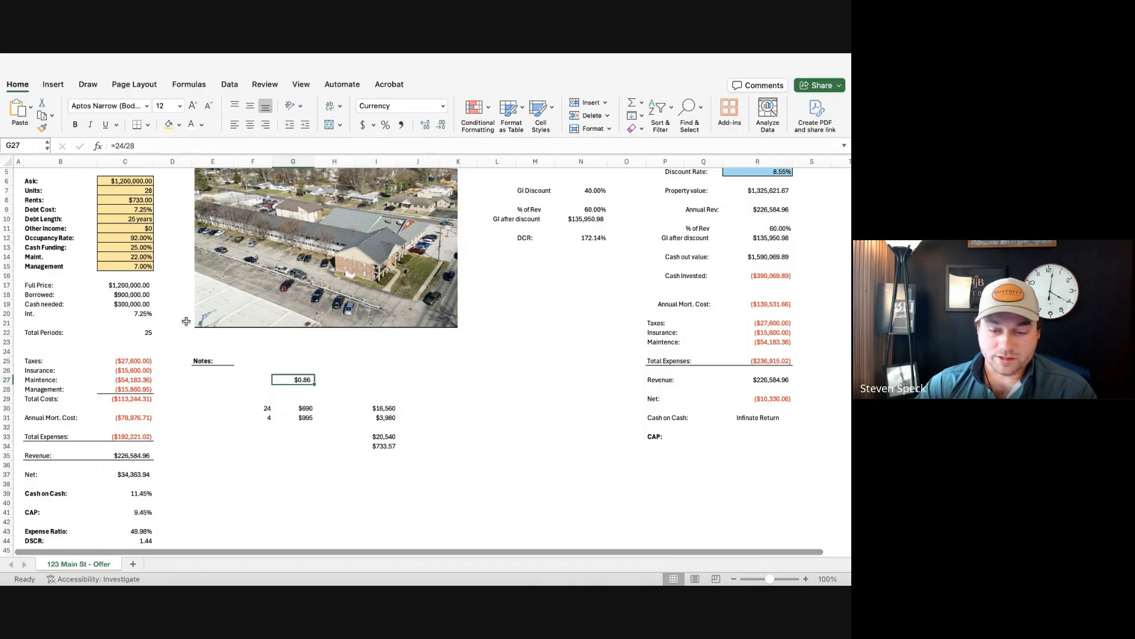
# Step: Set the Occupancy Rate in the P&L inputs to 86% and check the returns at the end of the P&L
pyautogui.click(132, 237)
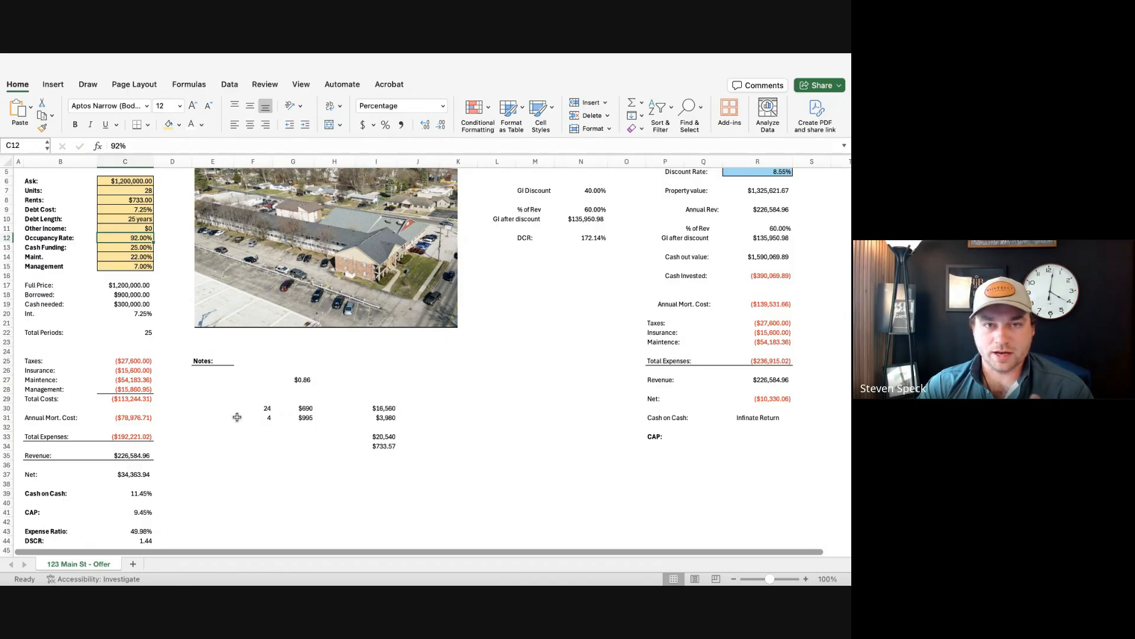
pyautogui.write('86')
pyautogui.press('Return')
pyautogui.scroll(-3, 246, 432)
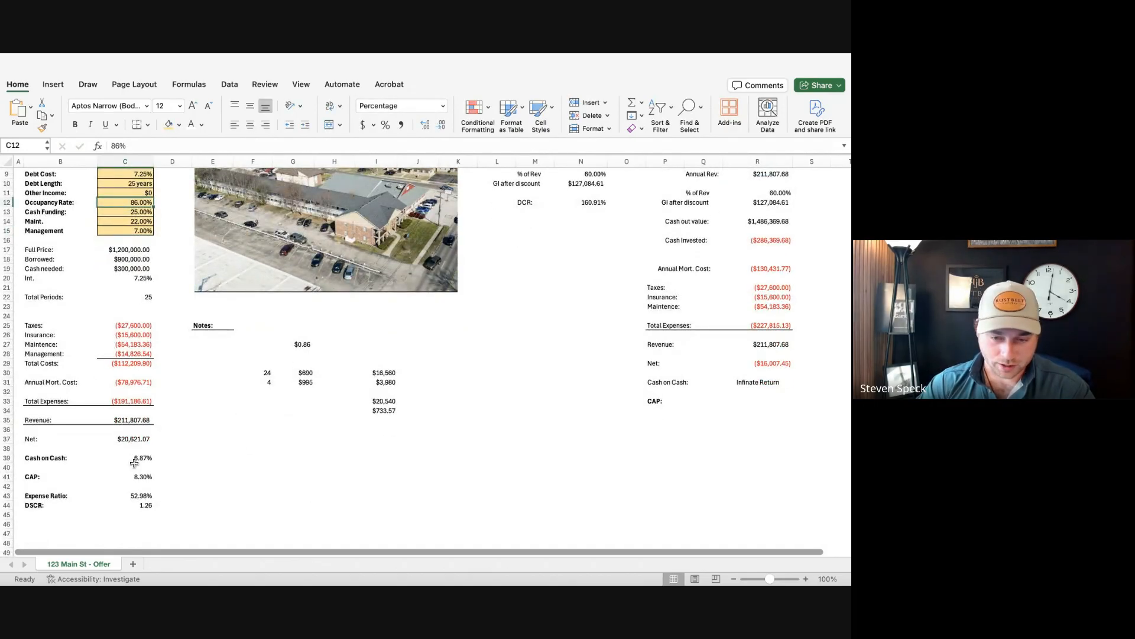
pyautogui.scroll(3, 135, 463)
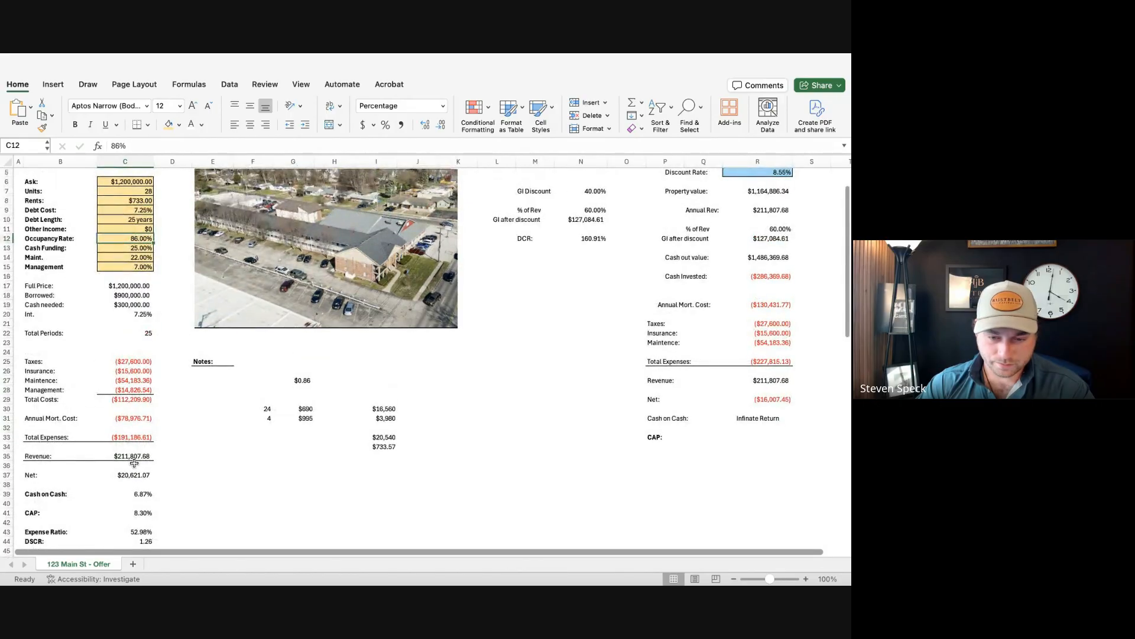
# Step: Set the Occupancy Rate to 80% and check the Cash on Cash row
pyautogui.write('80')
pyautogui.press('Return')
pyautogui.scroll(-2, 136, 470)
pyautogui.click(142, 473)
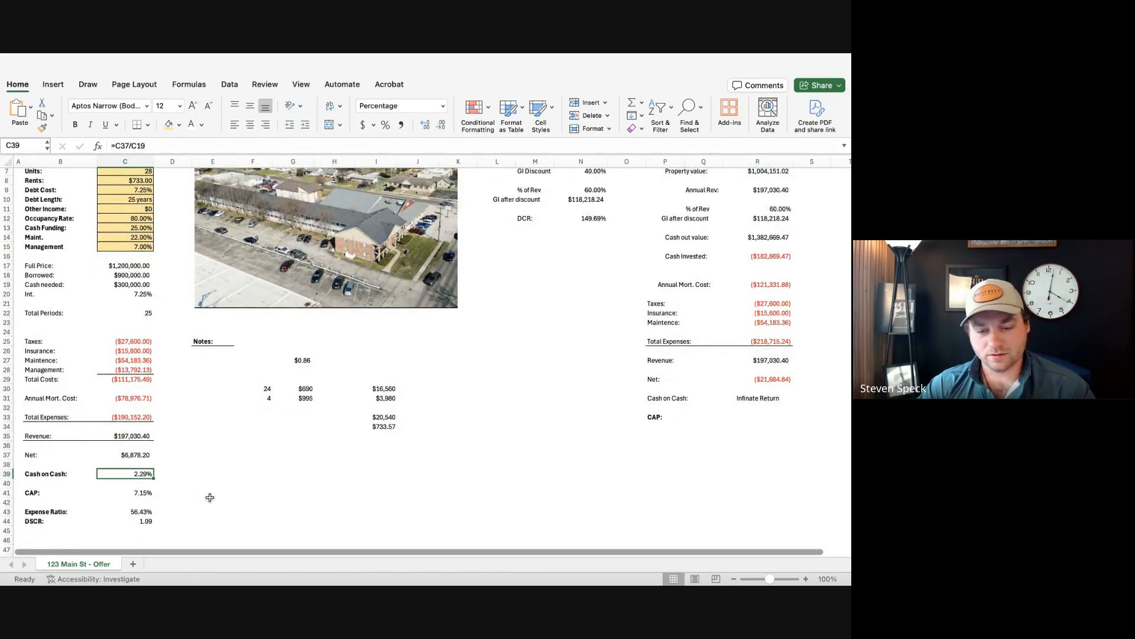
# Step: Undo the Occupancy Rate changes back to 92%
pyautogui.scroll(4, 210, 498)
pyautogui.press('super+z')
pyautogui.scroll(-4, 210, 501)
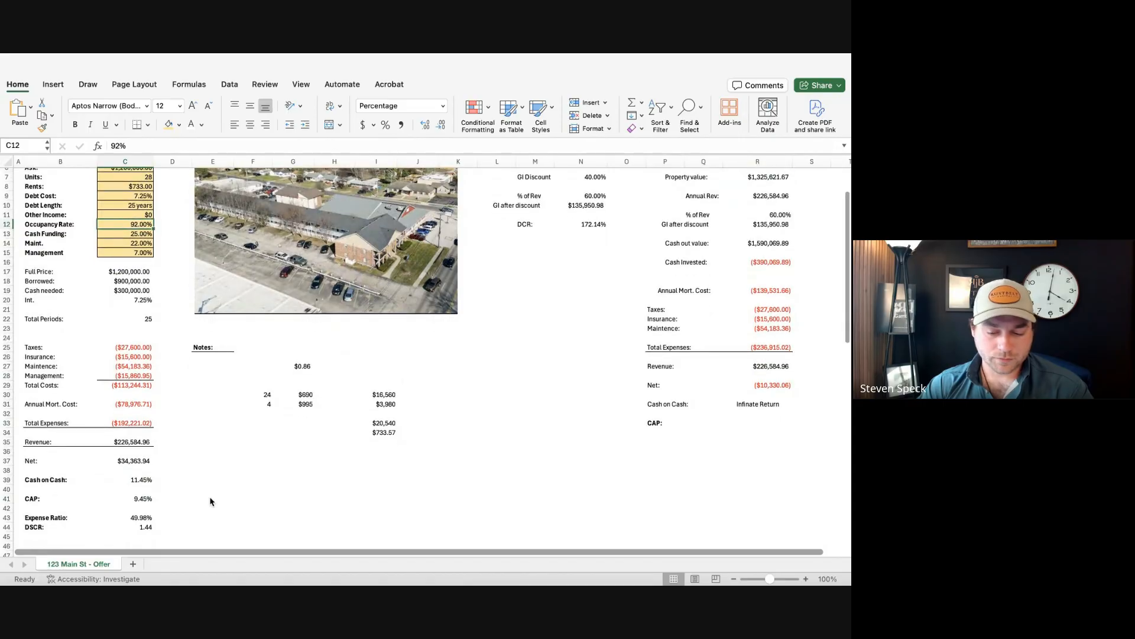
# Step: Review the P&L from its inputs to its results and highlight the Expense Ratio row
pyautogui.scroll(6, 210, 501)
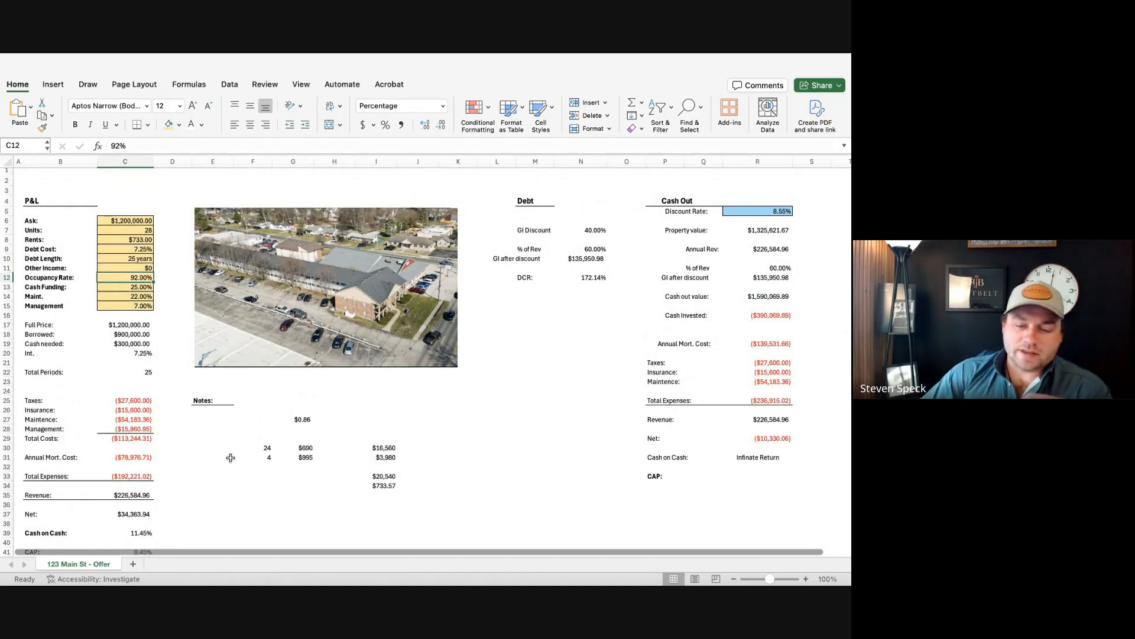
pyautogui.scroll(-6, 178, 437)
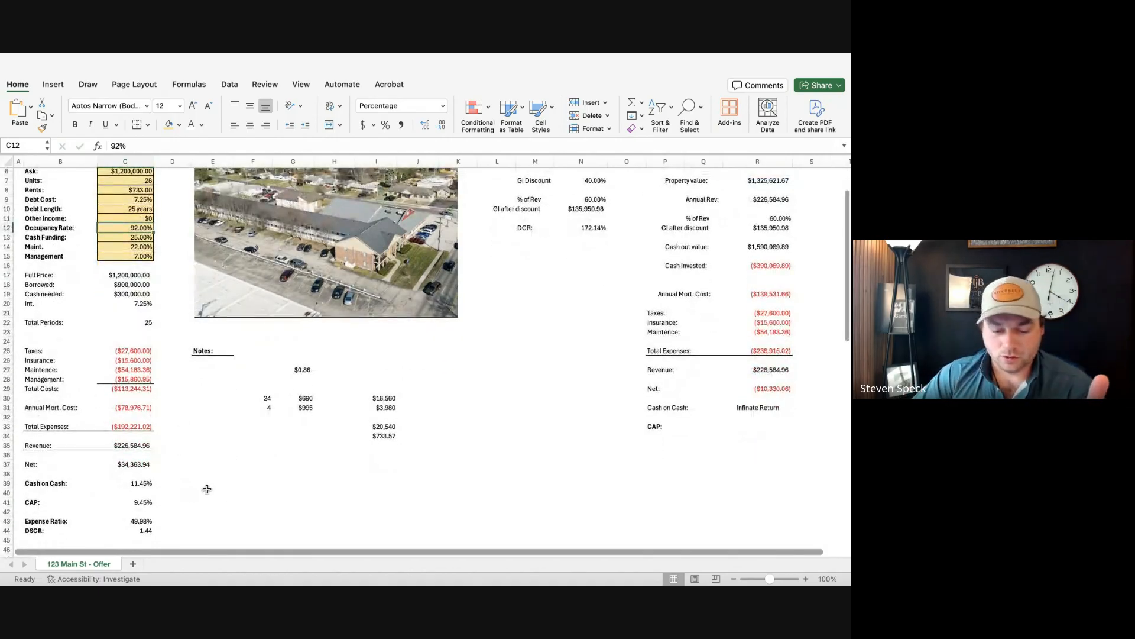
pyautogui.click(172, 510)
pyautogui.press('Left')
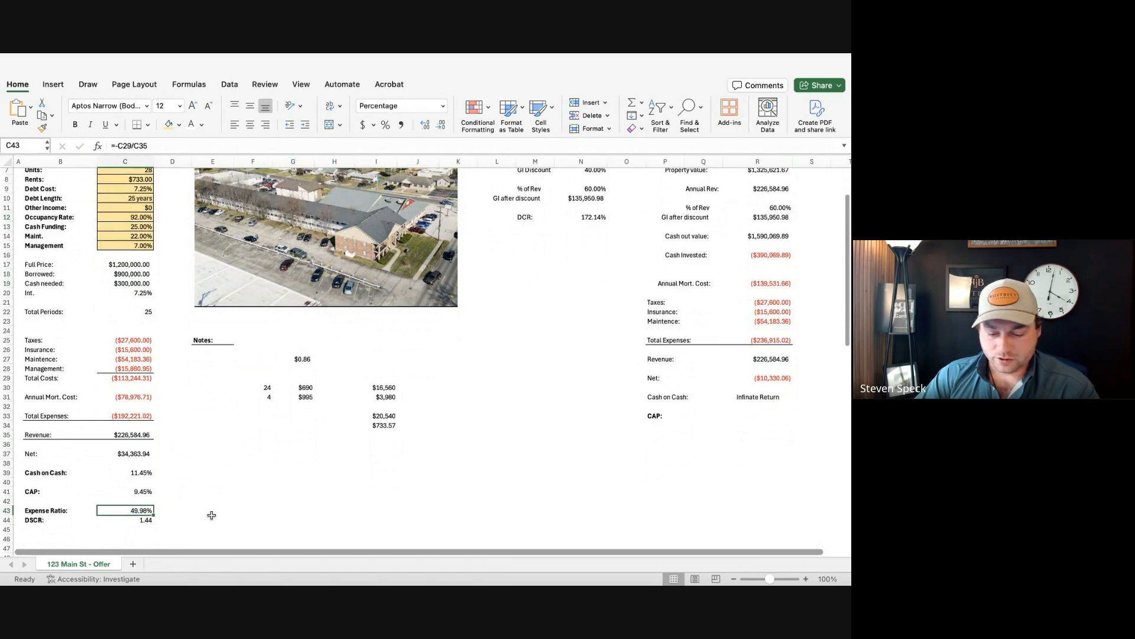
pyautogui.hotkey('shift', 'Left')
pyautogui.hotkey('shift', 'Right')
pyautogui.hotkey('shift', 'Left')
pyautogui.hotkey('shift', 'Right')
pyautogui.hotkey('shift', 'Left')
pyautogui.hotkey('shift', 'Right')
pyautogui.hotkey('shift', 'Left')
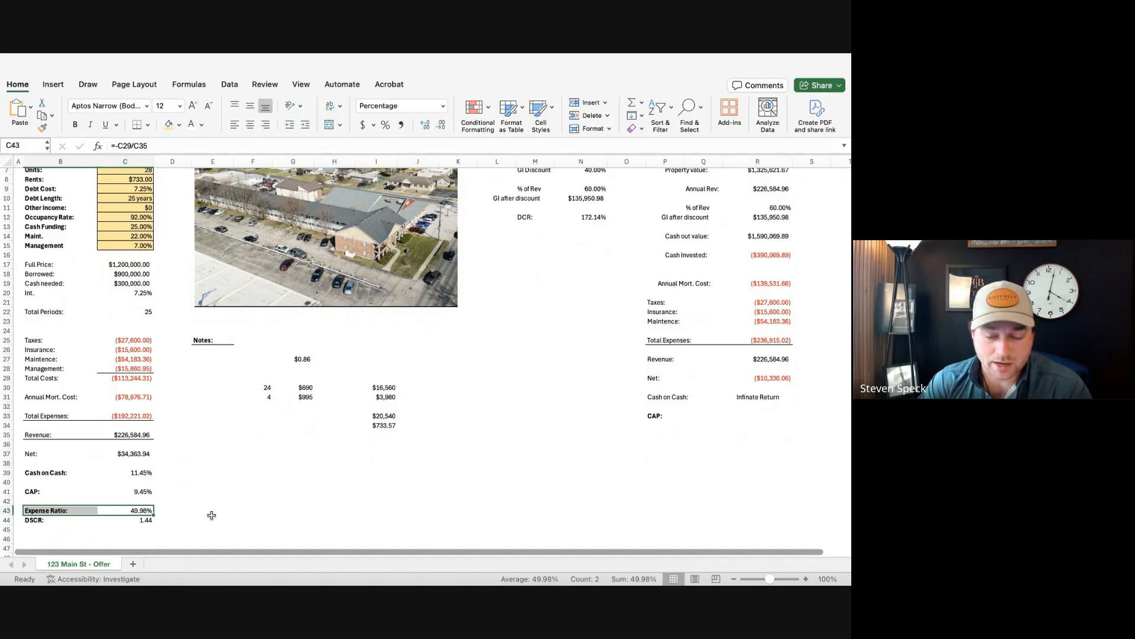
# Step: Check the Cash on Cash value in the P&L against the inputs above it
pyautogui.press('Up')
pyautogui.press('Up')
pyautogui.press('Up')
pyautogui.press('Up')
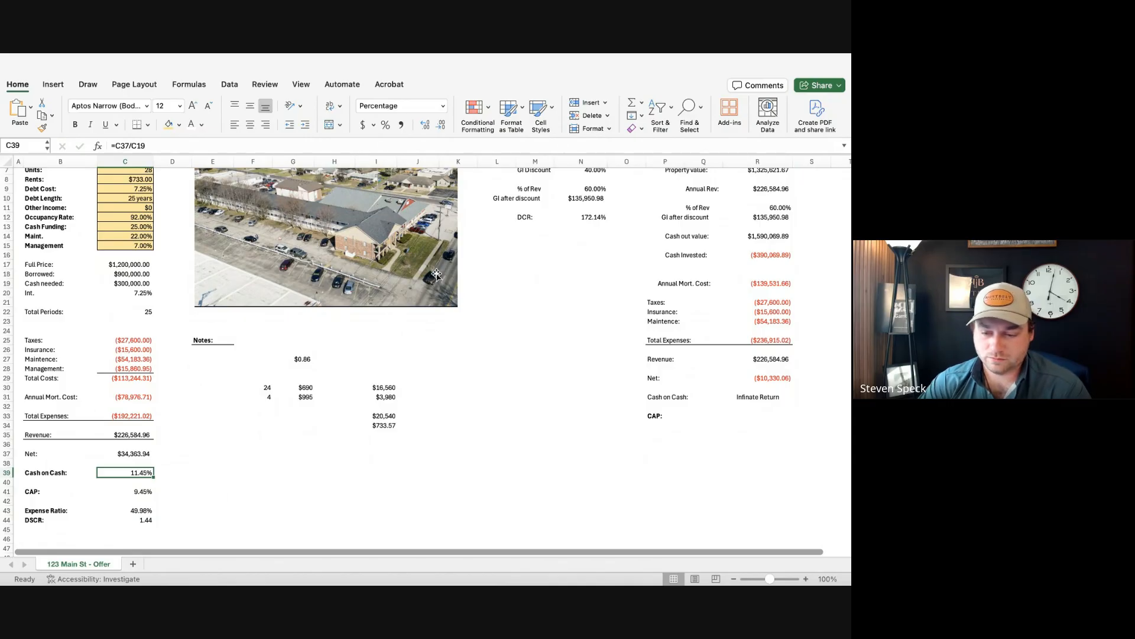
pyautogui.scroll(3, 339, 438)
pyautogui.scroll(-2, 339, 438)
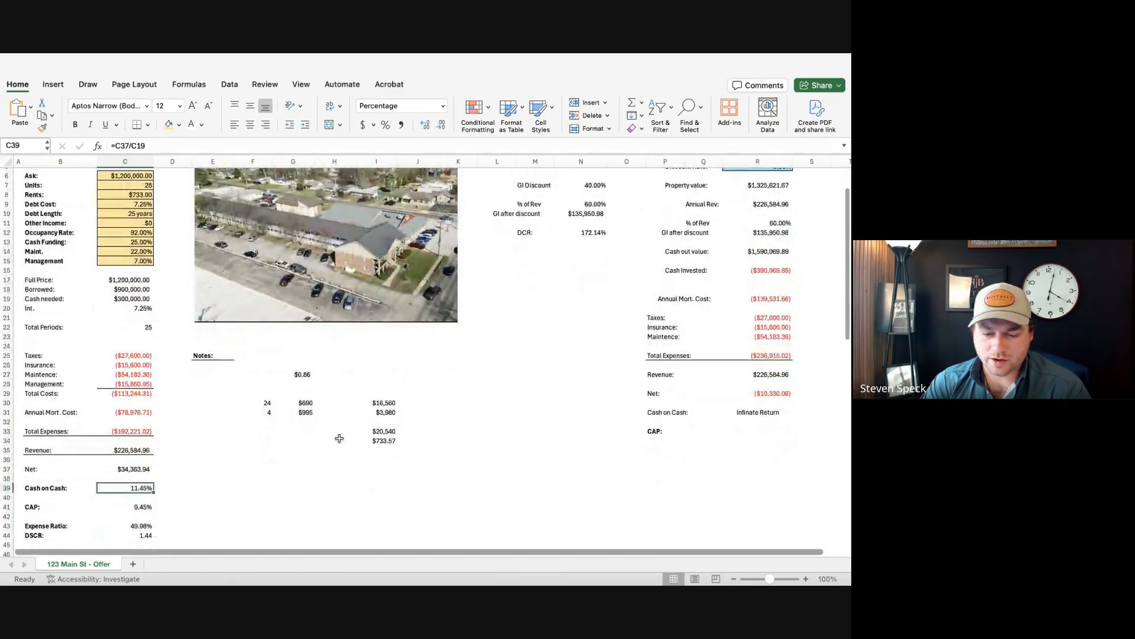
pyautogui.press('Up')
pyautogui.press('Up')
pyautogui.press('Up')
pyautogui.press('Up')
pyautogui.press('Down')
pyautogui.hotkey('ctrl', 'Right')
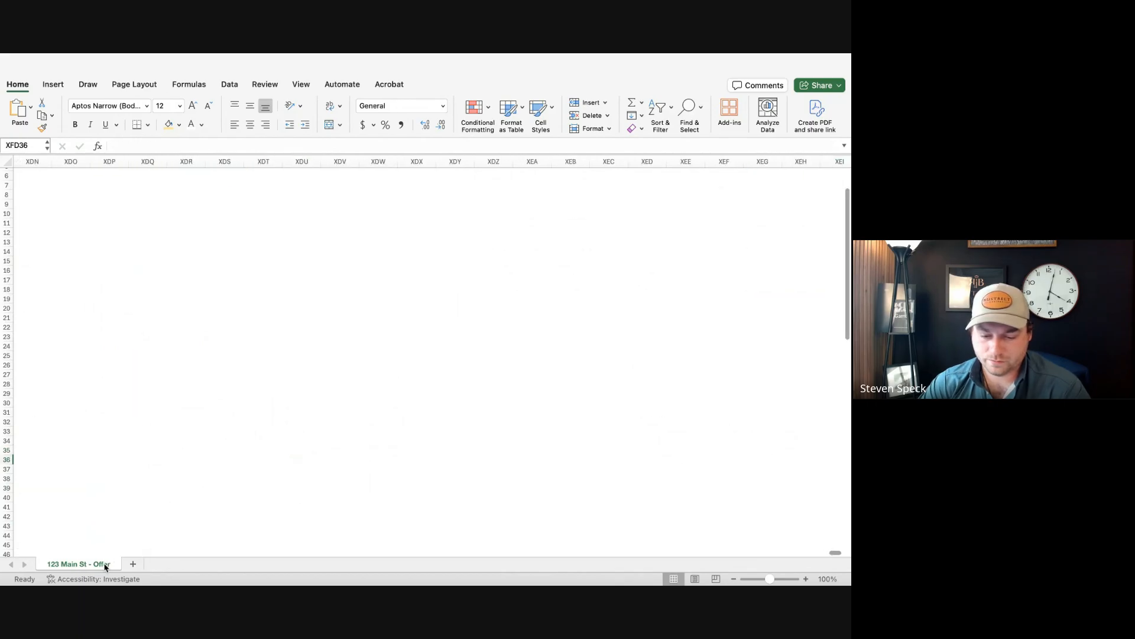
pyautogui.hotkey('ctrl', 'Left')
pyautogui.hotkey('ctrl', 'Right')
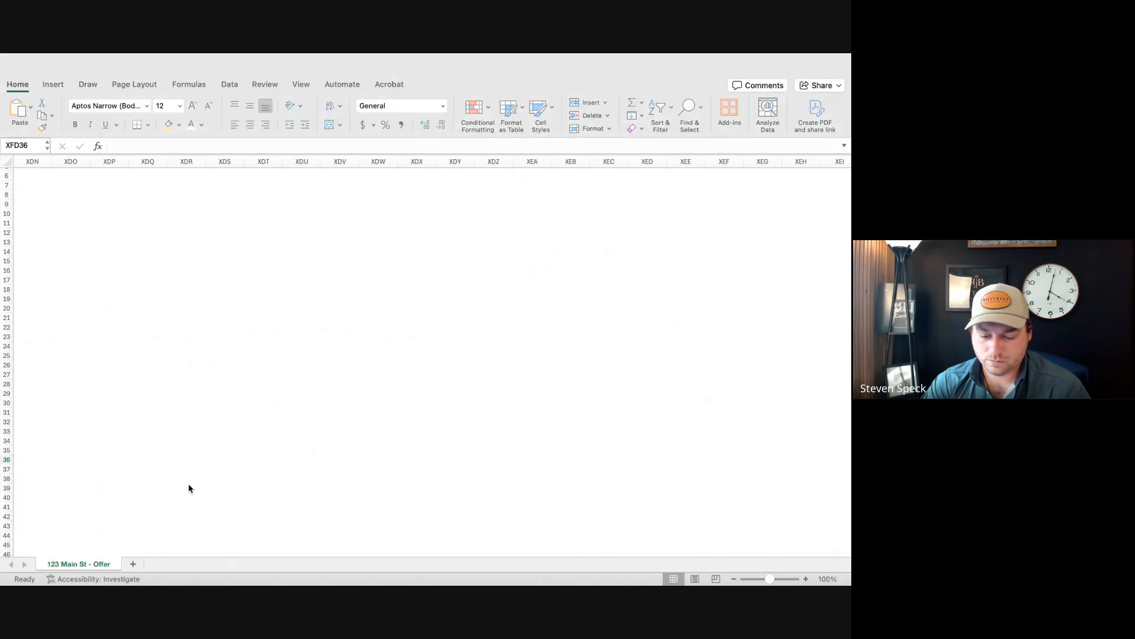
# Step: Return to the P&L results and highlight the Cash on Cash label and value
pyautogui.press('super+Left')
pyautogui.press('Right')
pyautogui.press('Right')
pyautogui.press('Down')
pyautogui.press('Down')
pyautogui.press('Down')
pyautogui.hotkey('shift', 'Left')
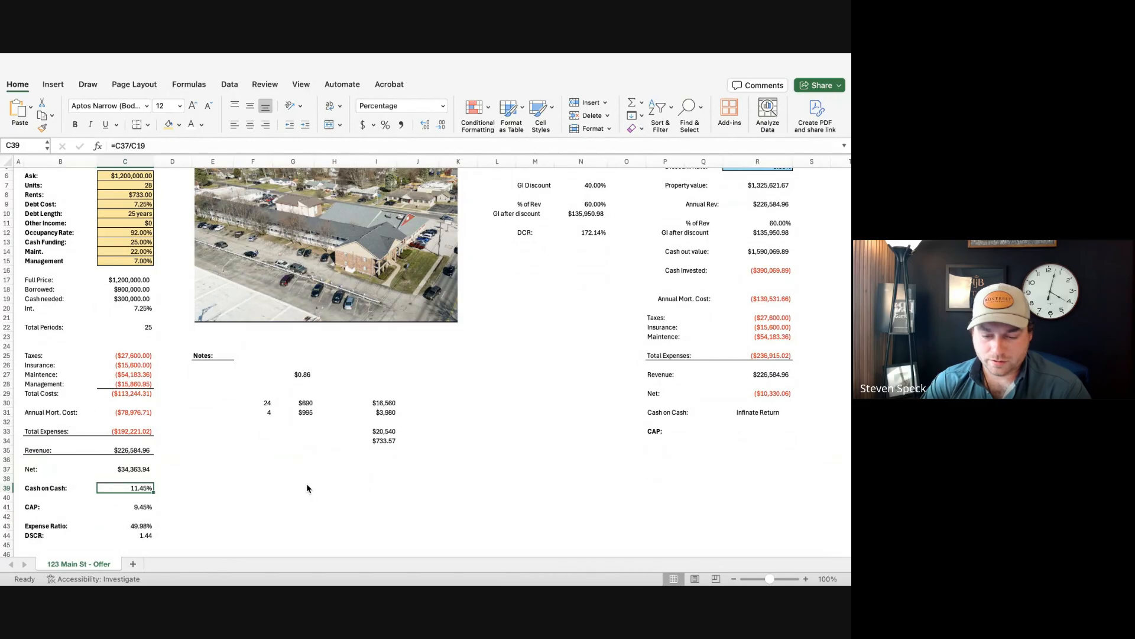
pyautogui.hotkey('shift', 'Left')
# Step: Set the Ask price in the P&L inputs to $1,300,000 and check the resulting returns
pyautogui.press('Up')
pyautogui.press('Up')
pyautogui.press('Up')
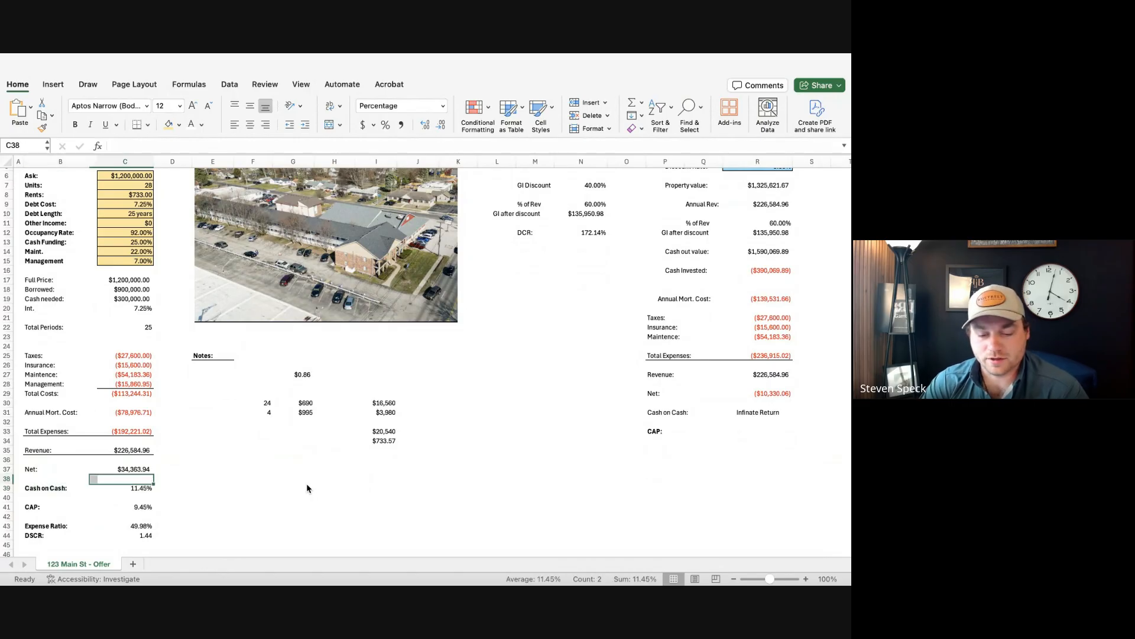
pyautogui.press('Up')
pyautogui.press('Up')
pyautogui.press('Up')
pyautogui.press('Up')
pyautogui.press('Up')
pyautogui.press('Up')
pyautogui.press('Up')
pyautogui.press('Up')
pyautogui.press('Up')
pyautogui.press('Up')
pyautogui.press('Up')
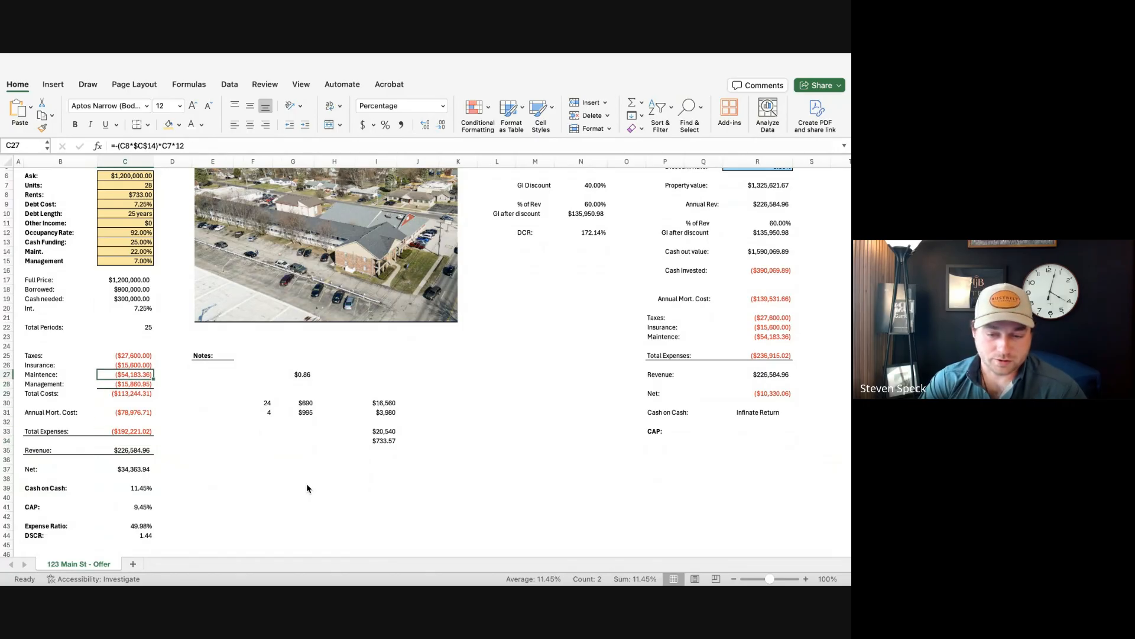
pyautogui.press('Up')
pyautogui.press('Up')
pyautogui.press('Up')
pyautogui.press('Up')
pyautogui.press('Up')
pyautogui.press('Up')
pyautogui.press('Up')
pyautogui.press('Up')
pyautogui.press('Up')
pyautogui.press('Up')
pyautogui.press('Up')
pyautogui.press('Up')
pyautogui.press('Up')
pyautogui.press('Up')
pyautogui.press('Up')
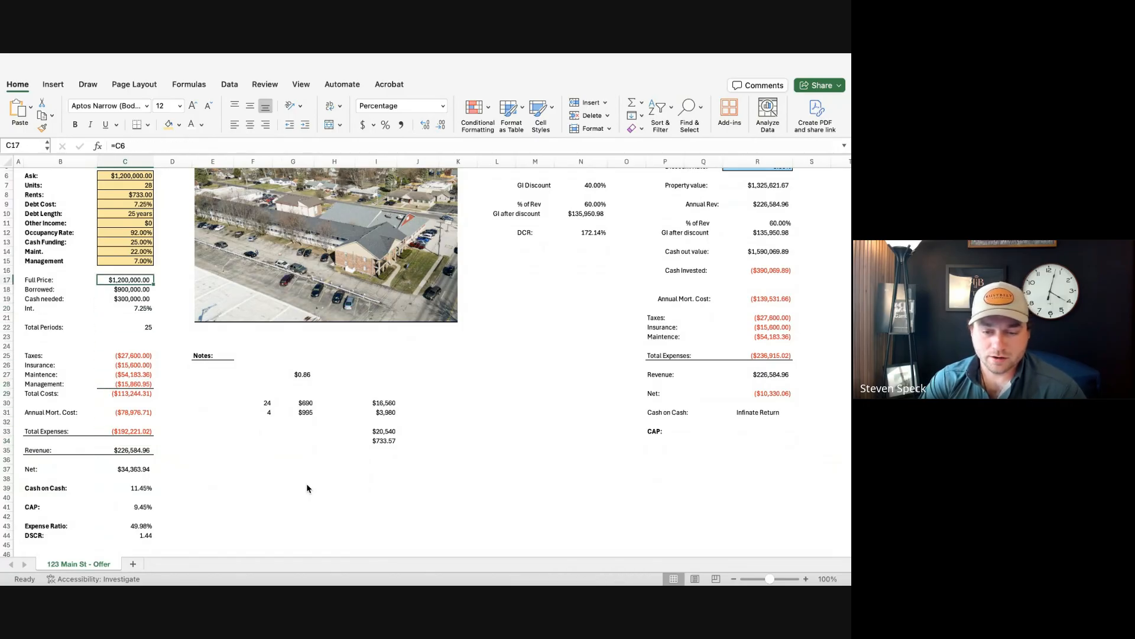
pyautogui.press('Up')
pyautogui.press('Up')
pyautogui.press('Up')
pyautogui.press('Up')
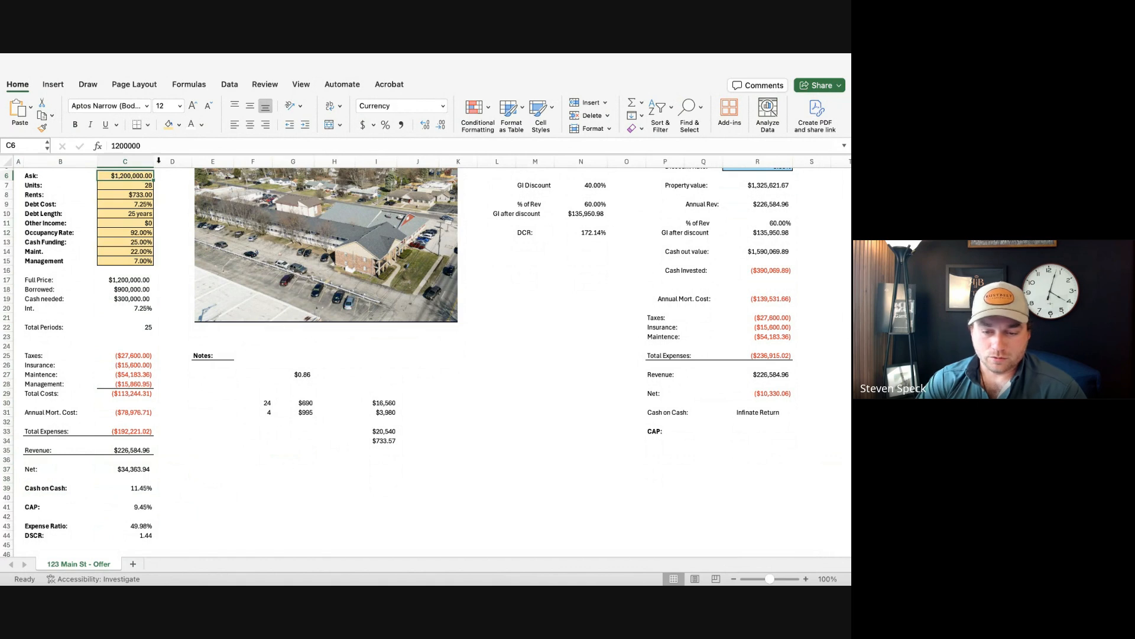
pyautogui.click(116, 145)
pyautogui.write('3')
pyautogui.press('Return')
pyautogui.scroll(-1, 235, 366)
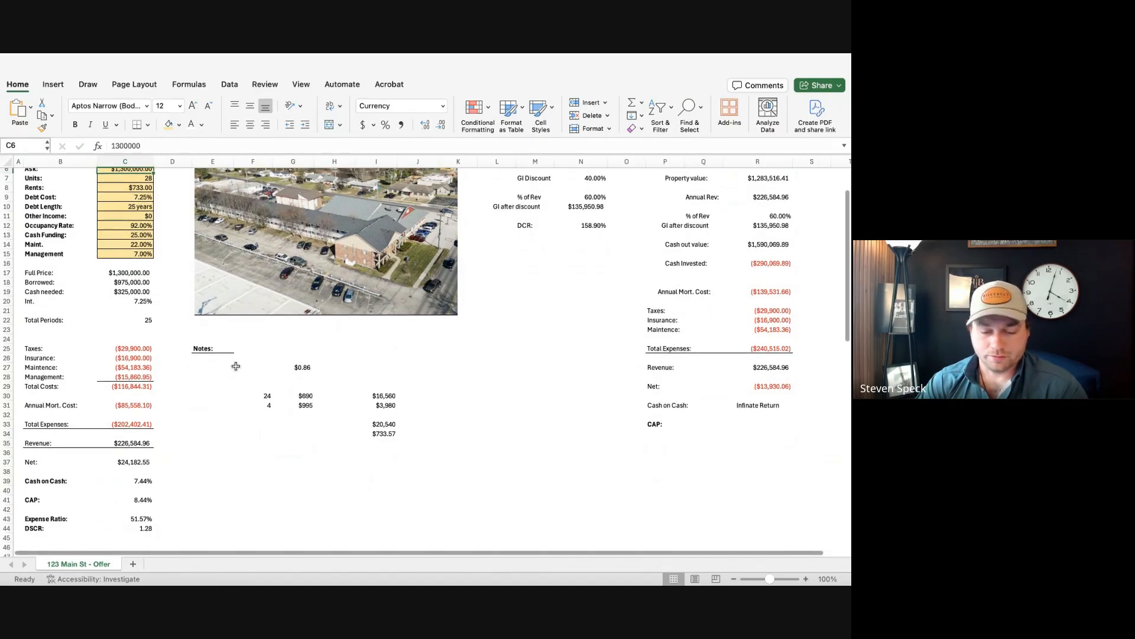
# Step: Check the P&L Net value against the Cash needed amount and the Maint. rate in the inputs
pyautogui.scroll(1, 235, 366)
pyautogui.click(147, 497)
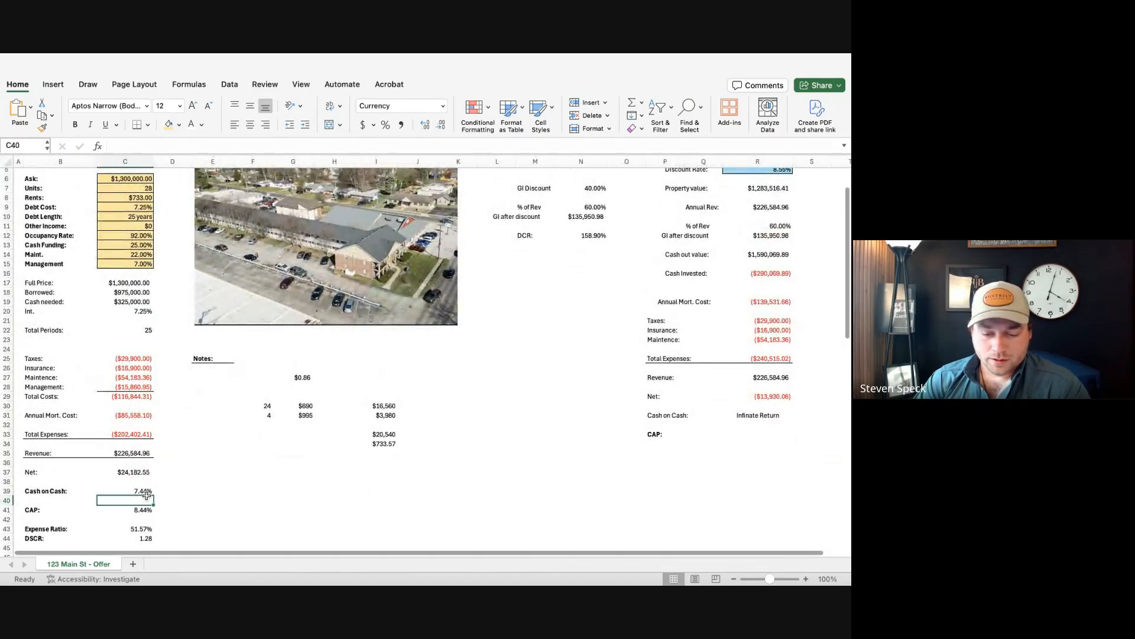
pyautogui.press('Up')
pyautogui.press('Up')
pyautogui.press('Up')
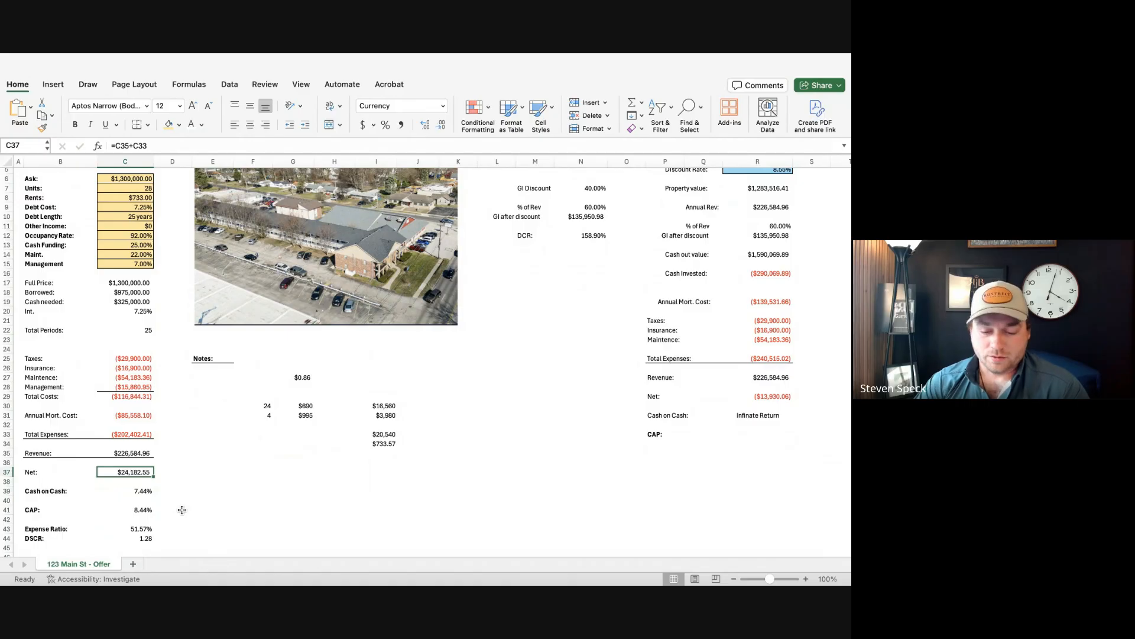
pyautogui.scroll(-1, 182, 510)
pyautogui.click(129, 299)
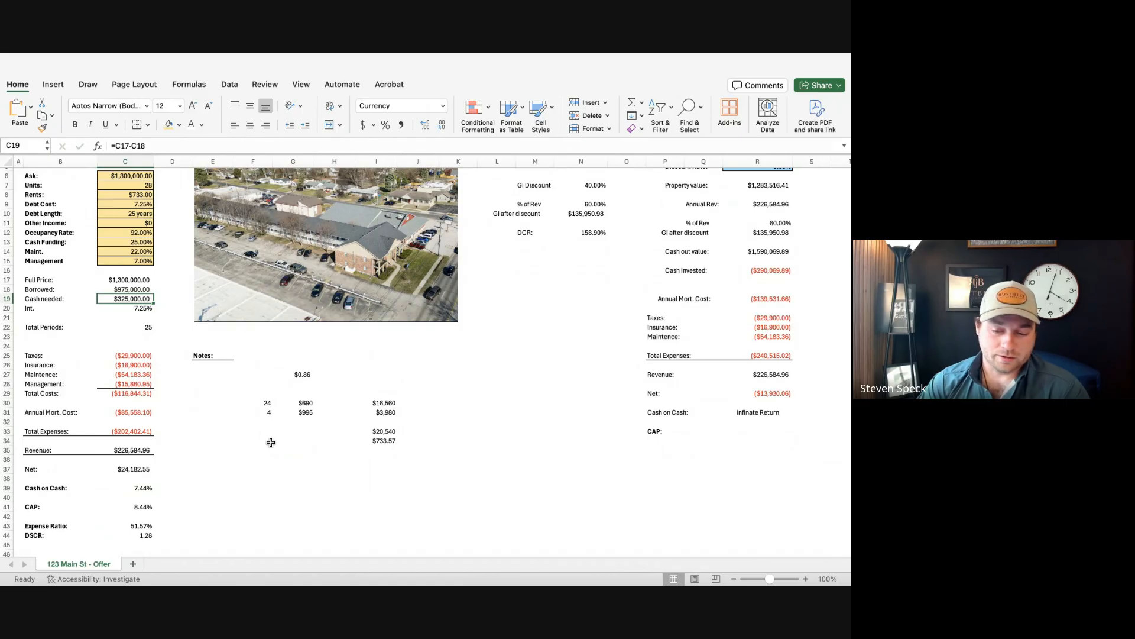
pyautogui.press('Up')
pyautogui.press('Up')
pyautogui.press('Up')
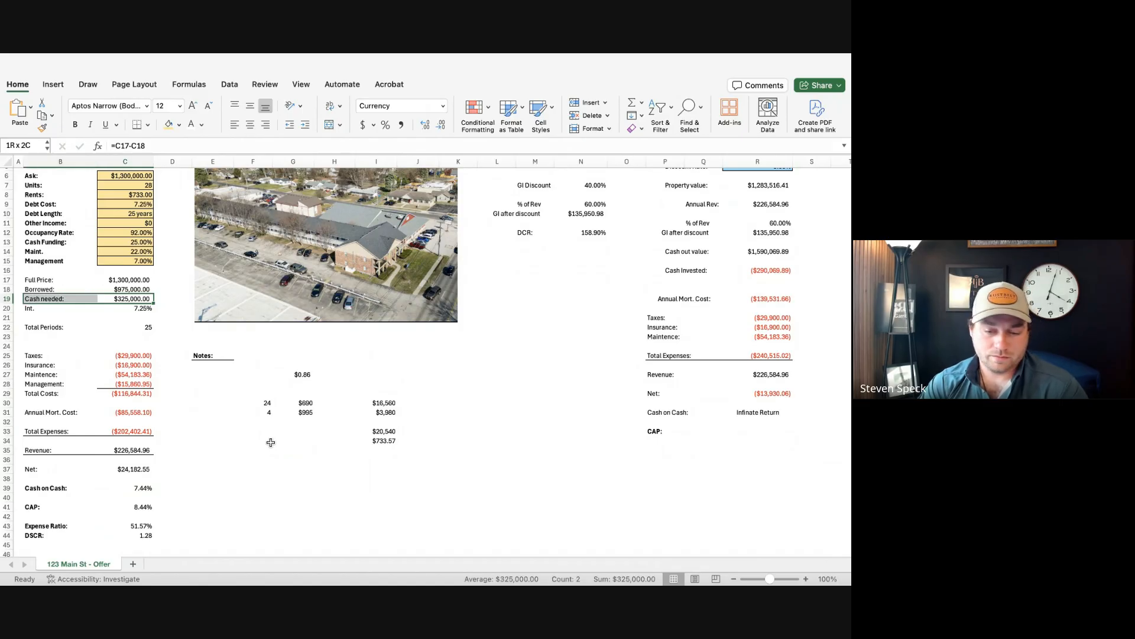
pyautogui.press('Up')
pyautogui.press('Up')
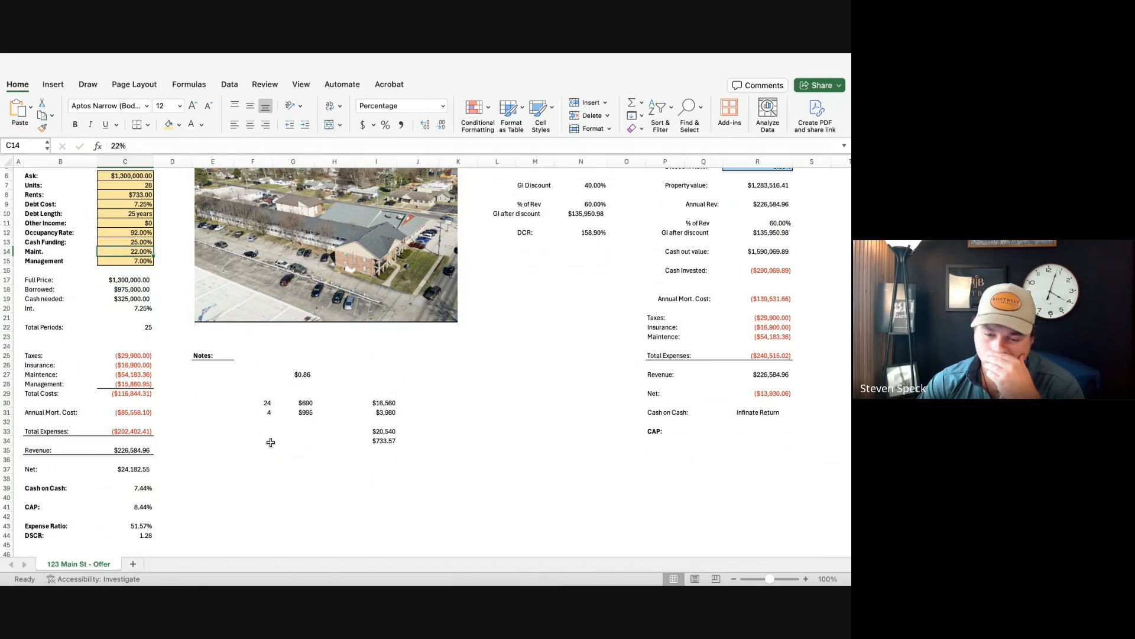
pyautogui.scroll(-1, 271, 442)
pyautogui.scroll(1, 270, 443)
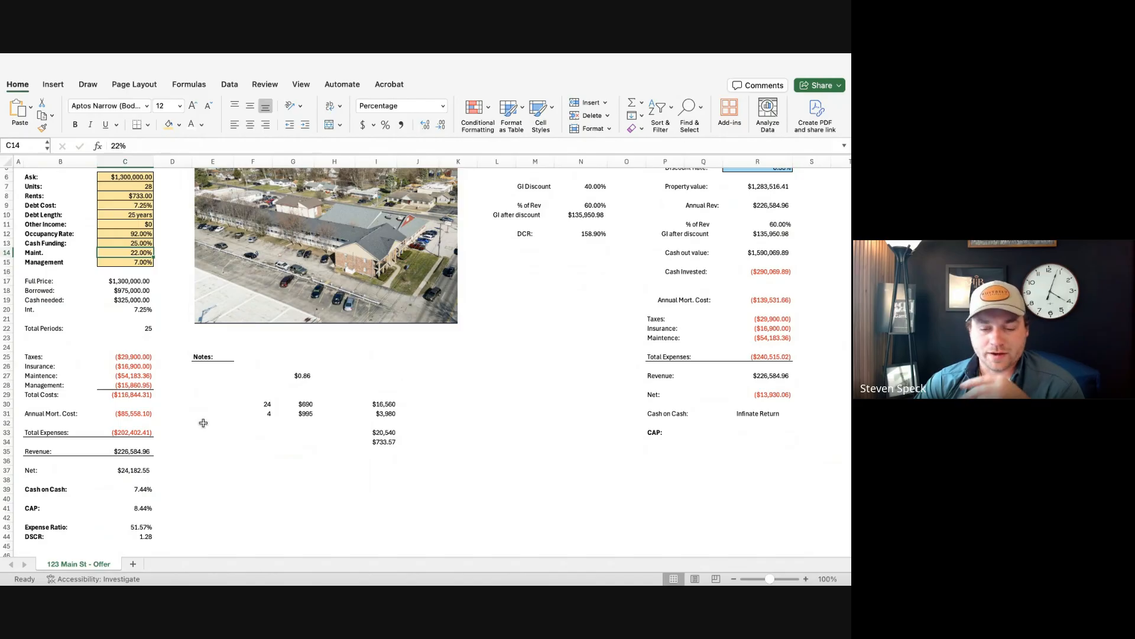
pyautogui.scroll(-2, 203, 423)
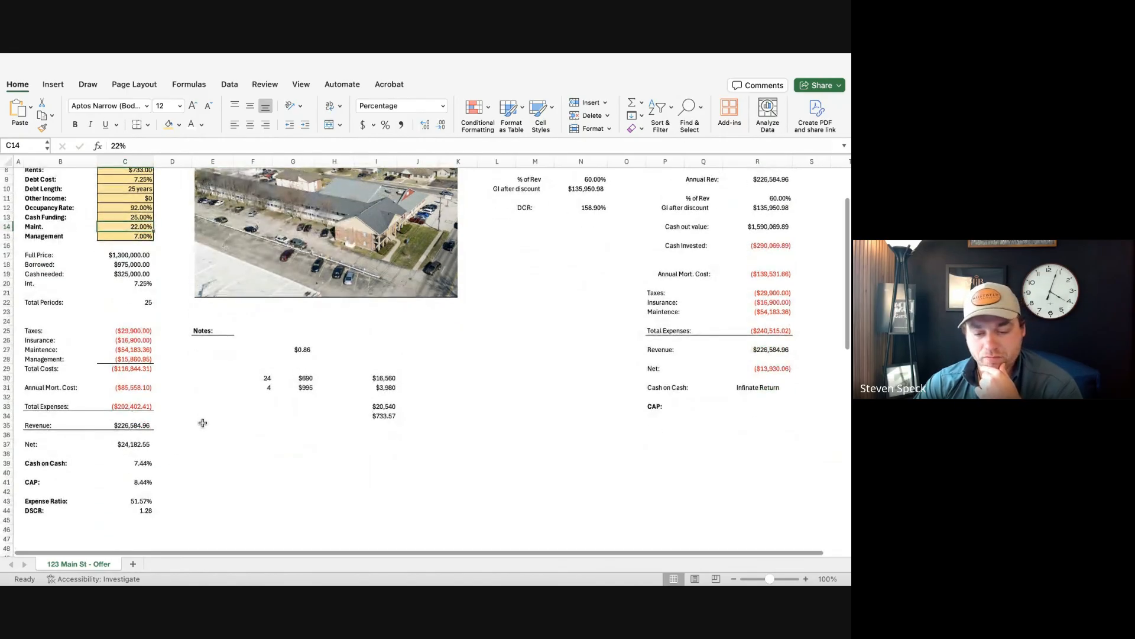
# Step: Examine the Expense Ratio label and the formula behind its value in the P&L results
pyautogui.click(144, 500)
pyautogui.press('Left')
pyautogui.press('Right')
pyautogui.press('Left')
pyautogui.press('Right')
pyautogui.press('Left')
pyautogui.press('Right')
pyautogui.press('Left')
pyautogui.press('Right')
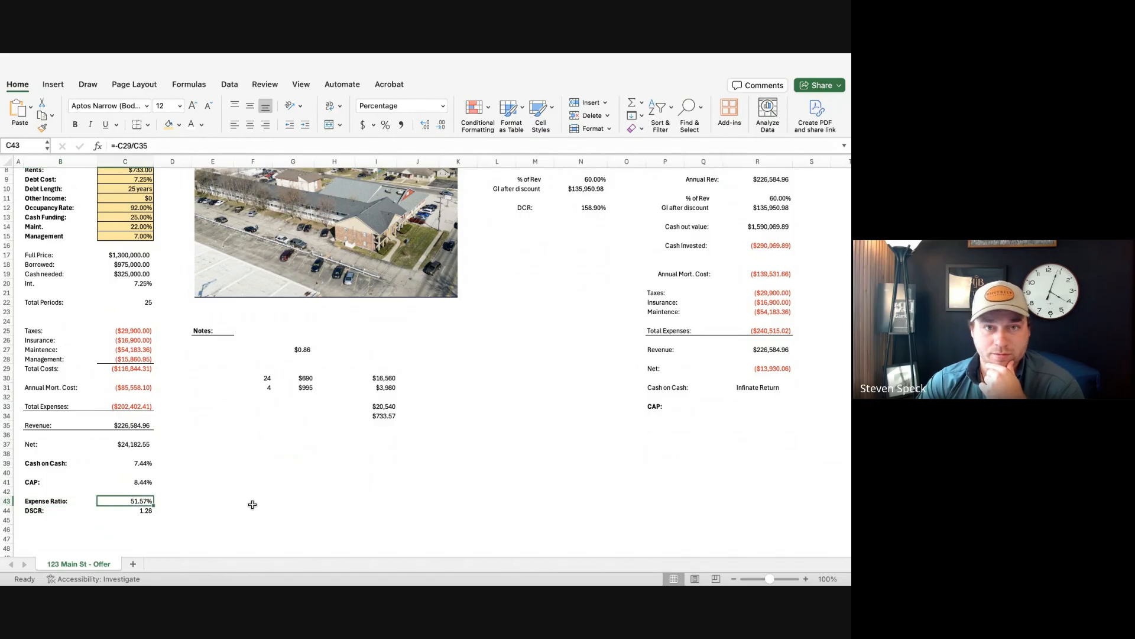
# Step: Review the P&L column upward from the Expense Ratio through the mortgage cost to Taxes
pyautogui.press('Up')
pyautogui.press('Up')
pyautogui.press('Up')
pyautogui.press('Down')
pyautogui.press('Down')
pyautogui.press('Down')
pyautogui.press('Up')
pyautogui.press('Up')
pyautogui.press('Up')
pyautogui.press('Up')
pyautogui.press('Up')
pyautogui.press('Up')
pyautogui.press('Up')
pyautogui.press('Up')
pyautogui.press('Up')
pyautogui.press('Up')
pyautogui.press('Up')
pyautogui.press('Up')
pyautogui.press('Up')
pyautogui.press('Up')
pyautogui.press('Up')
pyautogui.press('Up')
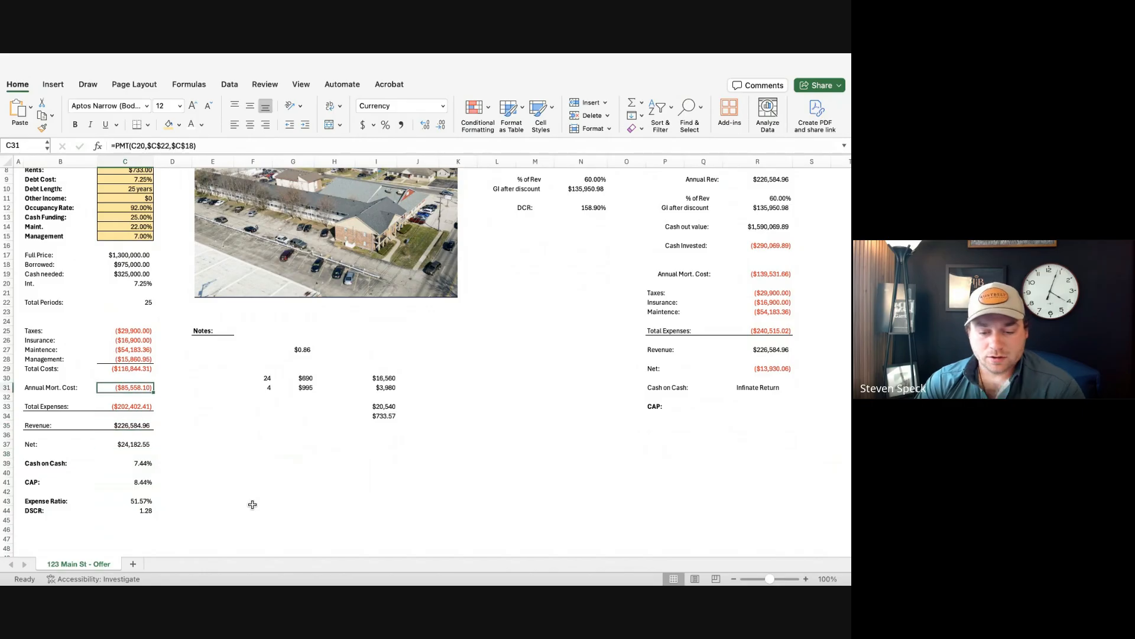
pyautogui.press('Up')
pyautogui.press('Up')
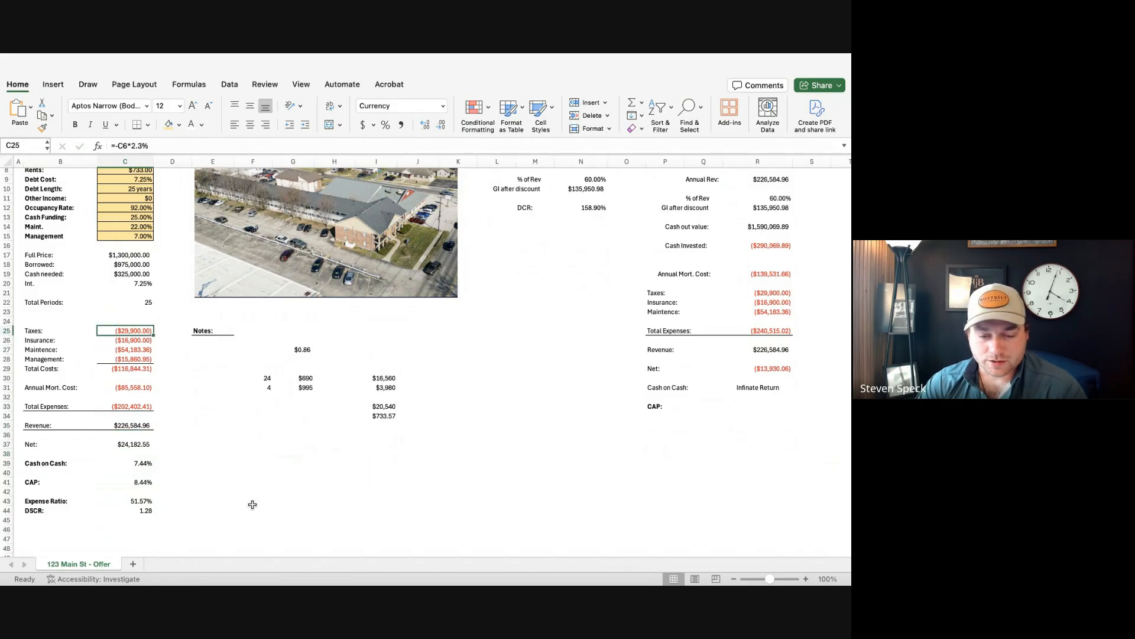
# Step: Move the P&L Revenue label and value to row 24, directly above Taxes
pyautogui.click(128, 425)
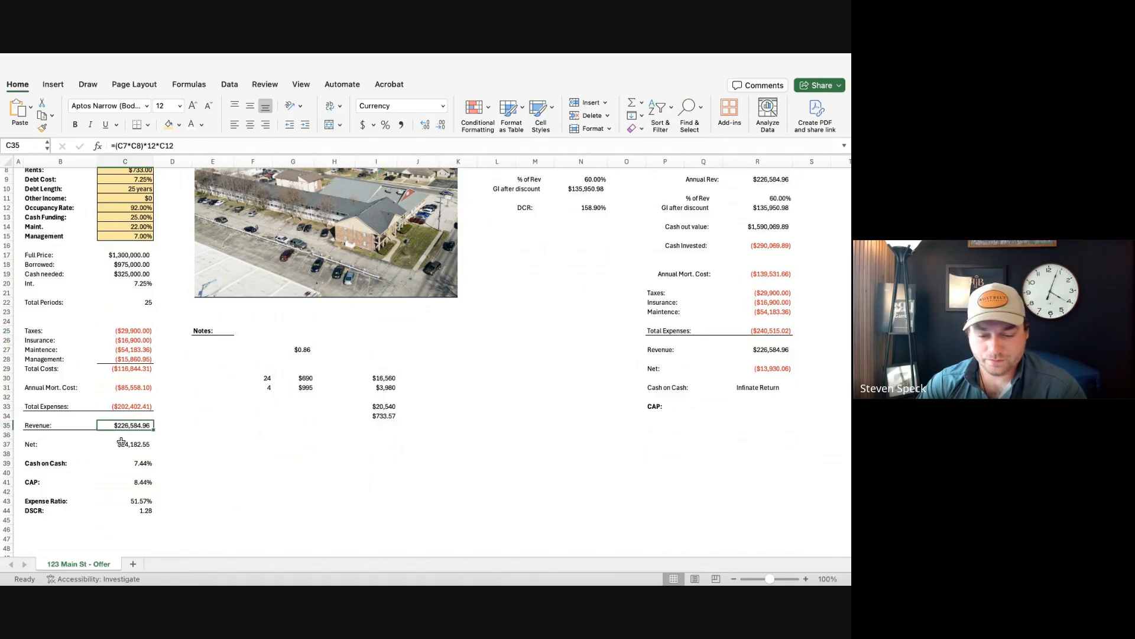
pyautogui.hotkey('shift', 'Left')
pyautogui.hotkey('ctrl', 'c')
pyautogui.press('Up')
pyautogui.press('Up')
pyautogui.press('Up')
pyautogui.press('Up')
pyautogui.press('Up')
pyautogui.press('Up')
pyautogui.press('Up')
pyautogui.press('Up')
pyautogui.press('Up')
pyautogui.press('Up')
pyautogui.press('Up')
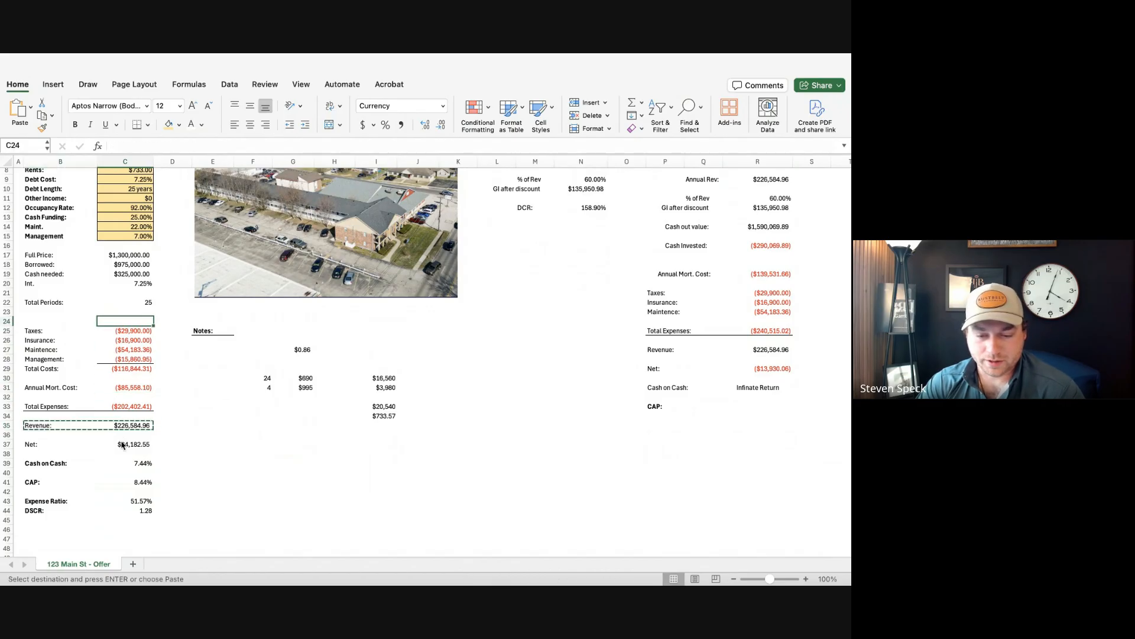
pyautogui.hotkey('ctrl', 'v')
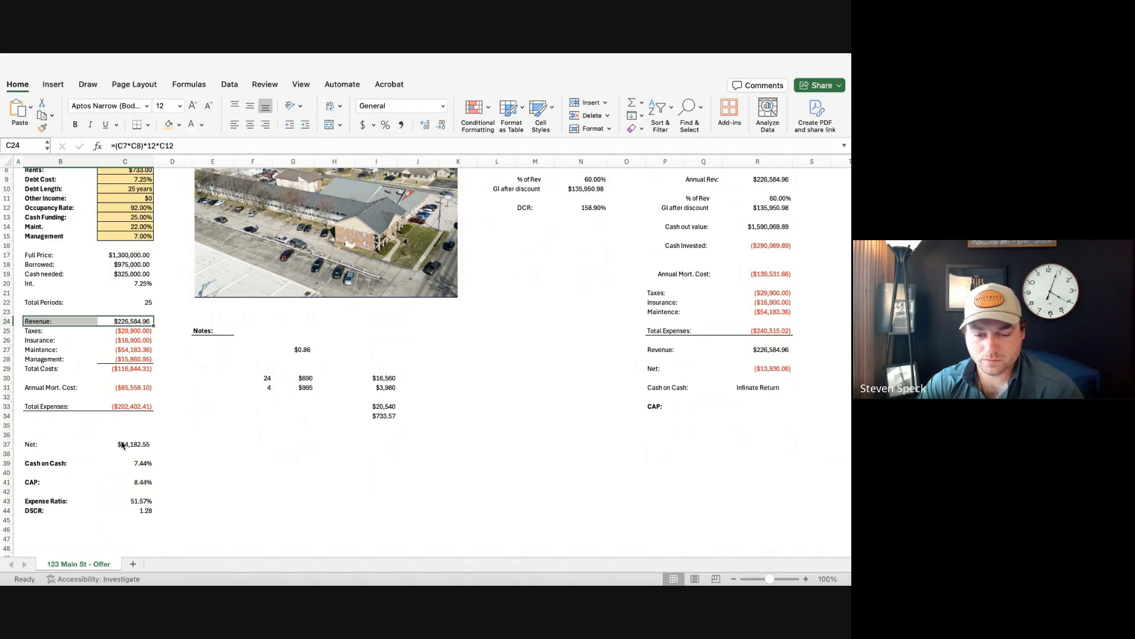
# Step: Check the expense lines below the Revenue row in the P&L
pyautogui.press('Down')
pyautogui.press('Down')
pyautogui.press('Down')
pyautogui.press('Down')
pyautogui.press('Down')
pyautogui.press('Up')
pyautogui.press('Up')
pyautogui.press('Up')
pyautogui.press('Up')
pyautogui.press('Up')
pyautogui.press('Down')
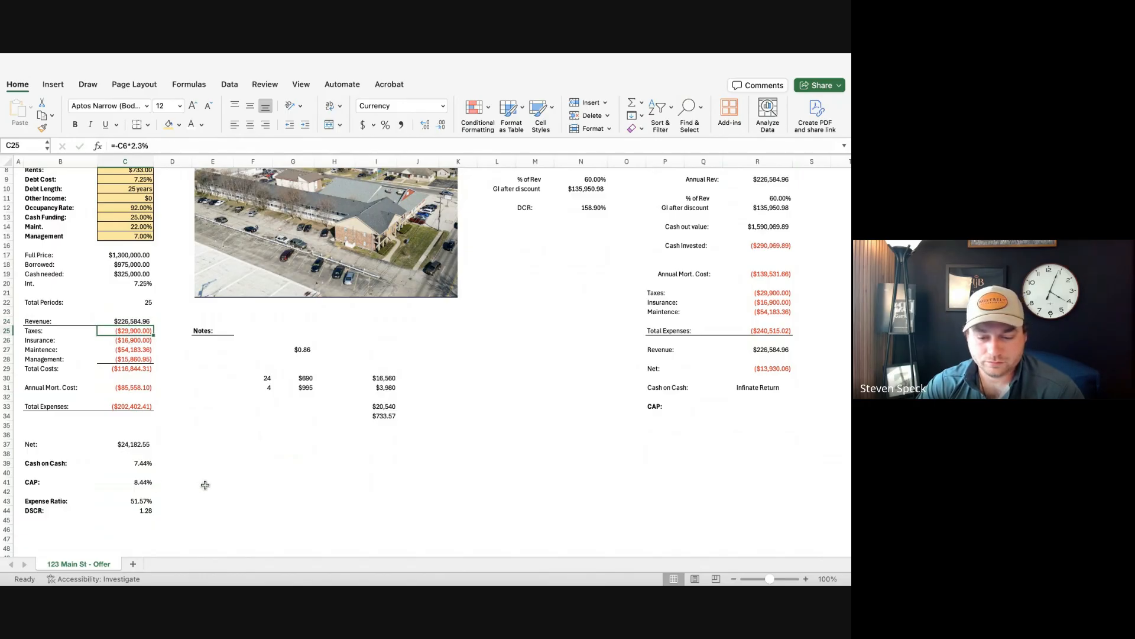
# Step: Move the P&L Net label and value up to row 35, below Total Expenses
pyautogui.click(39, 442)
pyautogui.hotkey('shift', 'Right')
pyautogui.press('super+c')
pyautogui.press('Up')
pyautogui.press('Up')
pyautogui.press('Return')
# Step: Move the block holding Cash on Cash, CAP, Expense Ratio and DSCR with their values up one row
pyautogui.press('Down')
pyautogui.press('Down')
pyautogui.press('Down')
pyautogui.hotkey('shift', 'Down')
pyautogui.hotkey('shift', 'Down')
pyautogui.hotkey('shift', 'Down')
pyautogui.hotkey('shift', 'Down')
pyautogui.hotkey('shift', 'Down')
pyautogui.hotkey('shift', 'Down')
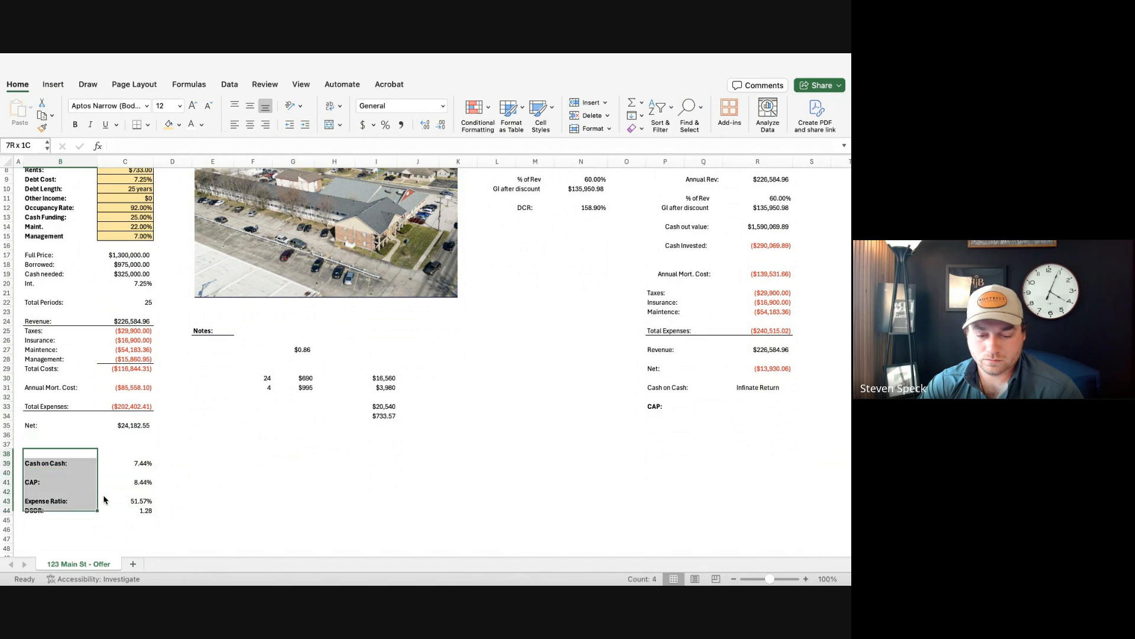
pyautogui.hotkey('shift', 'Right')
pyautogui.hotkey('shift', 'Right')
pyautogui.hotkey('shift', 'Left')
pyautogui.press('super+x')
pyautogui.press('Up')
pyautogui.press('Return')
# Step: Review the formulas of the rearranged P&L, from the expense lines and Total Costs through Annual Mort. Cost to Net
pyautogui.press('Right')
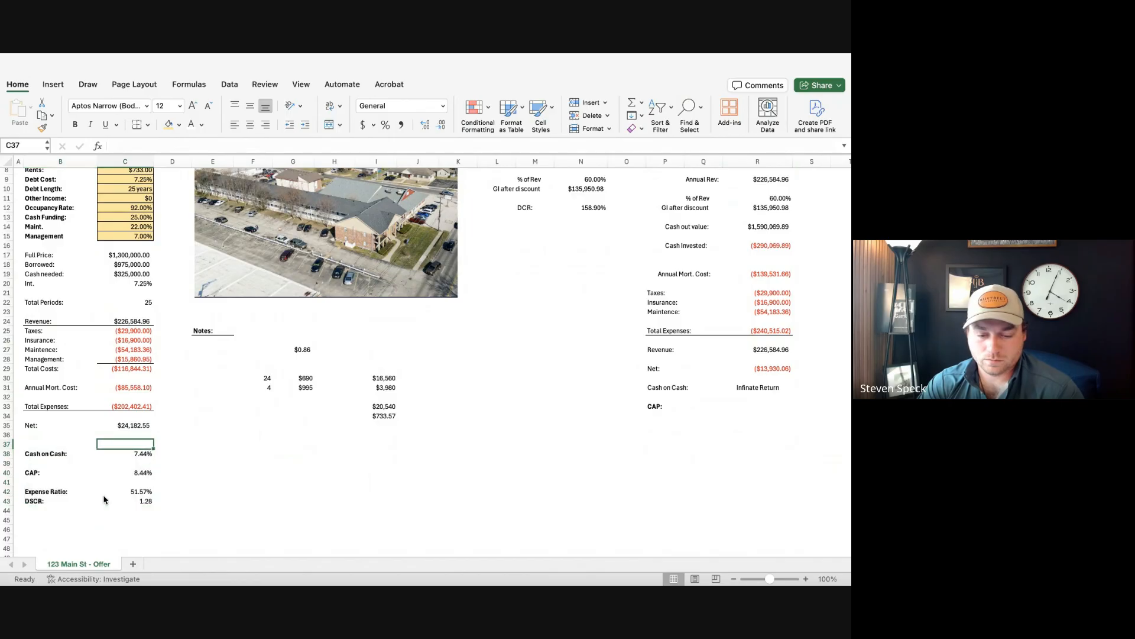
pyautogui.press('Up')
pyautogui.press('Up')
pyautogui.press('Up')
pyautogui.press('Up')
pyautogui.press('Up')
pyautogui.press('Up')
pyautogui.press('Up')
pyautogui.press('Up')
pyautogui.press('Up')
pyautogui.press('Up')
pyautogui.press('Up')
pyautogui.press('Up')
pyautogui.press('Up')
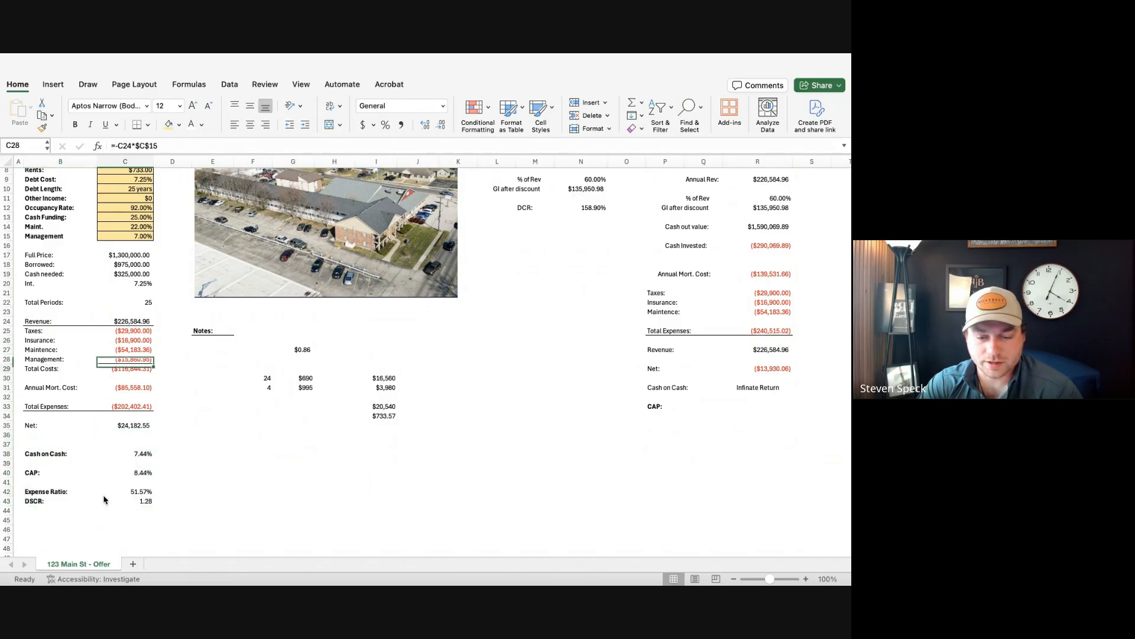
pyautogui.press('Down')
pyautogui.press('Down')
pyautogui.press('Down')
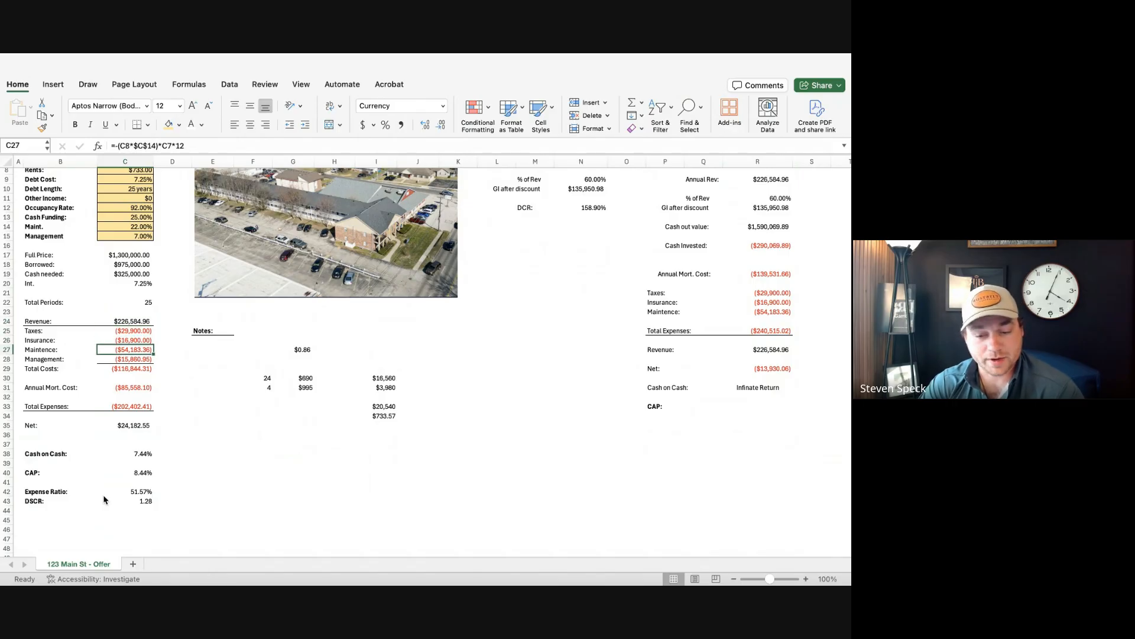
pyautogui.press('Down')
pyautogui.press('Down')
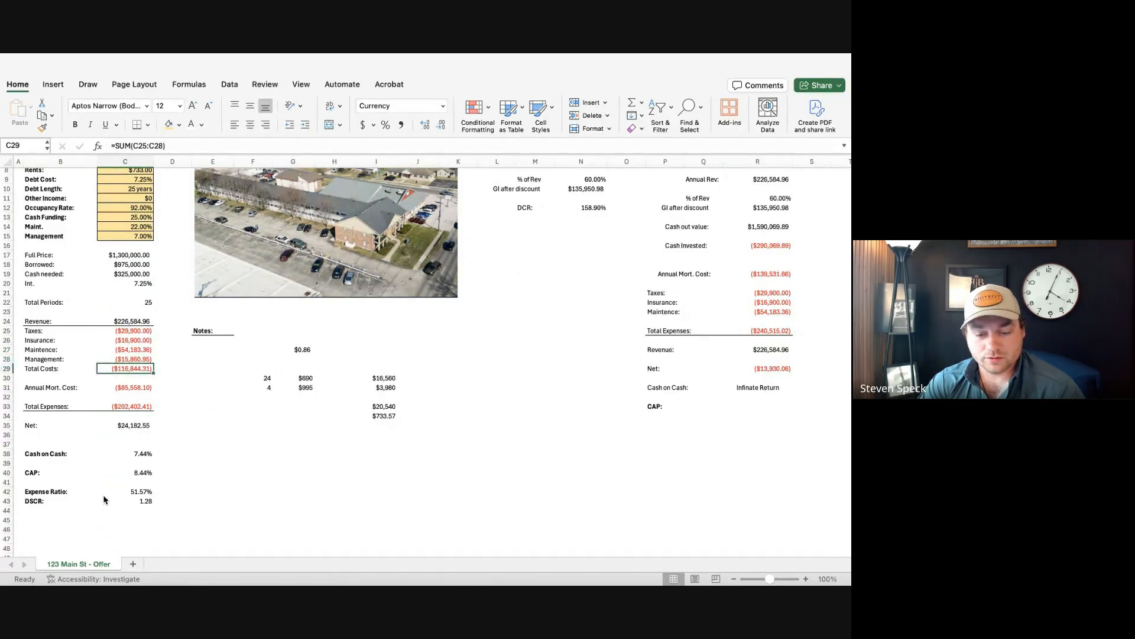
pyautogui.press('Down')
pyautogui.press('Down')
pyautogui.press('Down')
pyautogui.press('Down')
pyautogui.press('Down')
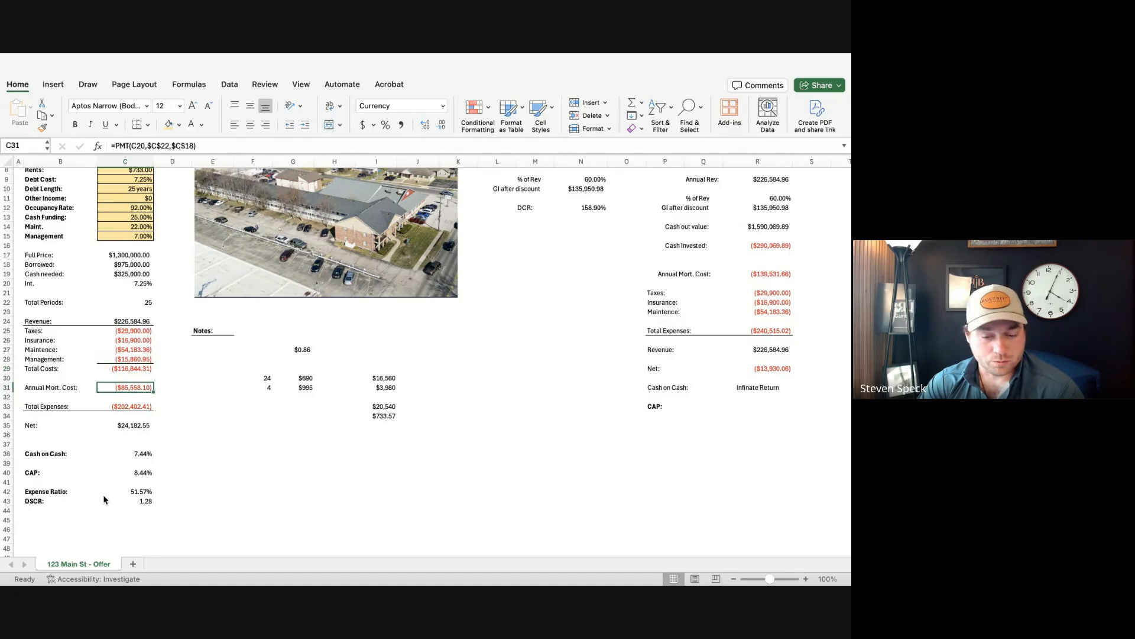
pyautogui.press('Down')
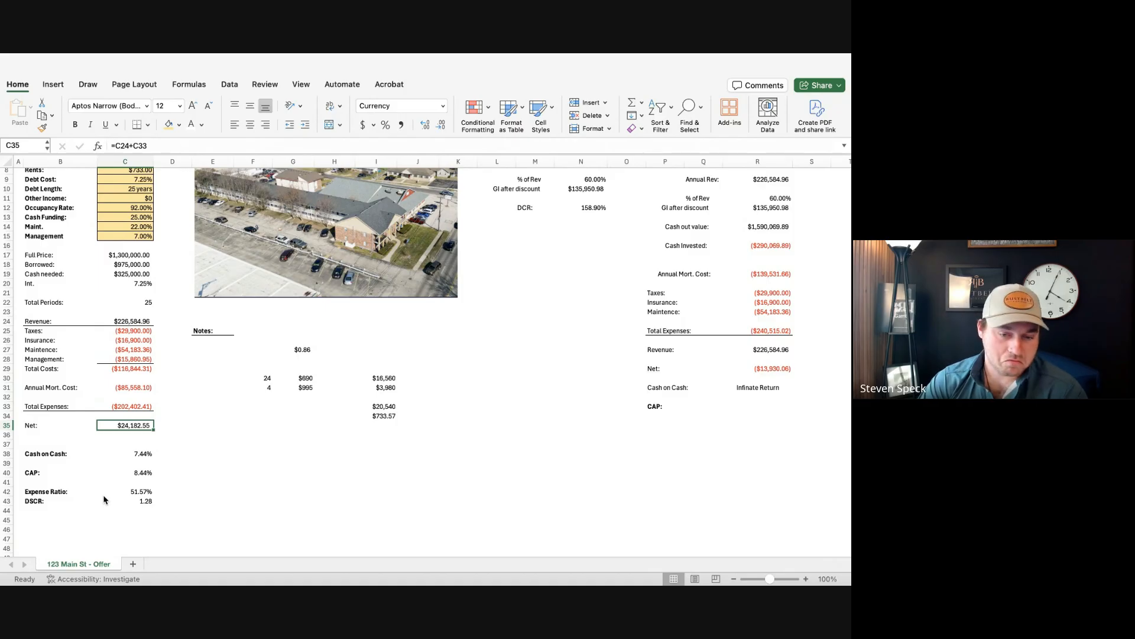
# Step: Compare the Net value with the Cash on Cash value and its formula in the P&L
pyautogui.press('Right')
pyautogui.press('Left')
pyautogui.press('Right')
pyautogui.press('Left')
pyautogui.press('Right')
pyautogui.press('Left')
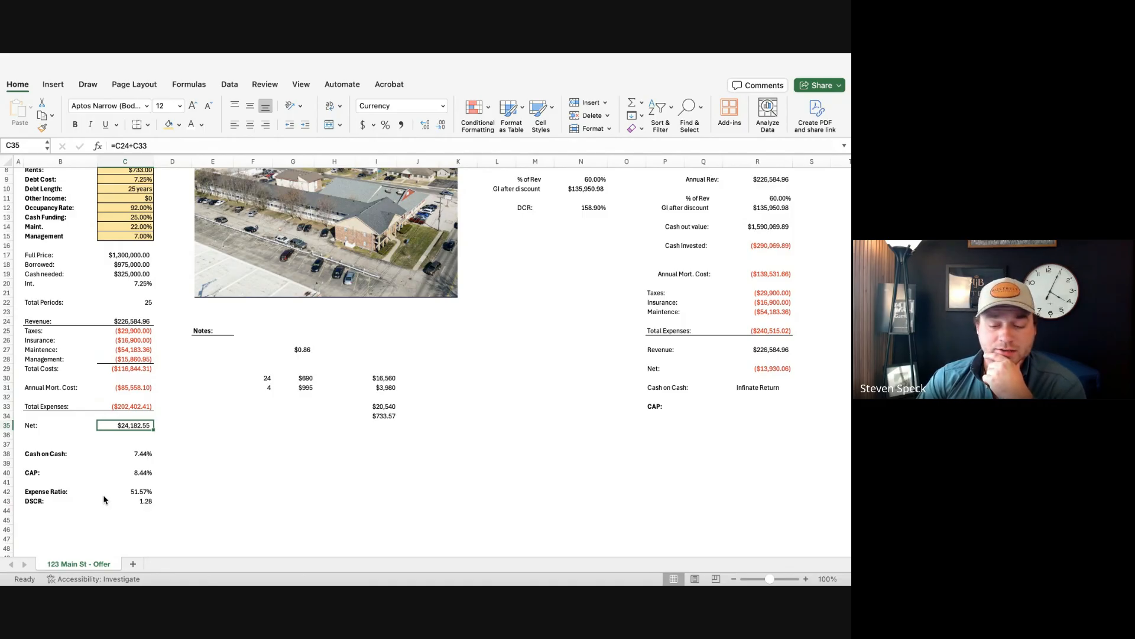
pyautogui.press('Down')
pyautogui.press('Down')
pyautogui.press('Down')
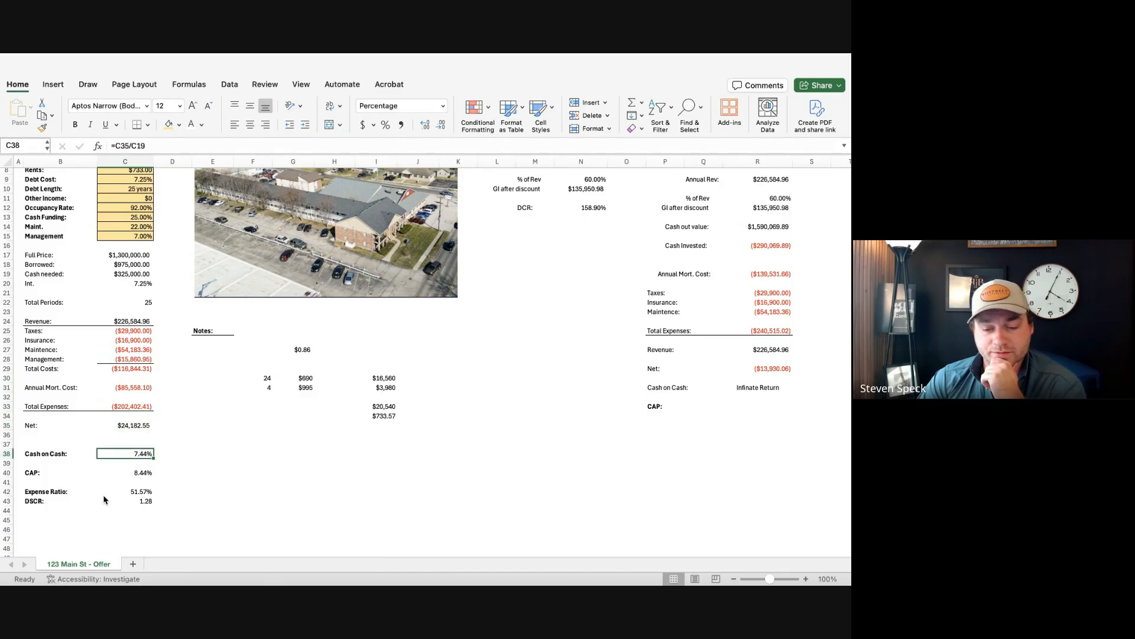
pyautogui.scroll(3, 105, 499)
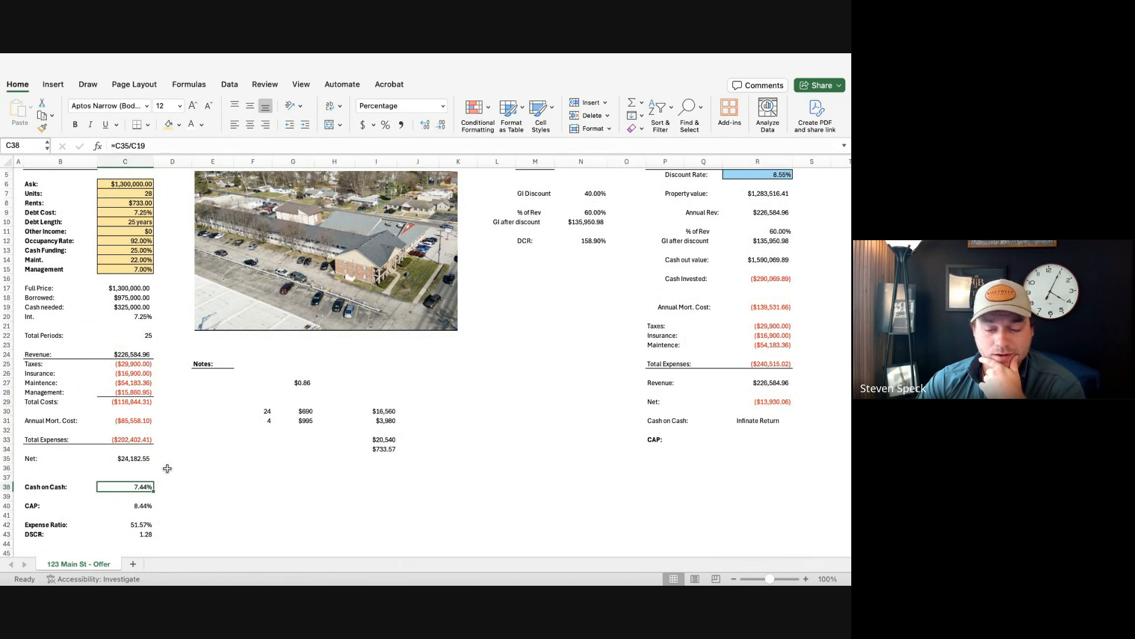
pyautogui.scroll(-1, 166, 468)
pyautogui.click(135, 452)
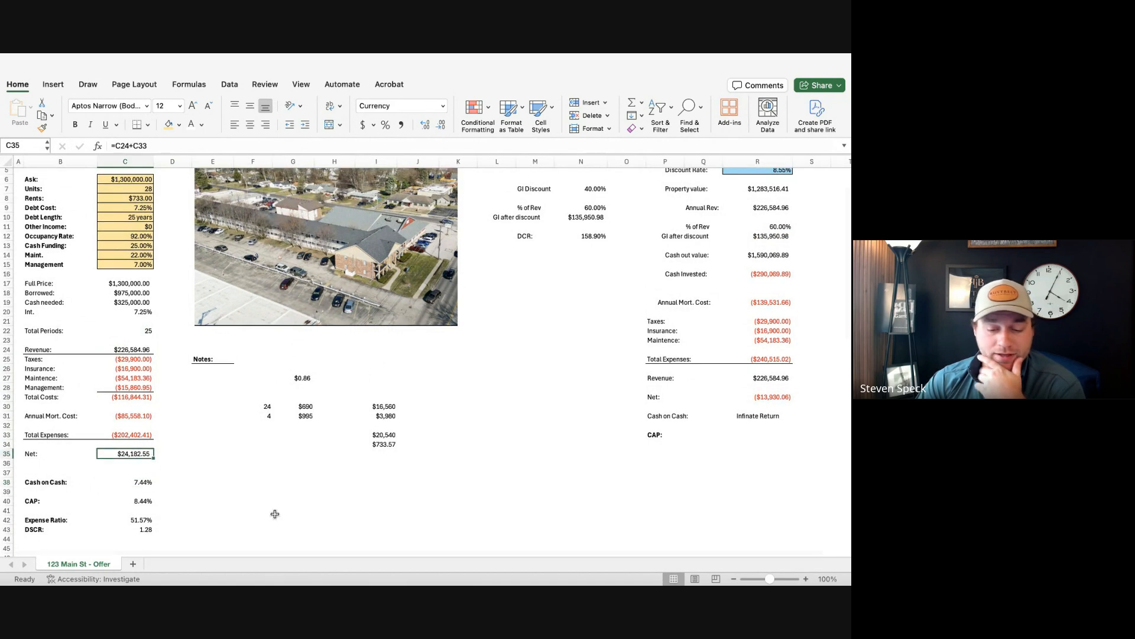
pyautogui.click(225, 452)
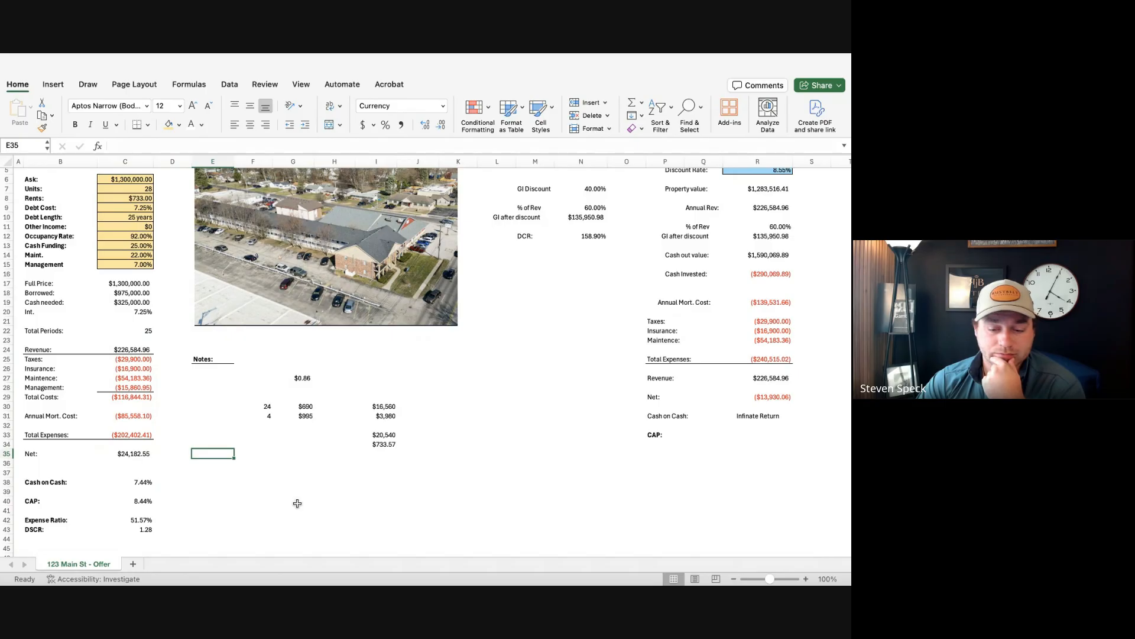
pyautogui.click(140, 453)
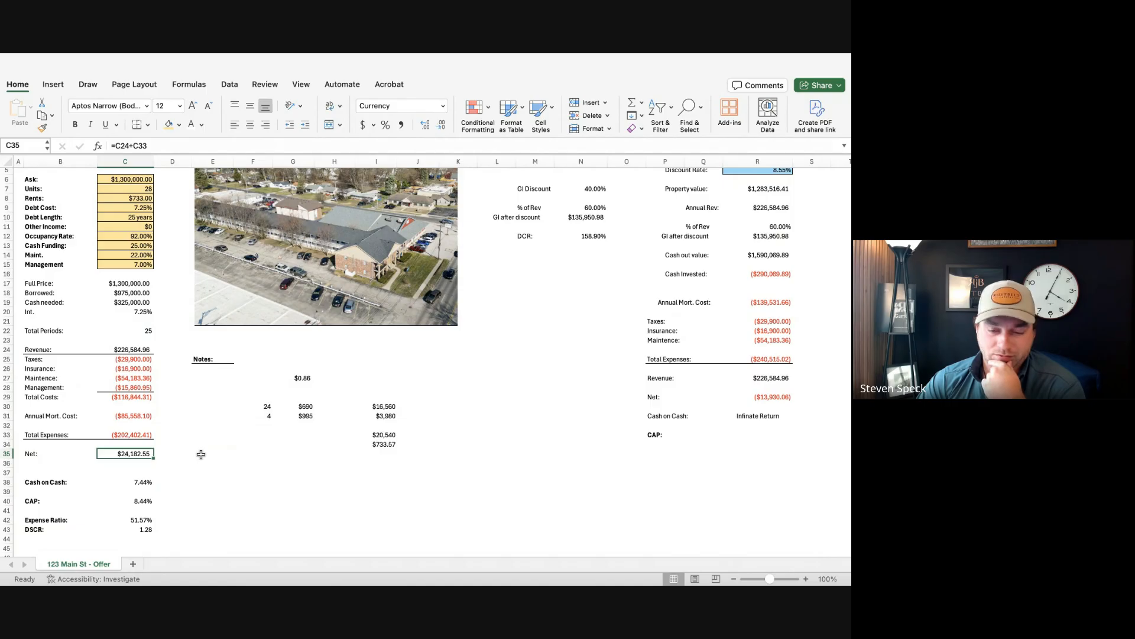
# Step: Set the Occupancy Rate in the P&L inputs to 88% and check the resulting returns
pyautogui.scroll(-2, 201, 454)
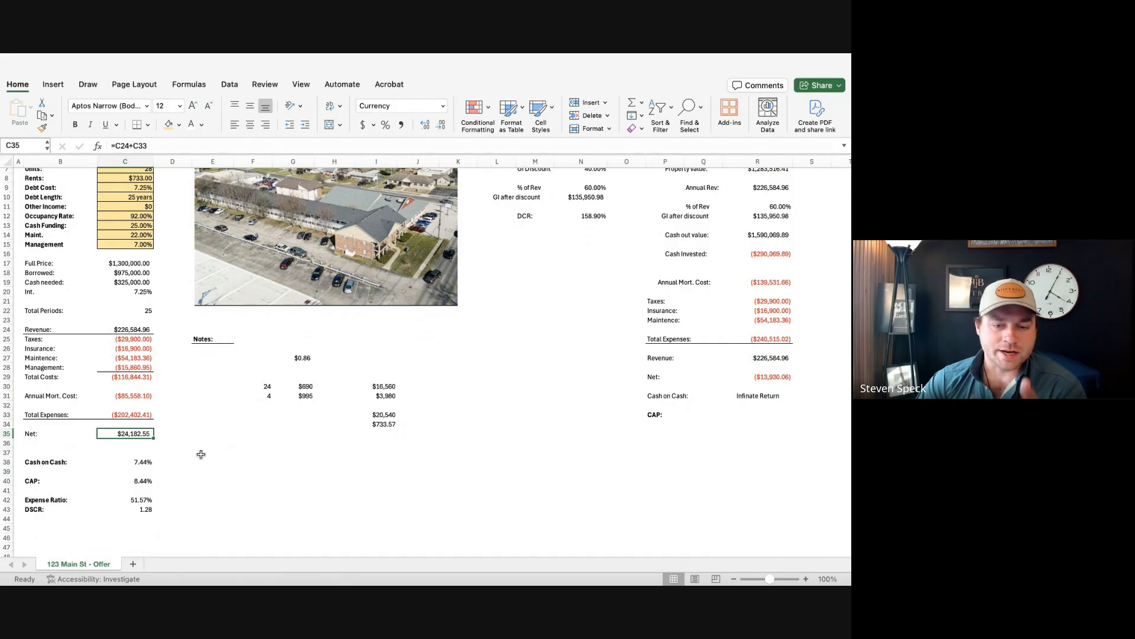
pyautogui.scroll(6, 201, 454)
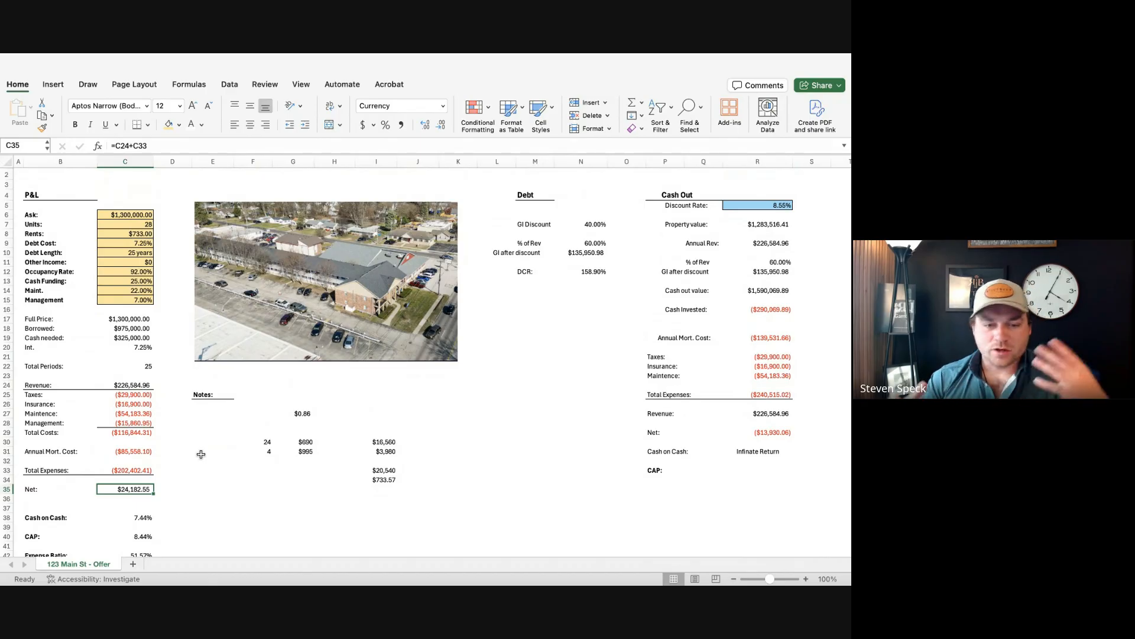
pyautogui.click(202, 454)
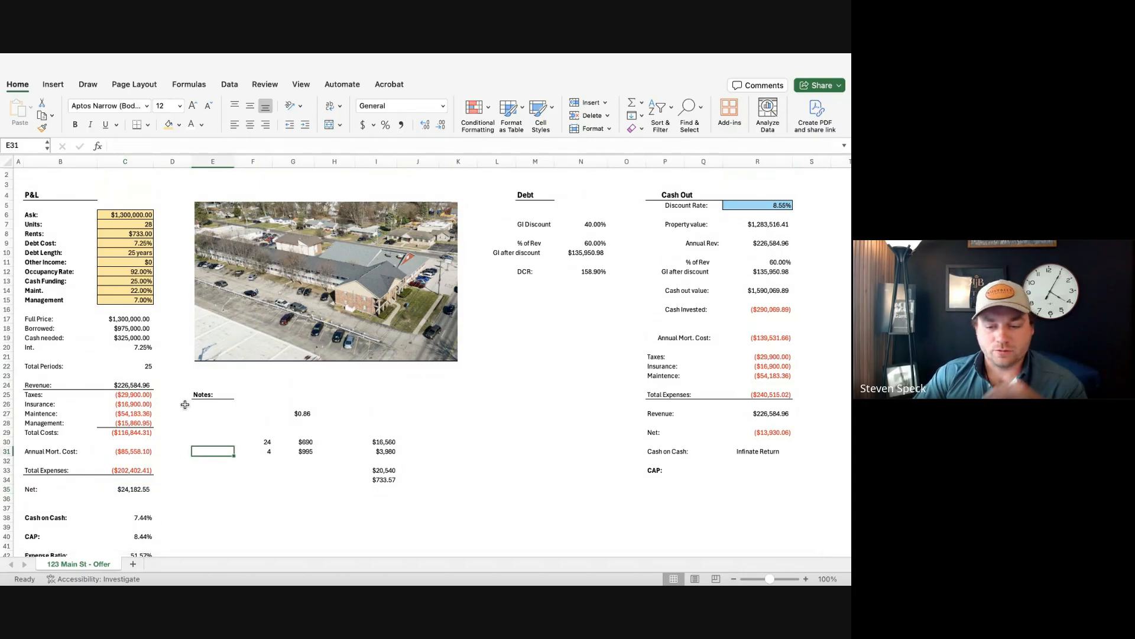
pyautogui.click(130, 232)
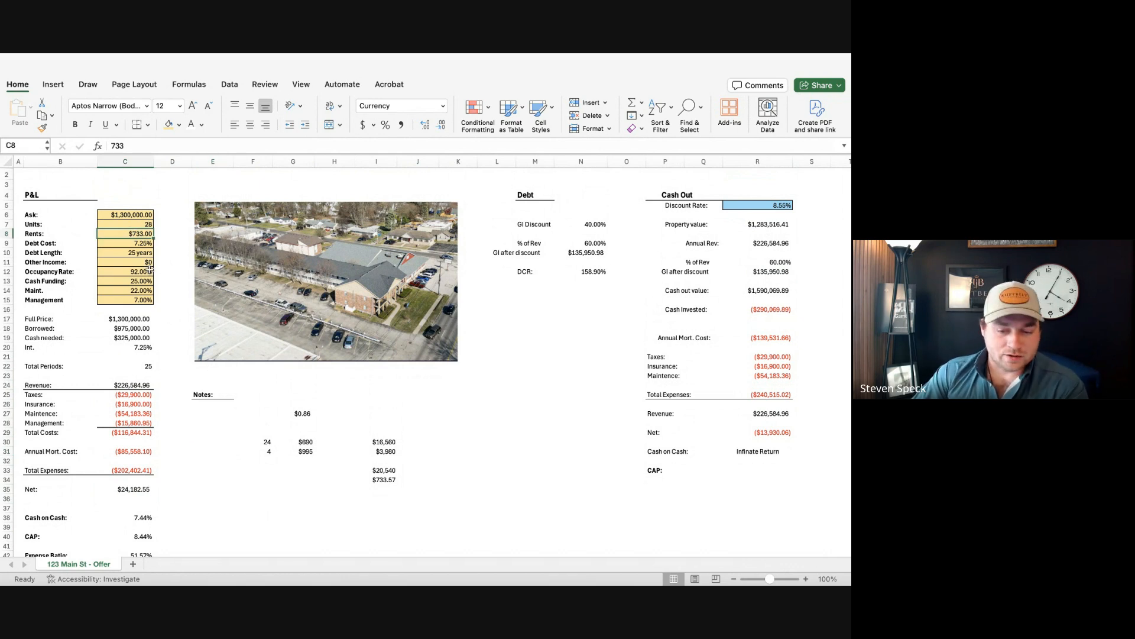
pyautogui.click(149, 270)
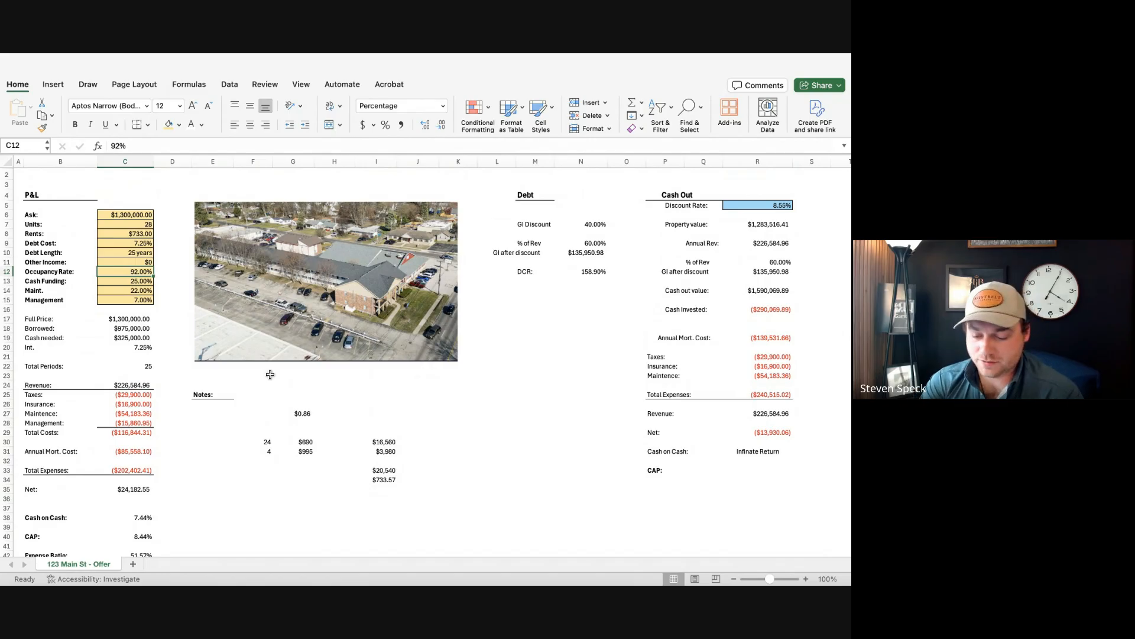
pyautogui.write('88')
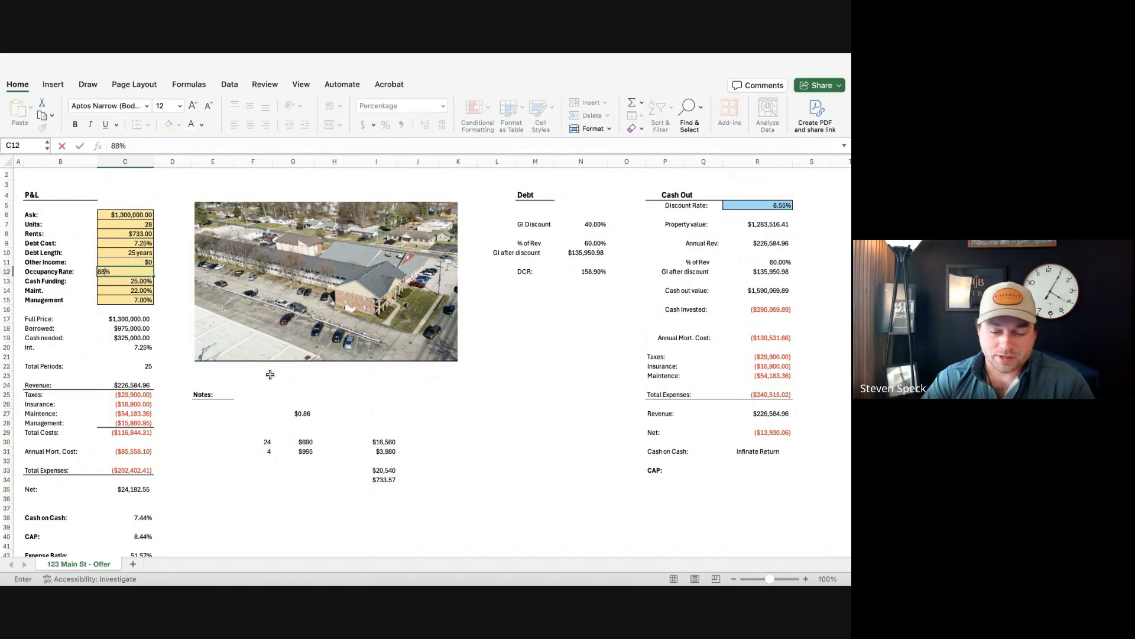
pyautogui.press('Return')
pyautogui.scroll(-4, 272, 482)
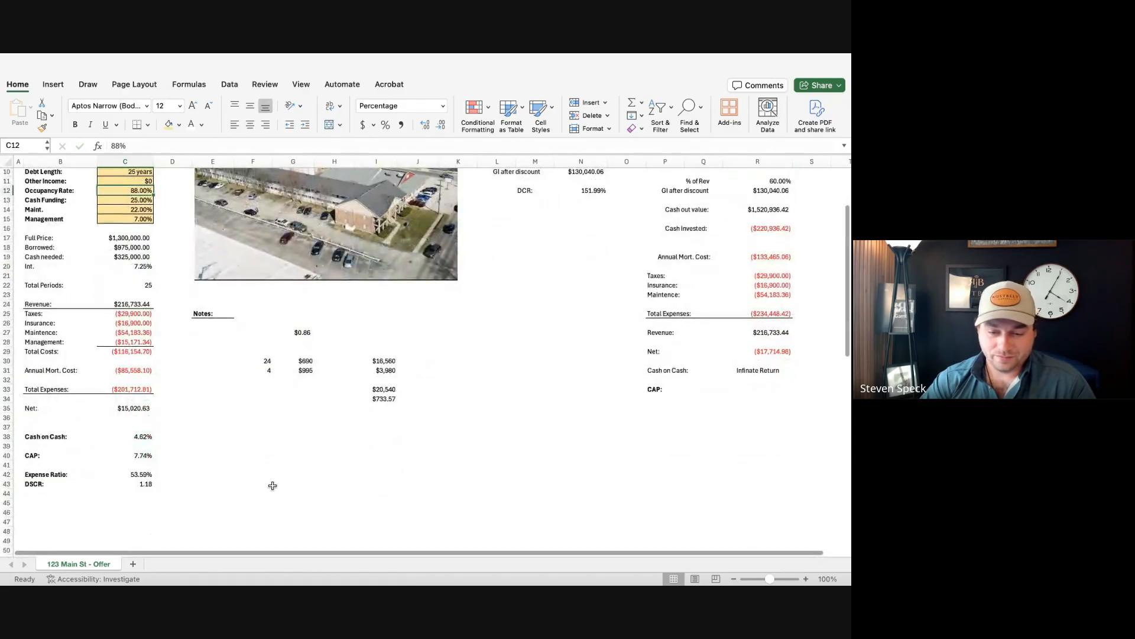
pyautogui.scroll(2, 273, 486)
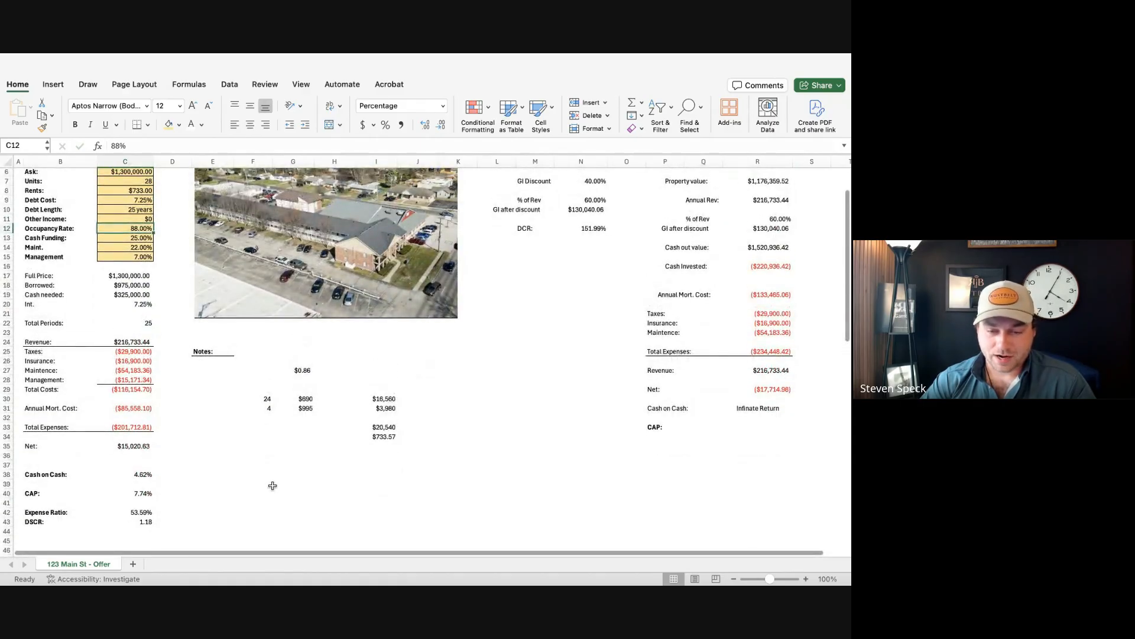
# Step: Undo the last Occupancy Rate change in the P&L inputs
pyautogui.scroll(3, 273, 485)
pyautogui.press('super+z')
pyautogui.click(362, 339)
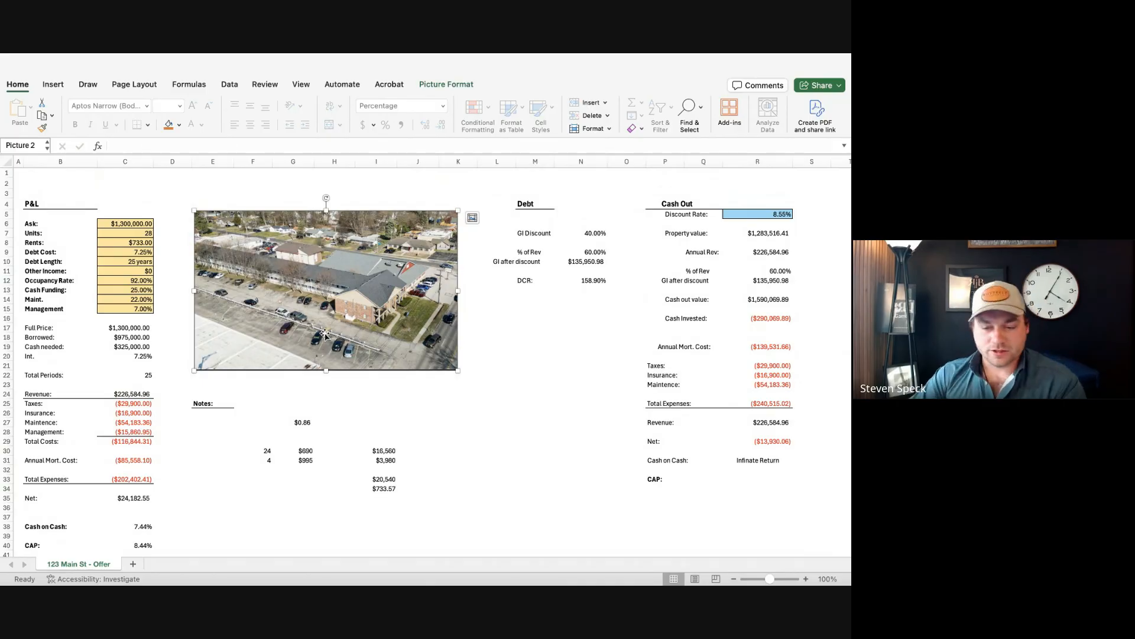
pyautogui.click(491, 375)
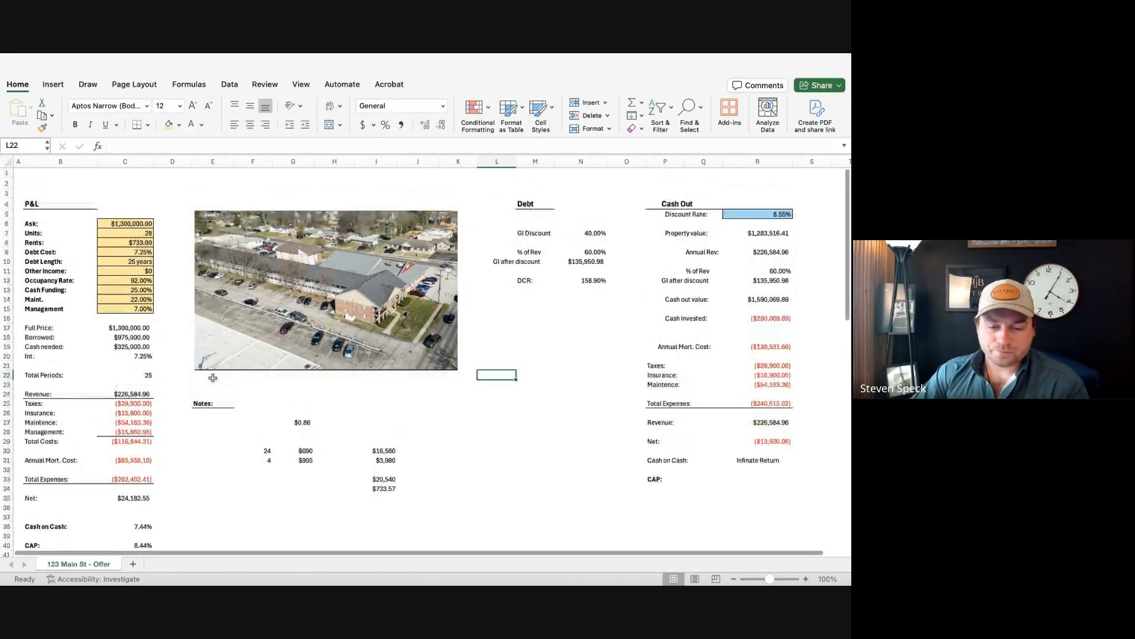
# Step: Highlight the P&L block from above its heading through the CAP line to review the whole analysis
pyautogui.moveTo(20, 193); pyautogui.dragTo(71, 196)
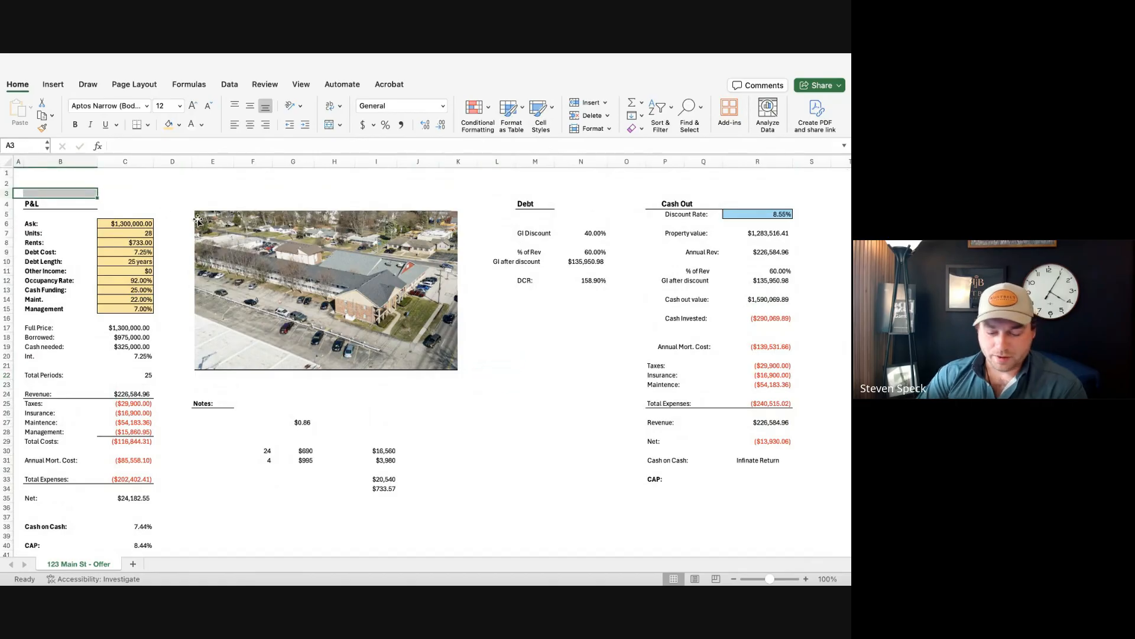
pyautogui.hotkey('shift', 'Right')
pyautogui.press('super+shift+Down')
pyautogui.press('super+shift+Up')
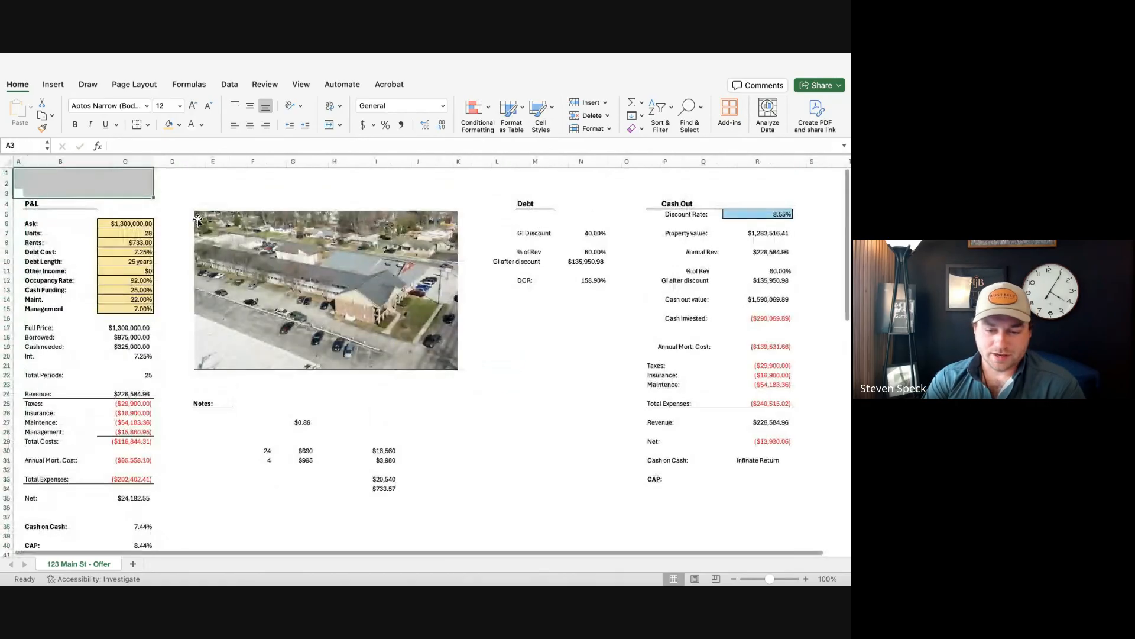
pyautogui.click(221, 186)
pyautogui.moveTo(33, 195); pyautogui.dragTo(139, 544)
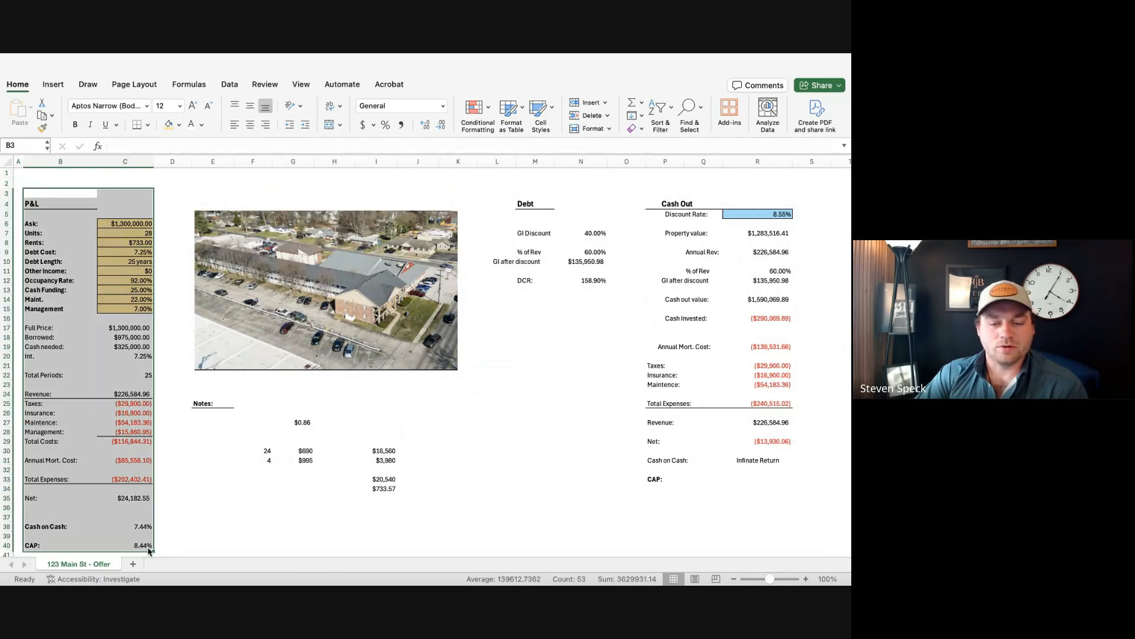
pyautogui.click(222, 511)
pyautogui.moveTo(32, 192); pyautogui.dragTo(148, 544)
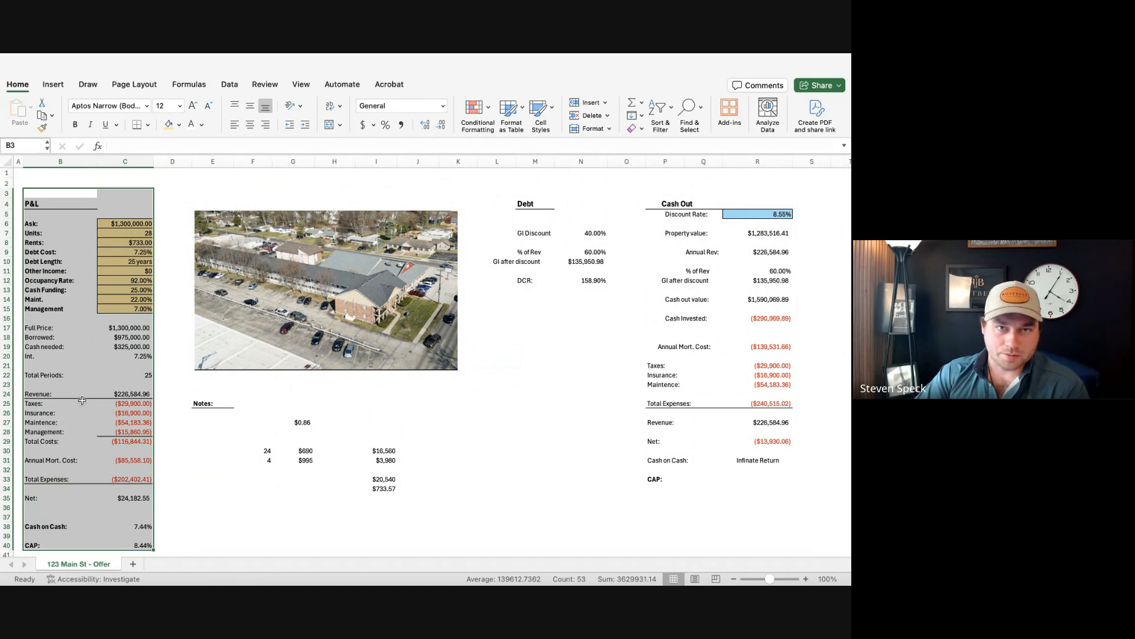
pyautogui.click(204, 453)
pyautogui.scroll(-3, 237, 464)
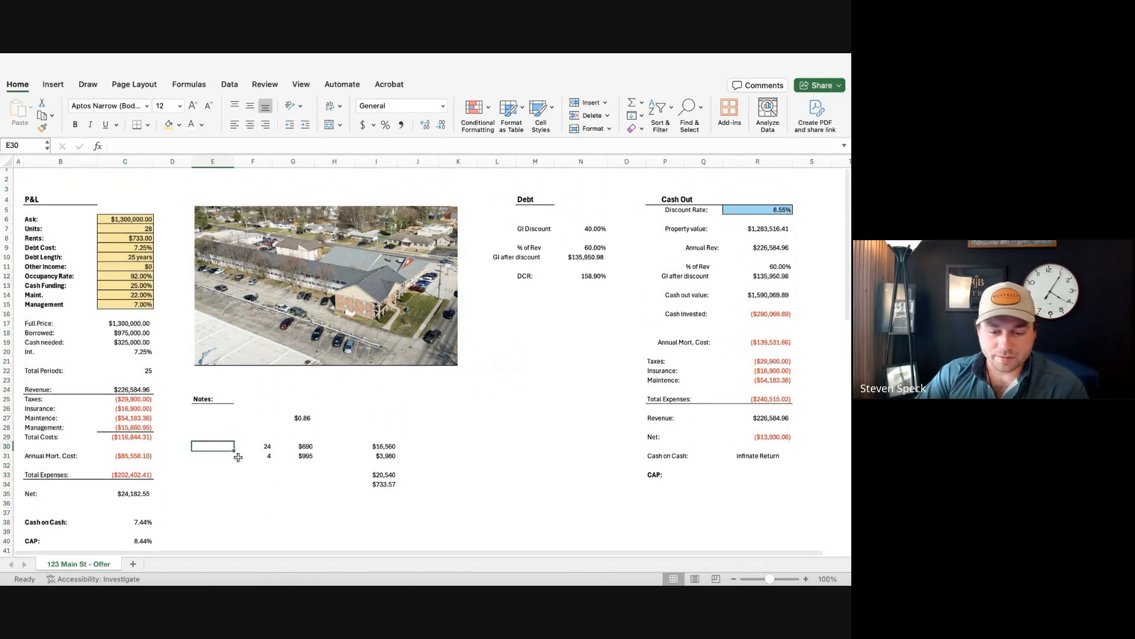
# Step: Examine the P&L lines from Revenue to Net, the Net formula, and the Cash on Cash and CAP results
pyautogui.moveTo(50, 360); pyautogui.dragTo(123, 463)
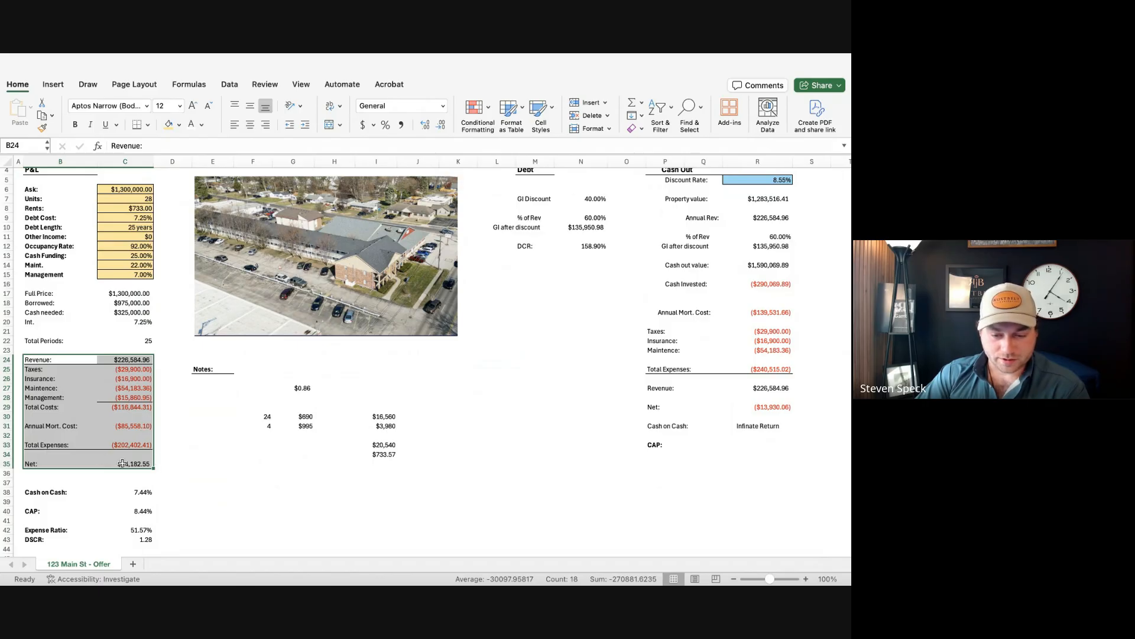
pyautogui.click(197, 489)
pyautogui.click(131, 464)
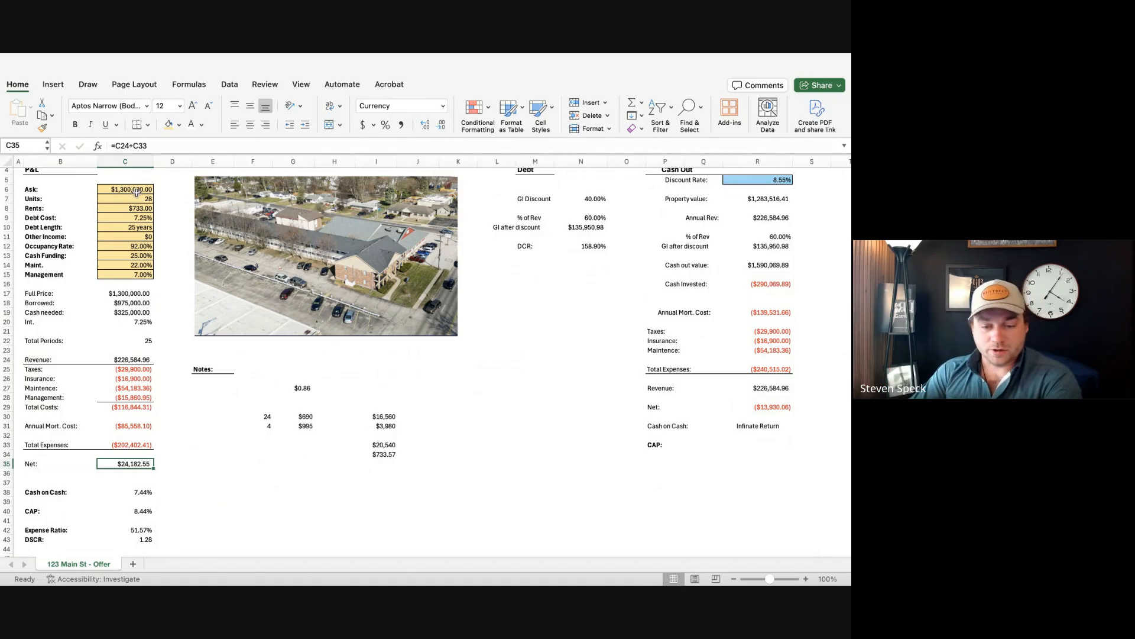
pyautogui.scroll(-2, 177, 437)
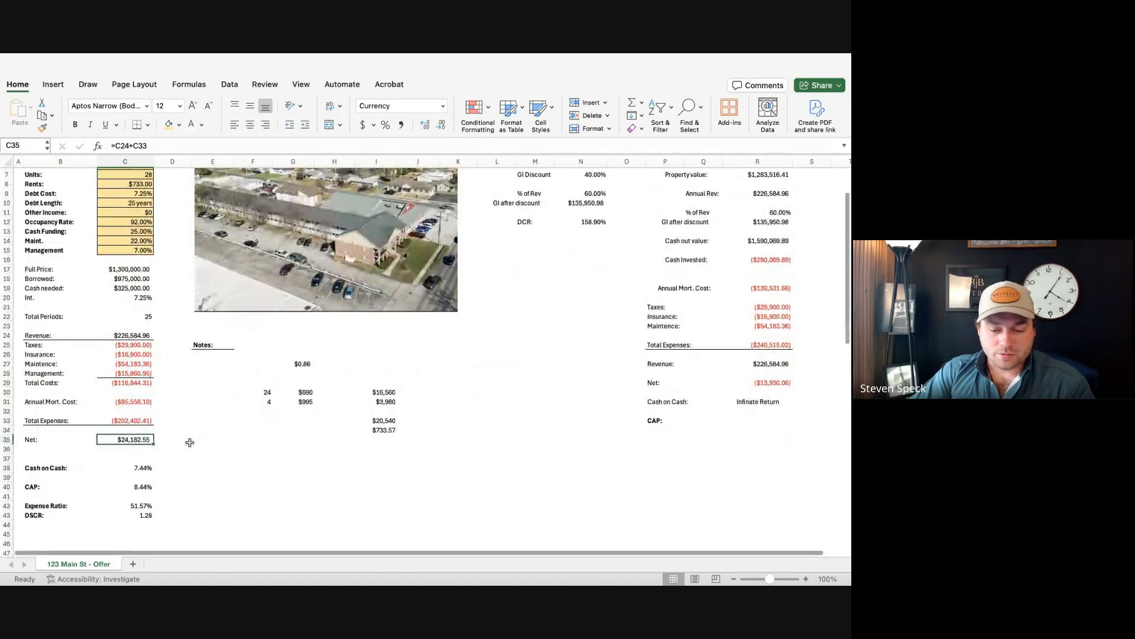
pyautogui.moveTo(106, 447); pyautogui.dragTo(169, 492)
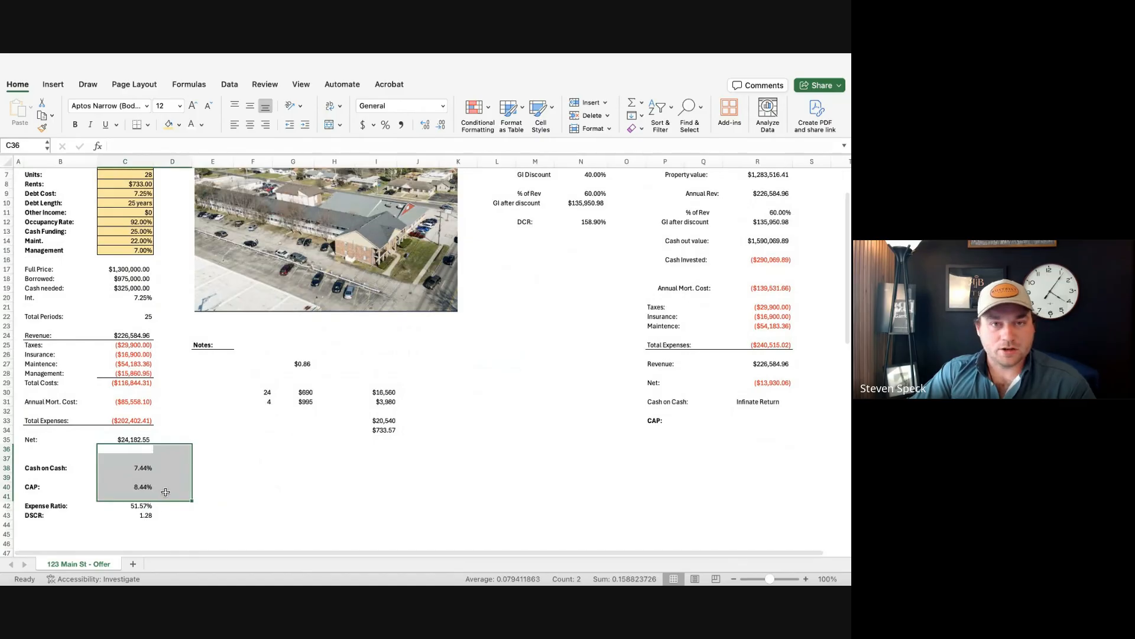
pyautogui.click(272, 476)
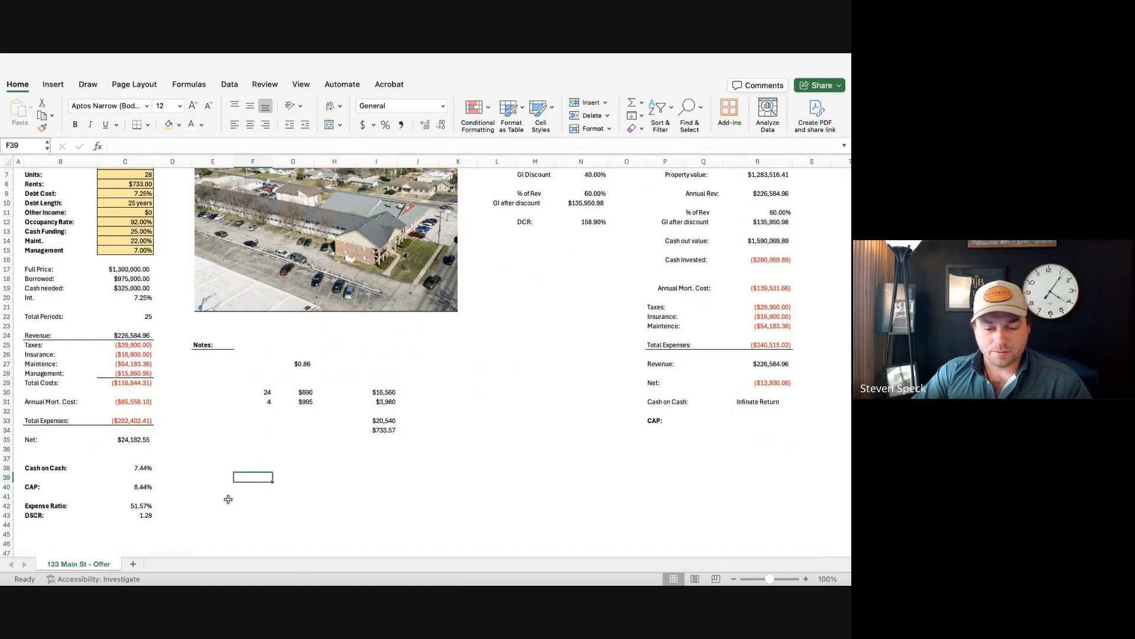
pyautogui.click(137, 467)
pyautogui.press('Right')
pyautogui.moveTo(232, 479); pyautogui.dragTo(243, 477)
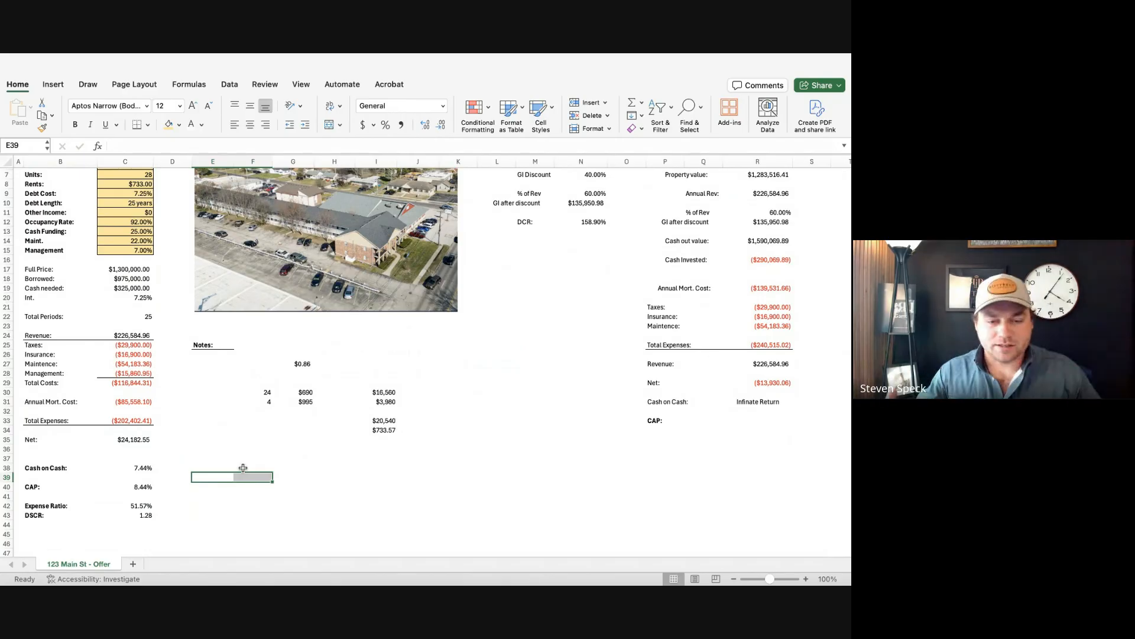
pyautogui.scroll(3, 341, 442)
pyautogui.scroll(-1, 384, 436)
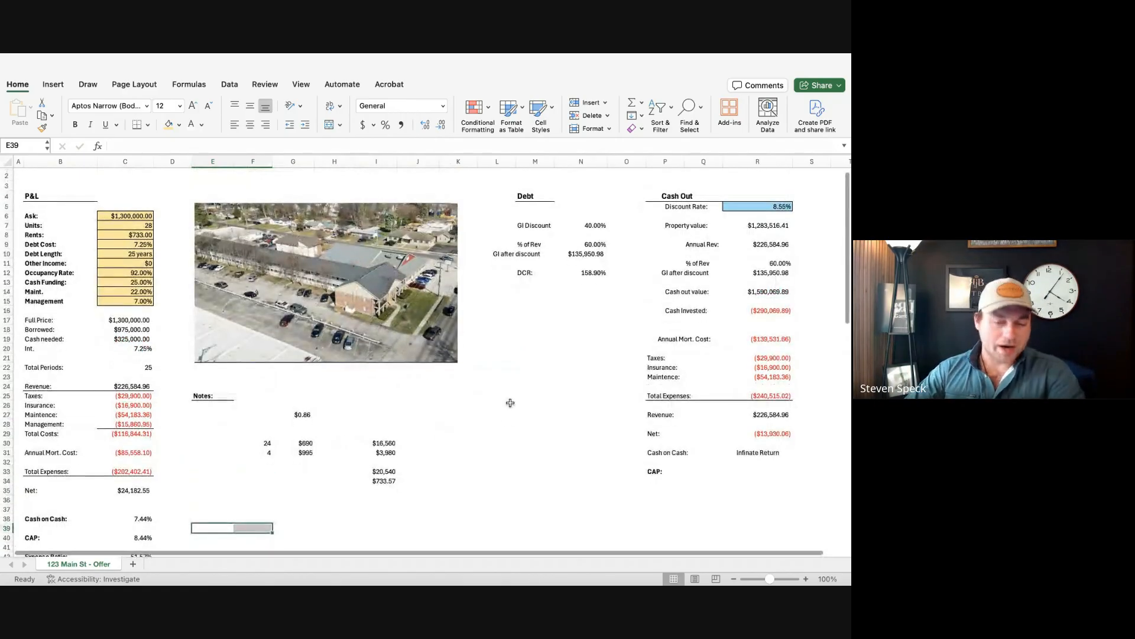
# Step: Review the full P&L column again, including its input values from Units to Other Income
pyautogui.moveTo(57, 188); pyautogui.dragTo(139, 537)
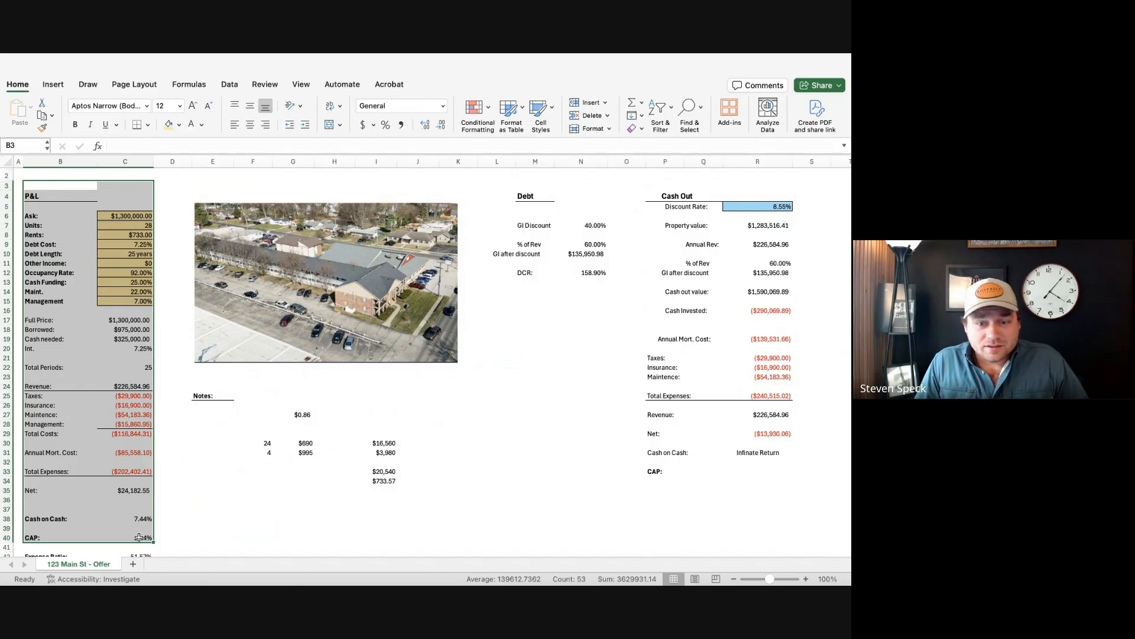
pyautogui.click(479, 463)
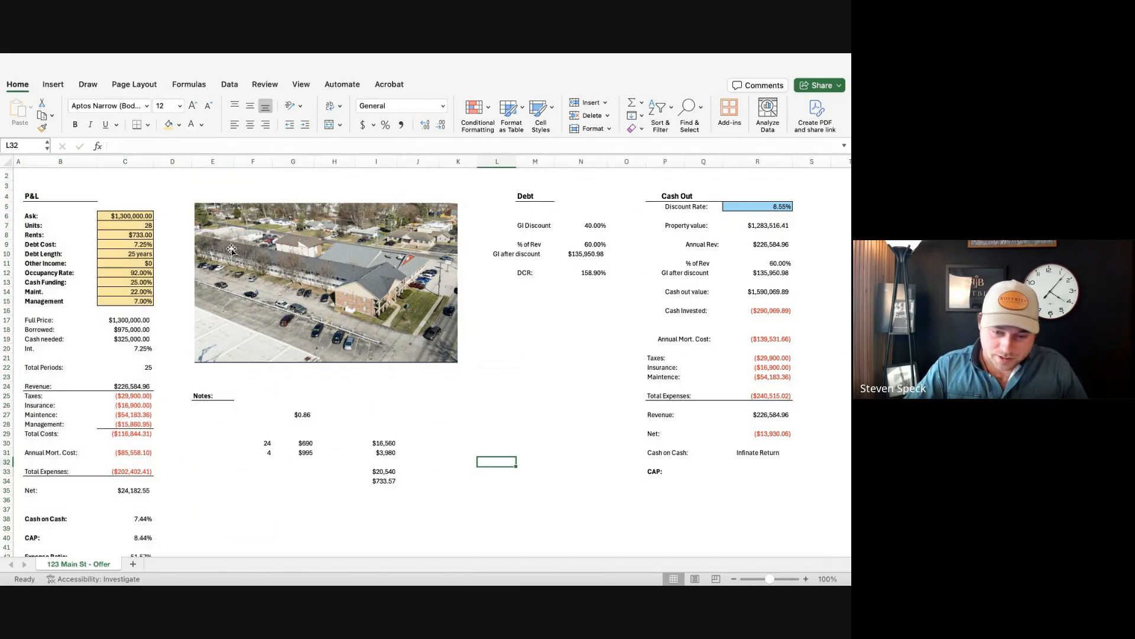
pyautogui.click(142, 226)
pyautogui.hotkey('shift', 'Left')
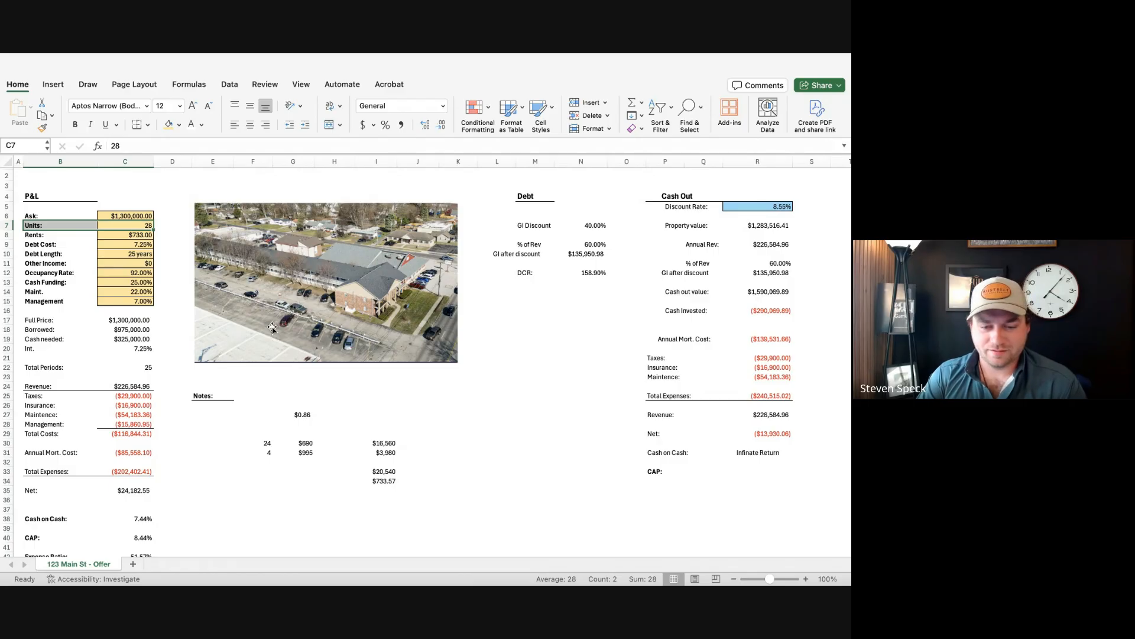
pyautogui.press('Down')
pyautogui.press('Down')
pyautogui.press('Down')
pyautogui.press('Down')
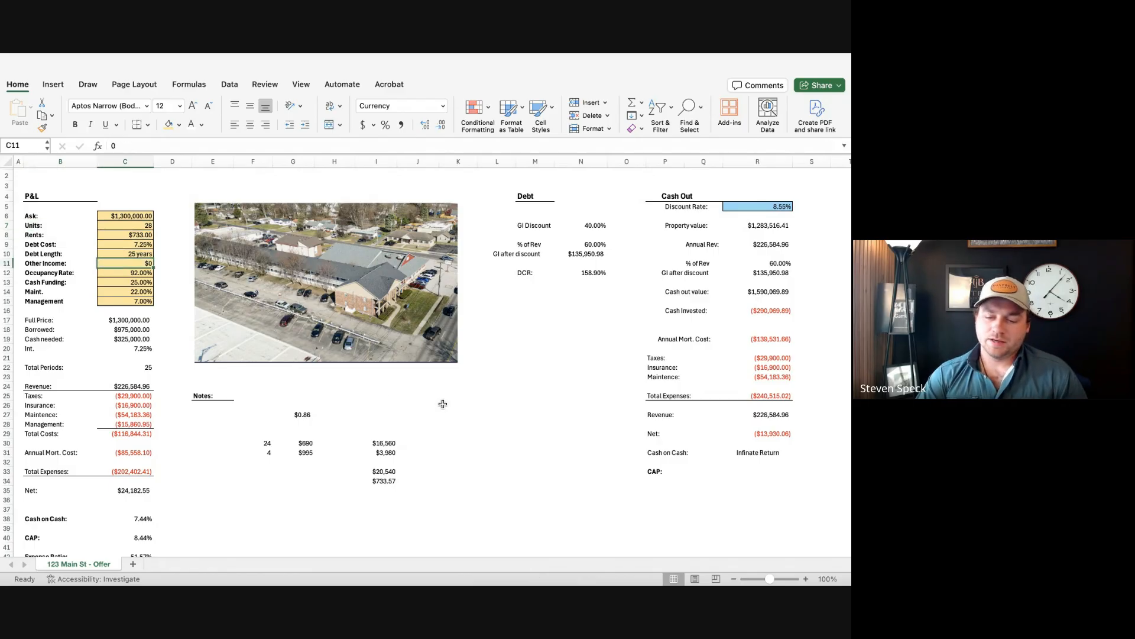
pyautogui.scroll(-4, 443, 404)
pyautogui.scroll(3, 443, 403)
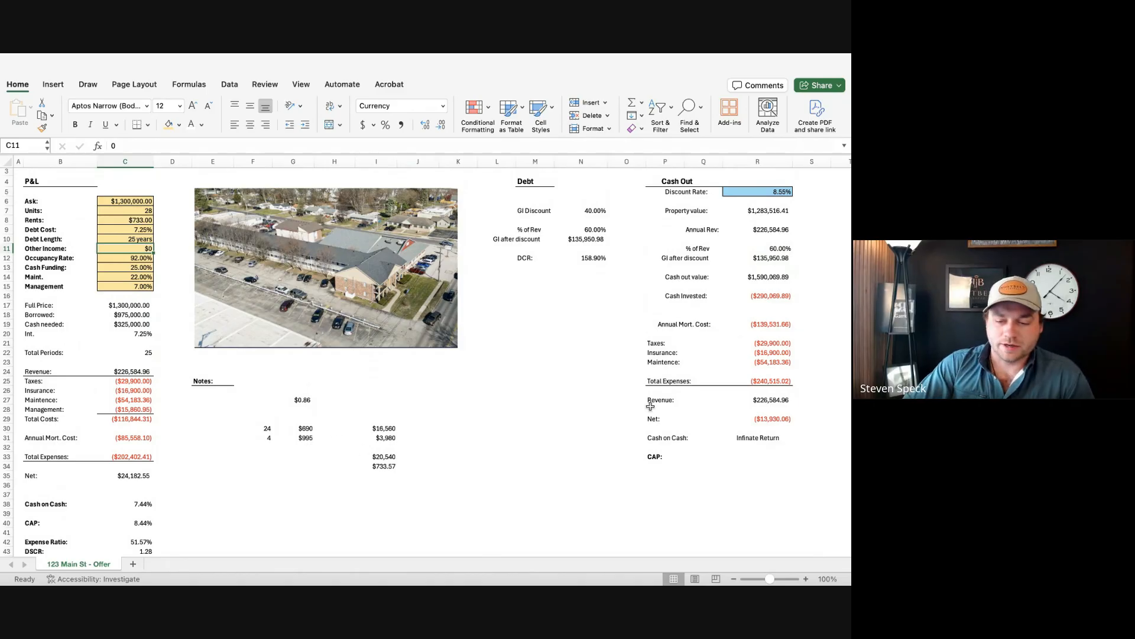
pyautogui.click(477, 461)
pyautogui.scroll(-1, 289, 501)
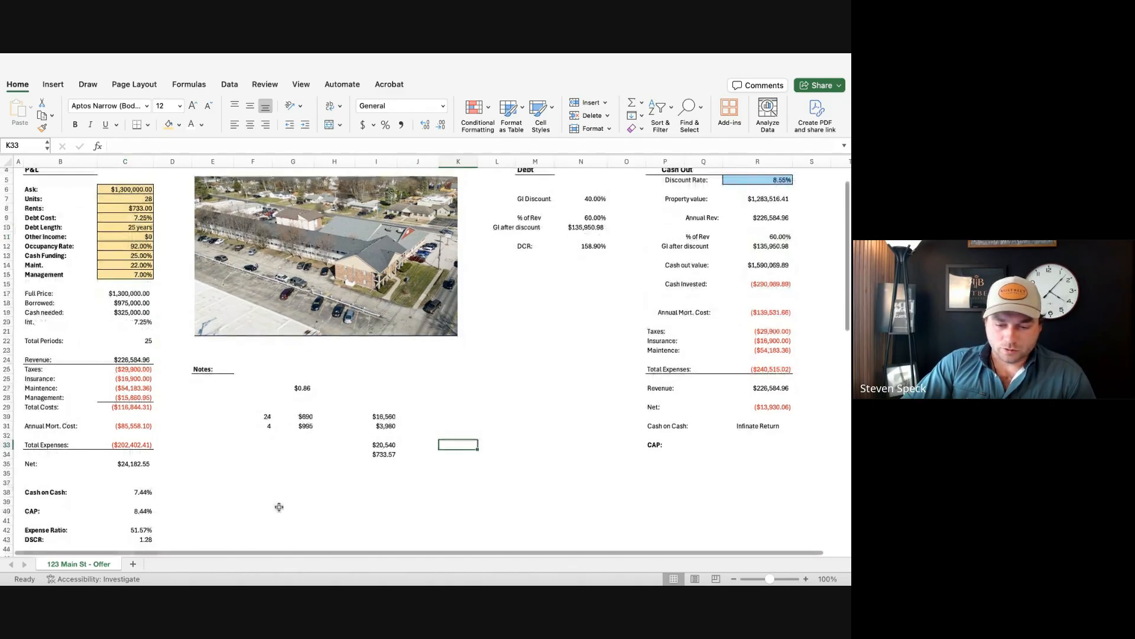
pyautogui.scroll(-1, 298, 501)
pyautogui.scroll(1, 304, 499)
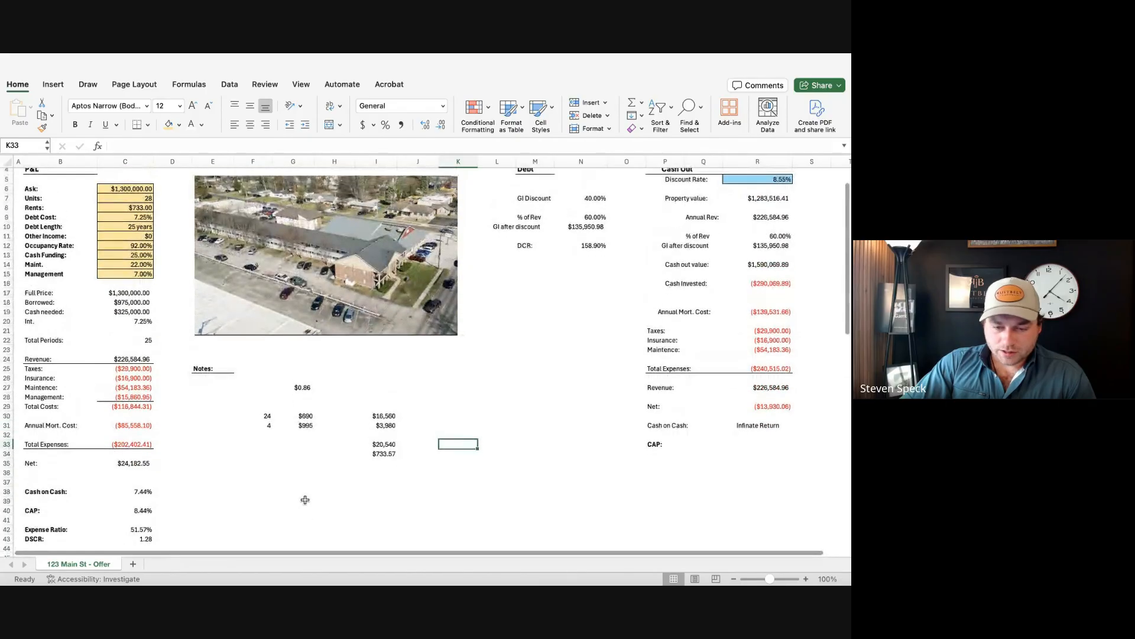
pyautogui.scroll(3, 317, 475)
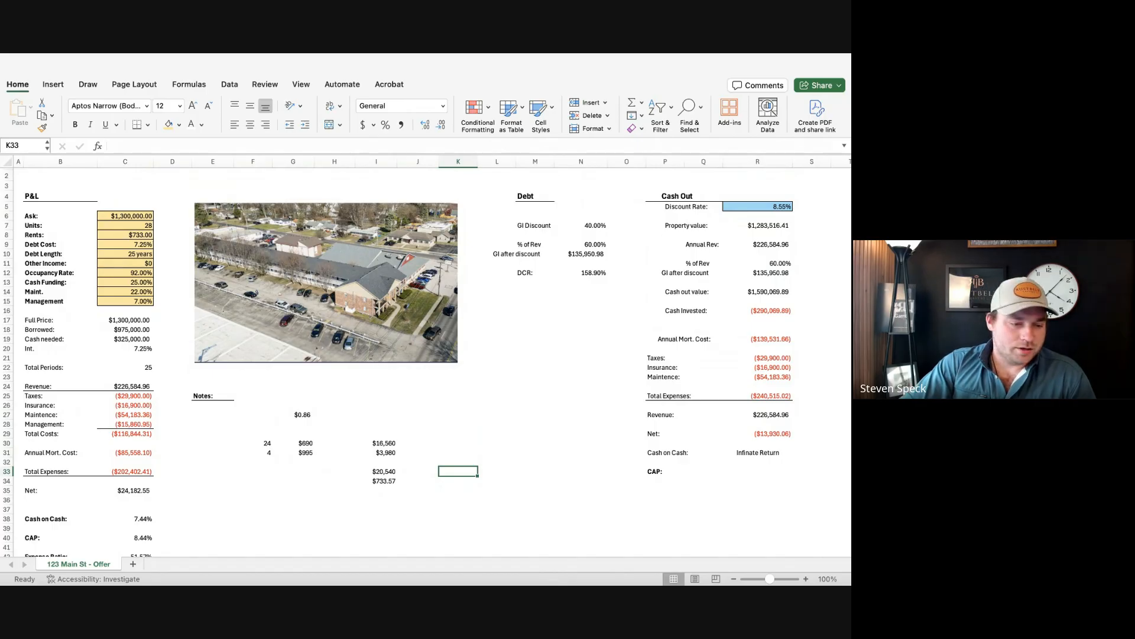
# Step: Switch to Diplomat AptsComplete_Redacted.pdf and compare the rent roll with the Income & Expense Statement
pyautogui.press('super+Tab')
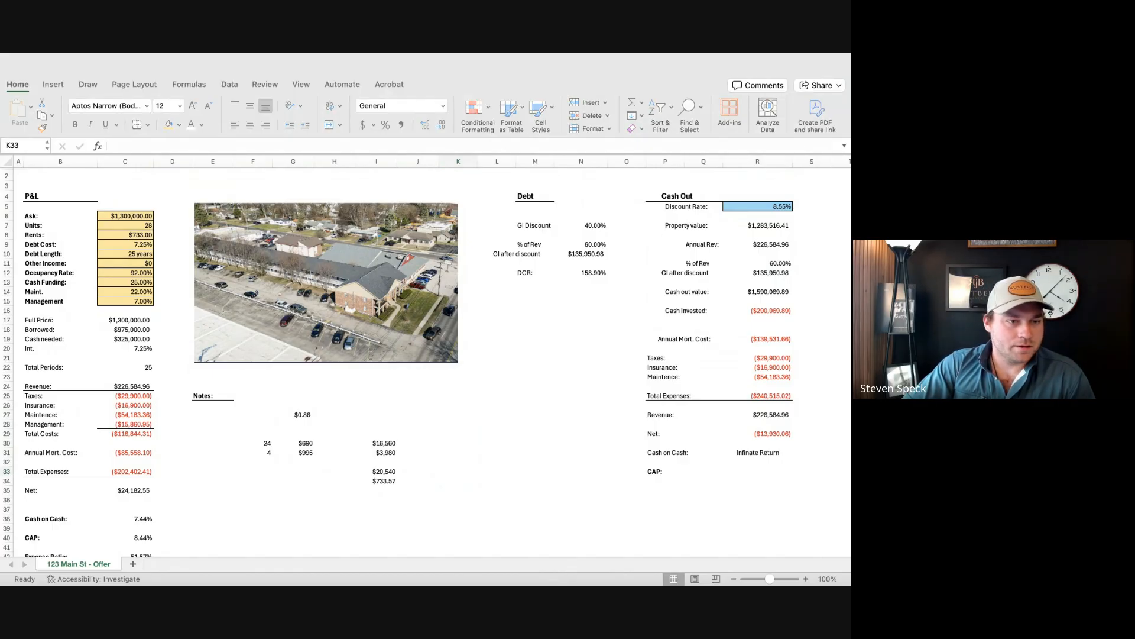
pyautogui.press('super+Tab')
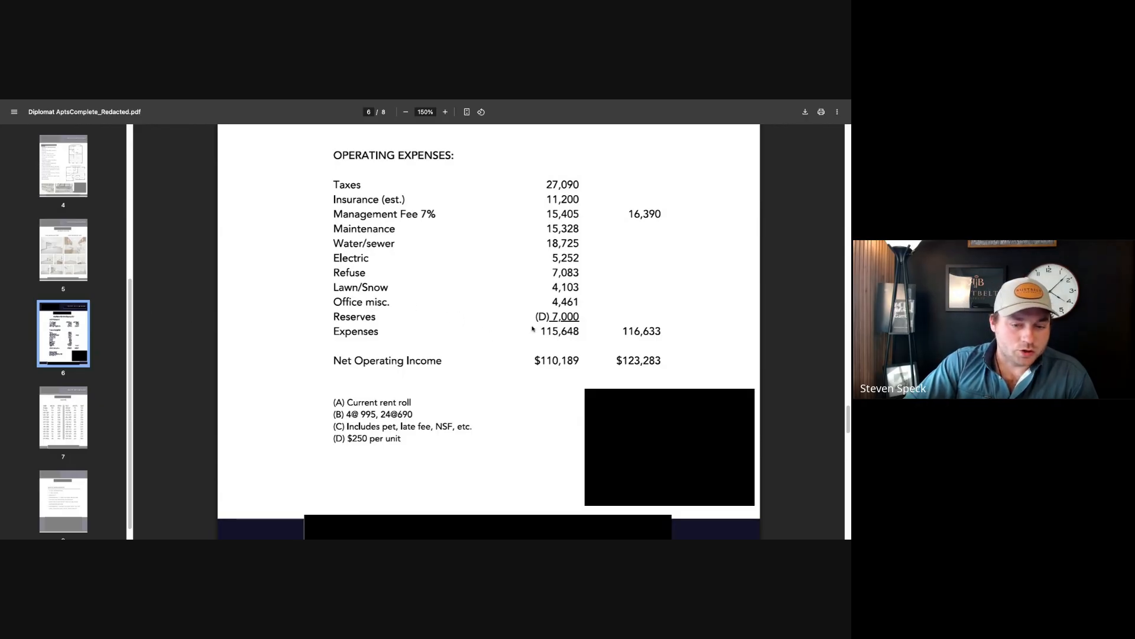
pyautogui.scroll(-3, 577, 327)
pyautogui.scroll(-10, 578, 327)
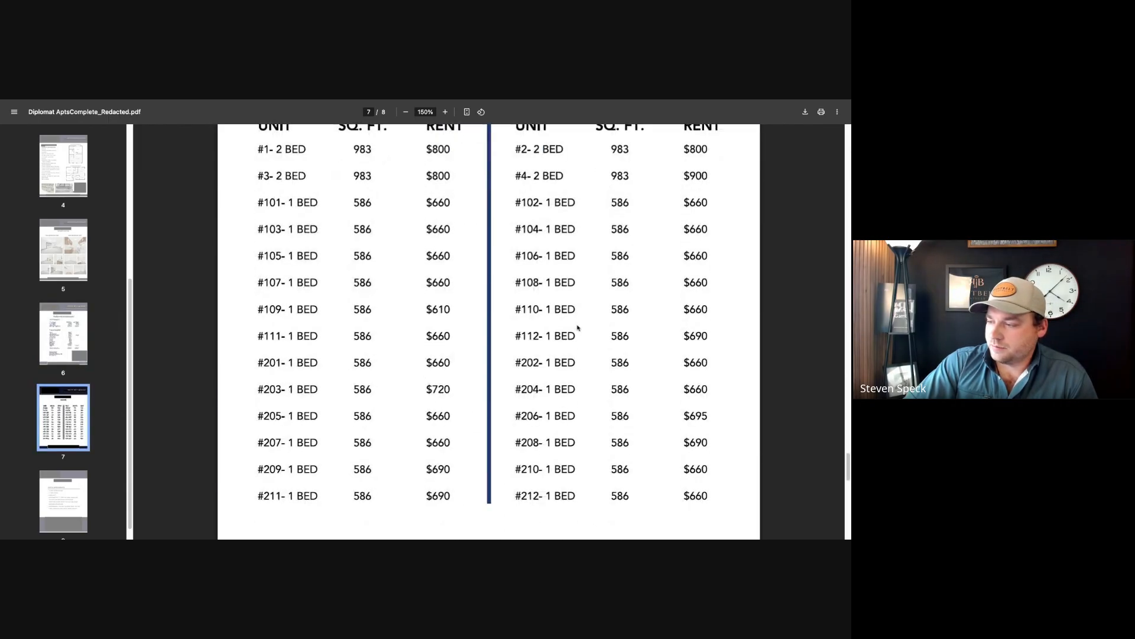
pyautogui.scroll(-3, 488, 331)
pyautogui.scroll(10, 489, 331)
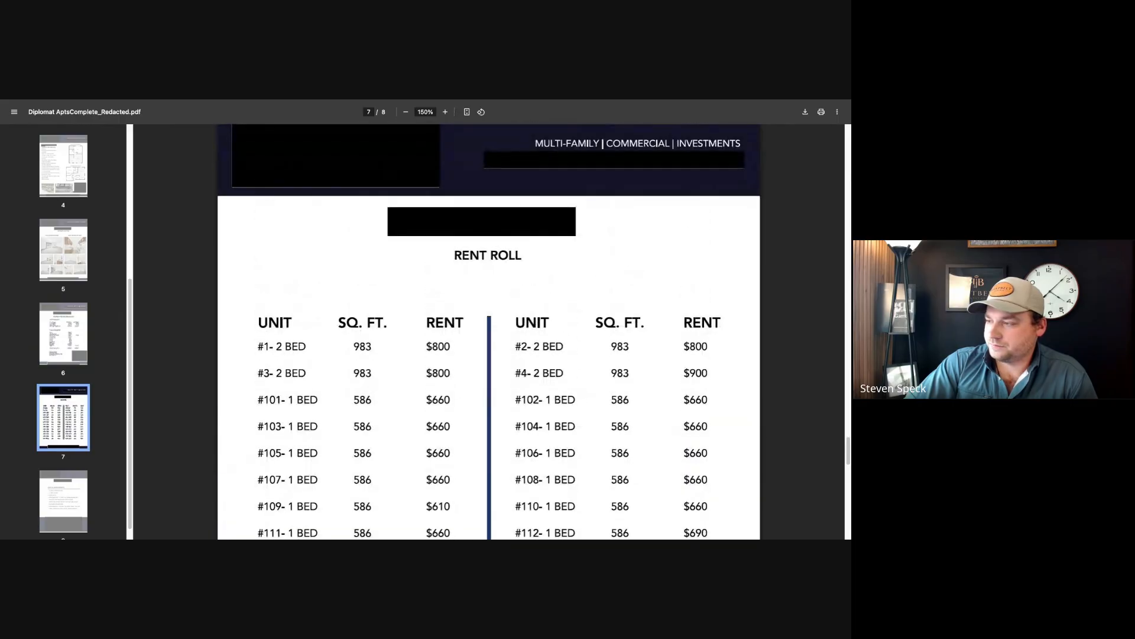
pyautogui.scroll(5, 489, 331)
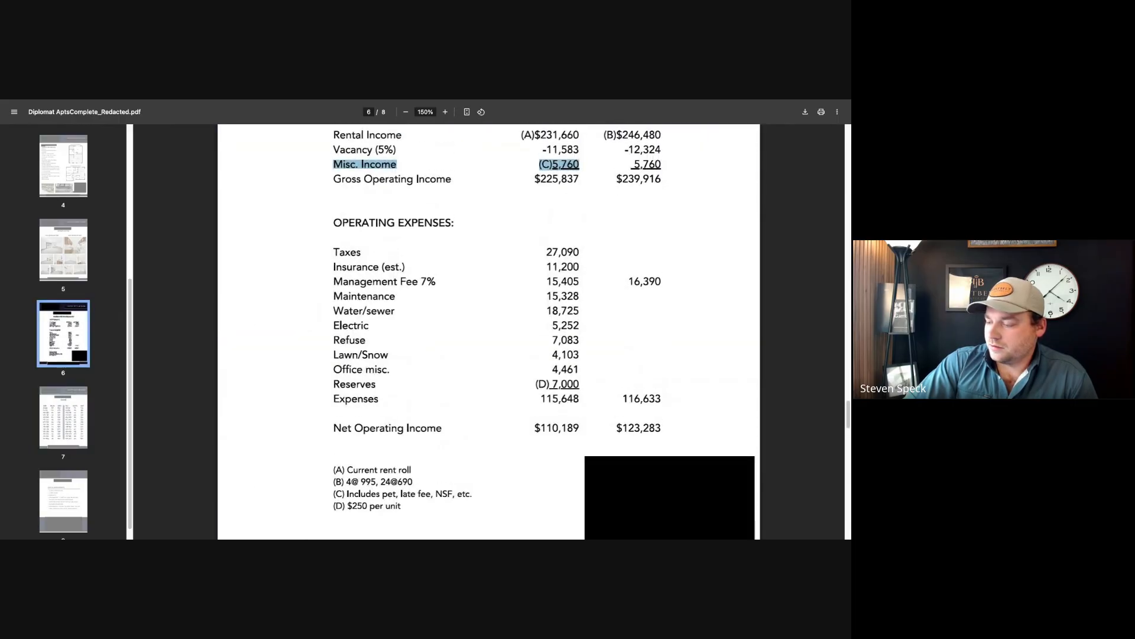
pyautogui.scroll(1, 488, 331)
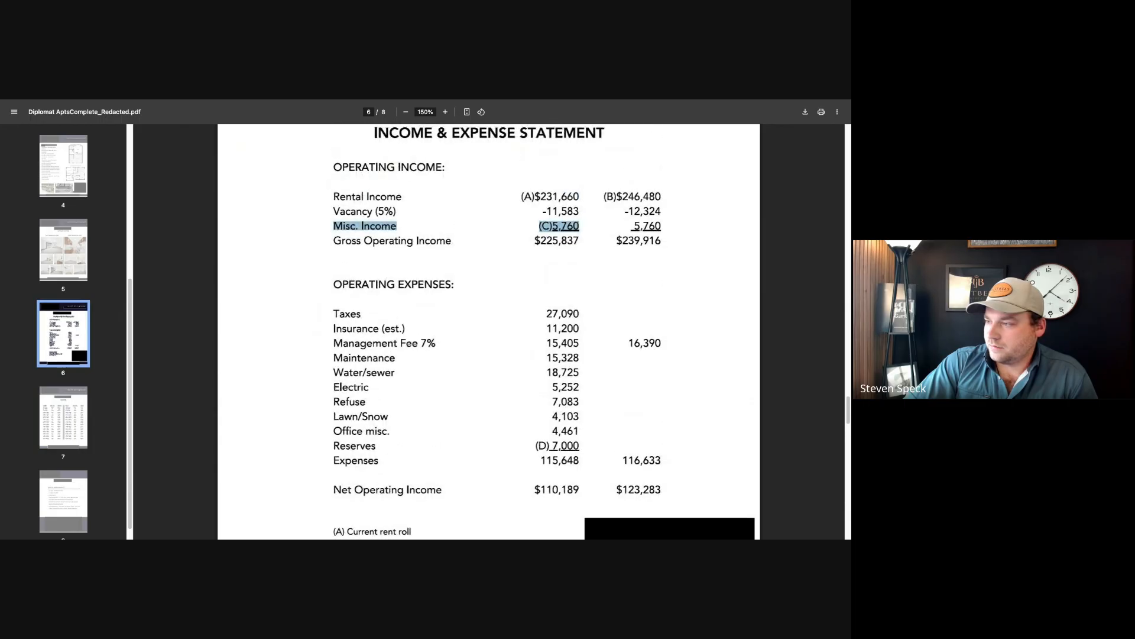
pyautogui.scroll(-10, 517, 363)
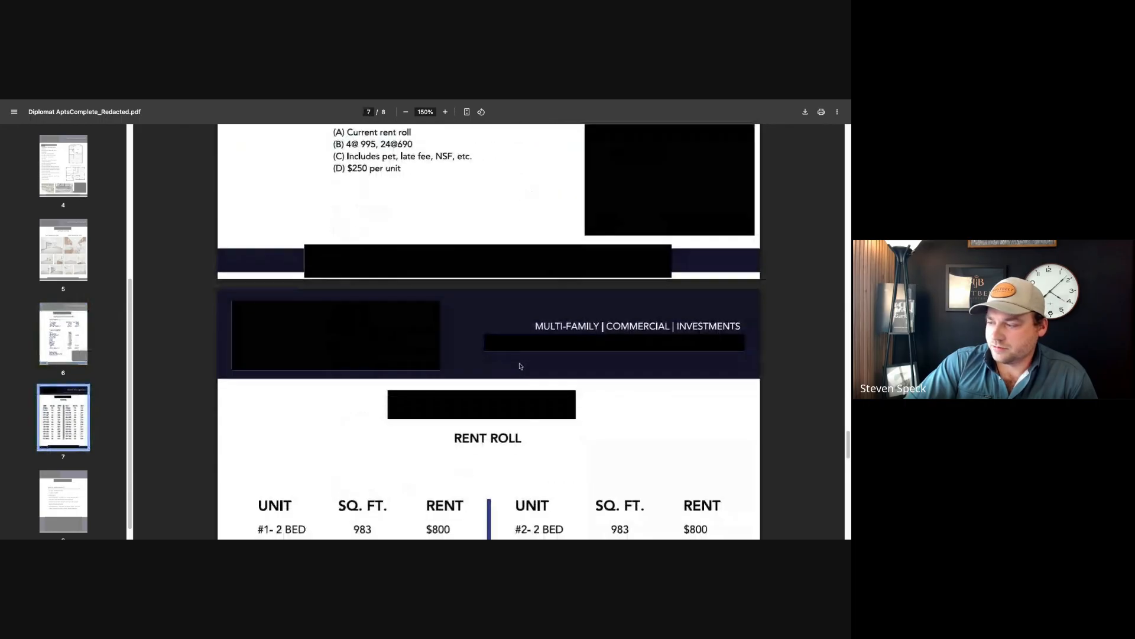
pyautogui.scroll(9, 434, 392)
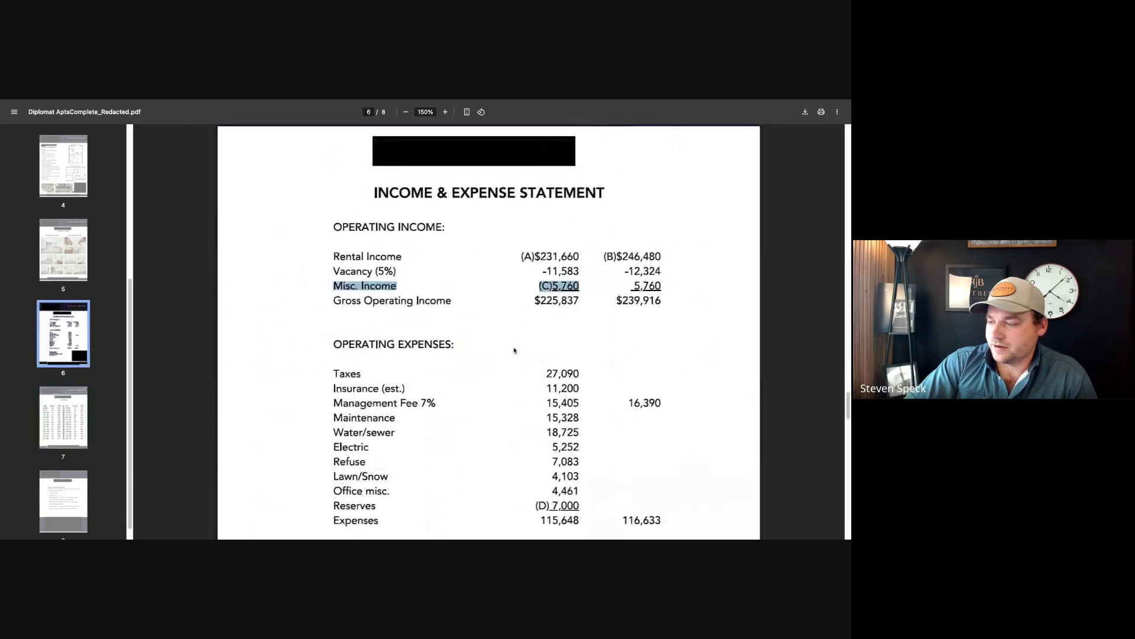
pyautogui.scroll(-2, 514, 350)
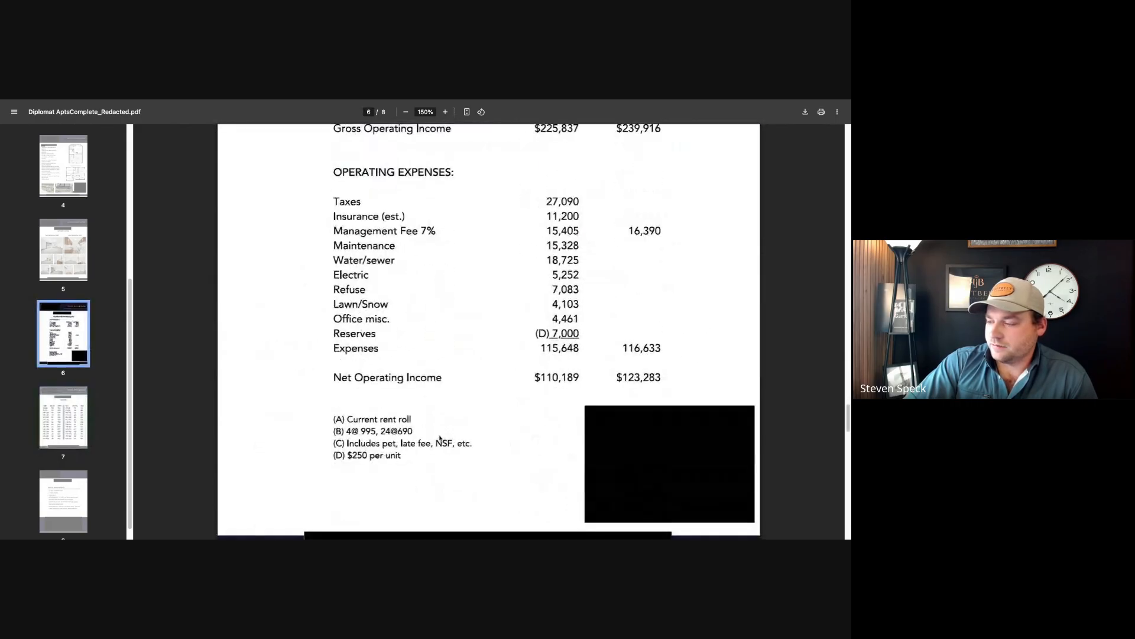
# Step: Highlight footnote (B) under the Income & Expense Statement to examine its rent assumptions for both unit types
pyautogui.moveTo(334, 431); pyautogui.dragTo(415, 443)
pyautogui.click(335, 431)
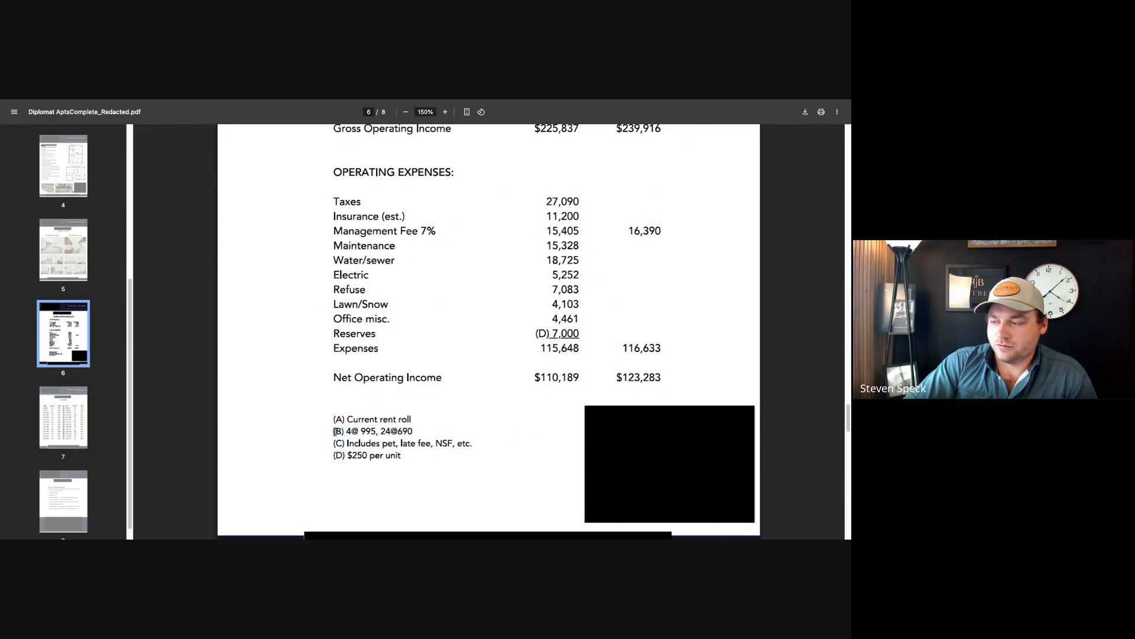
pyautogui.moveTo(335, 431); pyautogui.dragTo(413, 431)
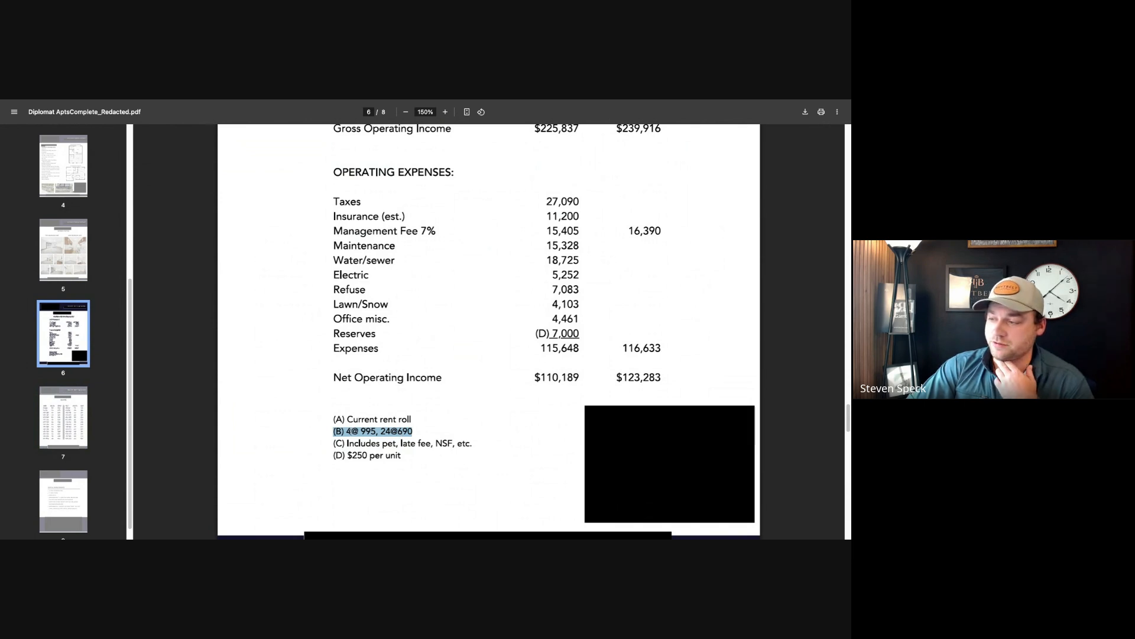
pyautogui.click(436, 424)
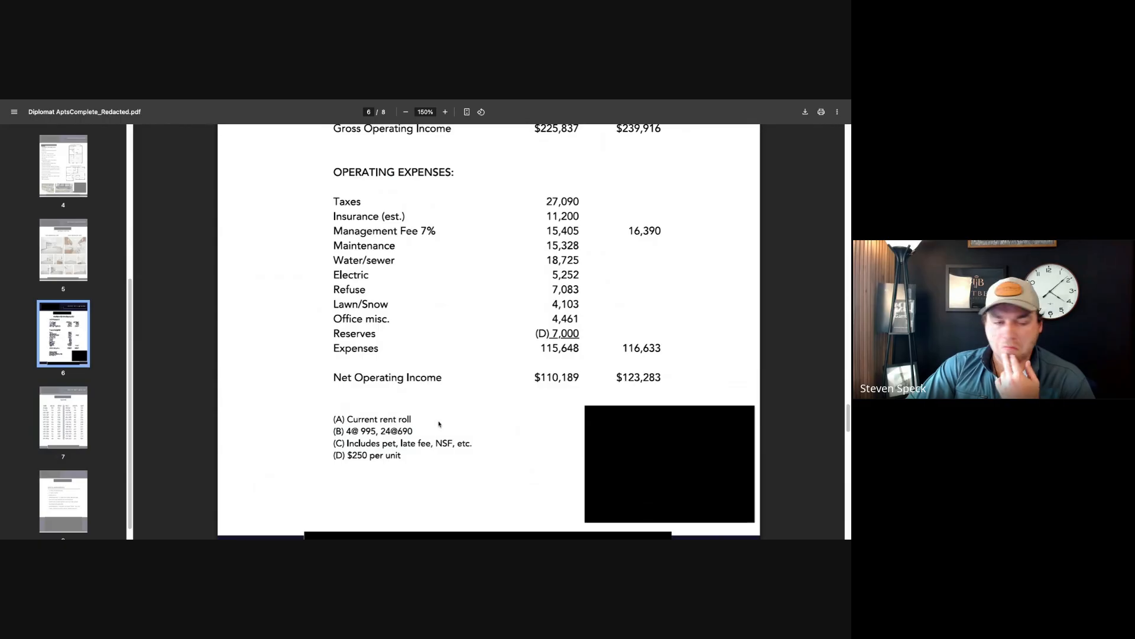
pyautogui.doubleClick(414, 430)
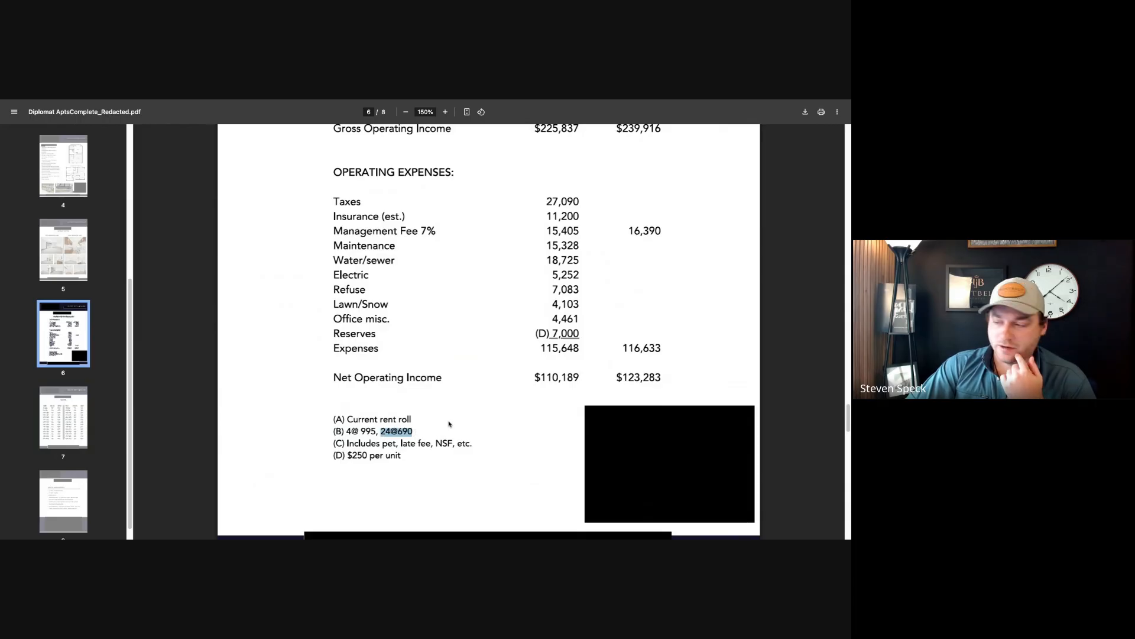
# Step: Highlight the 4@ 995 and 24@690 parts of footnote (B) again to re-examine the rent assumptions
pyautogui.moveTo(378, 430); pyautogui.dragTo(333, 430)
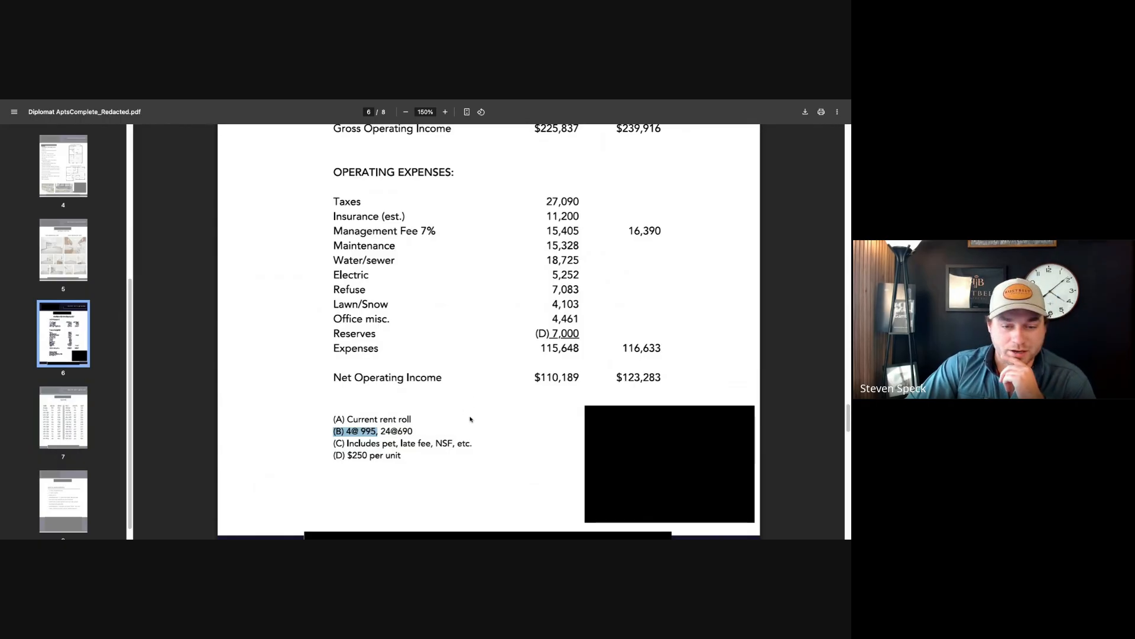
pyautogui.scroll(1, 468, 429)
pyautogui.click(470, 439)
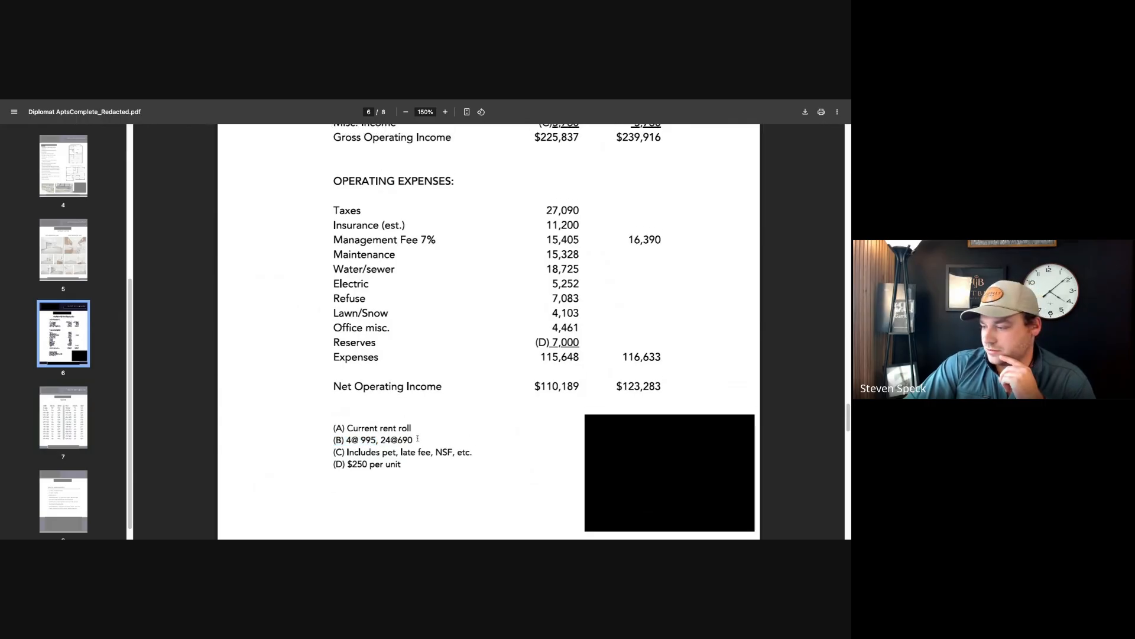
pyautogui.doubleClick(413, 439)
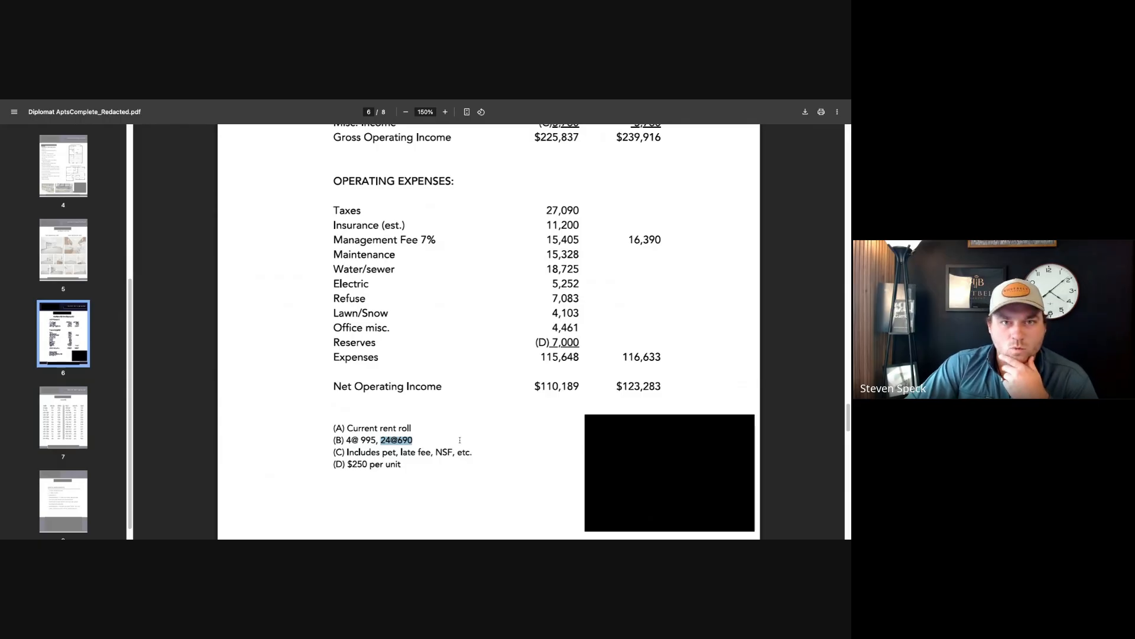
pyautogui.scroll(1, 462, 442)
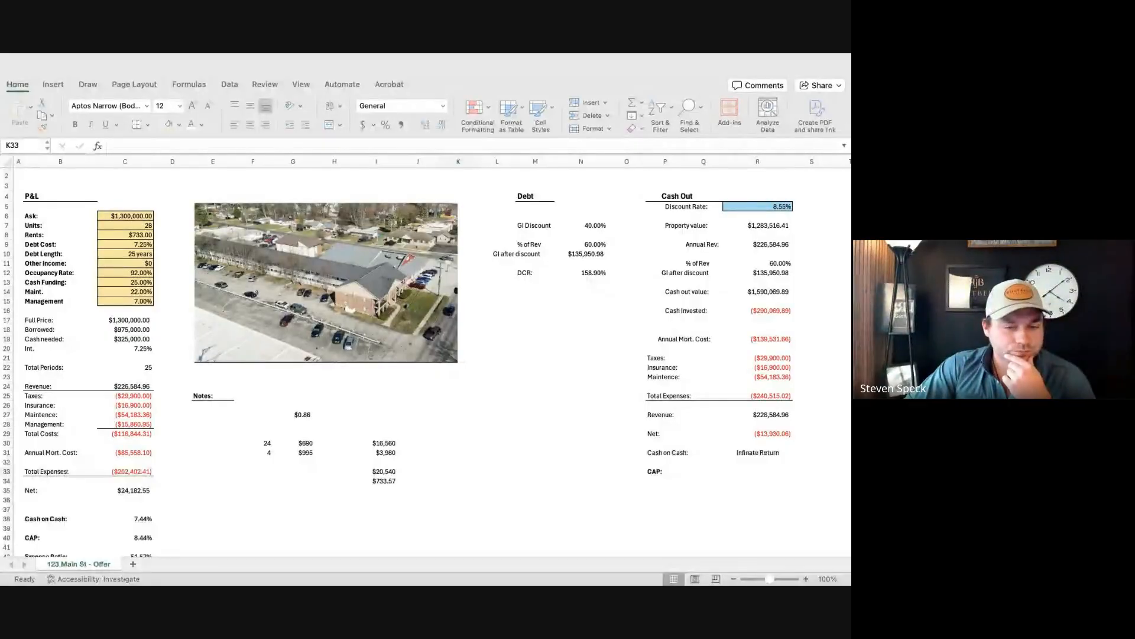
# Step: Switch back to the Excel offer sheet and highlight the P&L lines from Revenue through Net for review
pyautogui.click(421, 399)
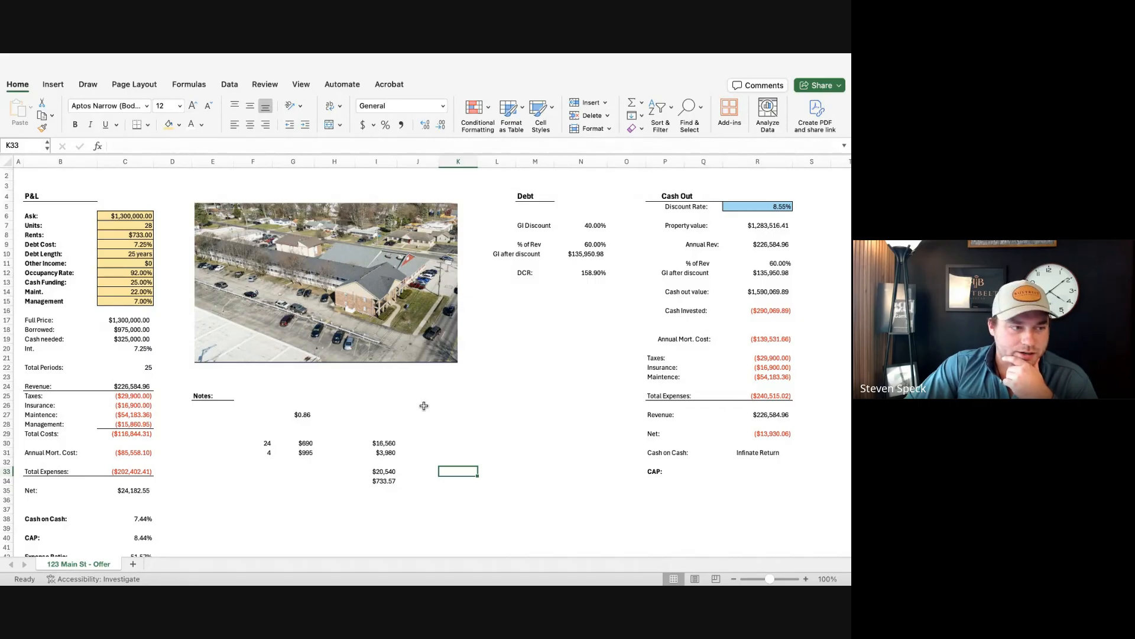
pyautogui.click(72, 386)
pyautogui.moveTo(72, 386); pyautogui.dragTo(148, 422)
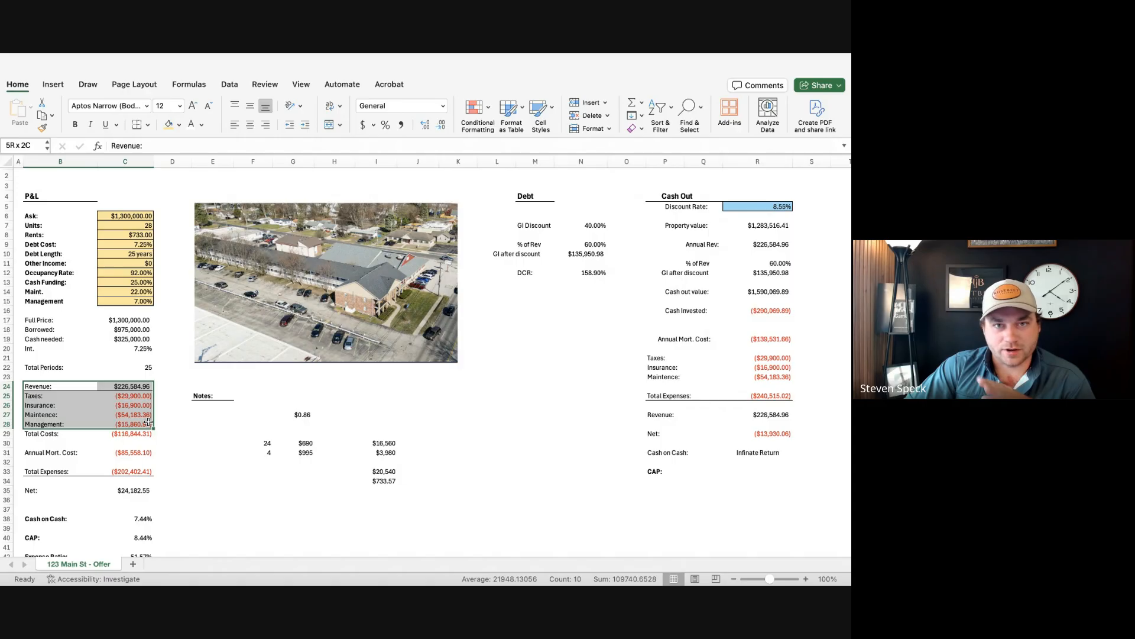
pyautogui.moveTo(149, 421); pyautogui.dragTo(149, 488)
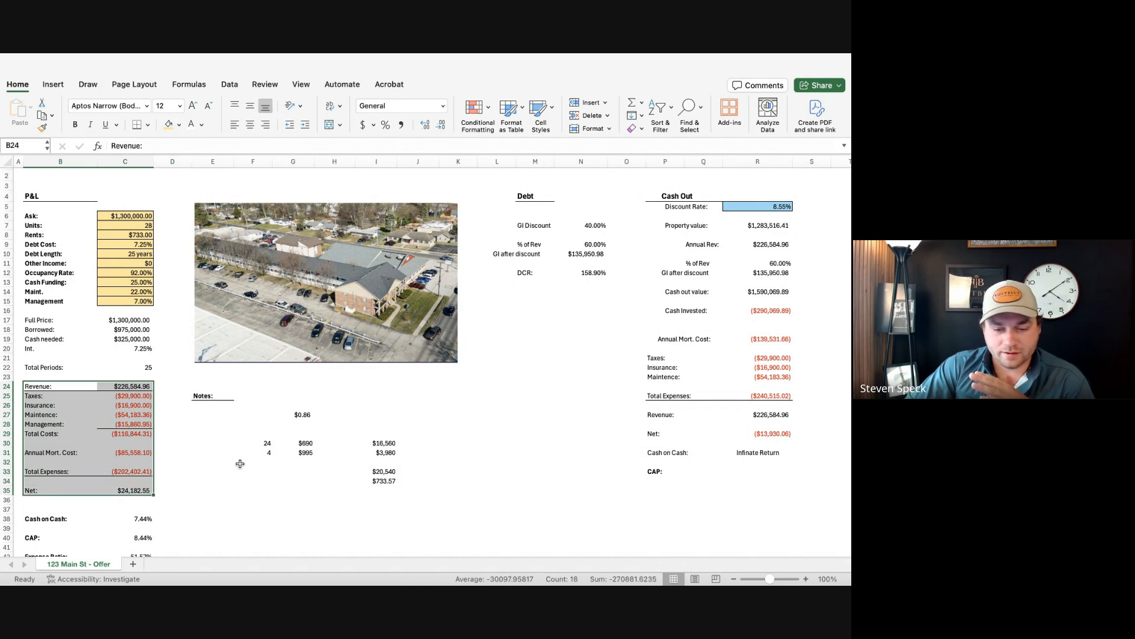
# Step: Examine the Cash needed line in the P&L column and how it feeds the Cash on Cash formula
pyautogui.click(124, 341)
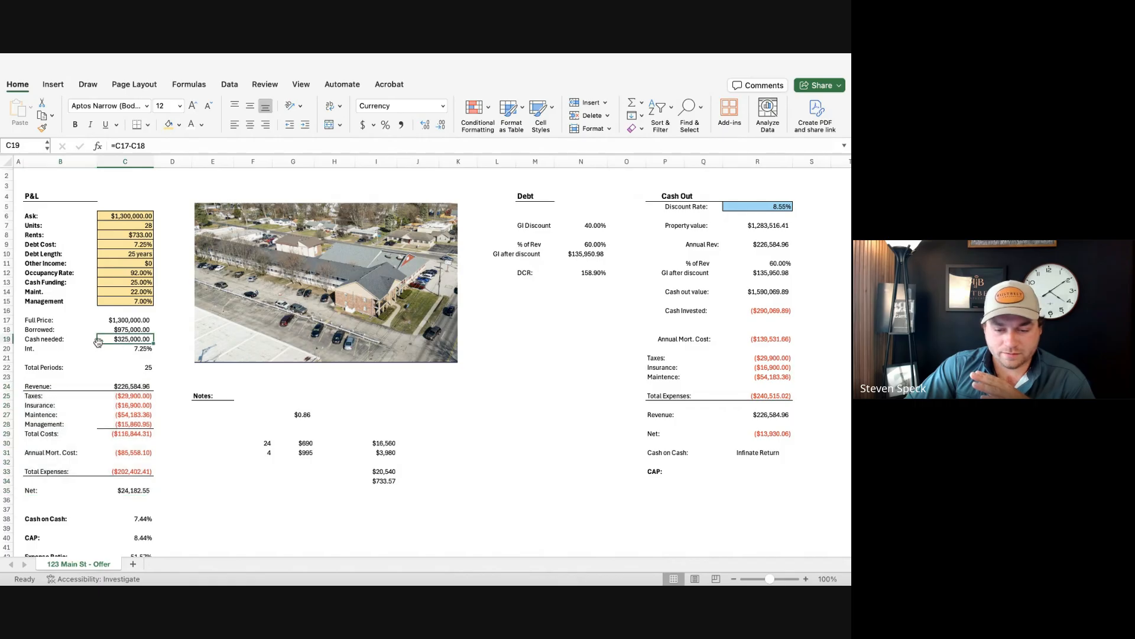
pyautogui.hotkey('shift', 'Left')
pyautogui.hotkey('shift', 'Right')
pyautogui.hotkey('shift', 'Left')
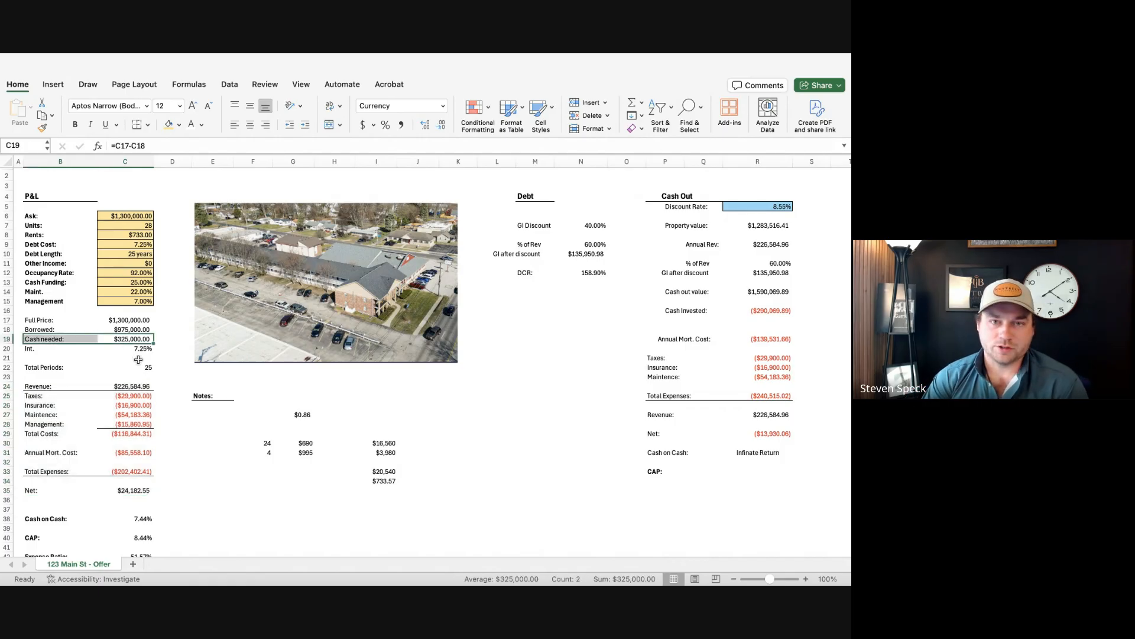
pyautogui.scroll(-3, 154, 405)
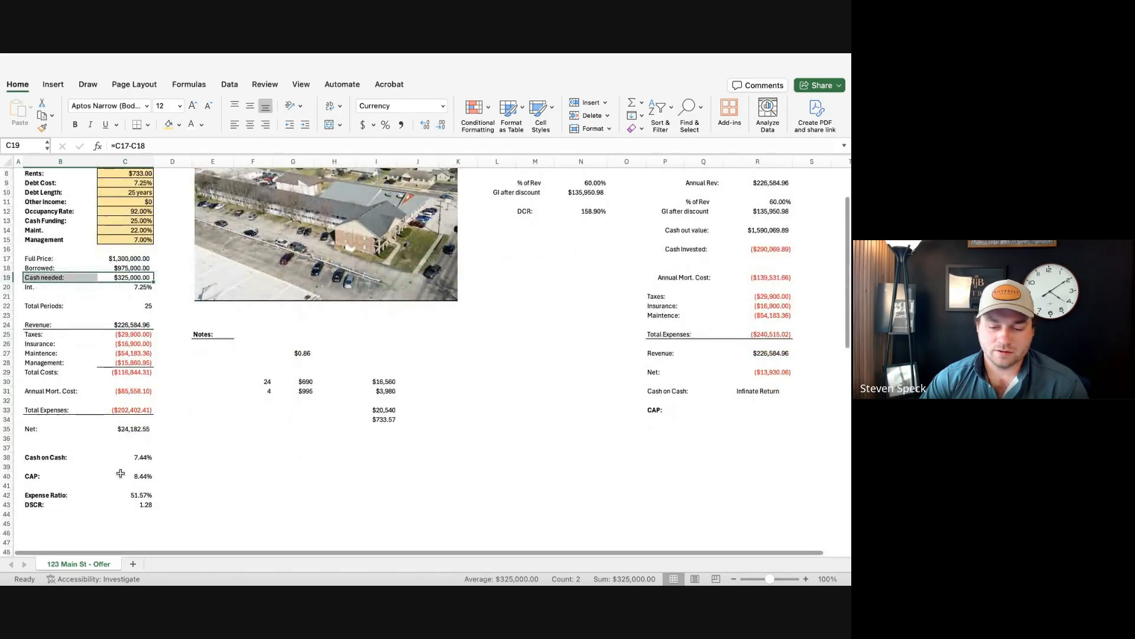
pyautogui.click(146, 463)
pyautogui.press('Up')
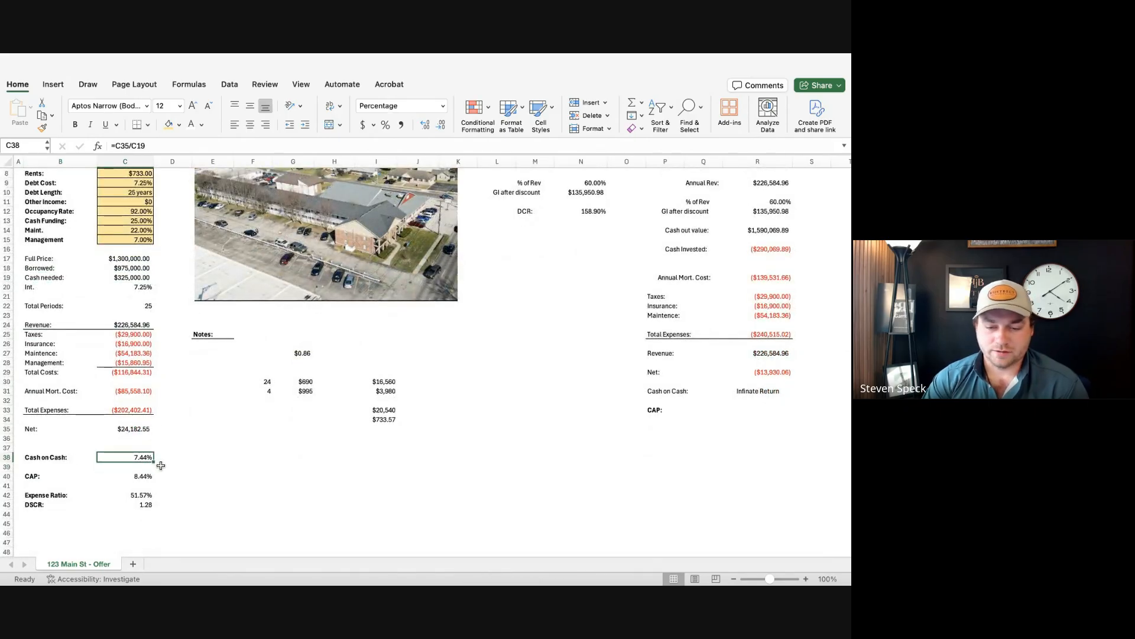
pyautogui.click(124, 278)
pyautogui.hotkey('shift', 'Left')
pyautogui.scroll(2, 172, 349)
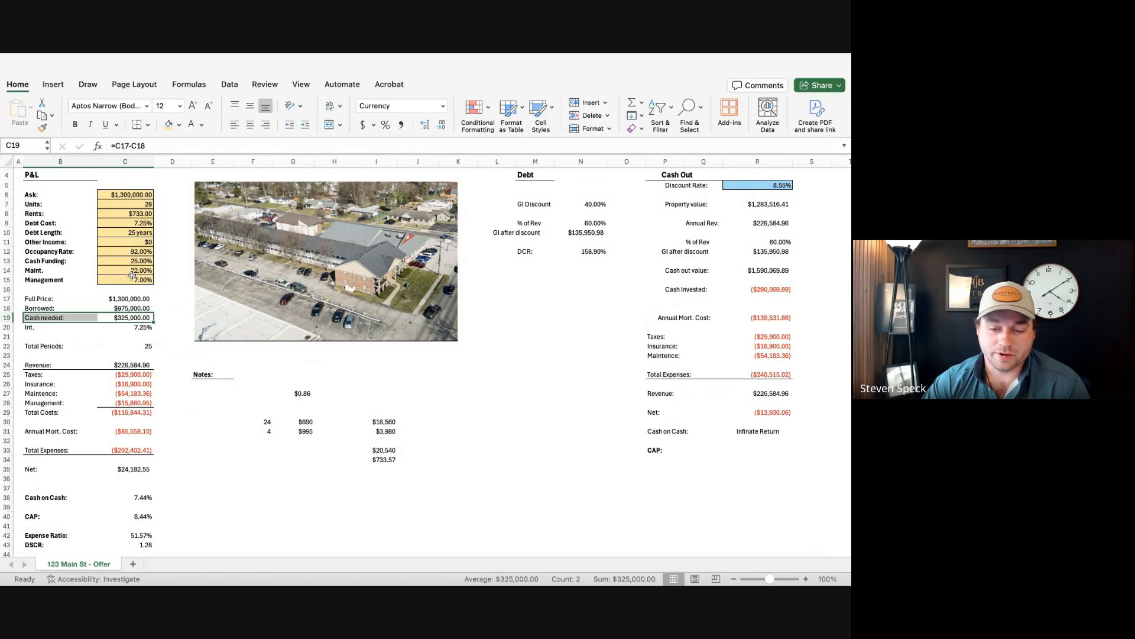
# Step: Set the Cash Funding input in the P&L to 30%
pyautogui.click(122, 258)
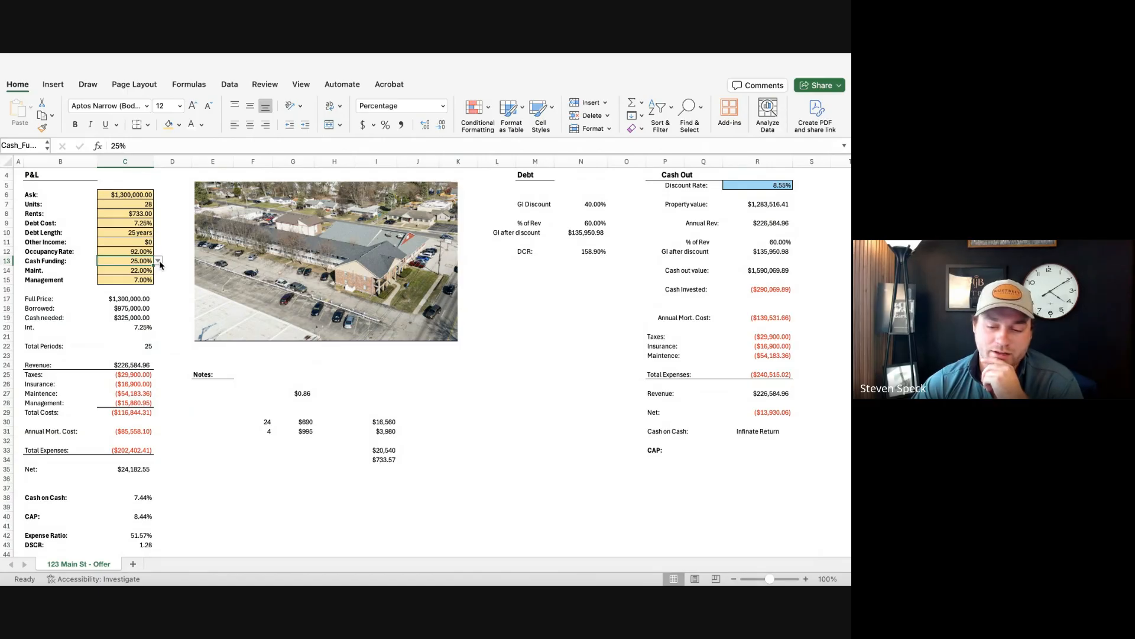
pyautogui.press('super+z')
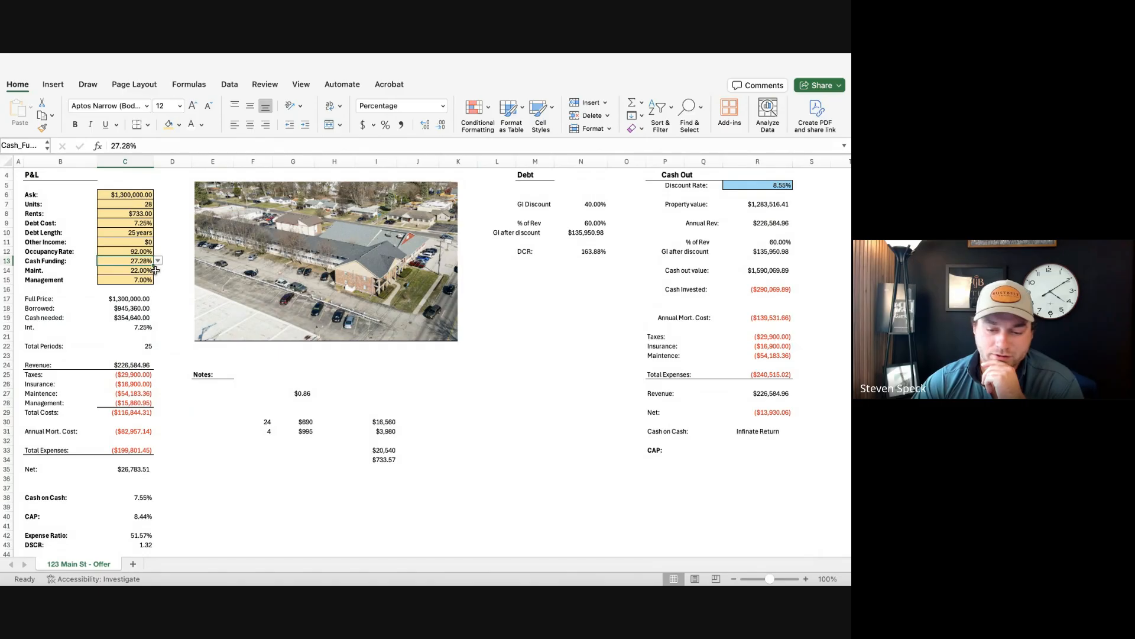
pyautogui.write('30')
pyautogui.click(171, 309)
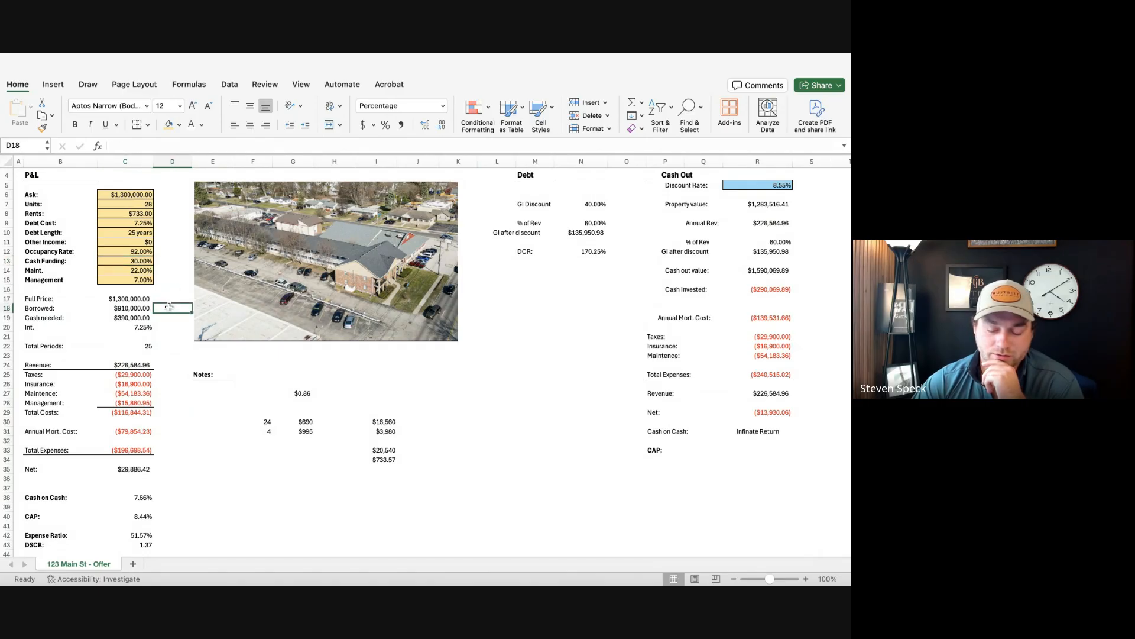
# Step: Review the P&L column with the changed cash funding and check the Cash needed formula
pyautogui.scroll(-2, 169, 307)
pyautogui.scroll(-5, 169, 307)
pyautogui.scroll(1, 169, 306)
pyautogui.scroll(5, 169, 307)
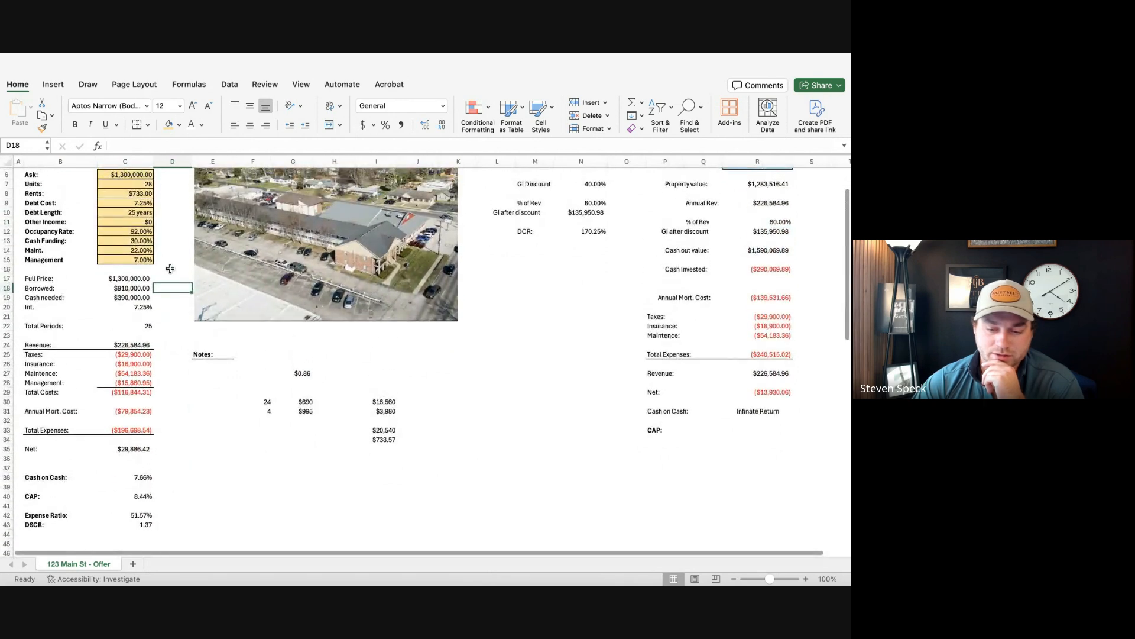
pyautogui.click(131, 296)
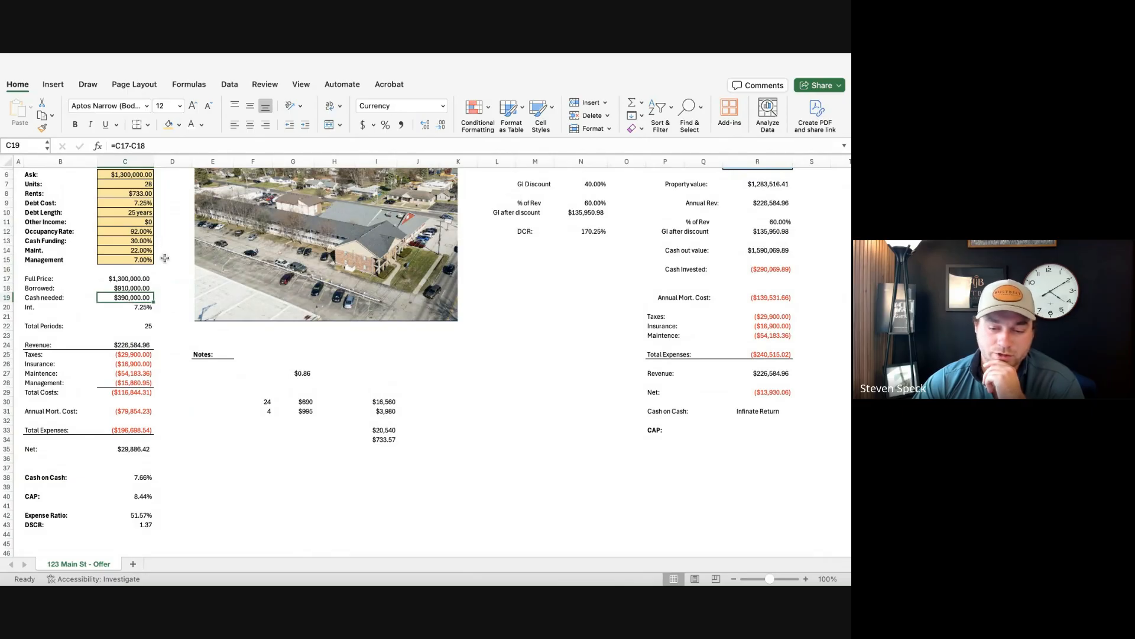
pyautogui.scroll(-2, 165, 258)
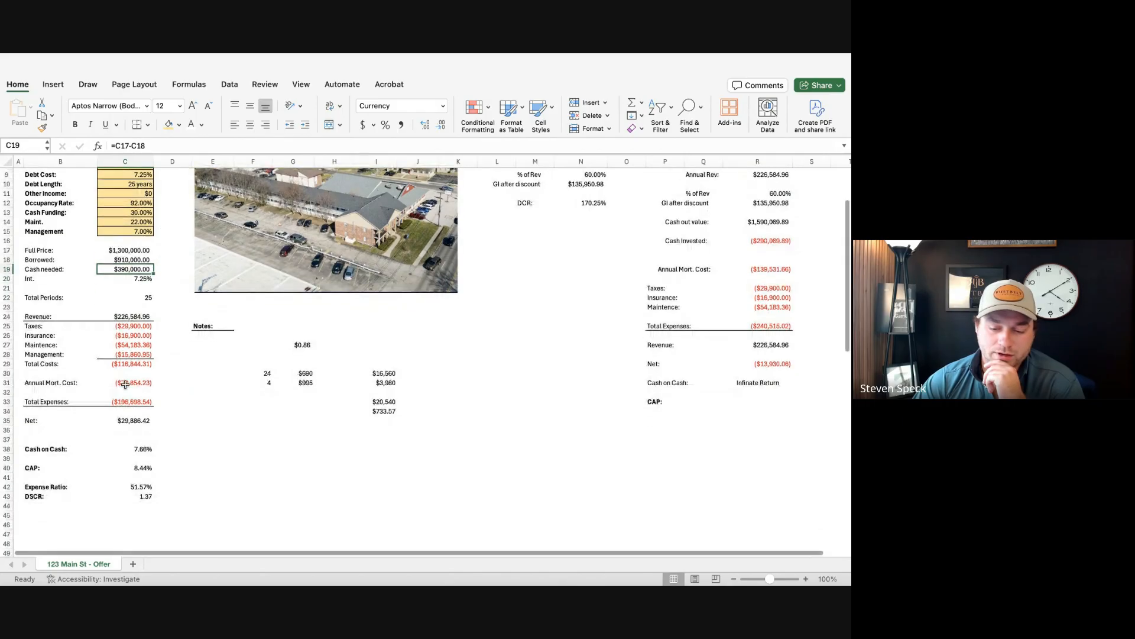
# Step: Compare the Cash on Cash and CAP results, and inspect which cells the Cash on Cash formula references
pyautogui.click(137, 448)
pyautogui.click(148, 467)
pyautogui.click(140, 453)
pyautogui.scroll(2, 167, 450)
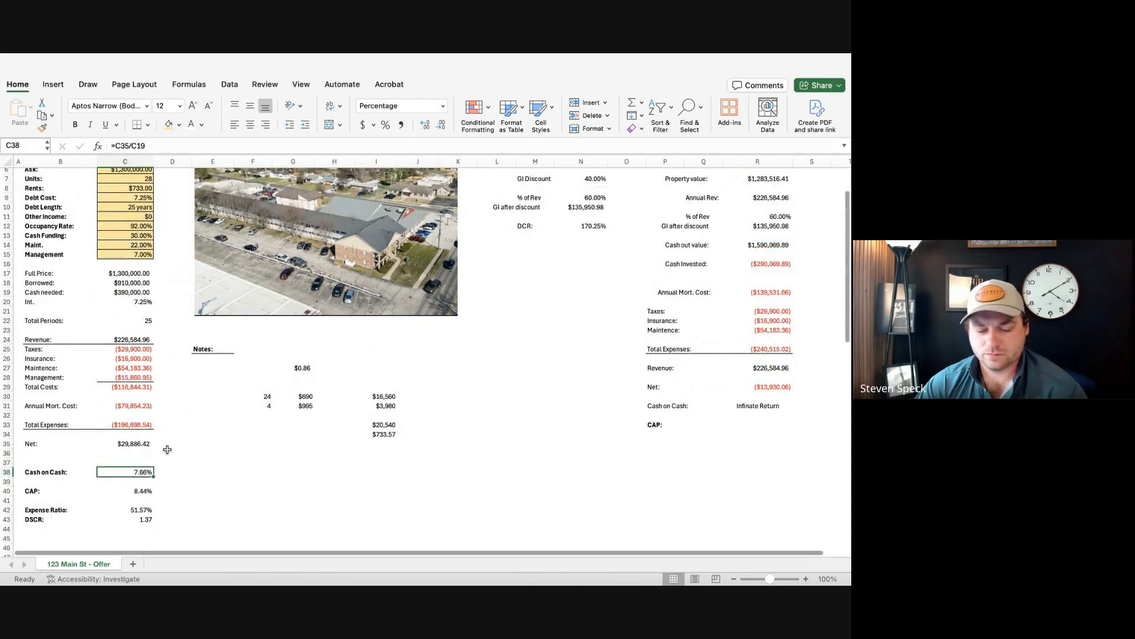
pyautogui.press('F2')
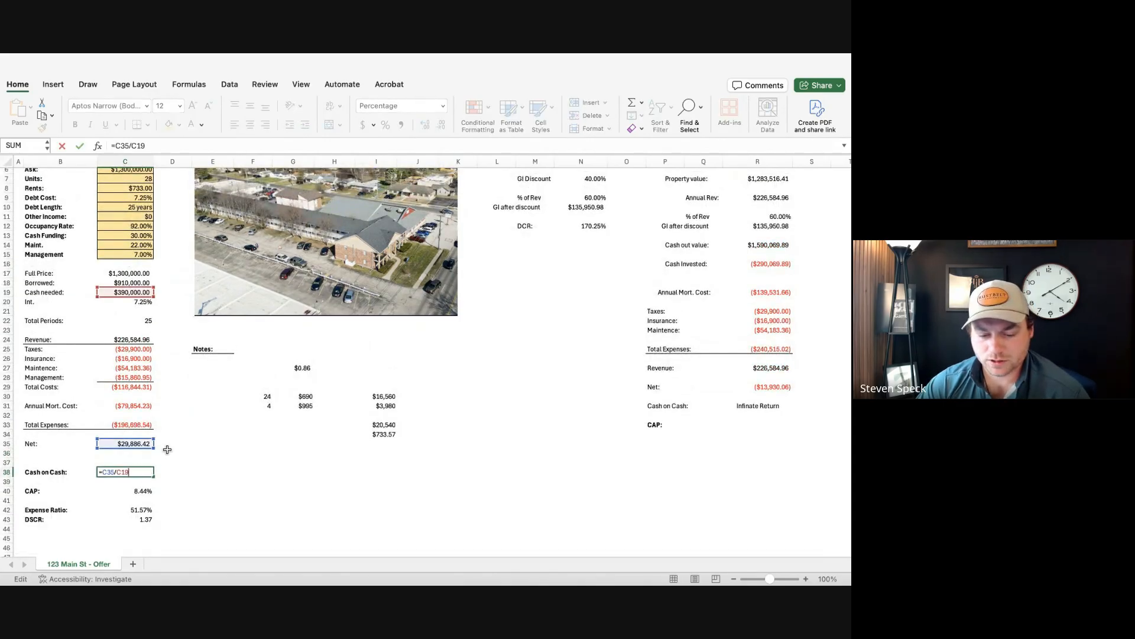
pyautogui.press('Return')
pyautogui.scroll(1, 168, 450)
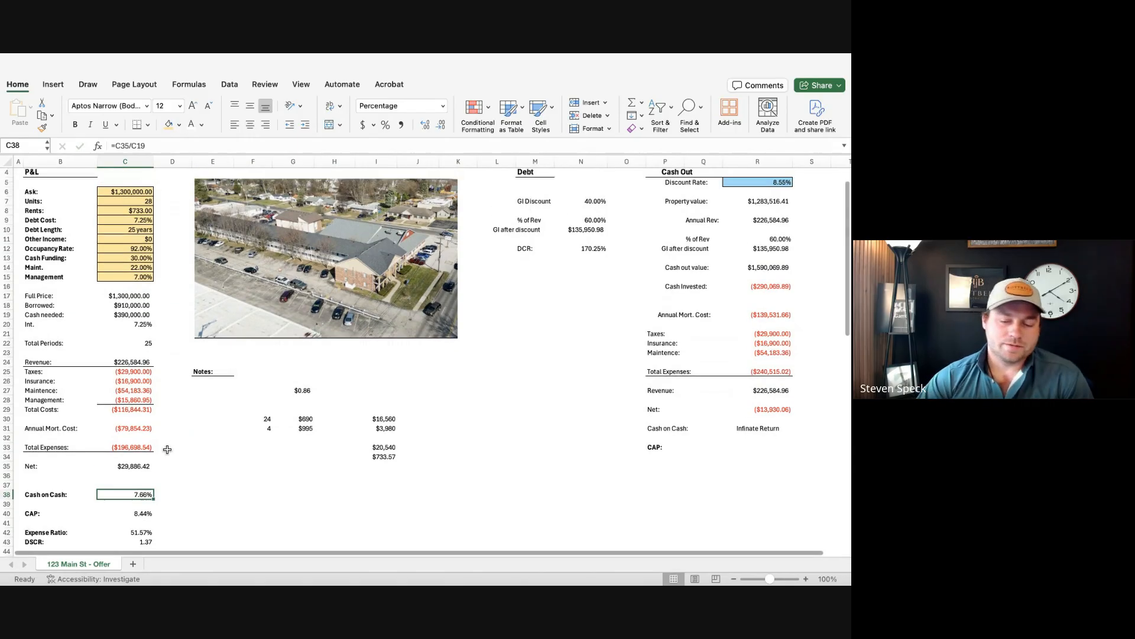